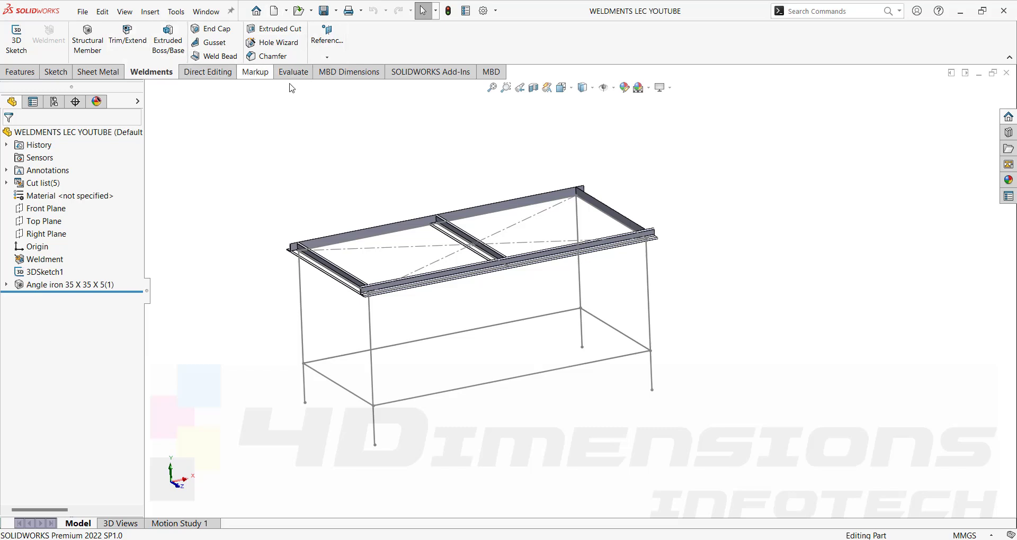
Change the angle iron member's profile to 60 x 40 x 3.2 rectangular tube.
{"action": "scroll", "coordinate": [364, 298], "scroll_direction": "down", "scroll_amount": 2}
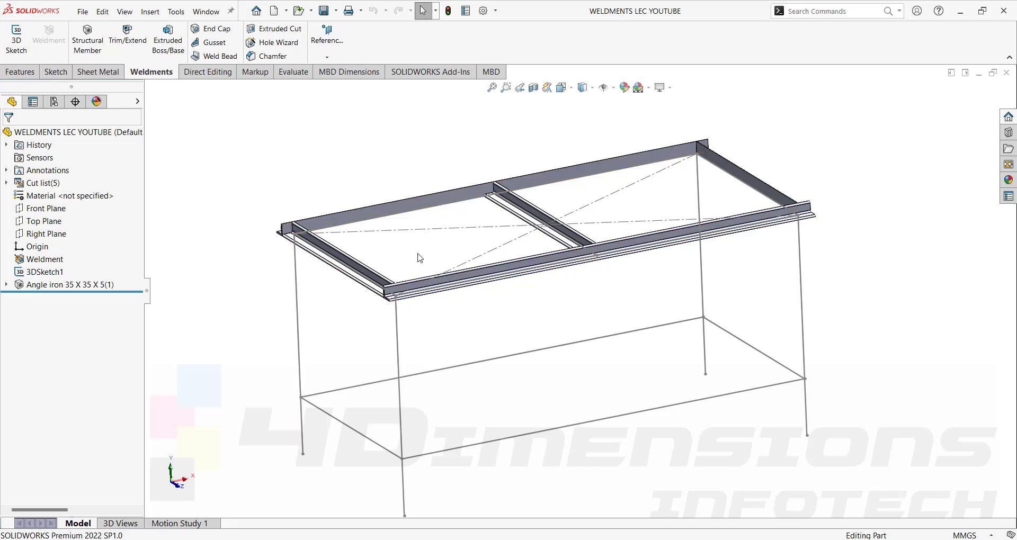
{"action": "left_click", "coordinate": [83, 287]}
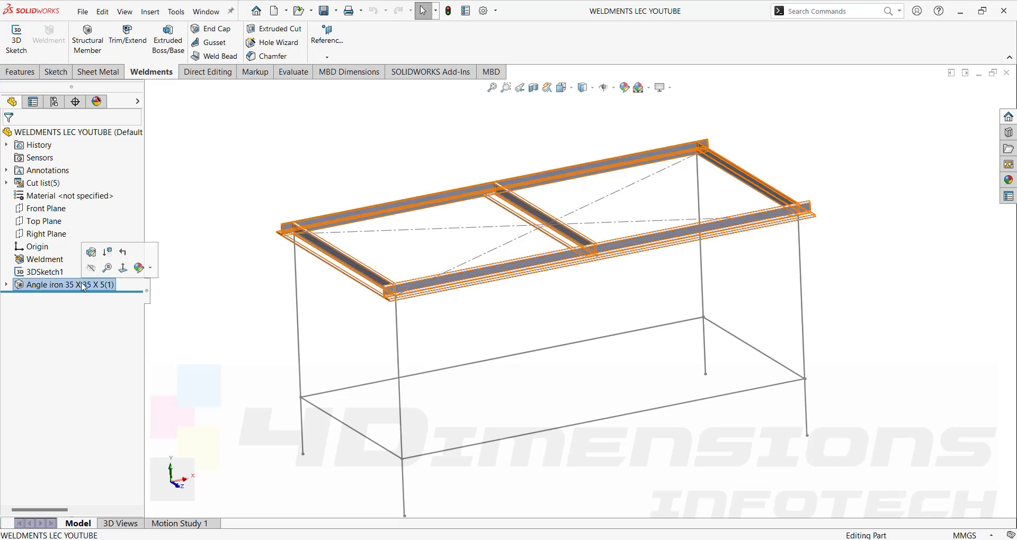
{"action": "left_click", "coordinate": [93, 258]}
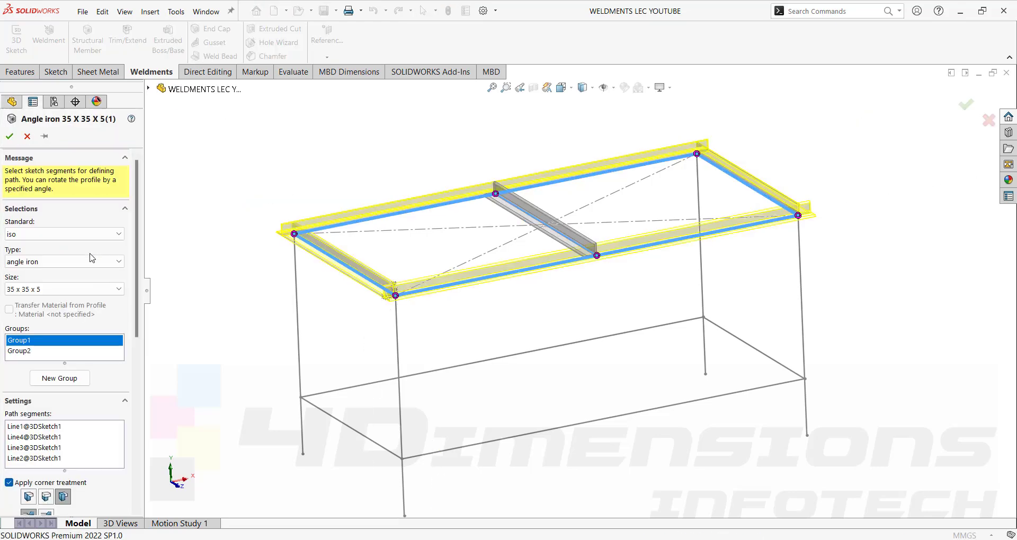
{"action": "left_click", "coordinate": [61, 261]}
{"action": "left_click", "coordinate": [34, 300]}
{"action": "left_click", "coordinate": [33, 289]}
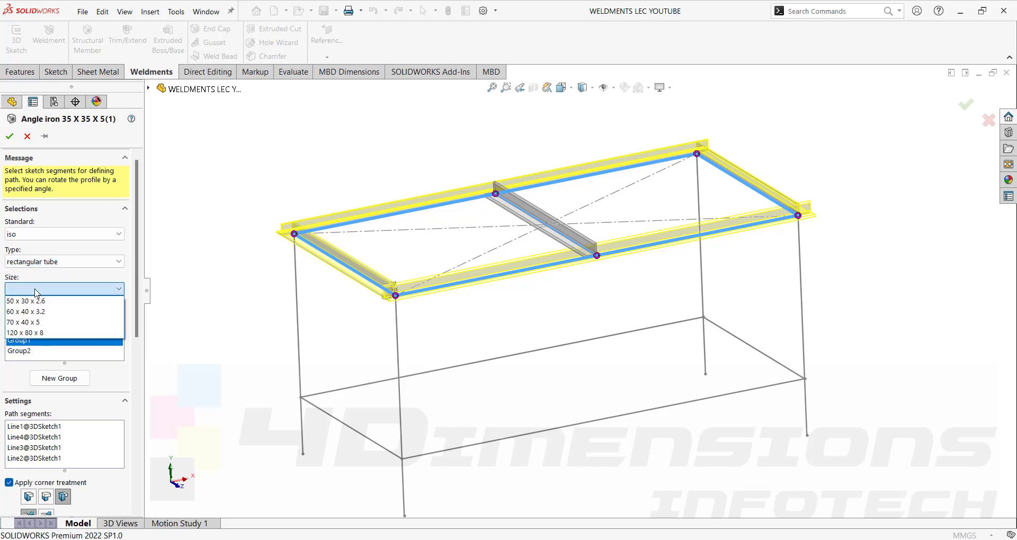
{"action": "left_click", "coordinate": [40, 317]}
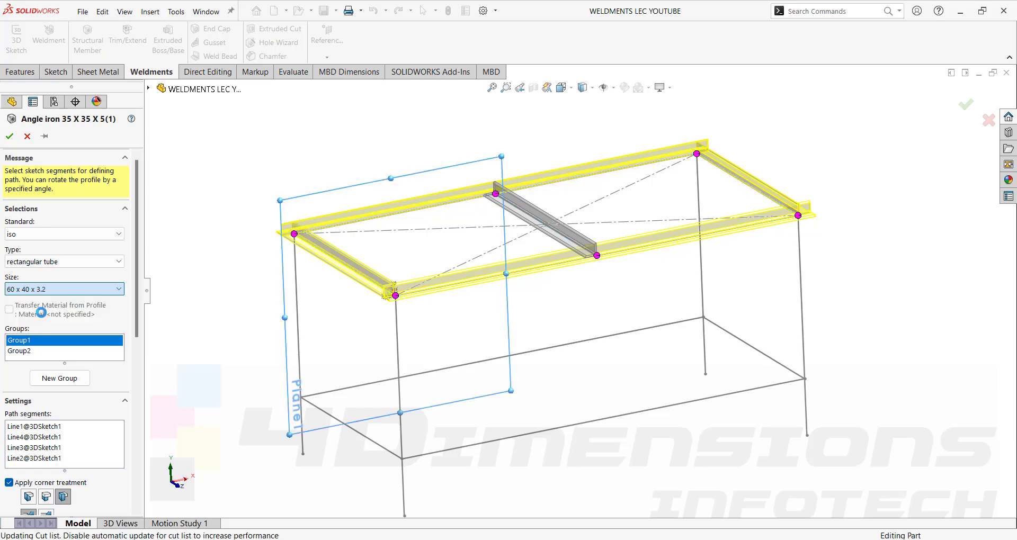
{"action": "left_click", "coordinate": [9, 136]}
{"action": "scroll", "coordinate": [445, 312], "scroll_direction": "down", "scroll_amount": 5}
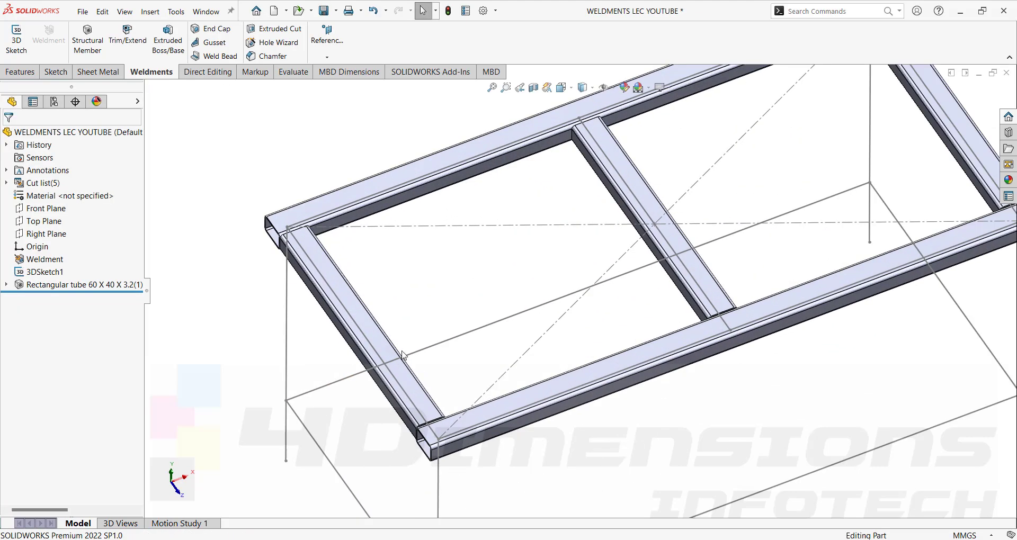
{"action": "scroll", "coordinate": [581, 202], "scroll_direction": "up", "scroll_amount": 5}
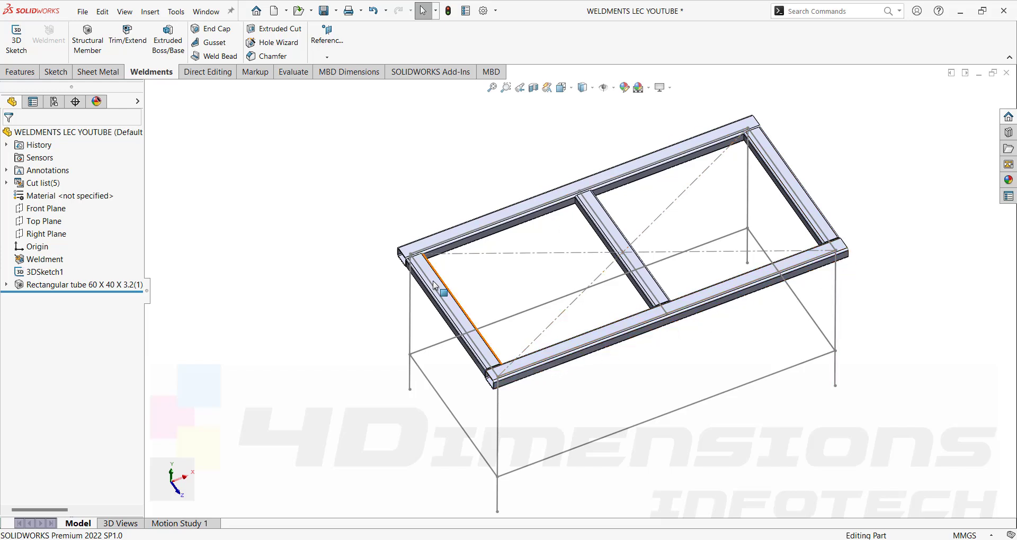
{"action": "middle_click_drag", "start_coordinate": [725, 168], "coordinate": [727, 344]}
{"action": "scroll", "coordinate": [726, 345], "scroll_direction": "down", "scroll_amount": 2}
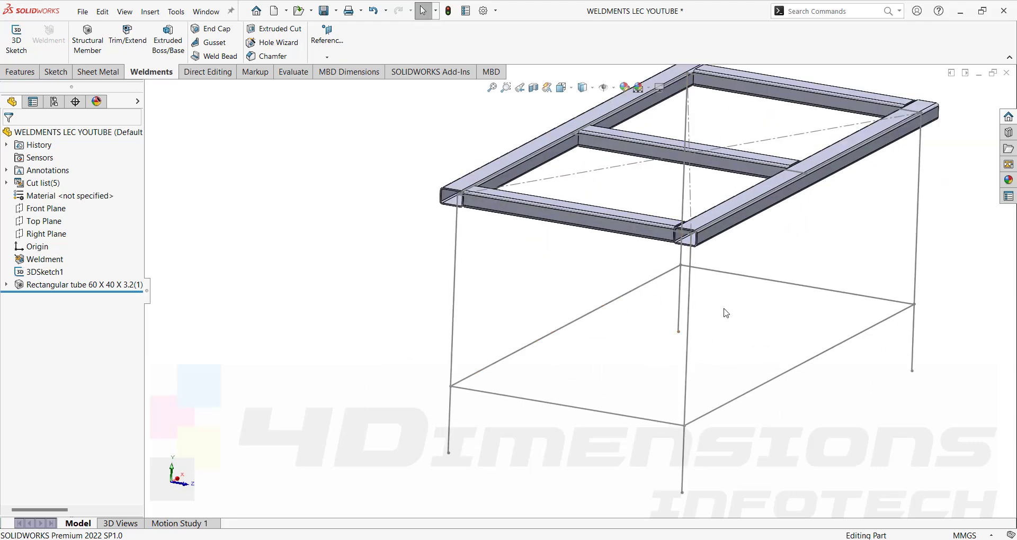
{"action": "scroll", "coordinate": [704, 264], "scroll_direction": "up", "scroll_amount": 3}
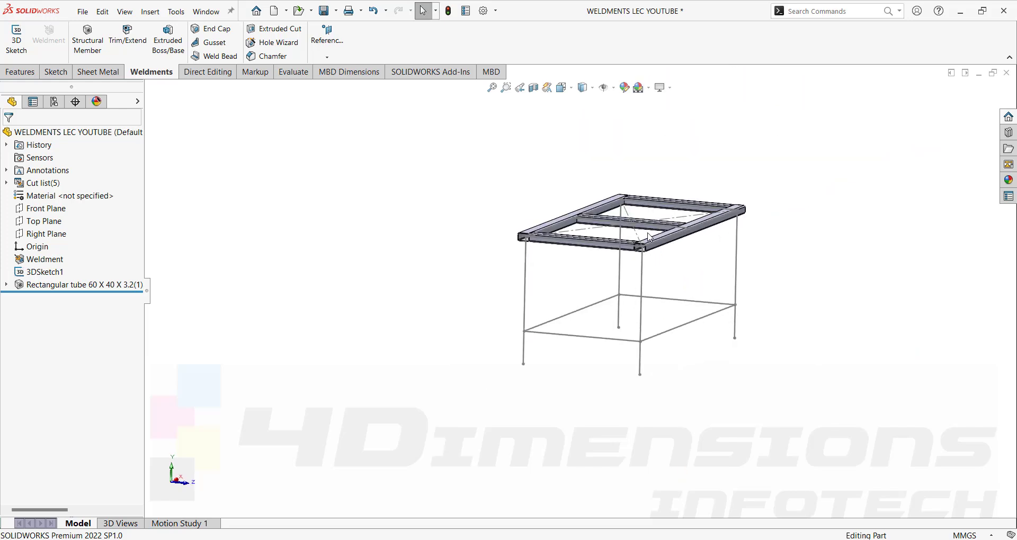
{"action": "scroll", "coordinate": [673, 239], "scroll_direction": "down", "scroll_amount": 2}
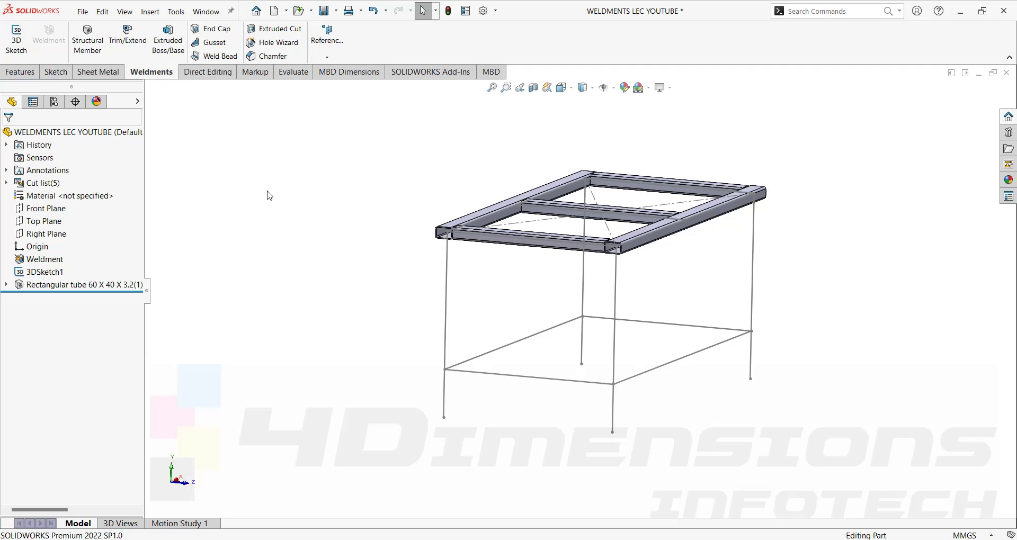
Add a new path group of the four bottom sketch lines to the Rectangular tube member.
{"action": "left_click", "coordinate": [82, 286]}
{"action": "left_click", "coordinate": [89, 252]}
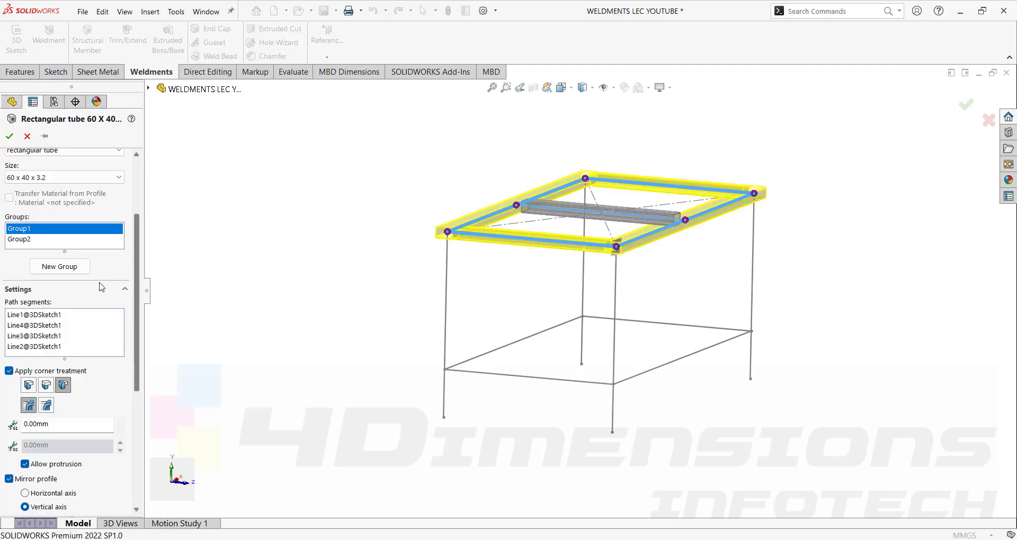
{"action": "left_click", "coordinate": [62, 267]}
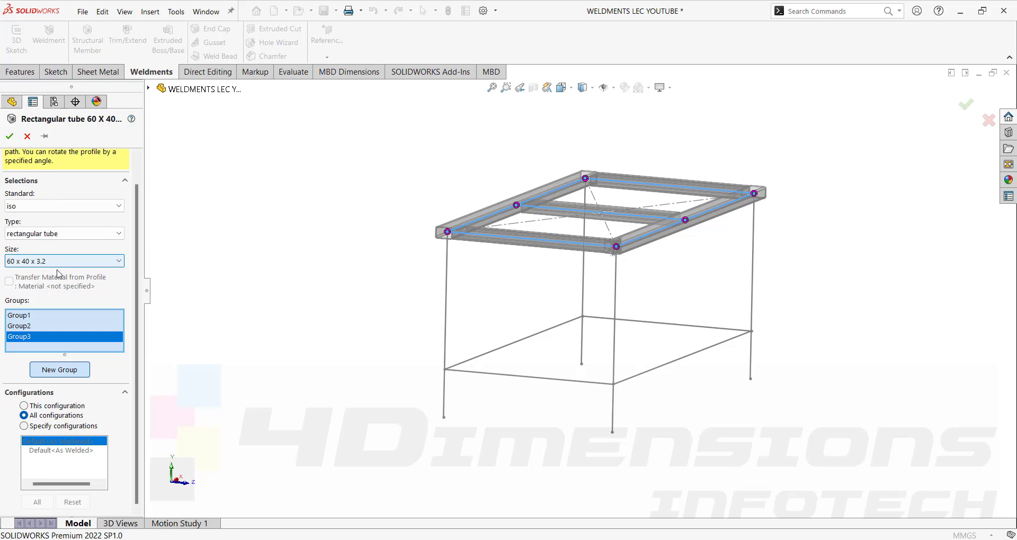
{"action": "left_click", "coordinate": [527, 344]}
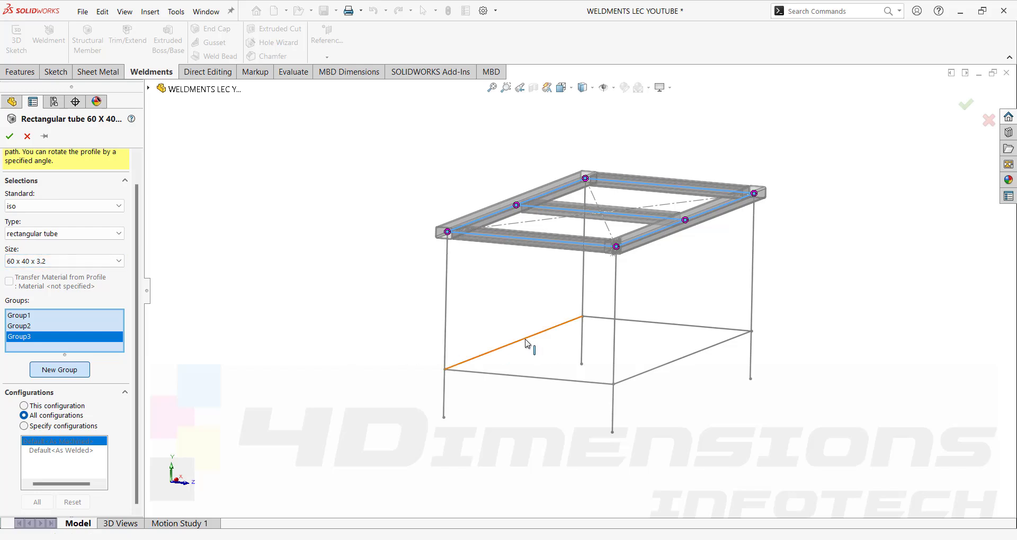
{"action": "left_click", "coordinate": [518, 379]}
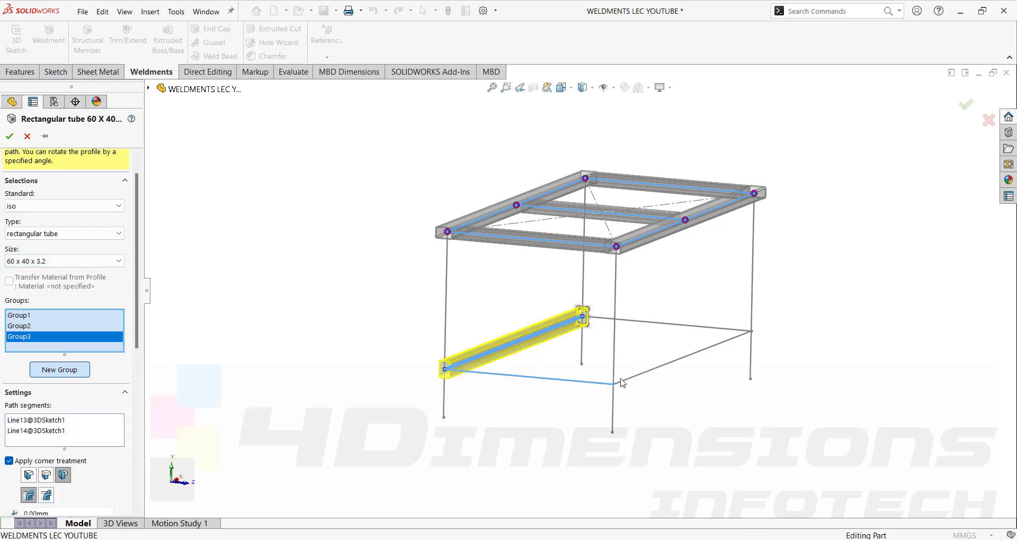
{"action": "left_click", "coordinate": [641, 373]}
{"action": "left_click", "coordinate": [669, 325]}
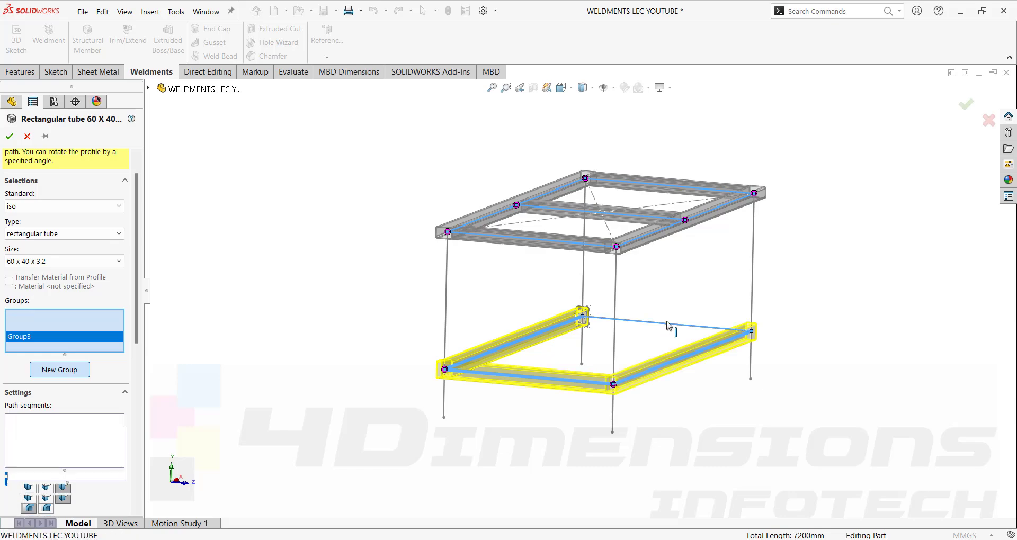
{"action": "middle_click_drag", "start_coordinate": [599, 336], "coordinate": [646, 369]}
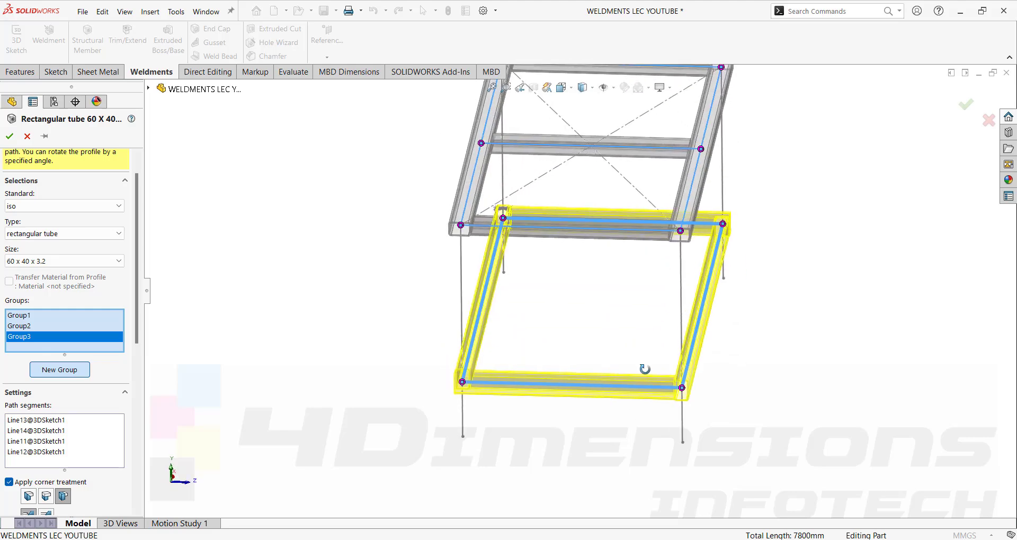
{"action": "left_click", "coordinate": [9, 136]}
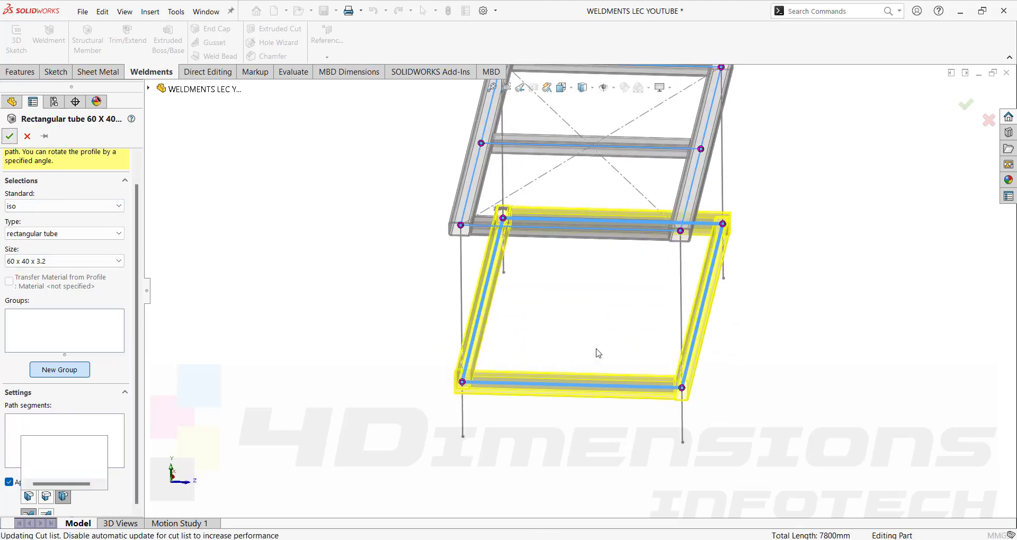
{"action": "middle_click_drag", "start_coordinate": [606, 390], "coordinate": [593, 416]}
{"action": "scroll", "coordinate": [592, 416], "scroll_direction": "down", "scroll_amount": 3}
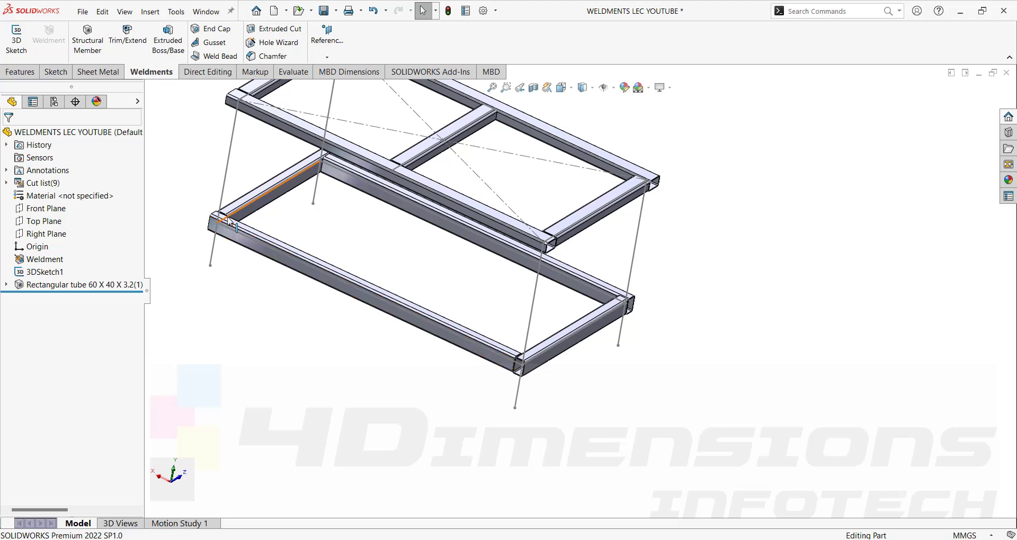
Reopen the Rectangular tube member and give the top-left corner an End Butt1 trim.
{"action": "left_click", "coordinate": [50, 285]}
{"action": "left_click", "coordinate": [67, 250]}
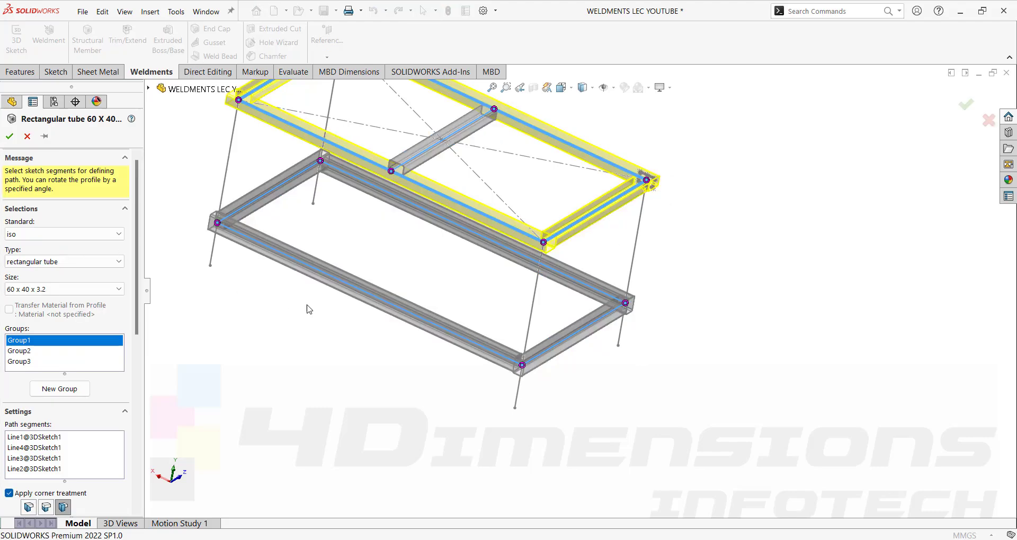
{"action": "middle_click_drag", "start_coordinate": [309, 310], "coordinate": [360, 365]}
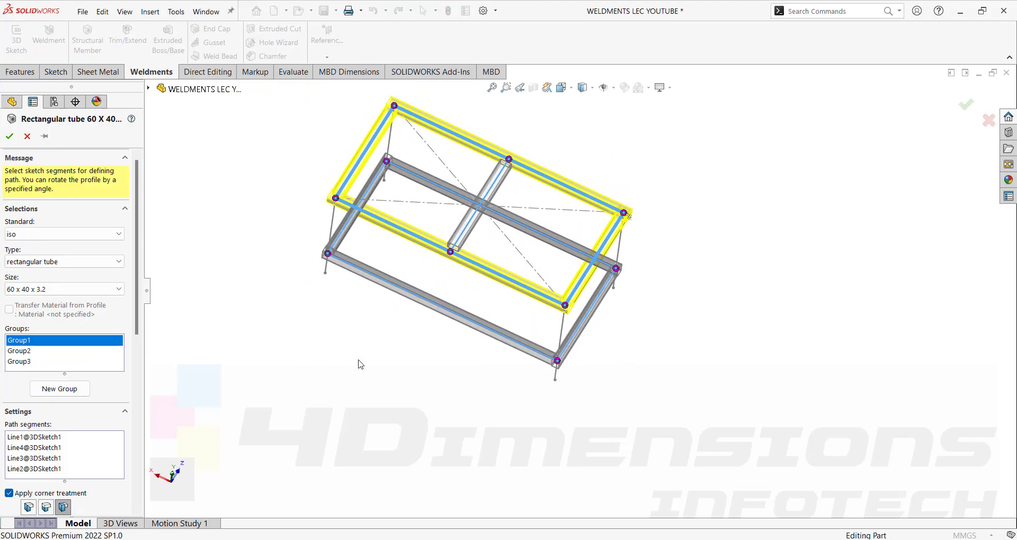
{"action": "scroll", "coordinate": [523, 329], "scroll_direction": "down", "scroll_amount": 2}
{"action": "middle_click_drag", "start_coordinate": [624, 304], "coordinate": [659, 281]}
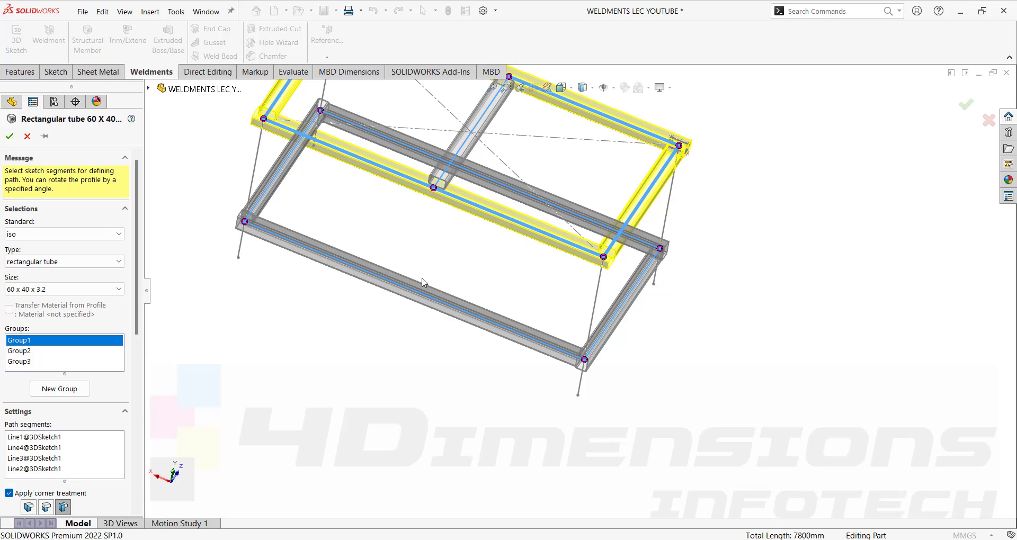
{"action": "middle_click_drag", "start_coordinate": [374, 252], "coordinate": [386, 192]}
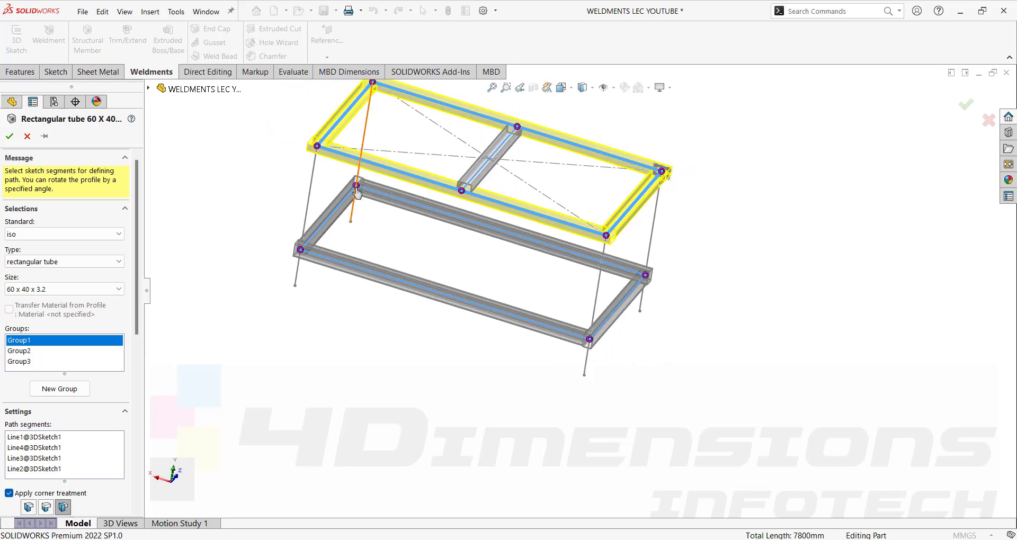
{"action": "middle_click_drag", "start_coordinate": [397, 244], "coordinate": [373, 230]}
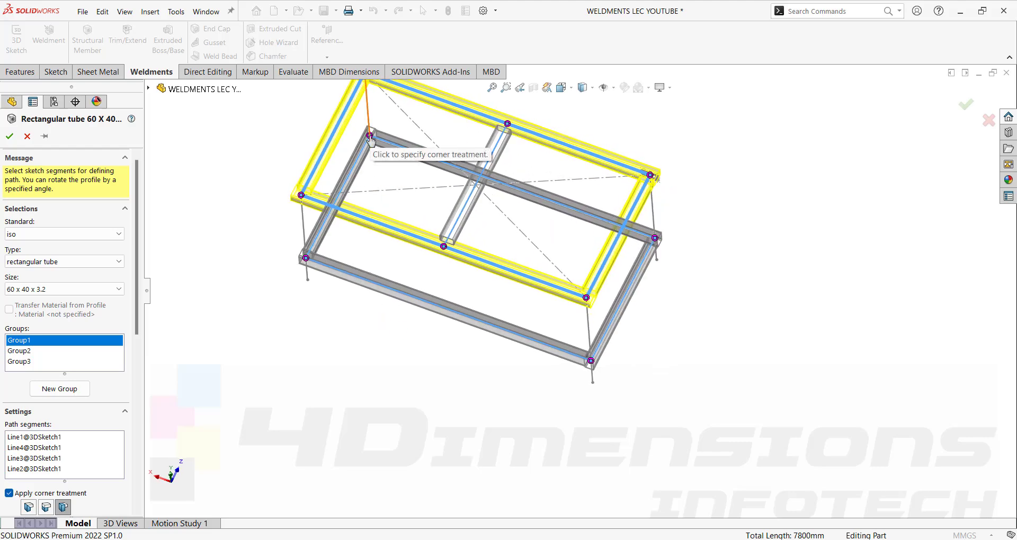
{"action": "left_click", "coordinate": [370, 136]}
{"action": "left_click", "coordinate": [305, 245]}
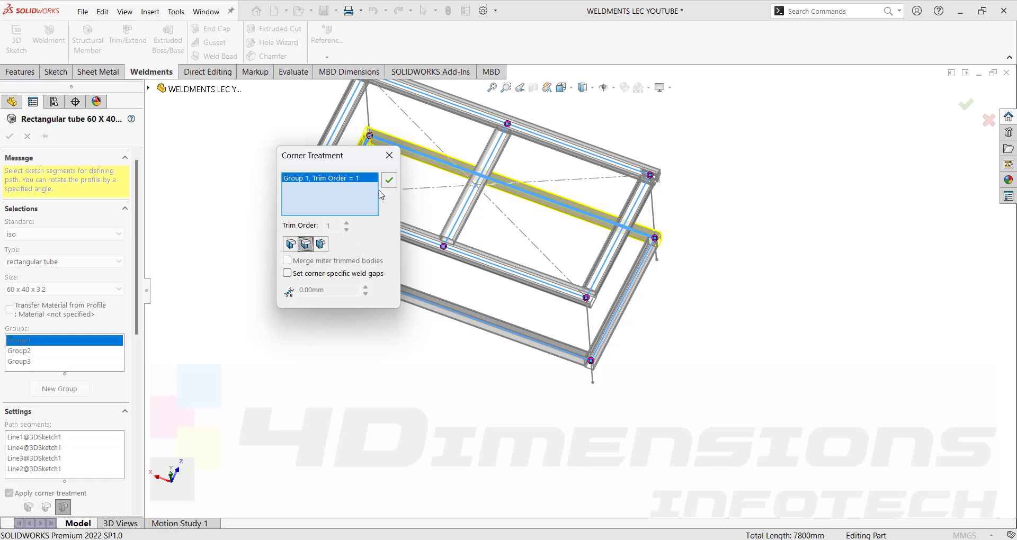
{"action": "left_click", "coordinate": [389, 181]}
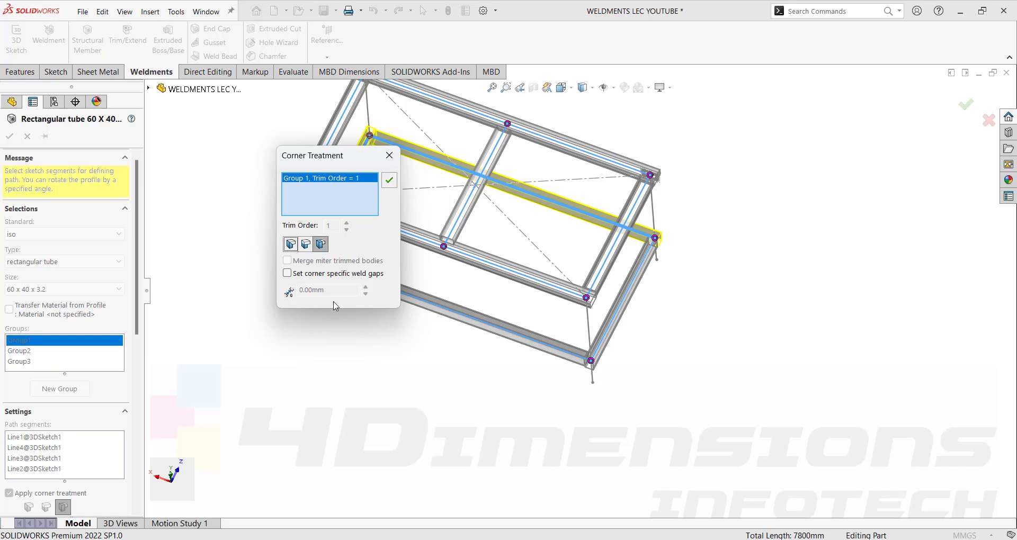
{"action": "left_click", "coordinate": [321, 245]}
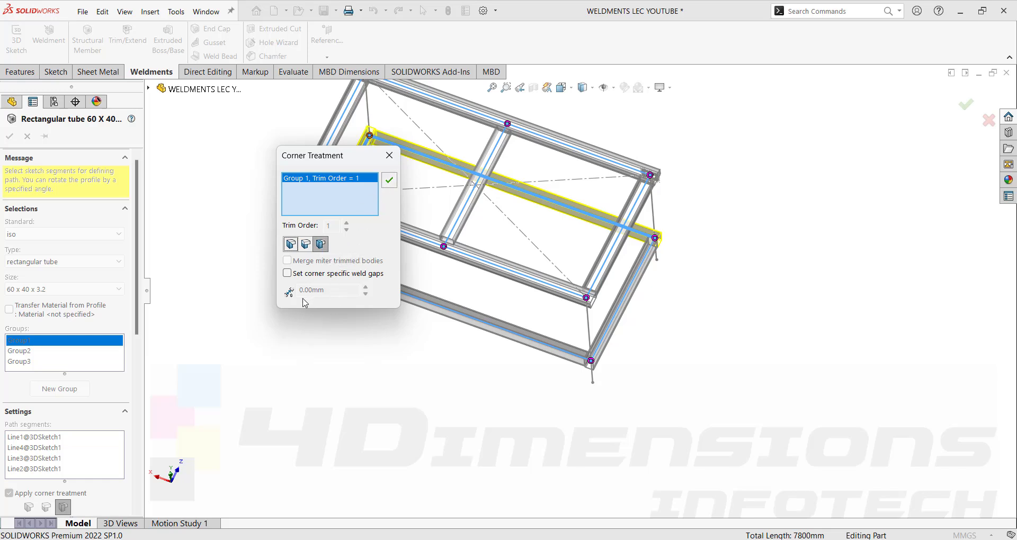
{"action": "left_click", "coordinate": [306, 246]}
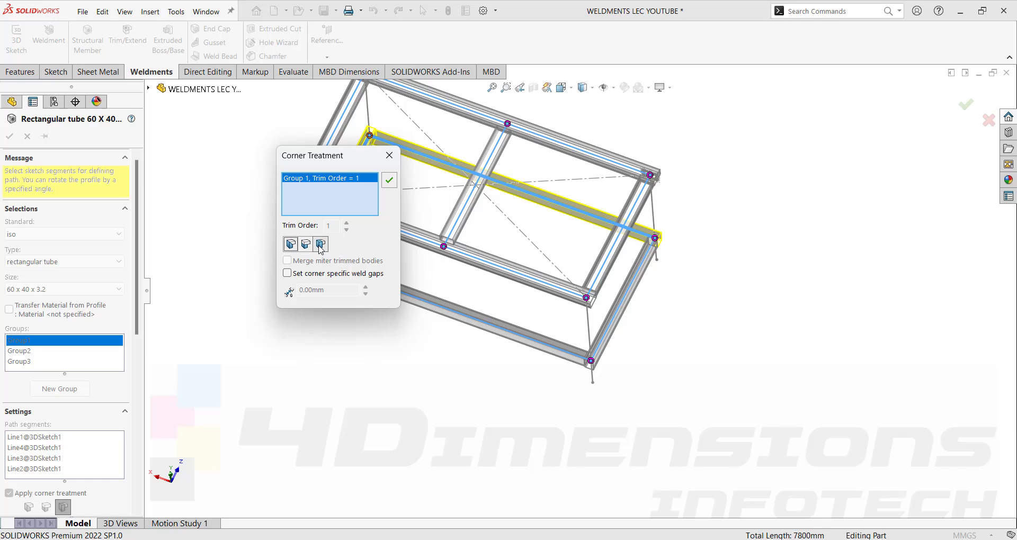
{"action": "left_click", "coordinate": [389, 180]}
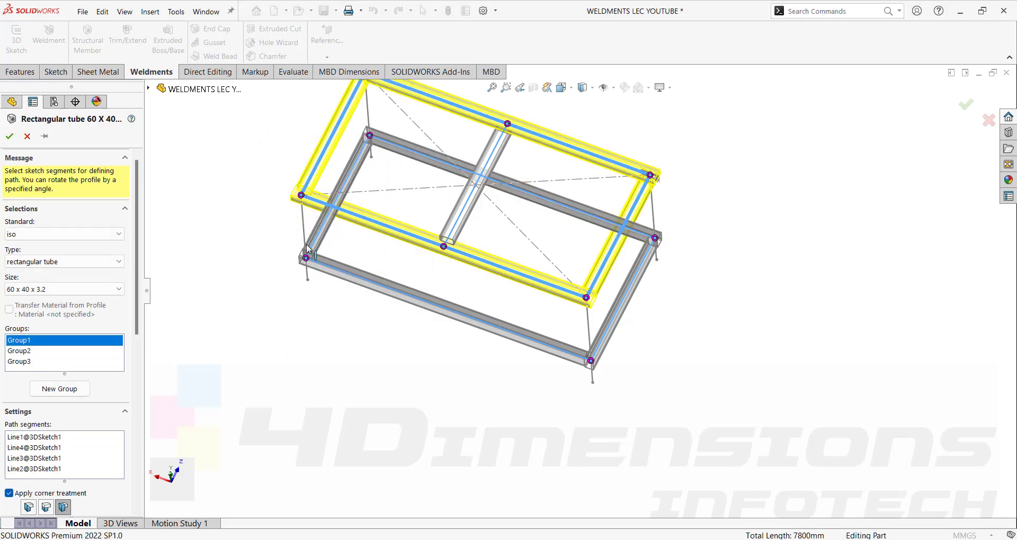
Set the remaining frame corner to a butt joint and rebuild the tube members.
{"action": "middle_click_drag", "start_coordinate": [370, 253], "coordinate": [409, 155]}
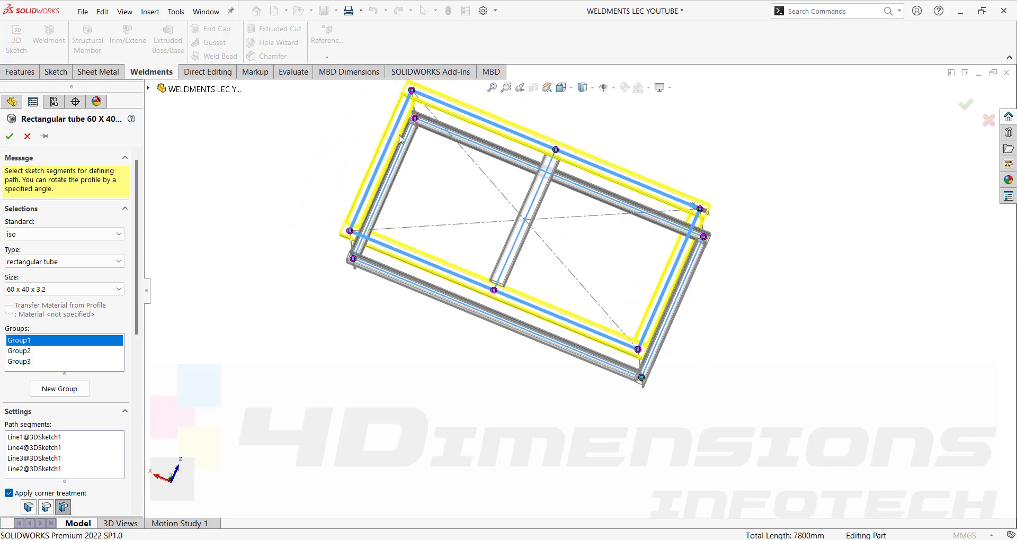
{"action": "middle_click_drag", "start_coordinate": [641, 292], "coordinate": [695, 286]}
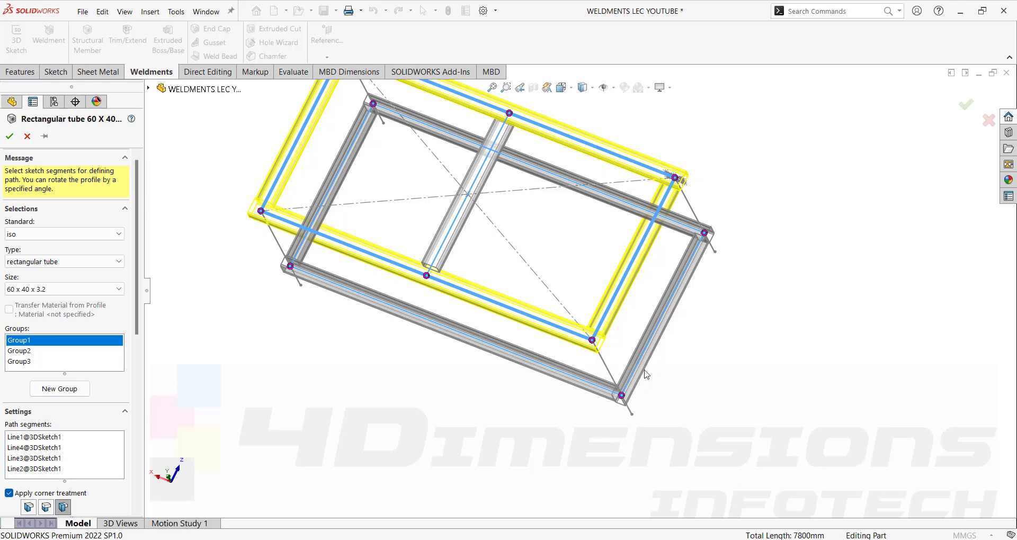
{"action": "left_click", "coordinate": [621, 396]}
{"action": "left_click", "coordinate": [306, 244]}
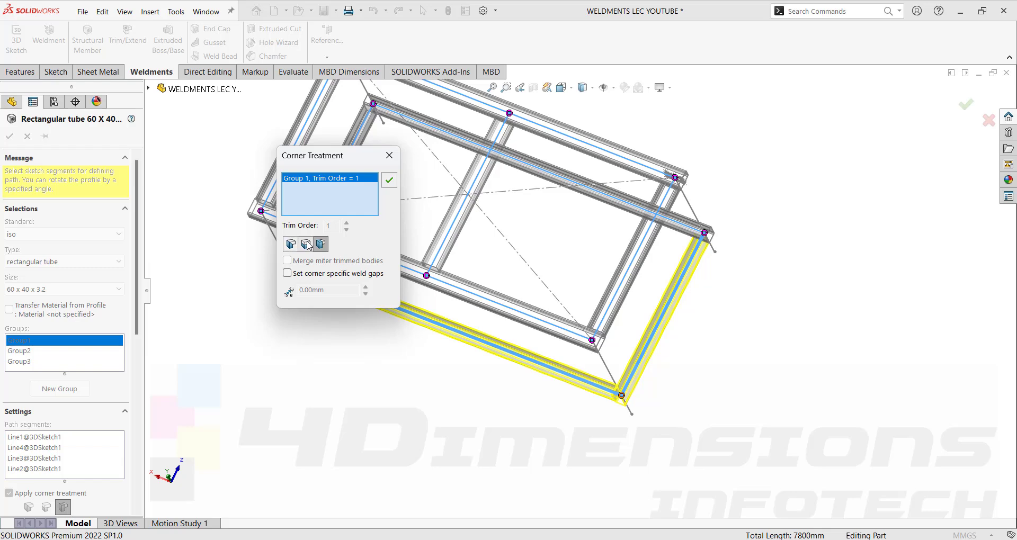
{"action": "left_click", "coordinate": [387, 181]}
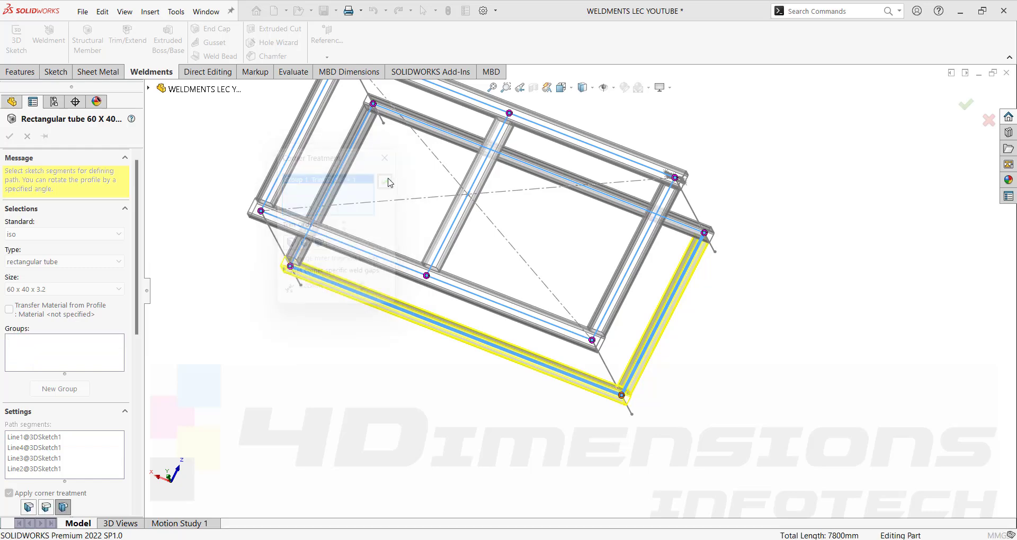
{"action": "middle_click_drag", "start_coordinate": [772, 305], "coordinate": [516, 241]}
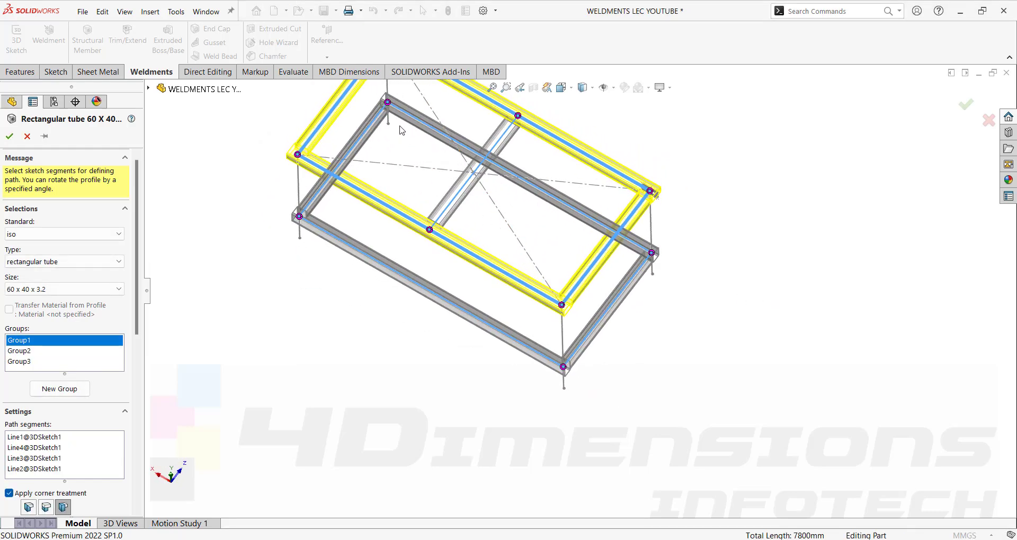
{"action": "left_click", "coordinate": [9, 136]}
{"action": "middle_click_drag", "start_coordinate": [254, 281], "coordinate": [556, 360]}
{"action": "middle_click_drag", "start_coordinate": [724, 244], "coordinate": [579, 244]}
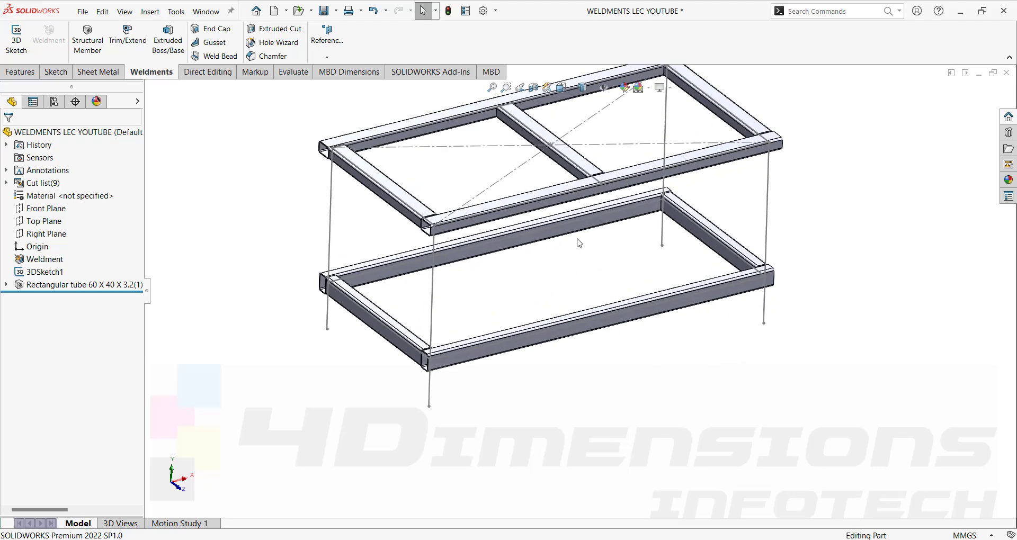
{"action": "middle_click_drag", "start_coordinate": [572, 290], "coordinate": [413, 242]}
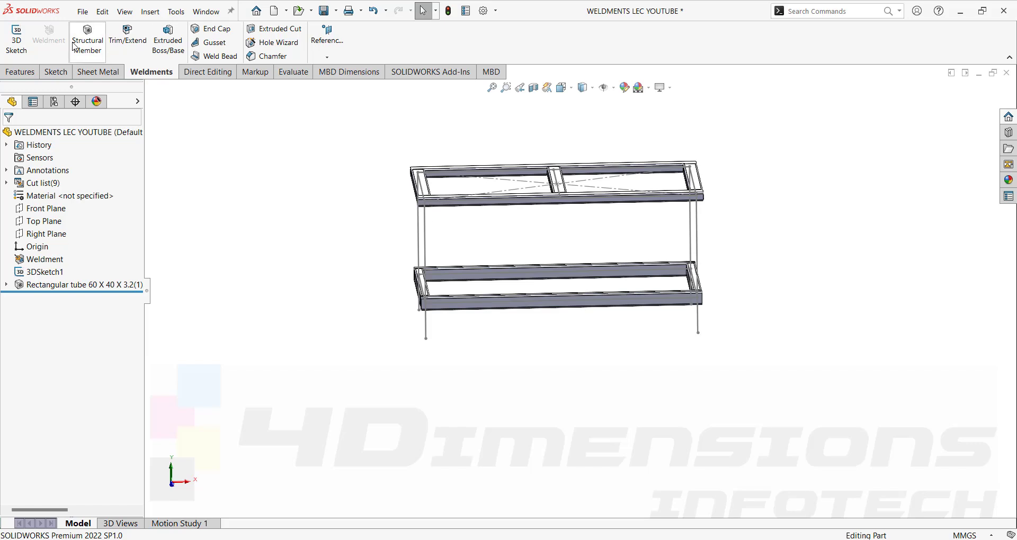
{"action": "left_click", "coordinate": [98, 42]}
{"action": "left_click", "coordinate": [26, 135]}
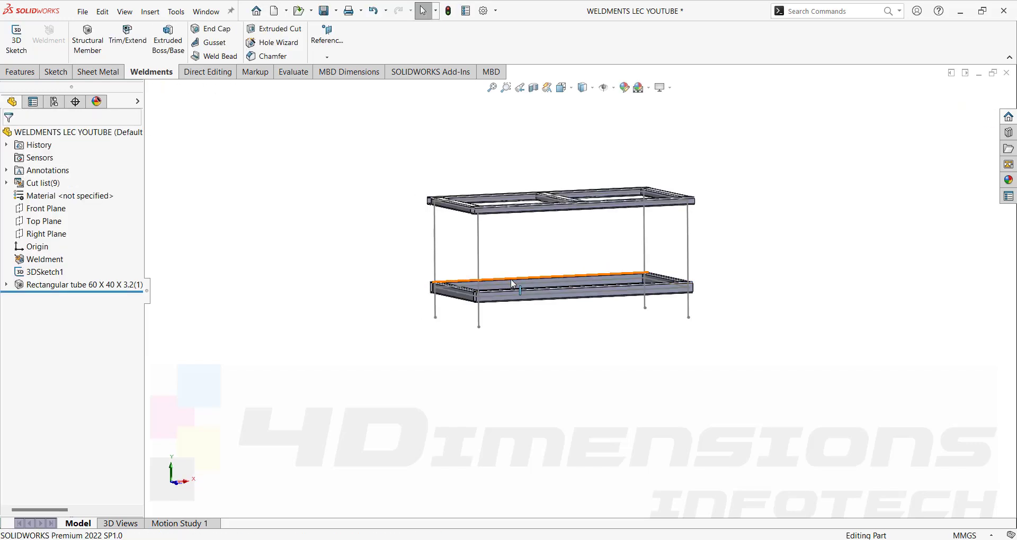
{"action": "middle_click_drag", "start_coordinate": [513, 284], "coordinate": [536, 309]}
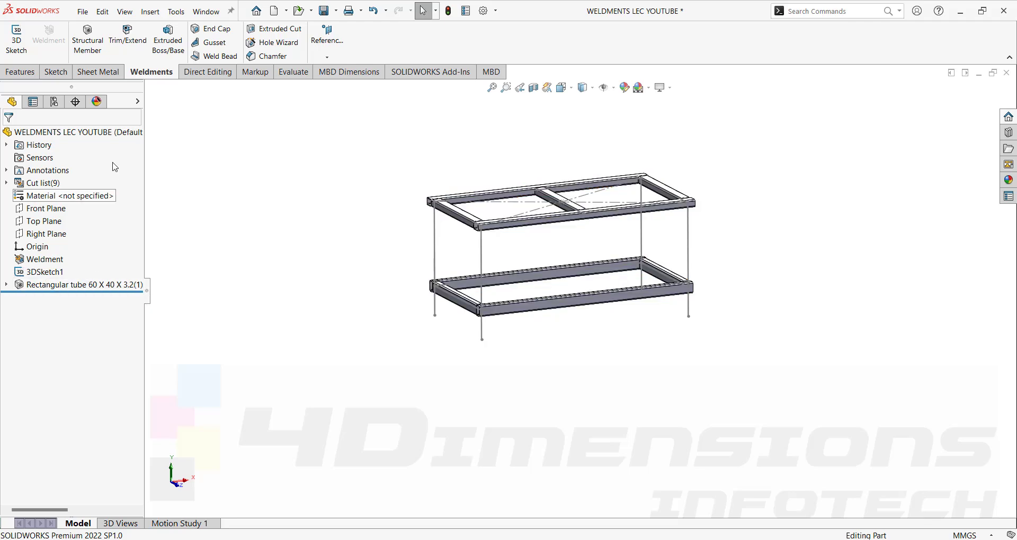
Add 33.7 x 4.0 pipe structural members along the four vertical leg lines.
{"action": "left_click", "coordinate": [87, 40]}
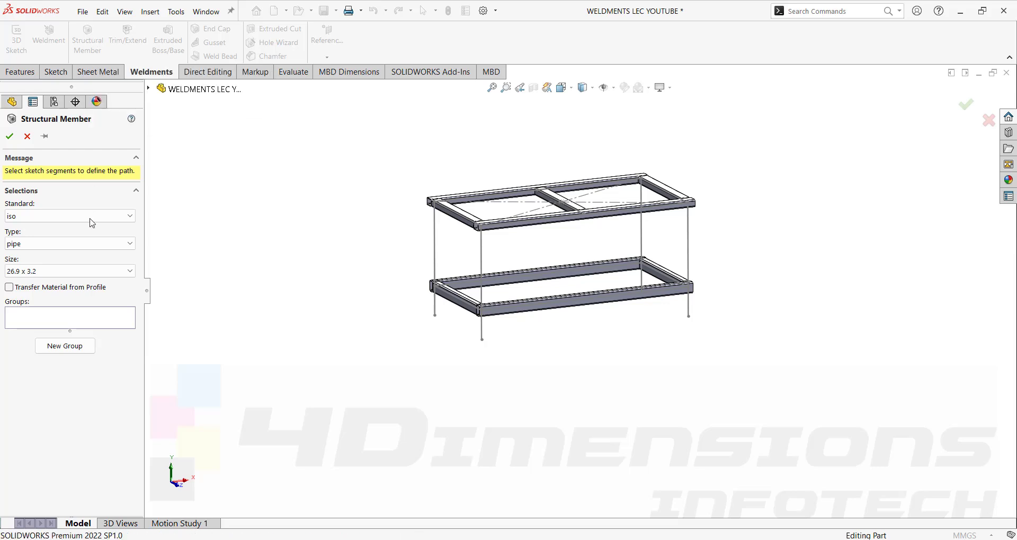
{"action": "left_click", "coordinate": [38, 270]}
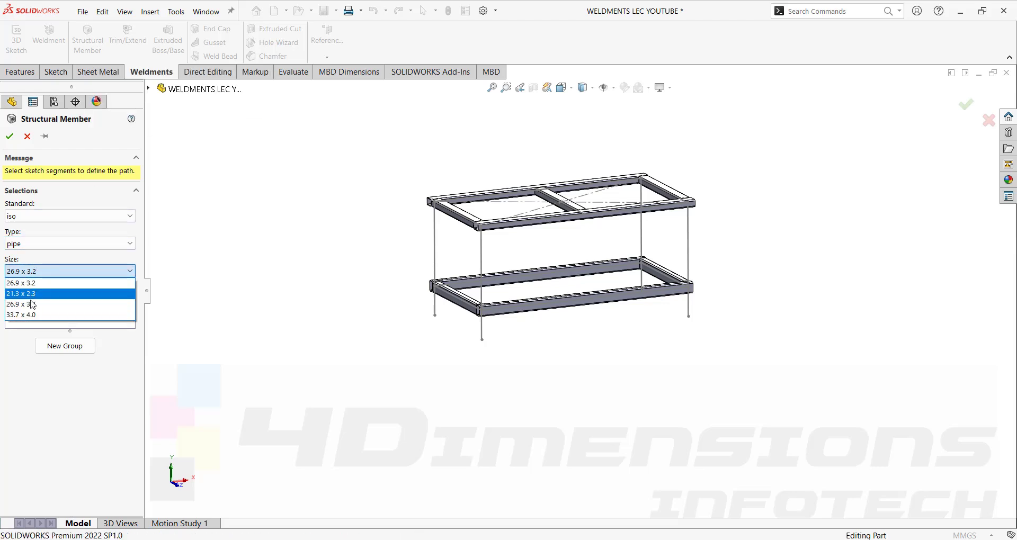
{"action": "left_click", "coordinate": [25, 317]}
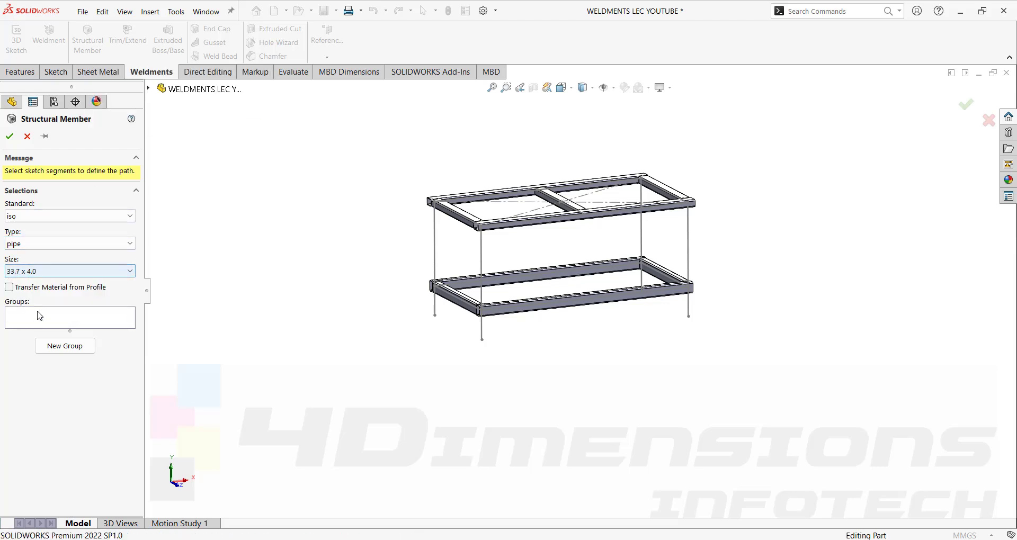
{"action": "left_click", "coordinate": [481, 281]}
{"action": "left_click", "coordinate": [435, 255]}
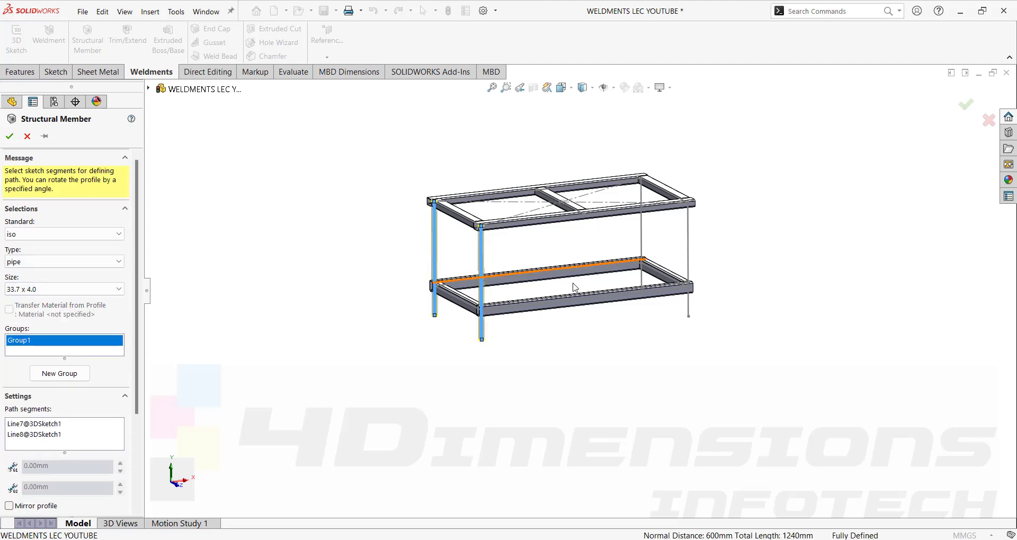
{"action": "left_click", "coordinate": [688, 269]}
{"action": "left_click", "coordinate": [641, 249]}
{"action": "mouse_move", "coordinate": [703, 260]}
{"action": "middle_mouse_down"}
{"action": "mouse_move", "coordinate": [681, 345]}
{"action": "mouse_move", "coordinate": [592, 322]}
{"action": "mouse_move", "coordinate": [547, 196]}
{"action": "mouse_move", "coordinate": [599, 351]}
{"action": "mouse_move", "coordinate": [643, 320]}
{"action": "middle_mouse_up"}
{"action": "scroll", "coordinate": [335, 276], "scroll_direction": "down", "scroll_amount": 3}
{"action": "left_click", "coordinate": [9, 136]}
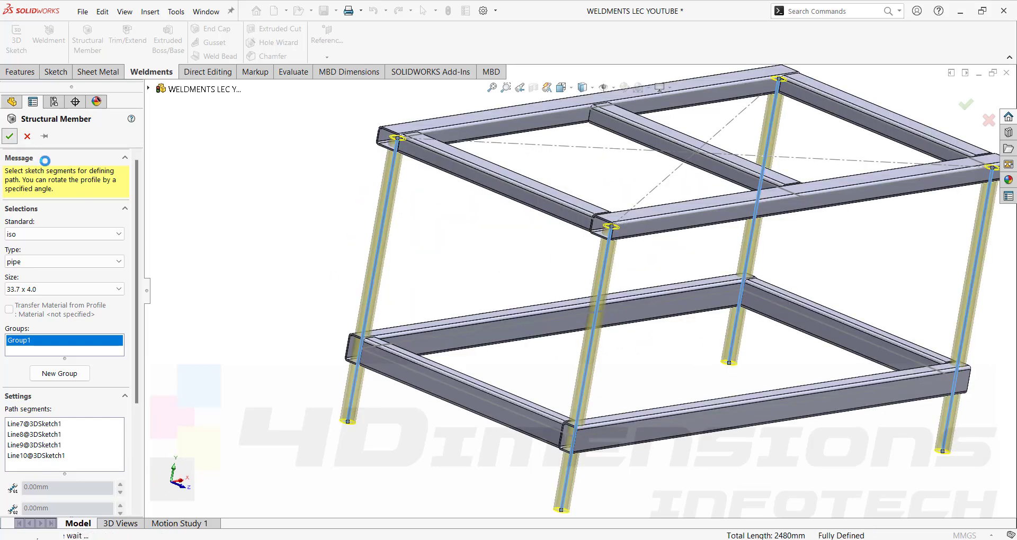
{"action": "scroll", "coordinate": [581, 320], "scroll_direction": "down", "scroll_amount": 5}
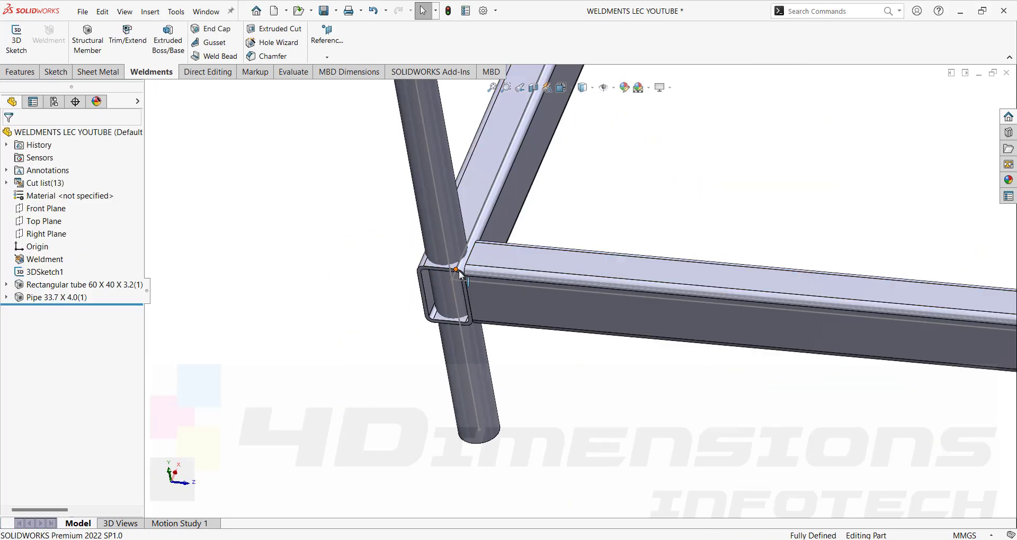
{"action": "middle_click_drag", "start_coordinate": [522, 323], "coordinate": [489, 273]}
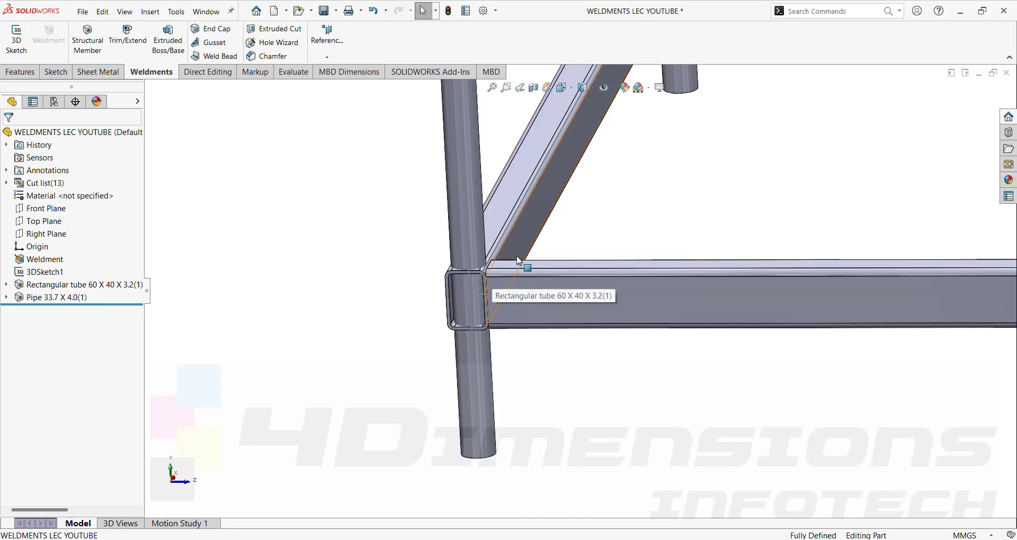
Set the Rectangular tube member's Group3 profile rotation to 90 degrees.
{"action": "left_click", "coordinate": [61, 286]}
{"action": "left_click", "coordinate": [79, 259]}
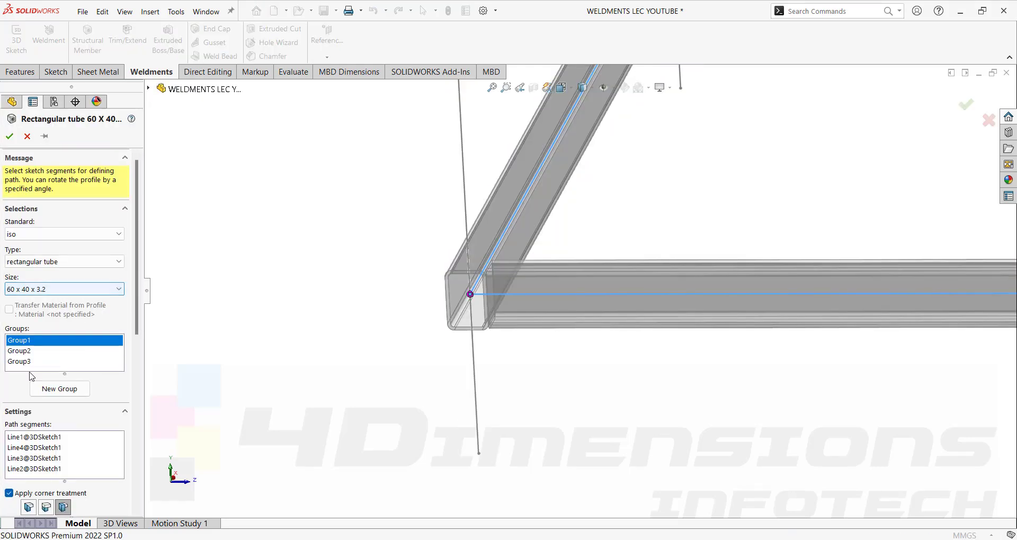
{"action": "left_click", "coordinate": [27, 362]}
{"action": "scroll", "coordinate": [577, 288], "scroll_direction": "up", "scroll_amount": 6}
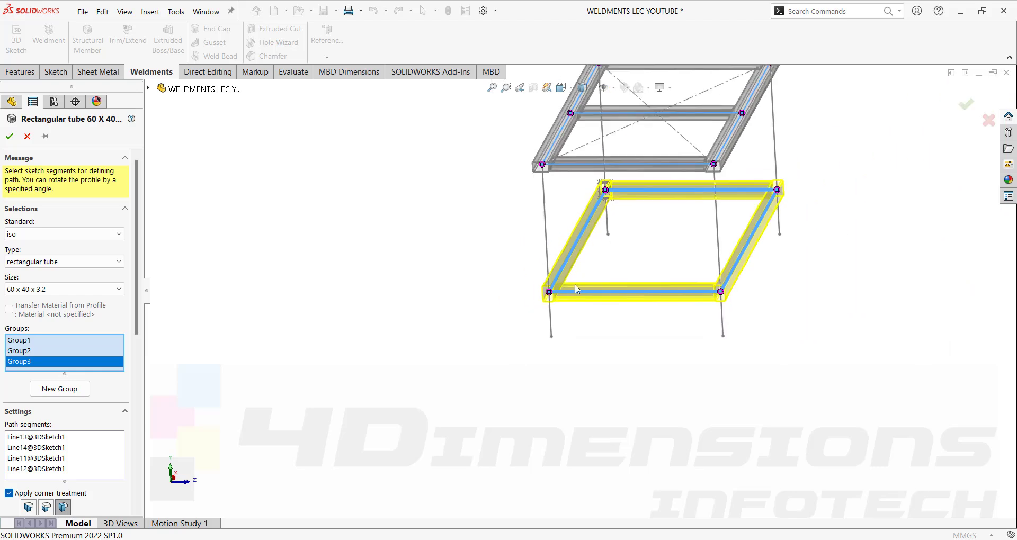
{"action": "scroll", "coordinate": [12, 437], "scroll_direction": "down", "scroll_amount": 5}
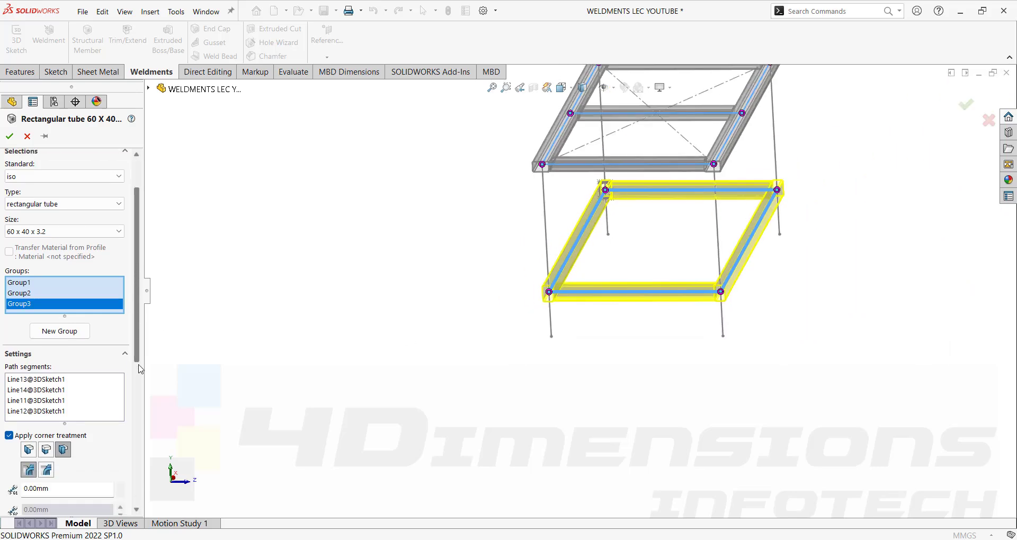
{"action": "left_click_drag", "start_coordinate": [63, 482], "coordinate": [1, 490]}
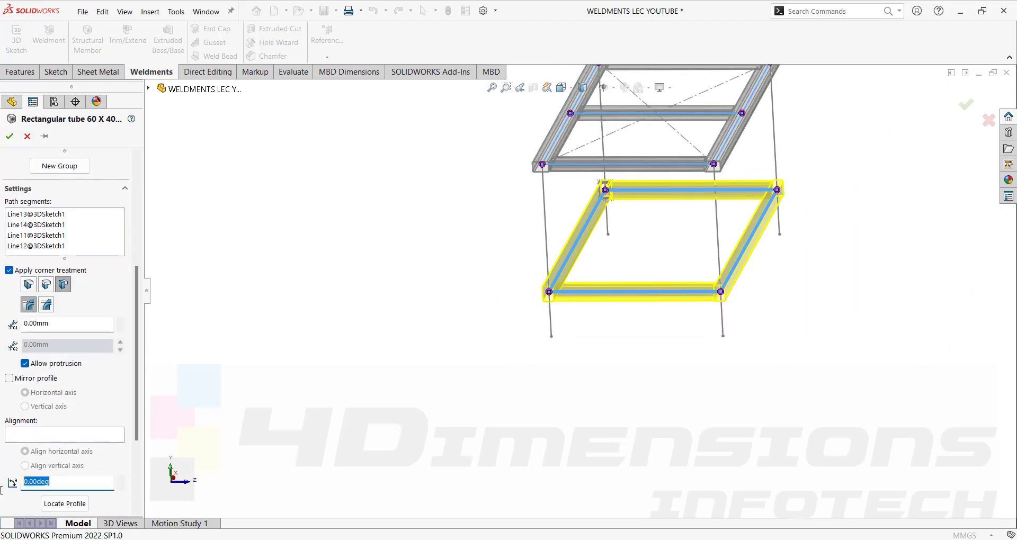
{"action": "type", "text": "90"}
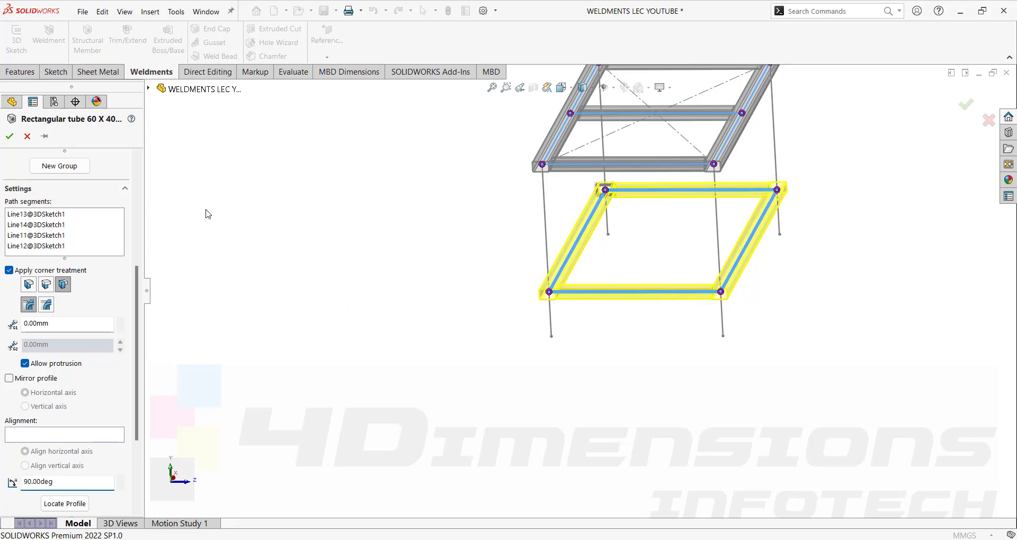
{"action": "left_click", "coordinate": [10, 136]}
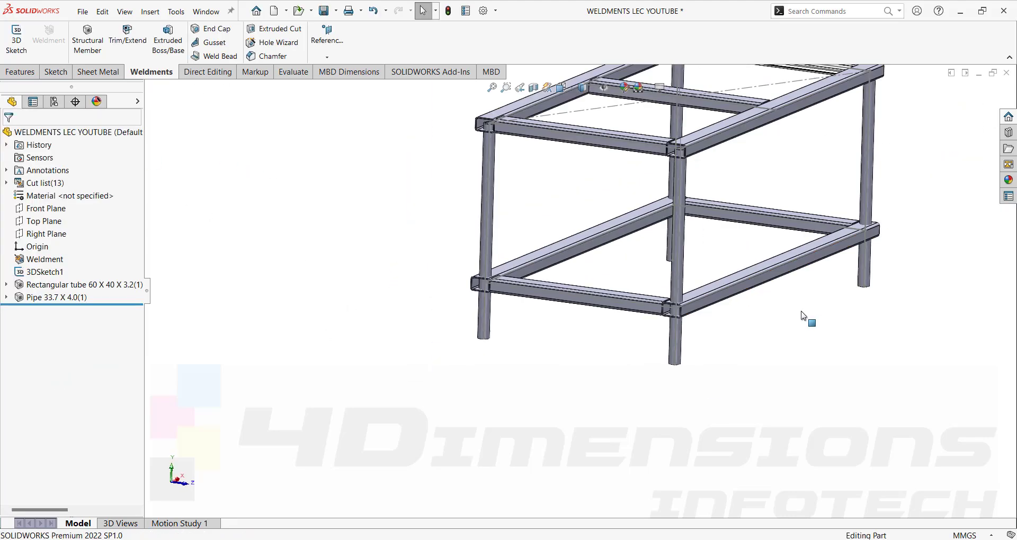
{"action": "middle_click_drag", "start_coordinate": [805, 318], "coordinate": [723, 378]}
{"action": "scroll", "coordinate": [692, 318], "scroll_direction": "down", "scroll_amount": 3}
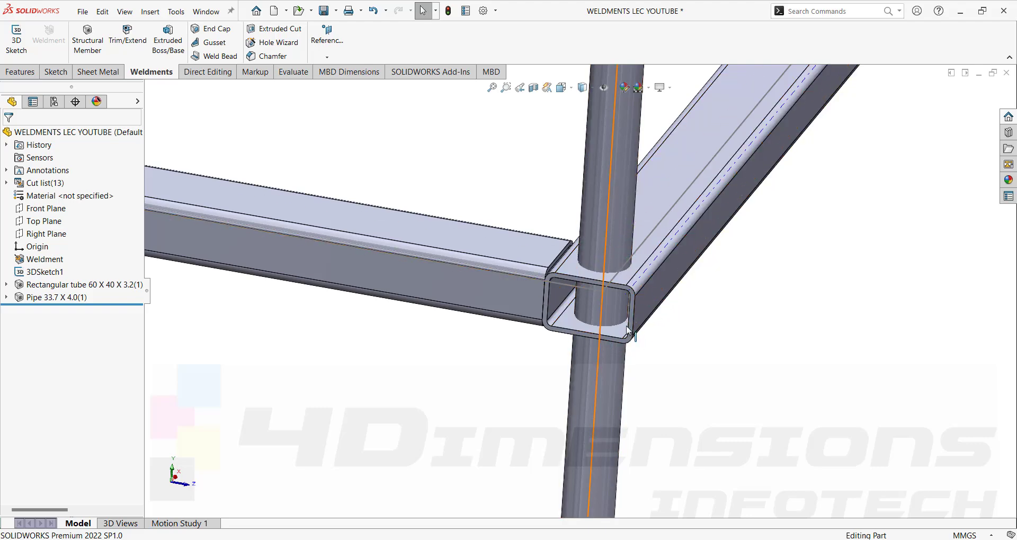
{"action": "key", "text": "f"}
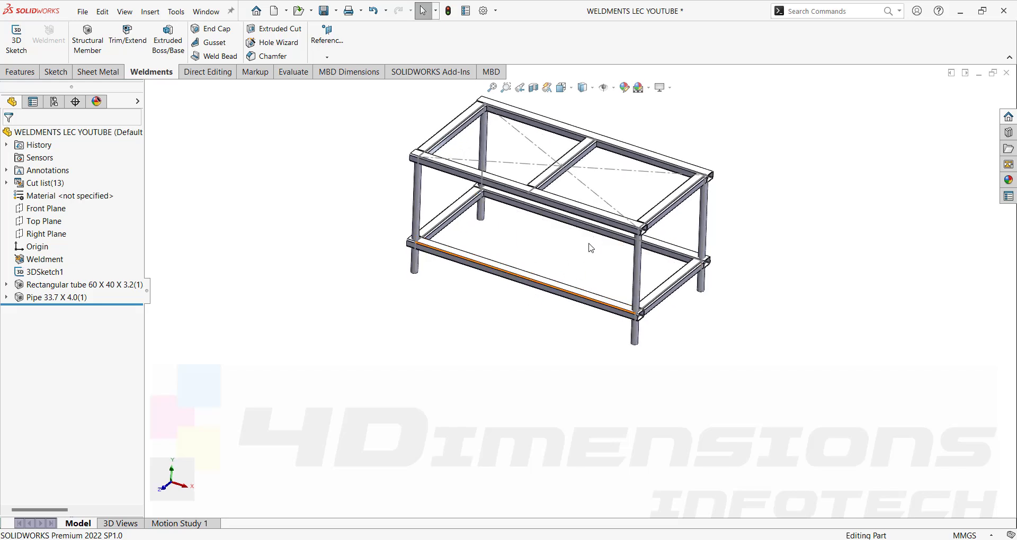
In 3DSketch1, draw a line from the back lower rail's midpoint to the front lower rail.
{"action": "left_click", "coordinate": [55, 273]}
{"action": "left_click", "coordinate": [67, 246]}
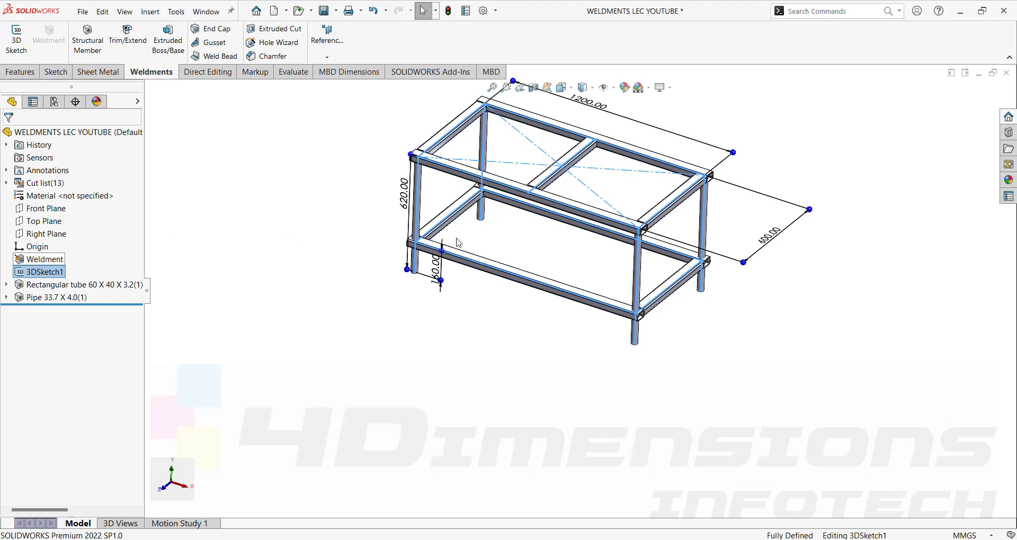
{"action": "key", "text": "l"}
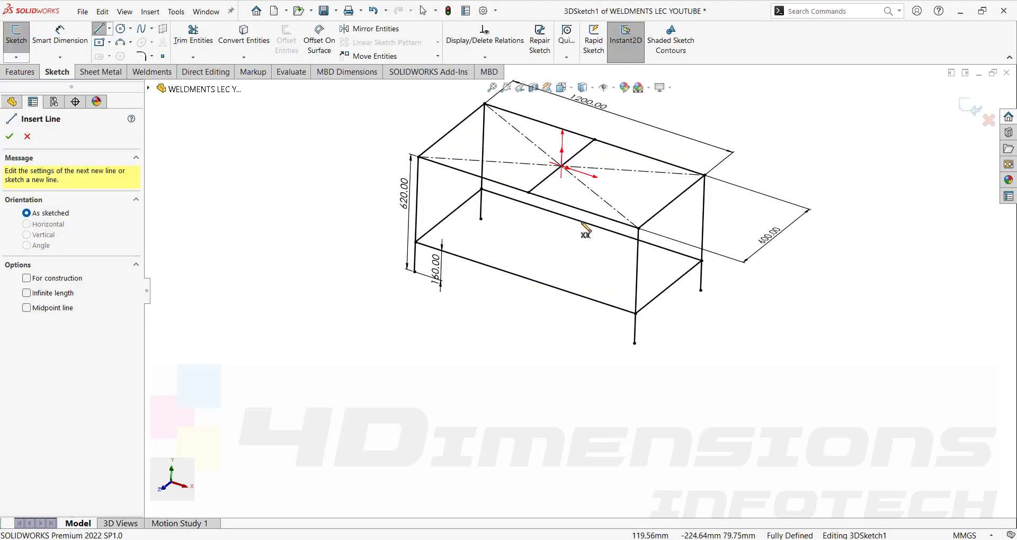
{"action": "left_click", "coordinate": [592, 225]}
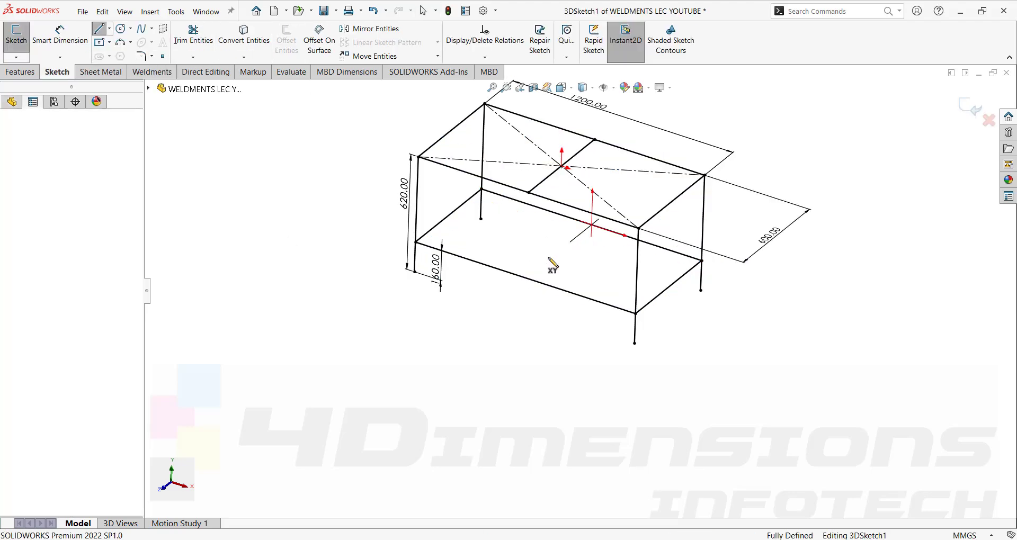
{"action": "left_click", "coordinate": [526, 277]}
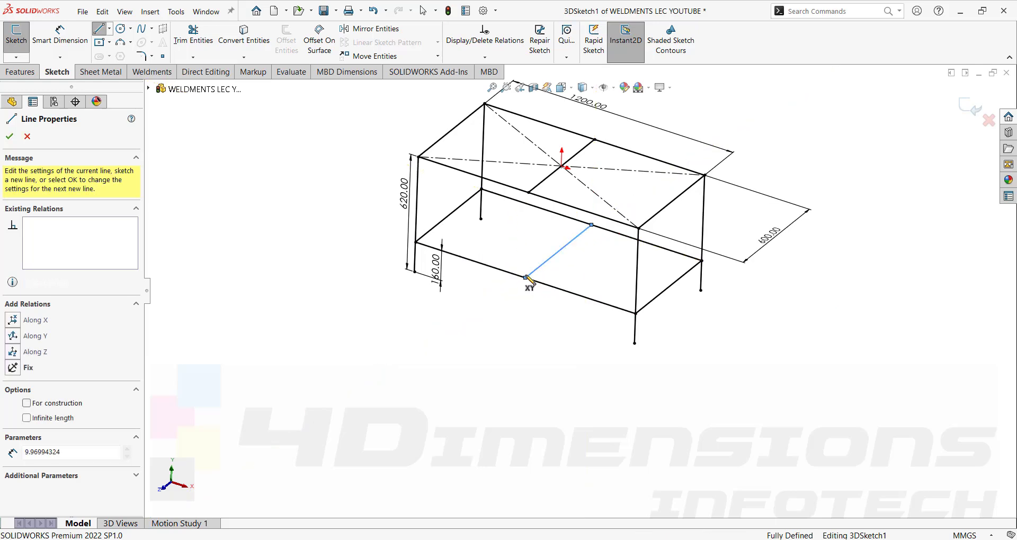
{"action": "key", "text": "Escape"}
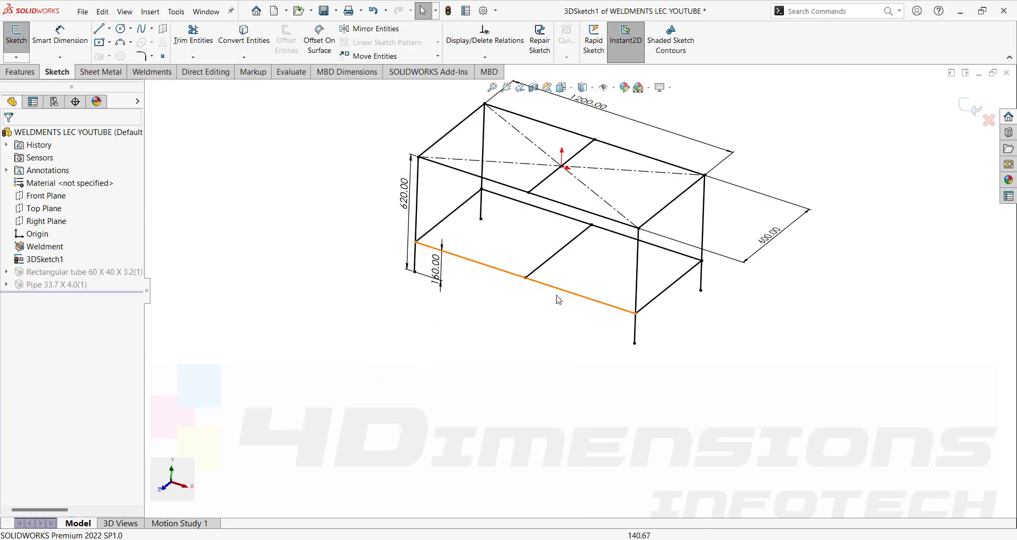
Change the 160 mm height dimension to 200 mm and exit the sketch.
{"action": "middle_click_drag", "start_coordinate": [558, 300], "coordinate": [462, 292]}
{"action": "double_click", "coordinate": [462, 290]}
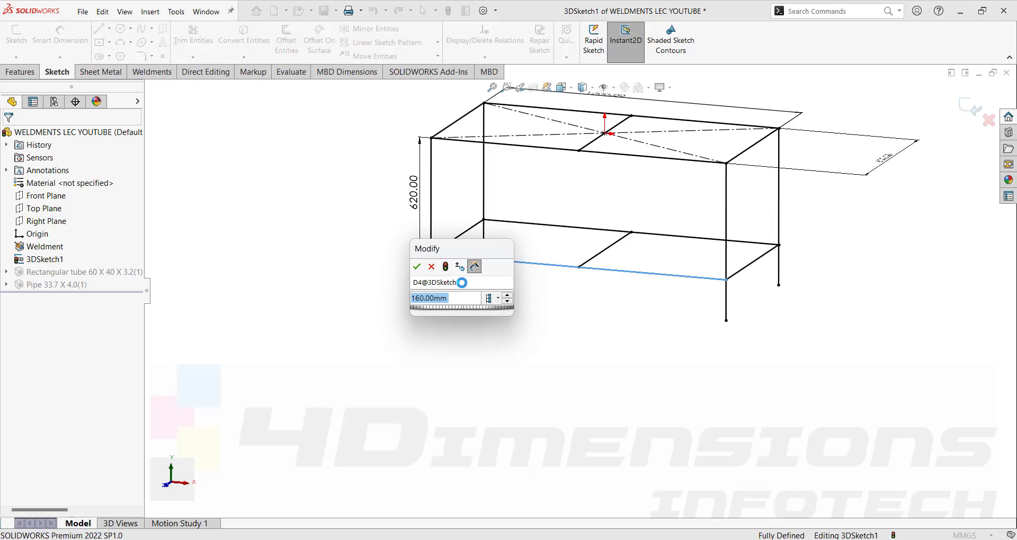
{"action": "type", "text": "200"}
{"action": "key", "text": "Return"}
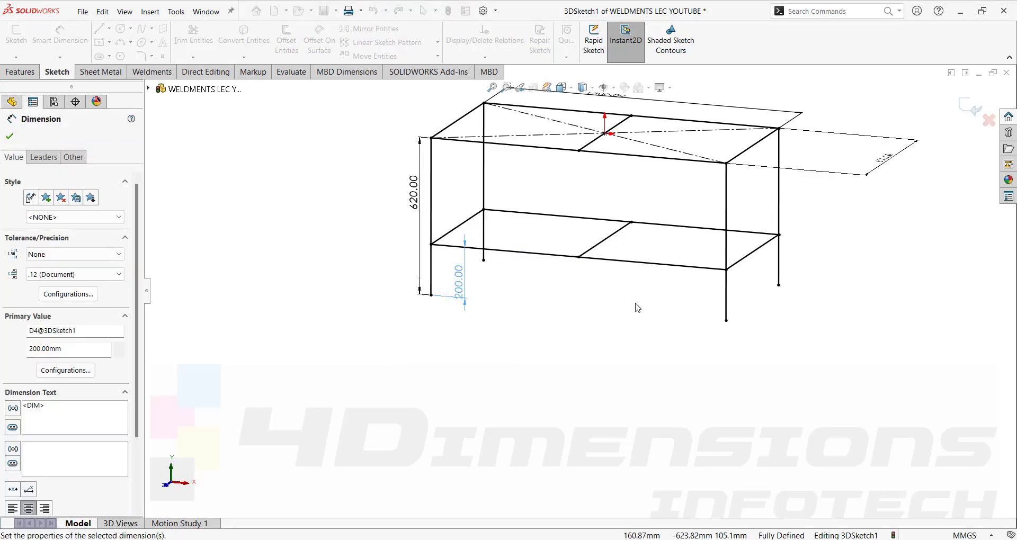
{"action": "left_click", "coordinate": [970, 107]}
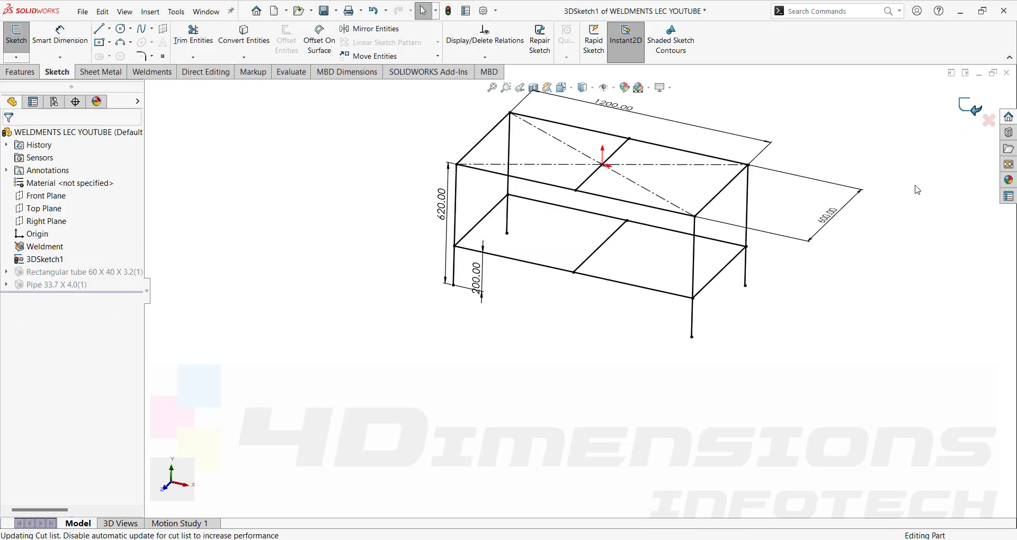
{"action": "mouse_move", "coordinate": [749, 243]}
{"action": "middle_mouse_down"}
{"action": "mouse_move", "coordinate": [742, 224]}
{"action": "mouse_move", "coordinate": [752, 241]}
{"action": "mouse_move", "coordinate": [751, 209]}
{"action": "mouse_move", "coordinate": [659, 233]}
{"action": "mouse_move", "coordinate": [738, 202]}
{"action": "middle_mouse_up"}
{"action": "scroll", "coordinate": [585, 222], "scroll_direction": "down", "scroll_amount": 3}
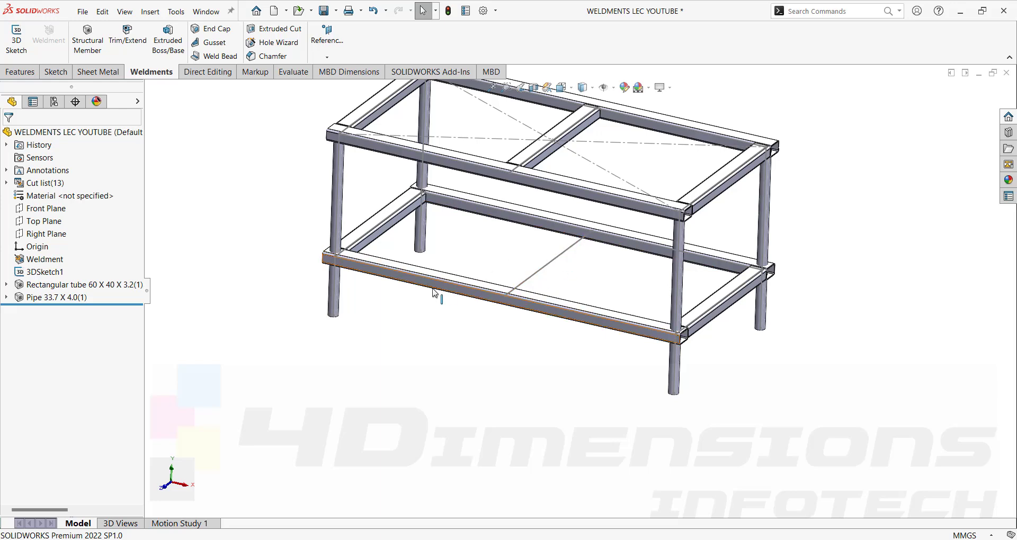
Add a 50 x 30 x 2.6 rectangular tube member on the lower middle line, rotated 90°.
{"action": "left_click", "coordinate": [94, 46]}
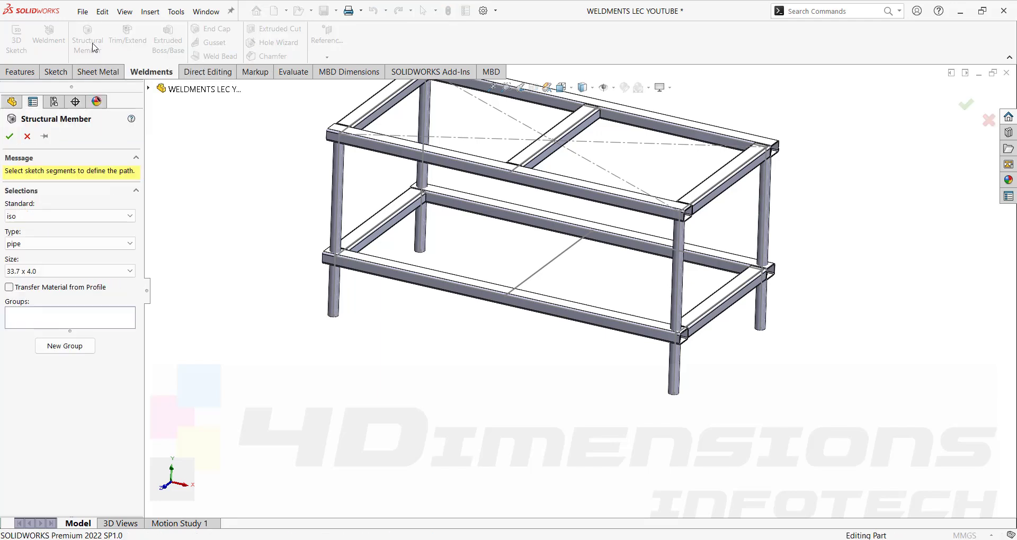
{"action": "left_click", "coordinate": [80, 245]}
{"action": "left_click", "coordinate": [51, 284]}
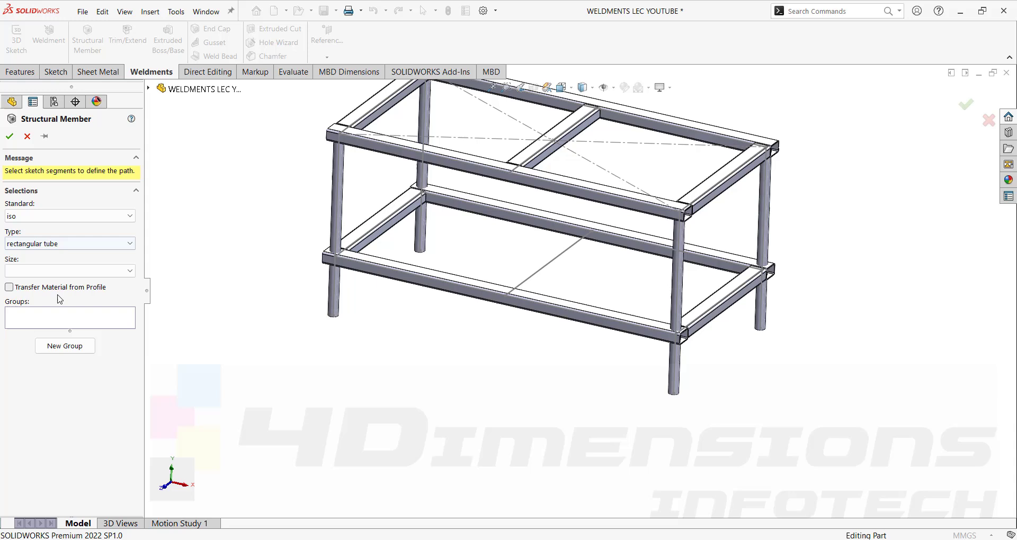
{"action": "left_click", "coordinate": [71, 270]}
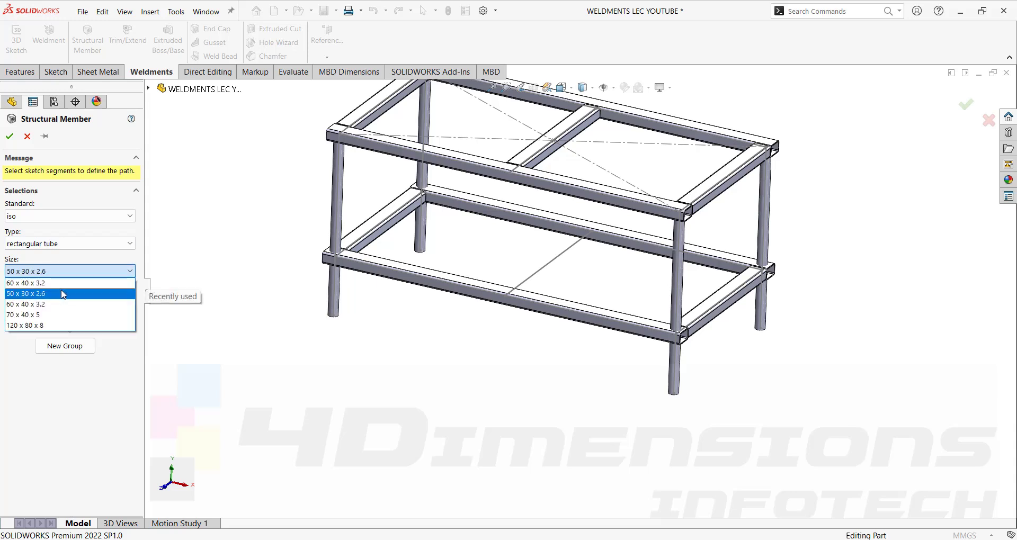
{"action": "left_click", "coordinate": [62, 294]}
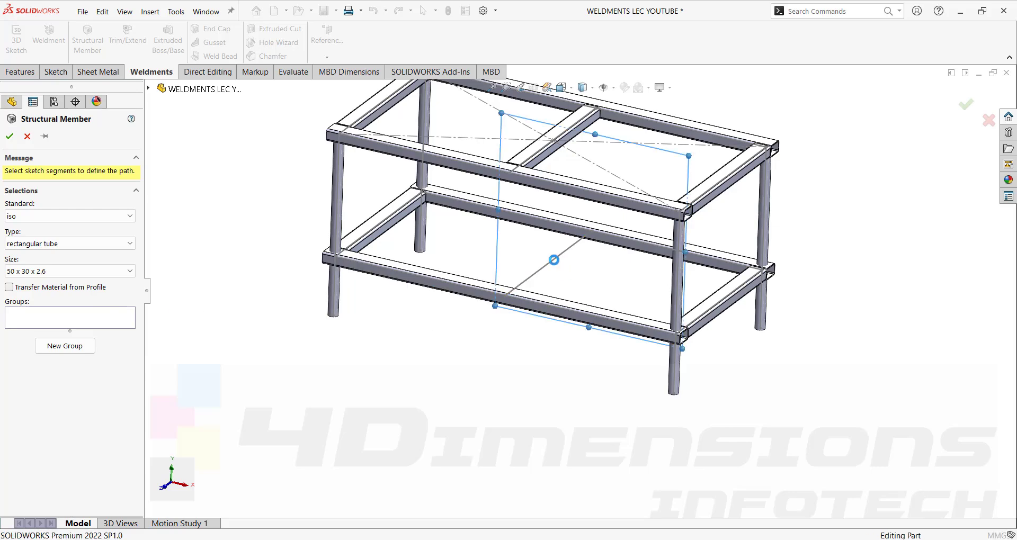
{"action": "left_click", "coordinate": [553, 260]}
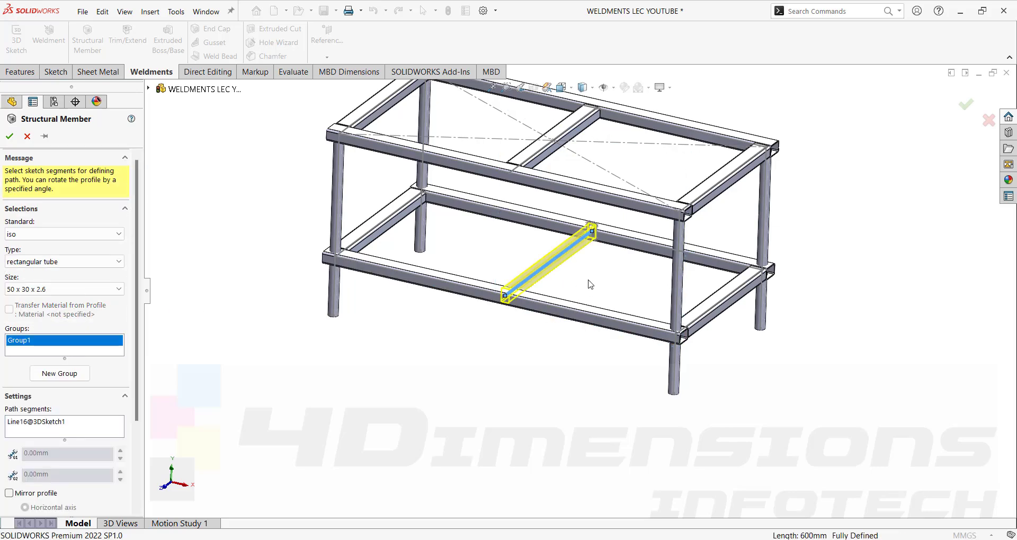
{"action": "scroll", "coordinate": [590, 284], "scroll_direction": "down", "scroll_amount": 5}
{"action": "middle_click_drag", "start_coordinate": [595, 221], "coordinate": [480, 243]}
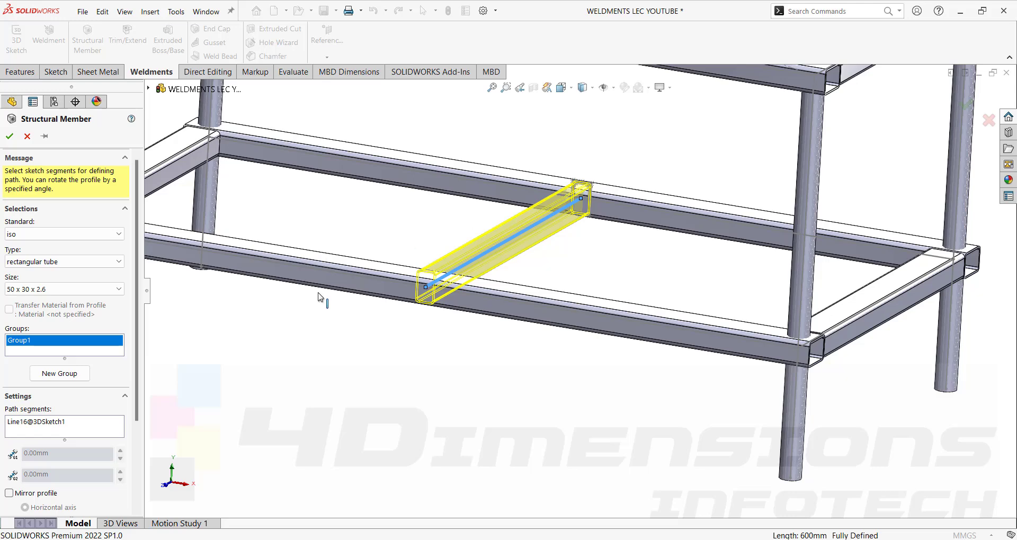
{"action": "scroll", "coordinate": [35, 407], "scroll_direction": "down", "scroll_amount": 3}
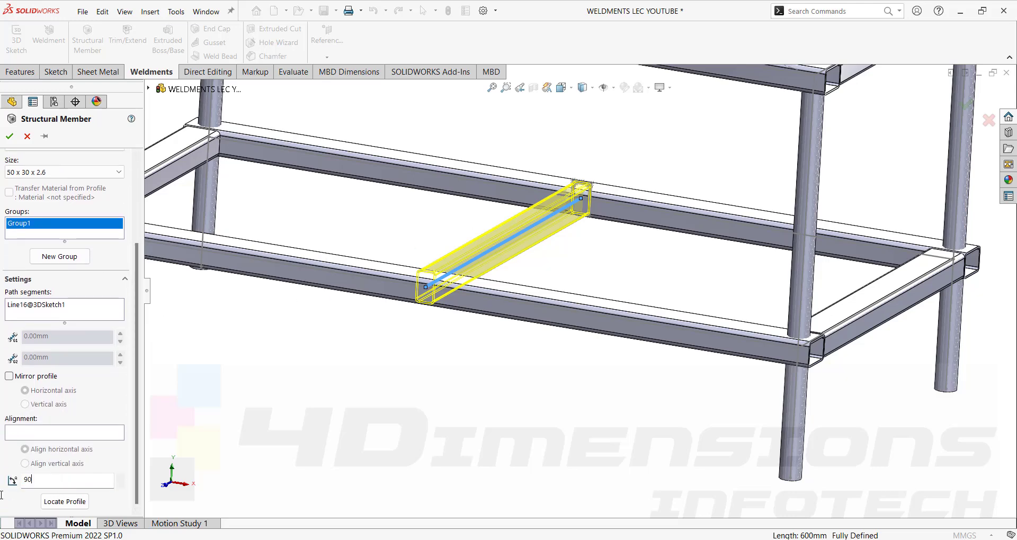
{"action": "key", "text": "Return"}
{"action": "middle_click_drag", "start_coordinate": [551, 289], "coordinate": [579, 295]}
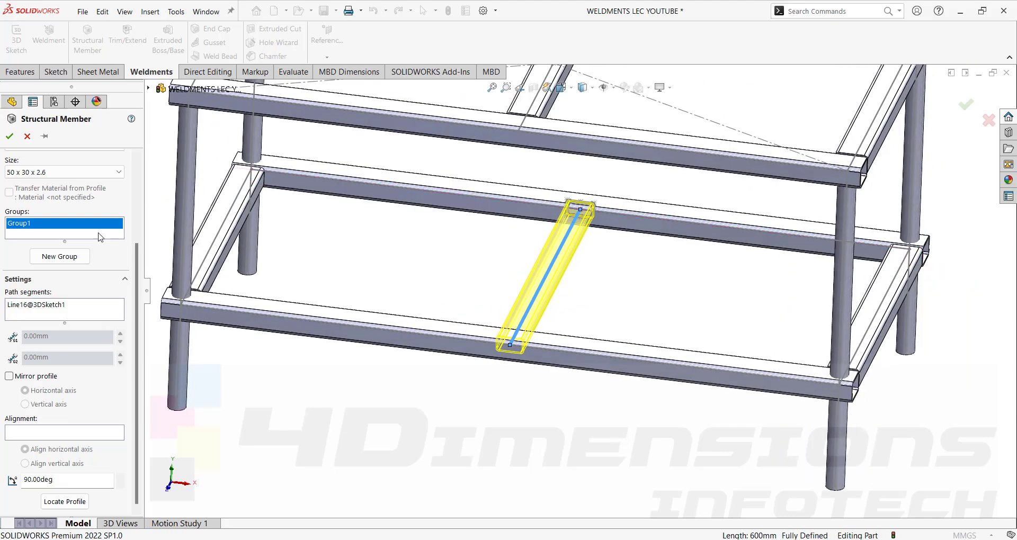
{"action": "left_click", "coordinate": [9, 136]}
{"action": "middle_click_drag", "start_coordinate": [390, 258], "coordinate": [502, 314]}
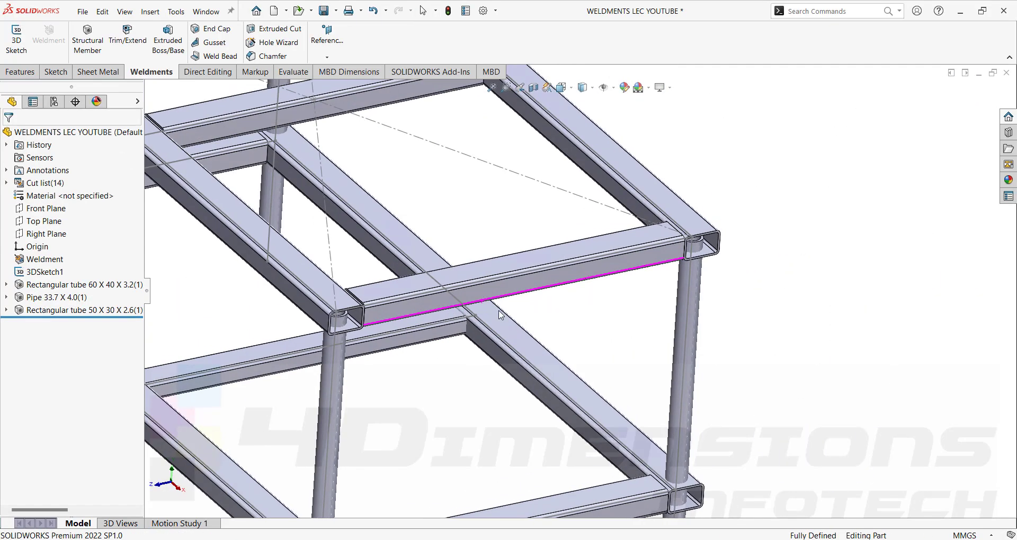
{"action": "scroll", "coordinate": [502, 314], "scroll_direction": "up", "scroll_amount": 3}
{"action": "scroll", "coordinate": [326, 369], "scroll_direction": "down", "scroll_amount": 8}
{"action": "middle_click_drag", "start_coordinate": [433, 330], "coordinate": [685, 186]}
{"action": "scroll", "coordinate": [398, 302], "scroll_direction": "up", "scroll_amount": 8}
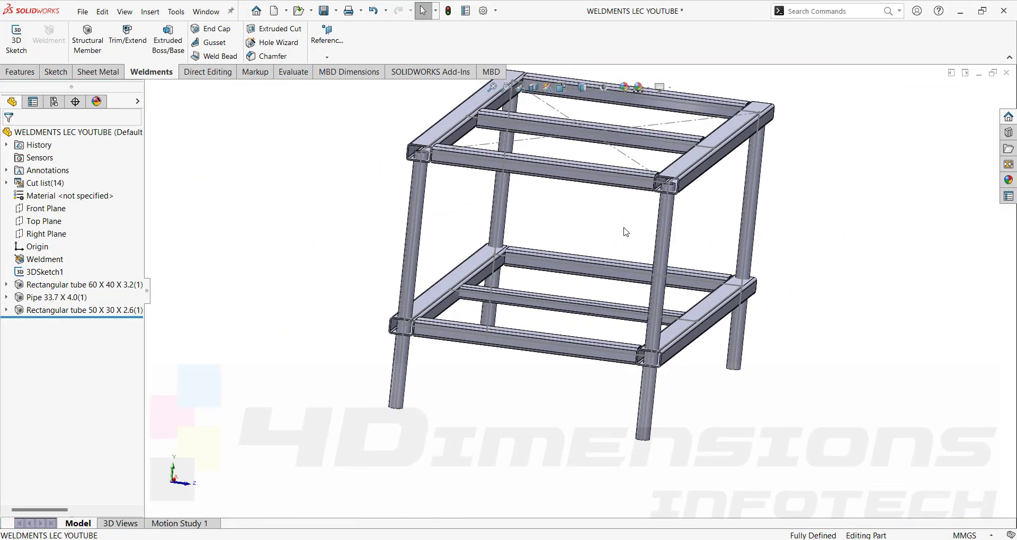
{"action": "scroll", "coordinate": [685, 186], "scroll_direction": "down", "scroll_amount": 5}
{"action": "mouse_move", "coordinate": [684, 222]}
{"action": "middle_mouse_down"}
{"action": "mouse_move", "coordinate": [692, 233]}
{"action": "mouse_move", "coordinate": [670, 220]}
{"action": "middle_mouse_up"}
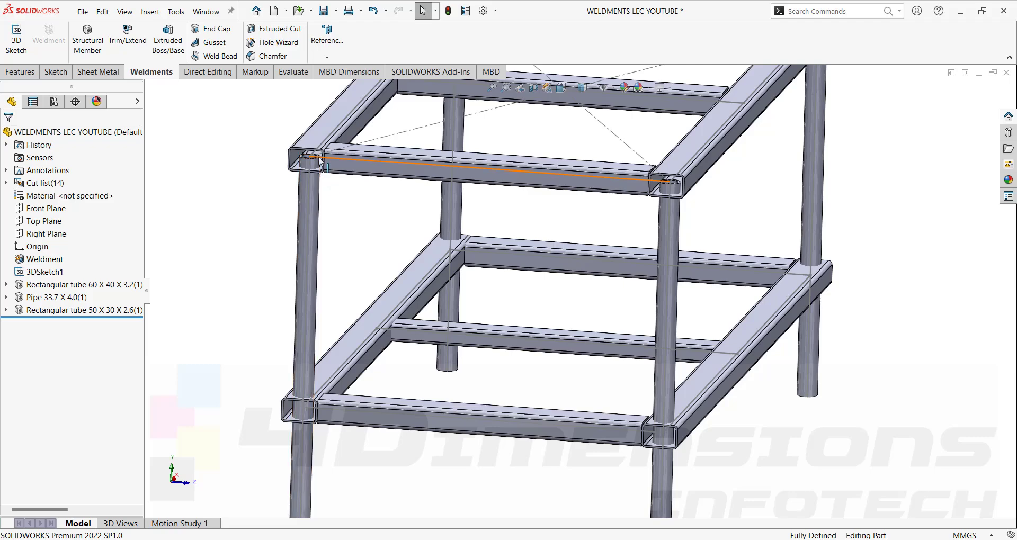
{"action": "middle_click_drag", "start_coordinate": [305, 411], "coordinate": [316, 376]}
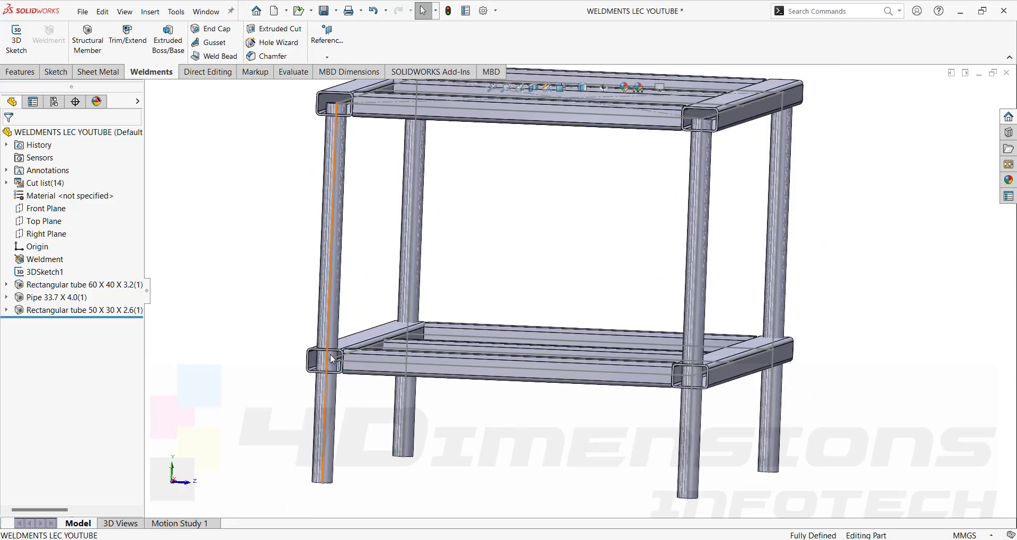
{"action": "middle_click_drag", "start_coordinate": [796, 217], "coordinate": [775, 207]}
{"action": "scroll", "coordinate": [775, 207], "scroll_direction": "up", "scroll_amount": 5}
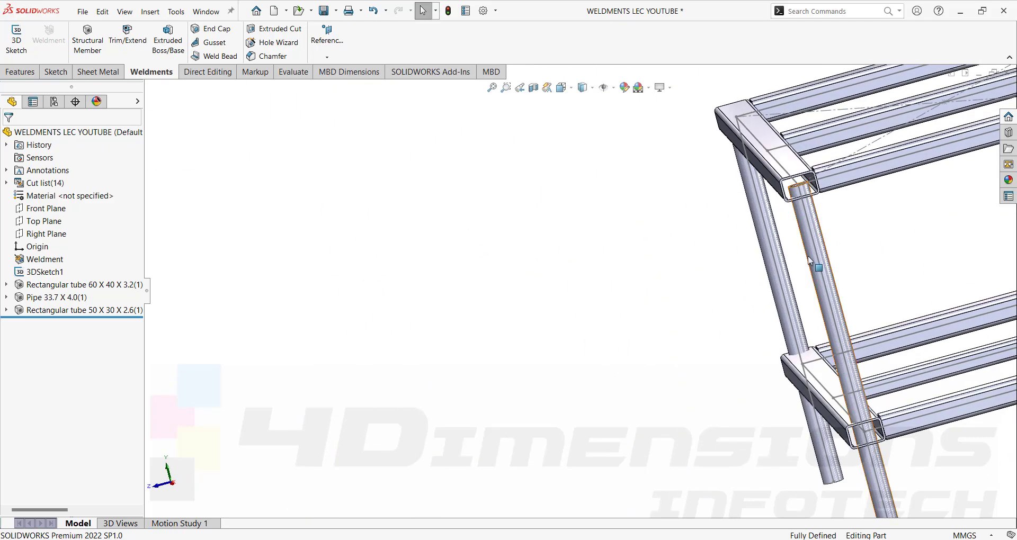
{"action": "scroll", "coordinate": [841, 335], "scroll_direction": "up", "scroll_amount": 3}
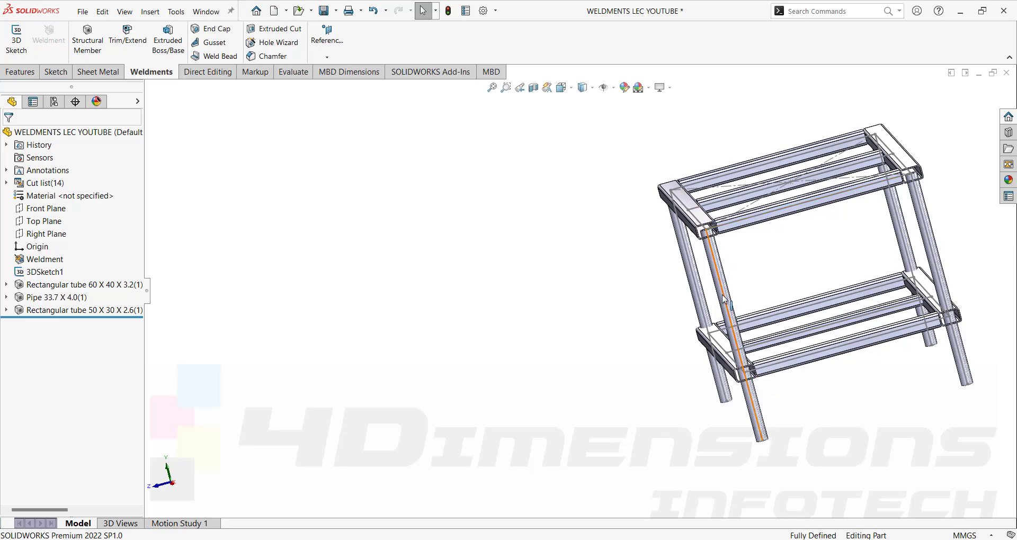
{"action": "middle_click_drag", "start_coordinate": [925, 311], "coordinate": [820, 341]}
{"action": "scroll", "coordinate": [792, 326], "scroll_direction": "down", "scroll_amount": 5}
{"action": "mouse_move", "coordinate": [768, 288]}
{"action": "middle_mouse_down"}
{"action": "mouse_move", "coordinate": [778, 342]}
{"action": "mouse_move", "coordinate": [740, 329]}
{"action": "middle_mouse_up"}
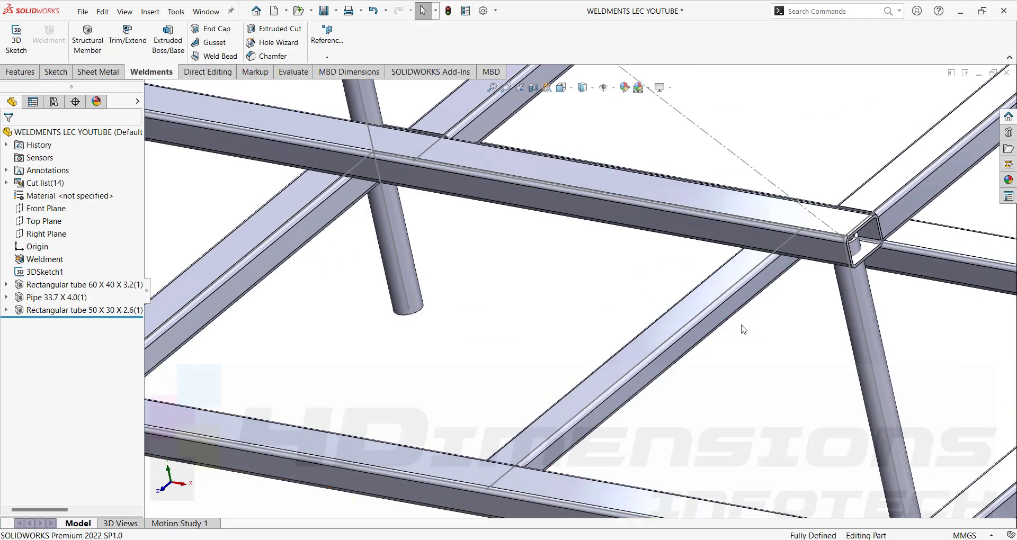
{"action": "left_click", "coordinate": [688, 316]}
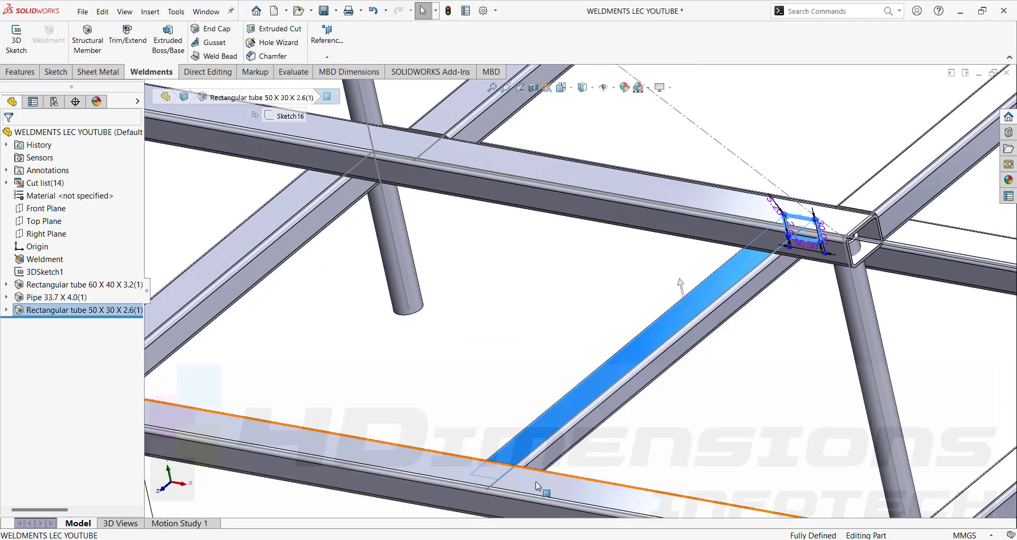
{"action": "scroll", "coordinate": [486, 456], "scroll_direction": "down", "scroll_amount": 8}
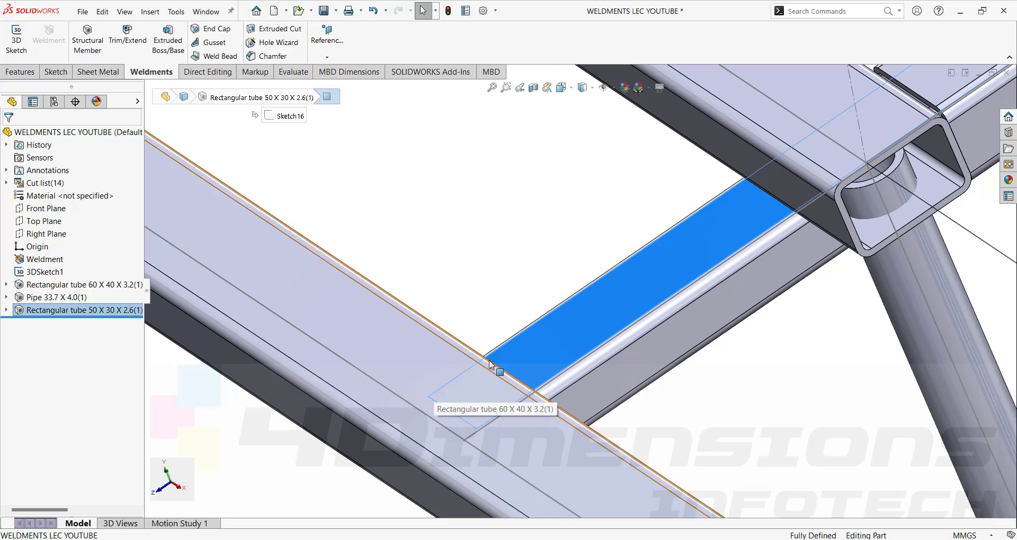
{"action": "middle_click_drag", "start_coordinate": [463, 405], "coordinate": [587, 335]}
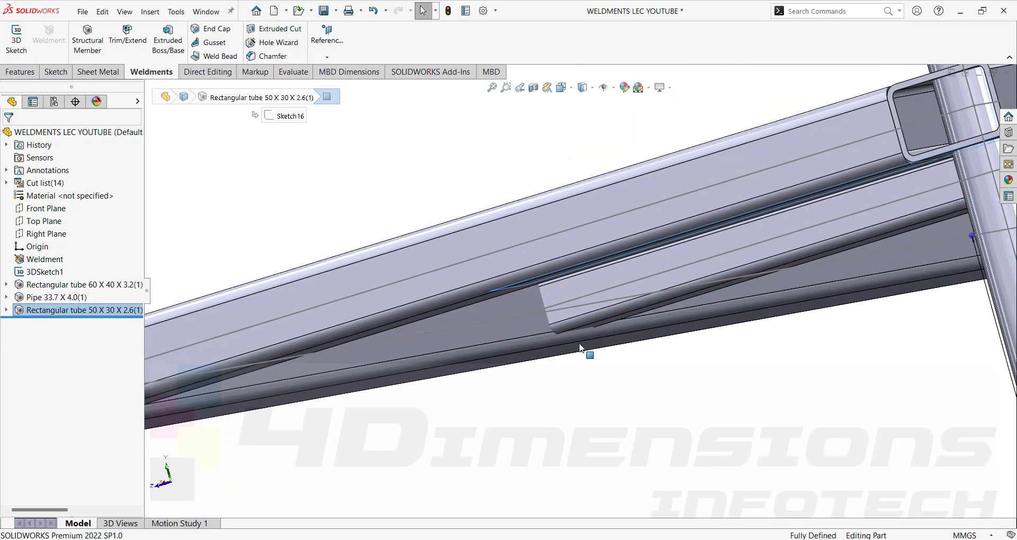
{"action": "left_click", "coordinate": [541, 296]}
{"action": "scroll", "coordinate": [610, 403], "scroll_direction": "up", "scroll_amount": 3}
{"action": "middle_click_drag", "start_coordinate": [611, 403], "coordinate": [688, 434]}
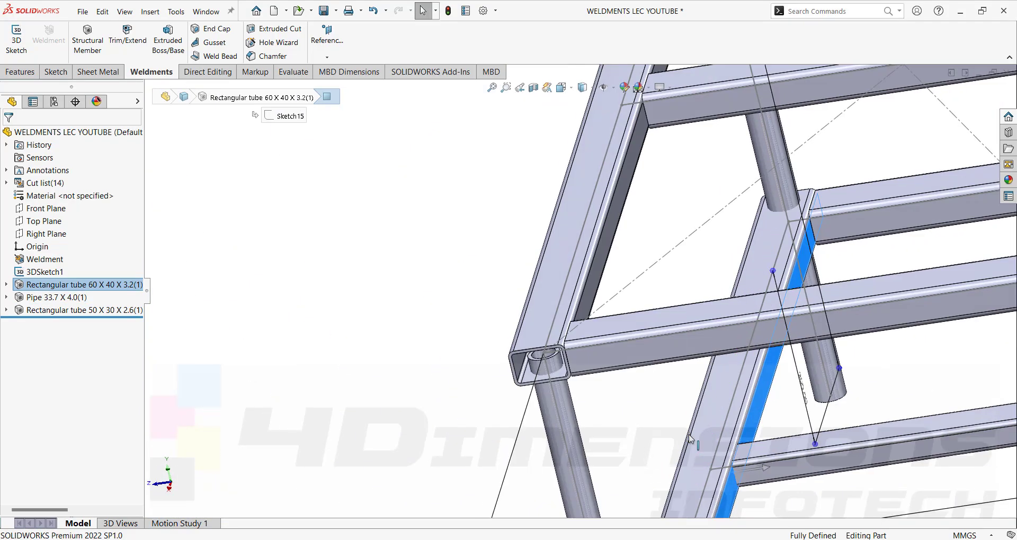
{"action": "scroll", "coordinate": [691, 434], "scroll_direction": "up", "scroll_amount": 3}
{"action": "scroll", "coordinate": [699, 428], "scroll_direction": "down", "scroll_amount": 5}
{"action": "left_click", "coordinate": [642, 362]}
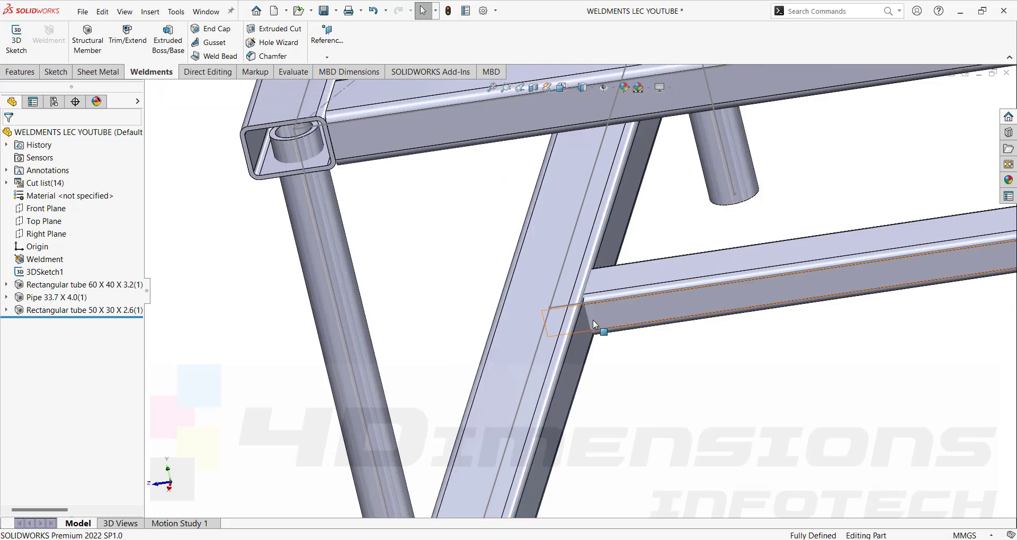
{"action": "scroll", "coordinate": [593, 318], "scroll_direction": "down", "scroll_amount": 2}
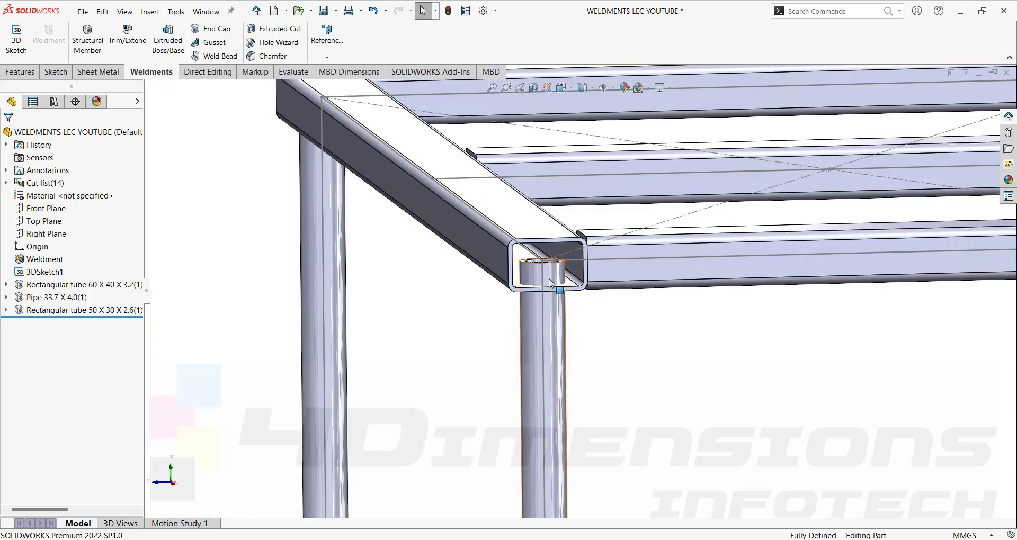
{"action": "scroll", "coordinate": [568, 267], "scroll_direction": "down", "scroll_amount": 1}
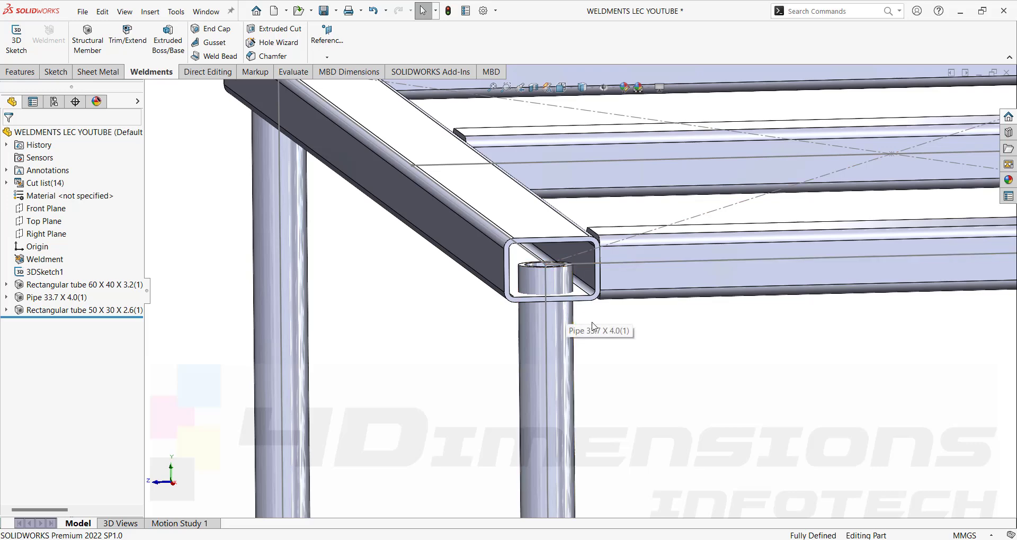
{"action": "scroll", "coordinate": [594, 326], "scroll_direction": "up", "scroll_amount": 5}
{"action": "scroll", "coordinate": [699, 329], "scroll_direction": "up", "scroll_amount": 2}
{"action": "middle_click_drag", "start_coordinate": [700, 330], "coordinate": [703, 345]}
{"action": "scroll", "coordinate": [686, 353], "scroll_direction": "down", "scroll_amount": 2}
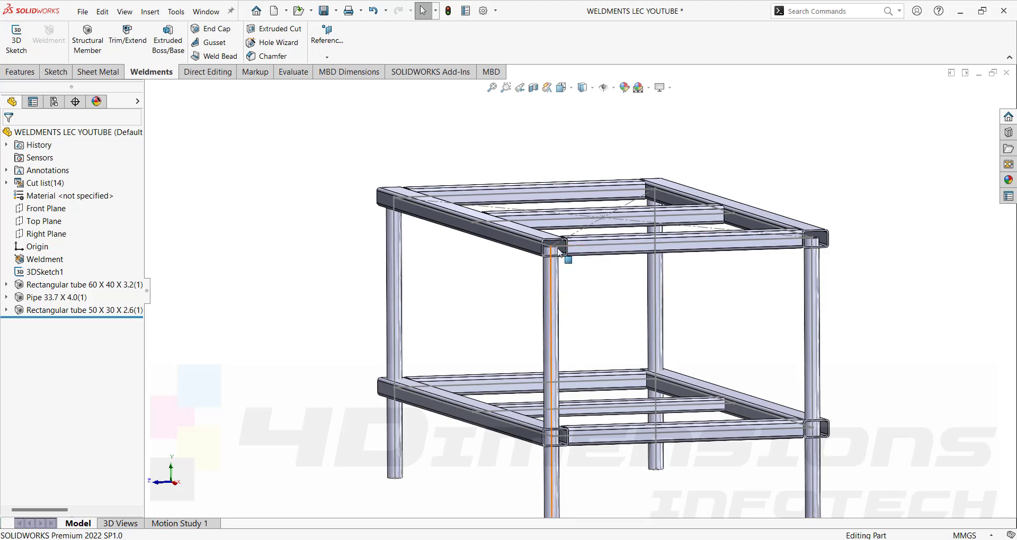
Reopen the Rectangular tube 60 X 40 X 3.2 member and locate its profile at the bottom midpoint.
{"action": "left_click", "coordinate": [84, 285]}
{"action": "left_click", "coordinate": [92, 253]}
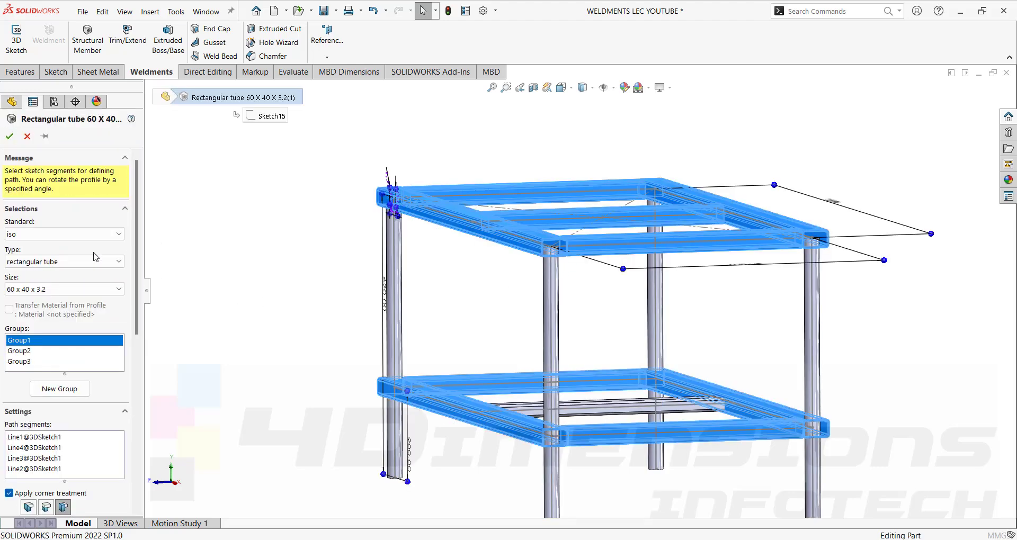
{"action": "scroll", "coordinate": [118, 350], "scroll_direction": "down", "scroll_amount": 5}
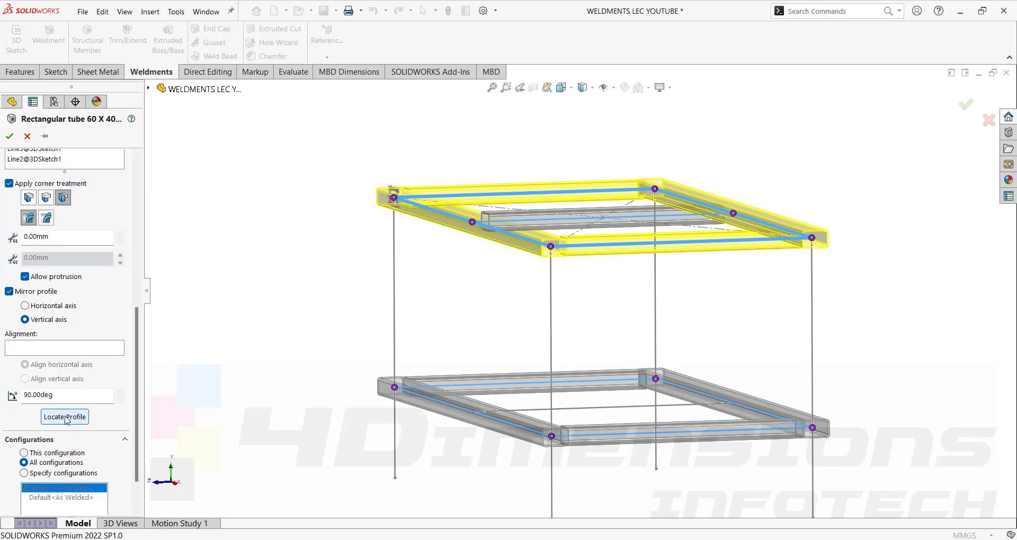
{"action": "left_click", "coordinate": [65, 407]}
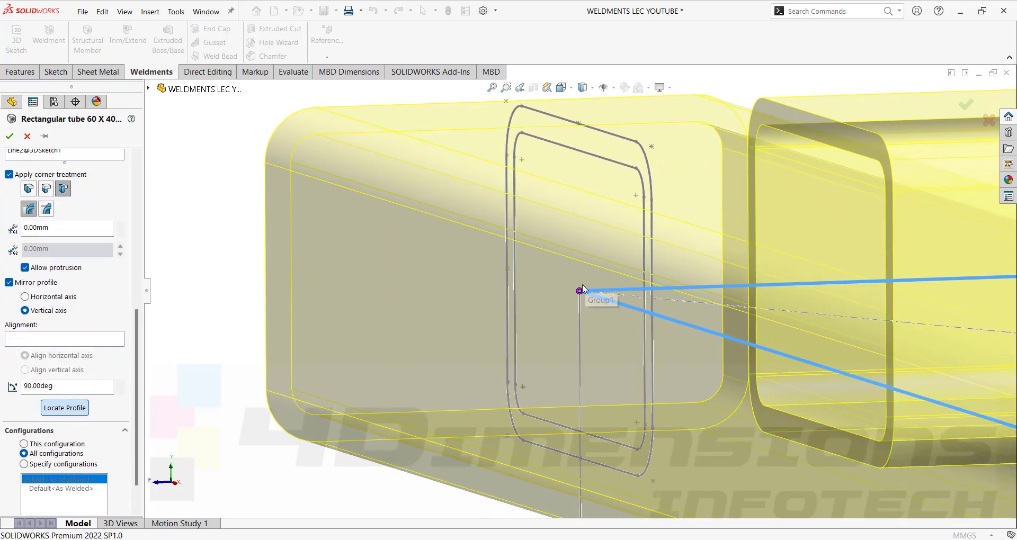
{"action": "scroll", "coordinate": [582, 291], "scroll_direction": "up", "scroll_amount": 3}
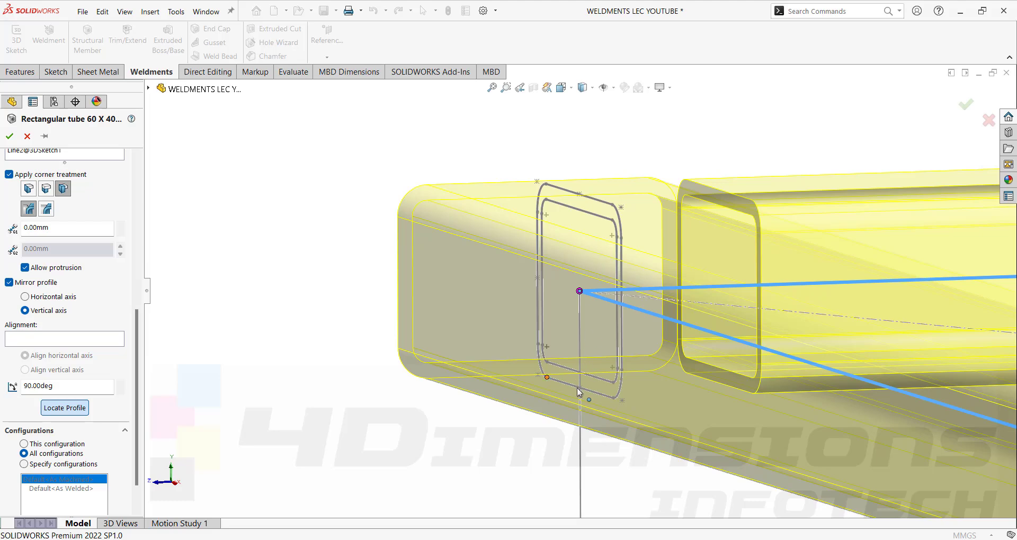
{"action": "scroll", "coordinate": [569, 294], "scroll_direction": "up", "scroll_amount": 5}
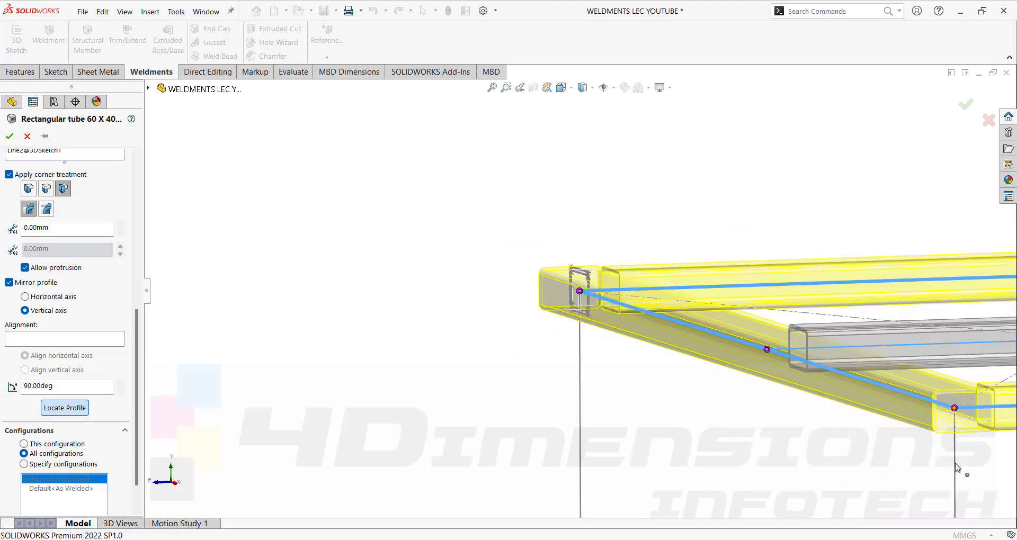
{"action": "scroll", "coordinate": [590, 332], "scroll_direction": "down", "scroll_amount": 4}
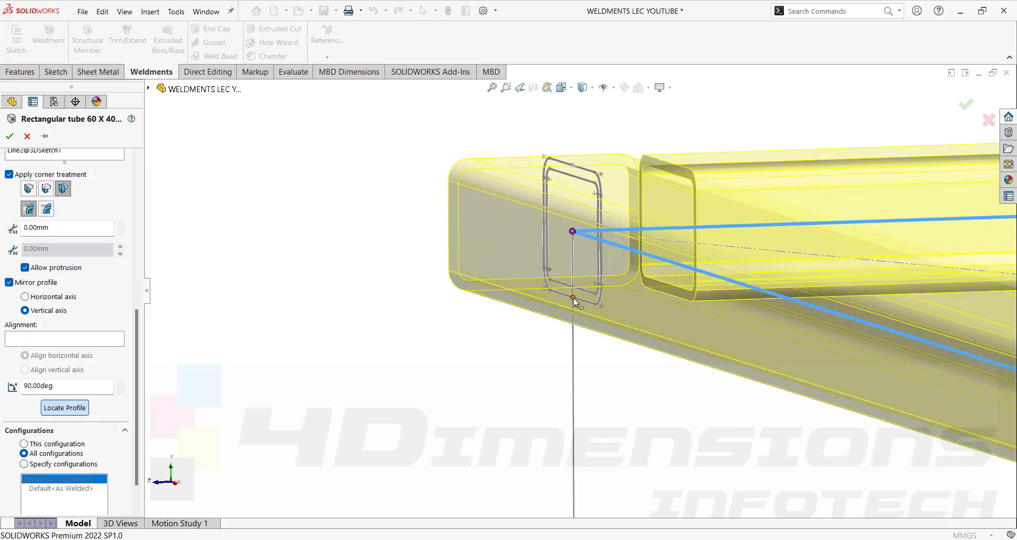
{"action": "left_click", "coordinate": [573, 297]}
{"action": "scroll", "coordinate": [620, 352], "scroll_direction": "up", "scroll_amount": 9}
{"action": "mouse_move", "coordinate": [695, 361]}
{"action": "middle_mouse_down"}
{"action": "mouse_move", "coordinate": [728, 330]}
{"action": "mouse_move", "coordinate": [727, 356]}
{"action": "middle_mouse_up"}
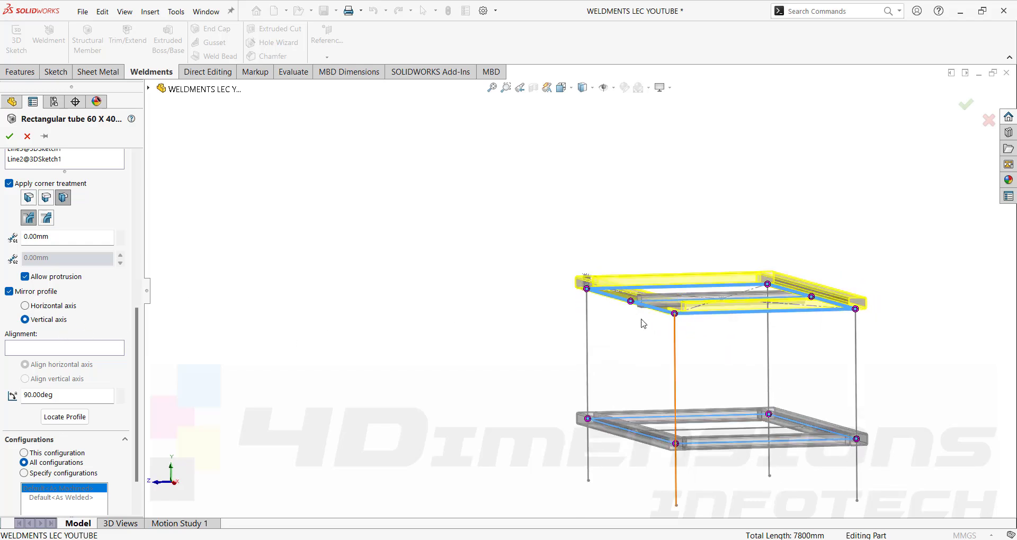
{"action": "scroll", "coordinate": [74, 318], "scroll_direction": "up", "scroll_amount": 6}
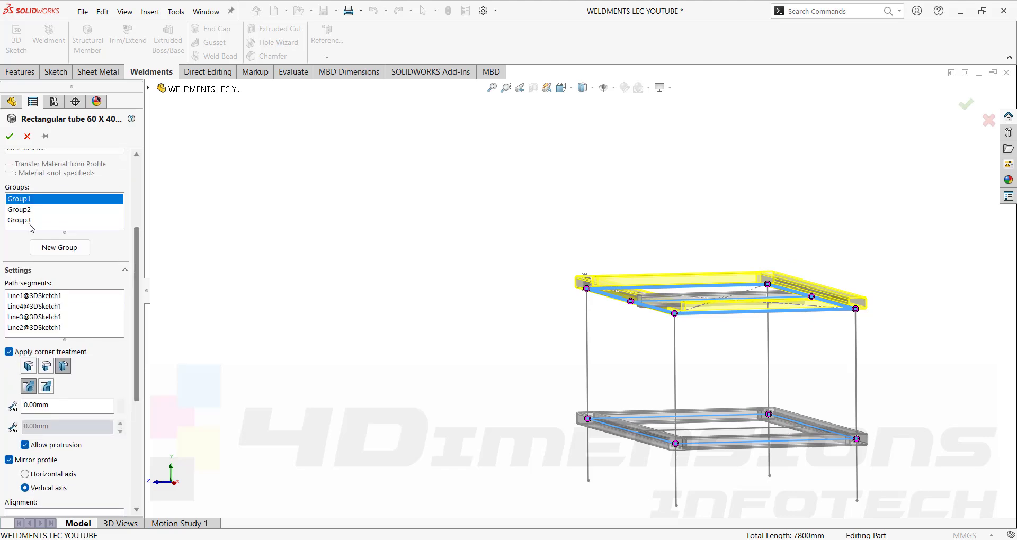
Relocate Group2's cross member profile to the chosen anchor point and accept the tube member.
{"action": "left_click", "coordinate": [26, 210]}
{"action": "scroll", "coordinate": [640, 327], "scroll_direction": "down", "scroll_amount": 5}
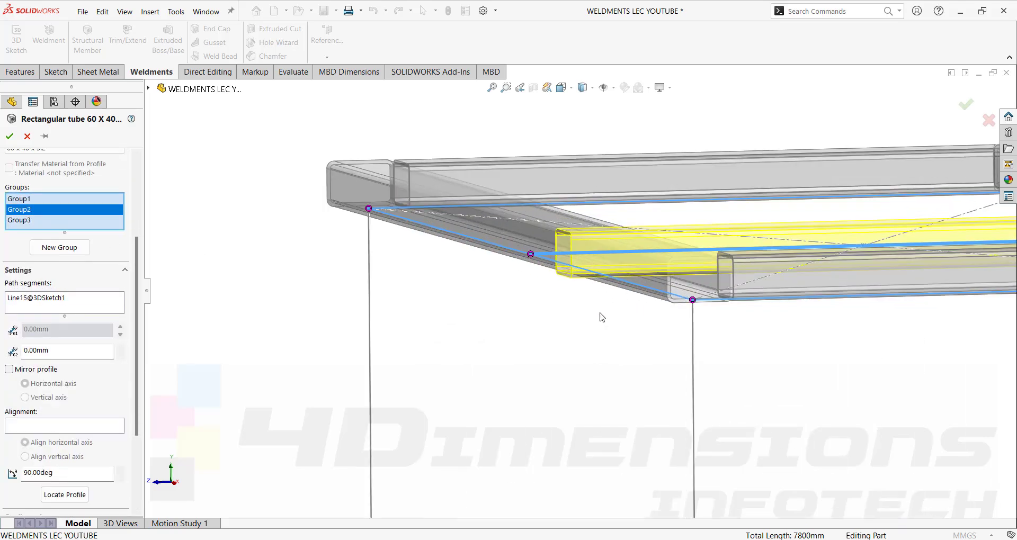
{"action": "scroll", "coordinate": [700, 306], "scroll_direction": "up", "scroll_amount": 2}
{"action": "scroll", "coordinate": [935, 273], "scroll_direction": "down", "scroll_amount": 4}
{"action": "scroll", "coordinate": [935, 273], "scroll_direction": "down", "scroll_amount": 2}
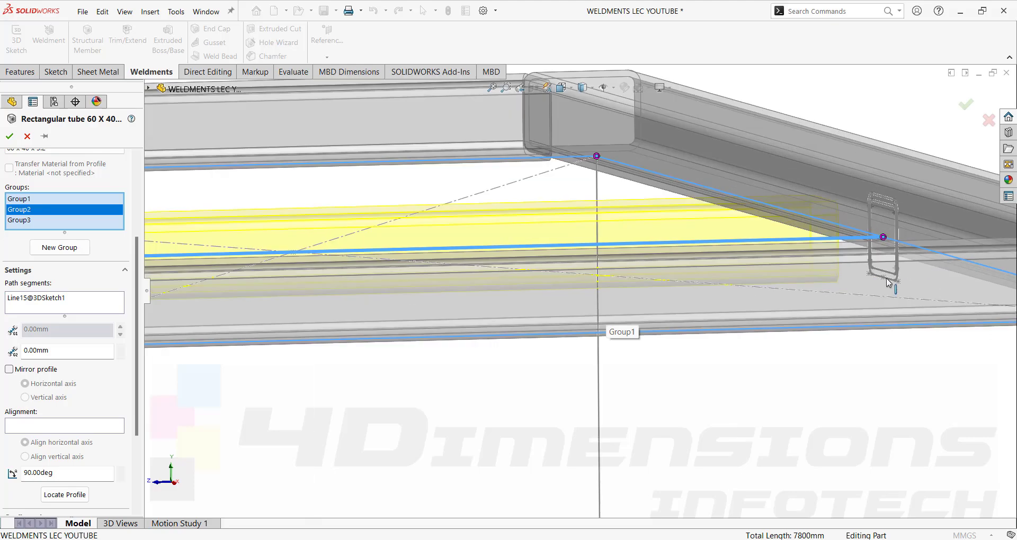
{"action": "scroll", "coordinate": [880, 282], "scroll_direction": "up", "scroll_amount": 3}
{"action": "middle_click_drag", "start_coordinate": [744, 310], "coordinate": [794, 342]}
{"action": "scroll", "coordinate": [795, 343], "scroll_direction": "down", "scroll_amount": 1}
{"action": "scroll", "coordinate": [530, 241], "scroll_direction": "down", "scroll_amount": 3}
{"action": "scroll", "coordinate": [456, 226], "scroll_direction": "down", "scroll_amount": 3}
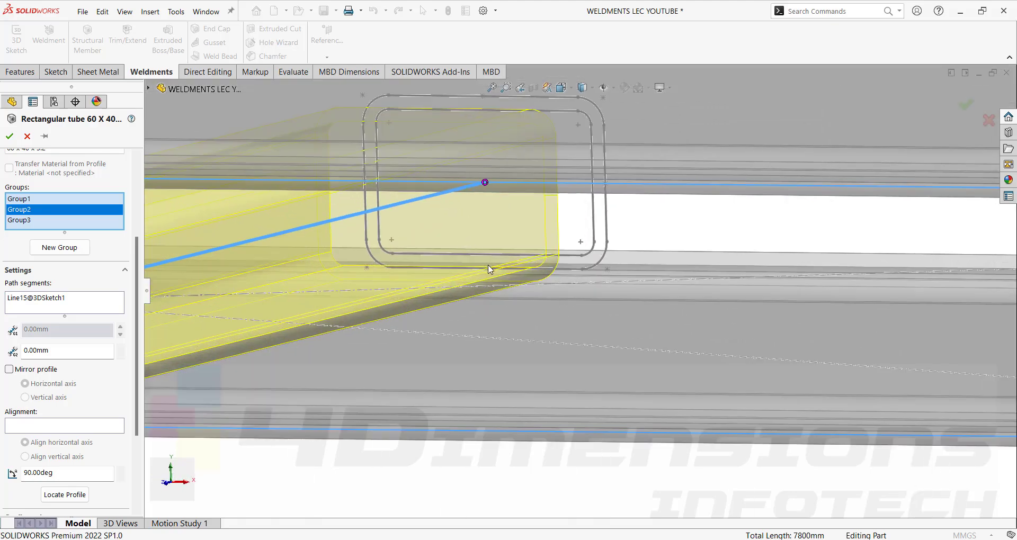
{"action": "scroll", "coordinate": [489, 268], "scroll_direction": "down", "scroll_amount": 1}
{"action": "middle_click_drag", "start_coordinate": [488, 268], "coordinate": [495, 281]}
{"action": "left_click", "coordinate": [69, 498]}
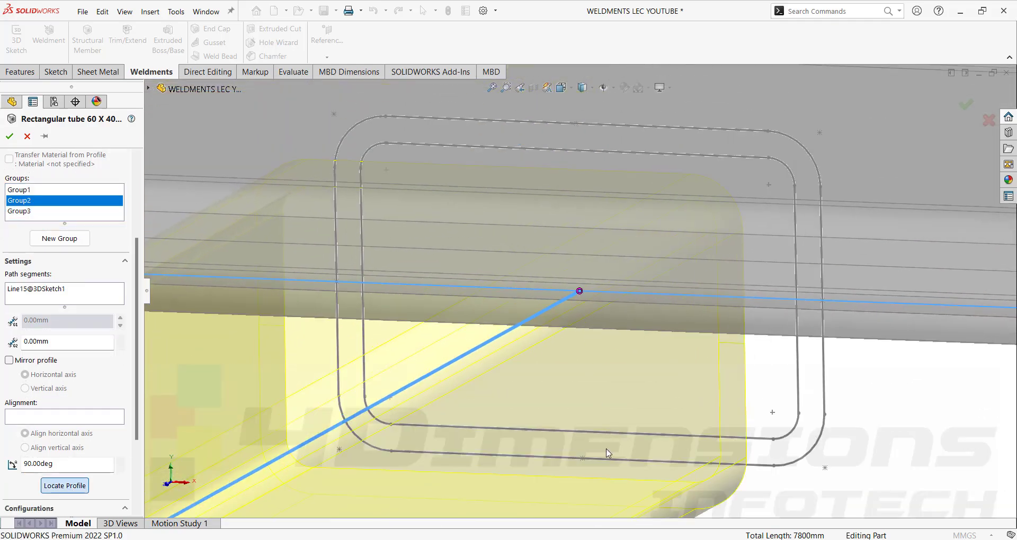
{"action": "left_click", "coordinate": [583, 460]}
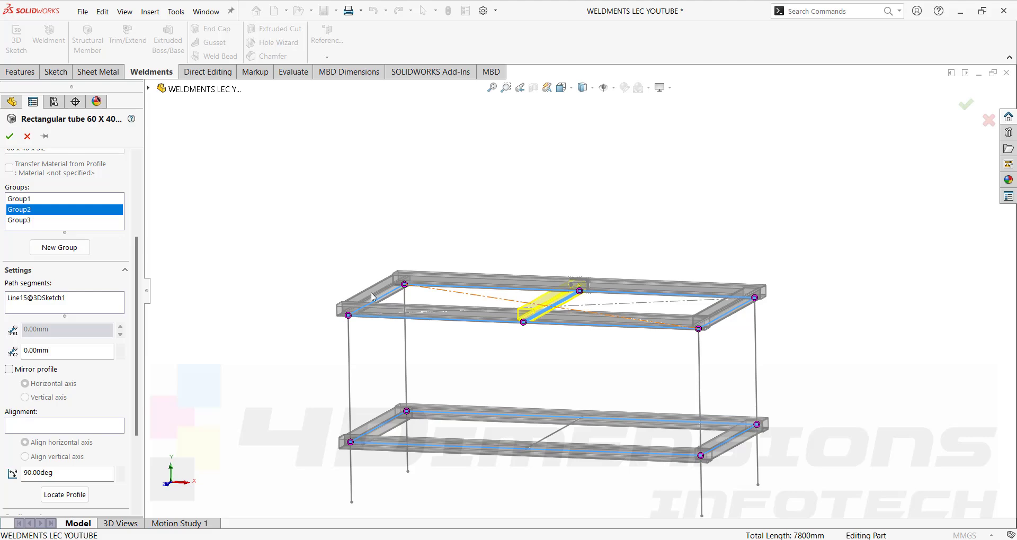
{"action": "left_click", "coordinate": [10, 136]}
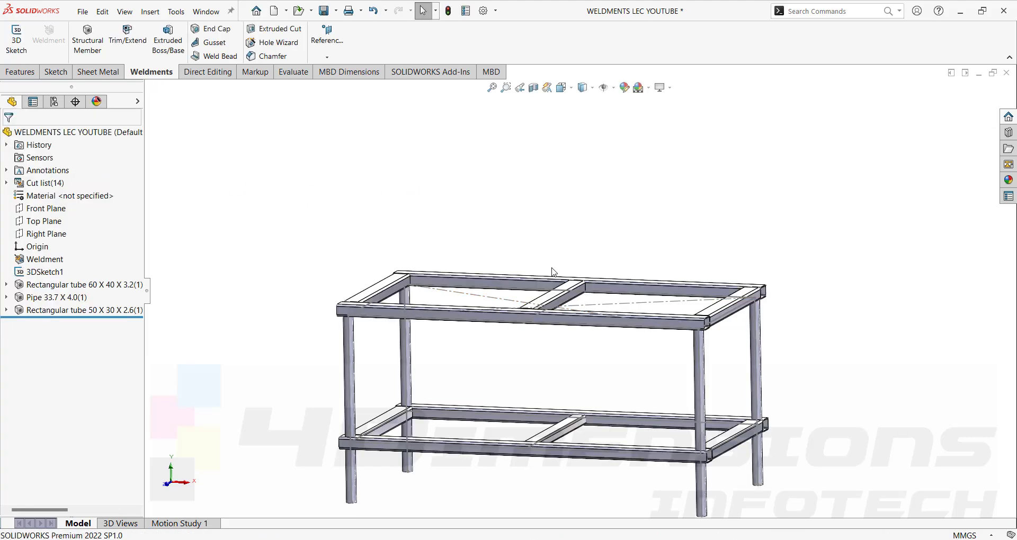
Orbit and zoom around the table to inspect the open tube corners.
{"action": "middle_click_drag", "start_coordinate": [520, 223], "coordinate": [532, 277]}
{"action": "scroll", "coordinate": [544, 291], "scroll_direction": "down", "scroll_amount": 5}
{"action": "middle_click_drag", "start_coordinate": [604, 302], "coordinate": [597, 309]}
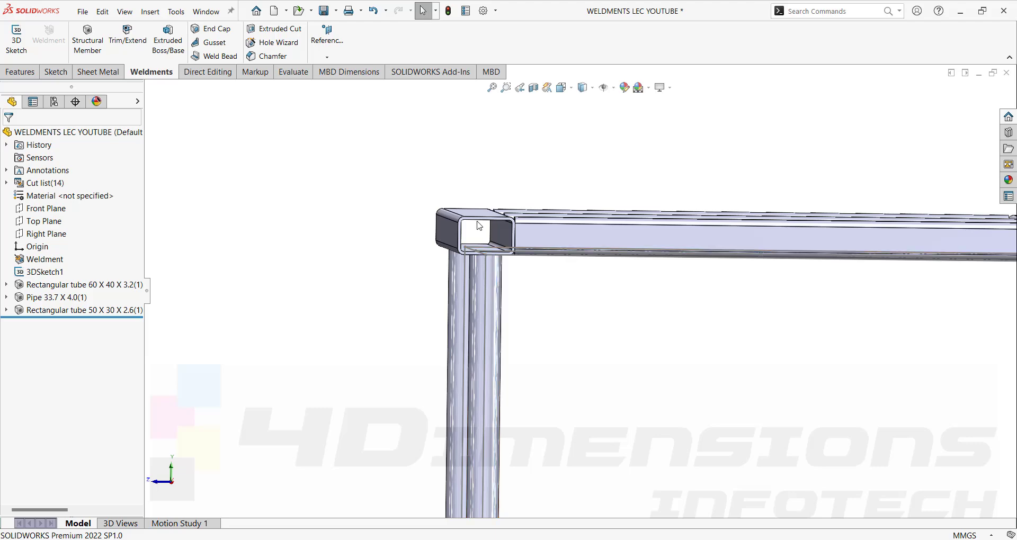
{"action": "scroll", "coordinate": [565, 290], "scroll_direction": "up", "scroll_amount": 5}
{"action": "middle_click_drag", "start_coordinate": [567, 291], "coordinate": [524, 262]}
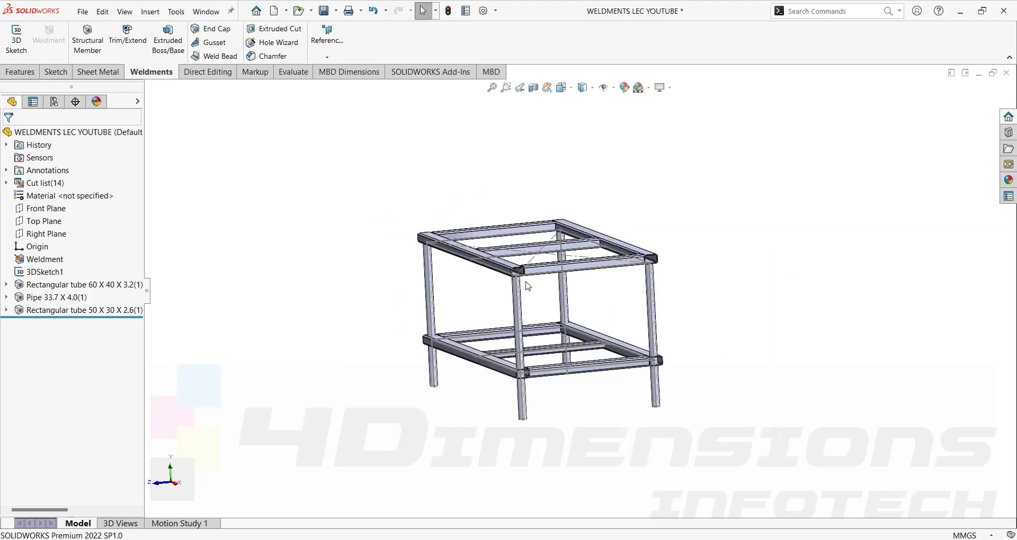
{"action": "scroll", "coordinate": [530, 278], "scroll_direction": "down", "scroll_amount": 2}
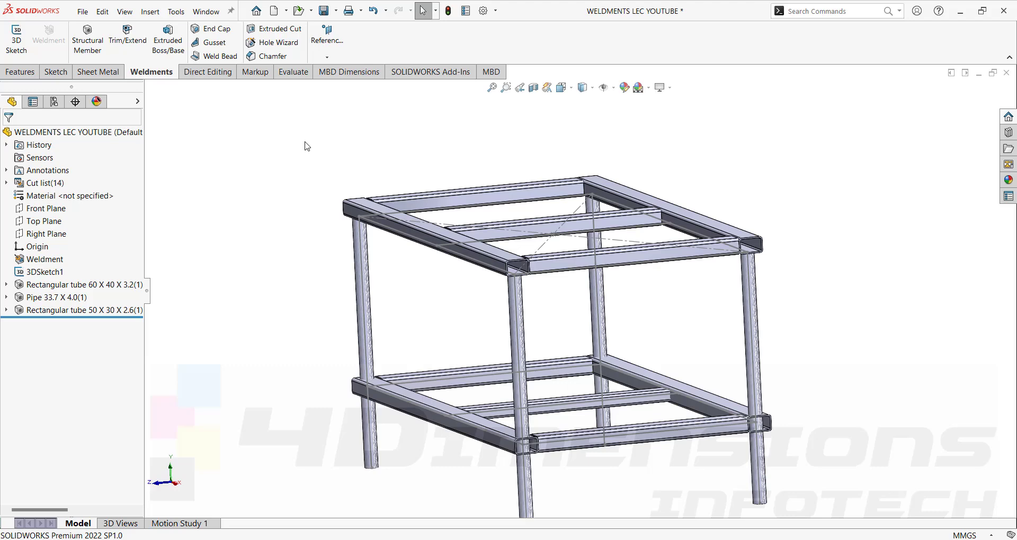
Rebuild the part and fit the whole table into view.
{"action": "key", "text": "ctrl+z"}
{"action": "scroll", "coordinate": [508, 276], "scroll_direction": "down", "scroll_amount": 5}
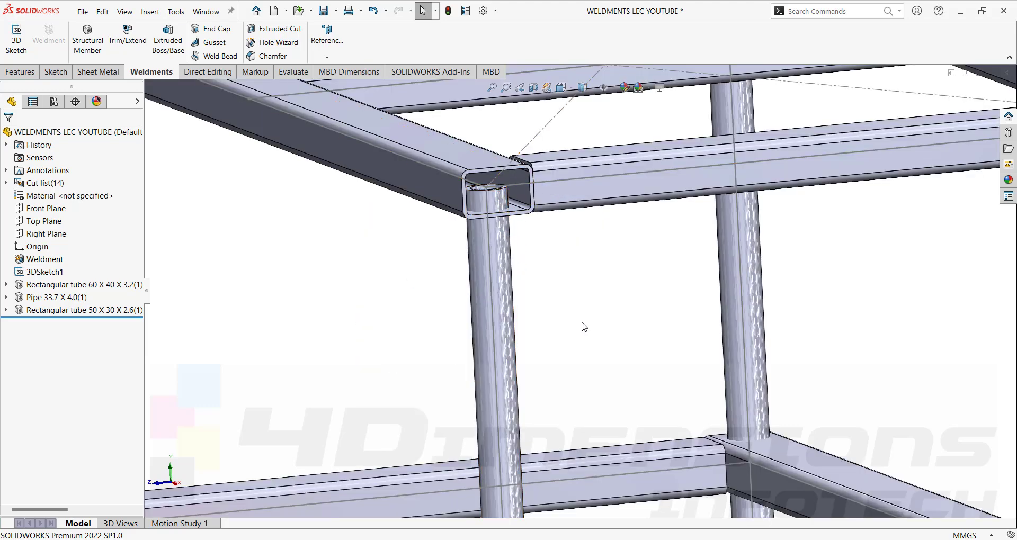
{"action": "key", "text": "f"}
{"action": "middle_click_drag", "start_coordinate": [586, 325], "coordinate": [619, 305]}
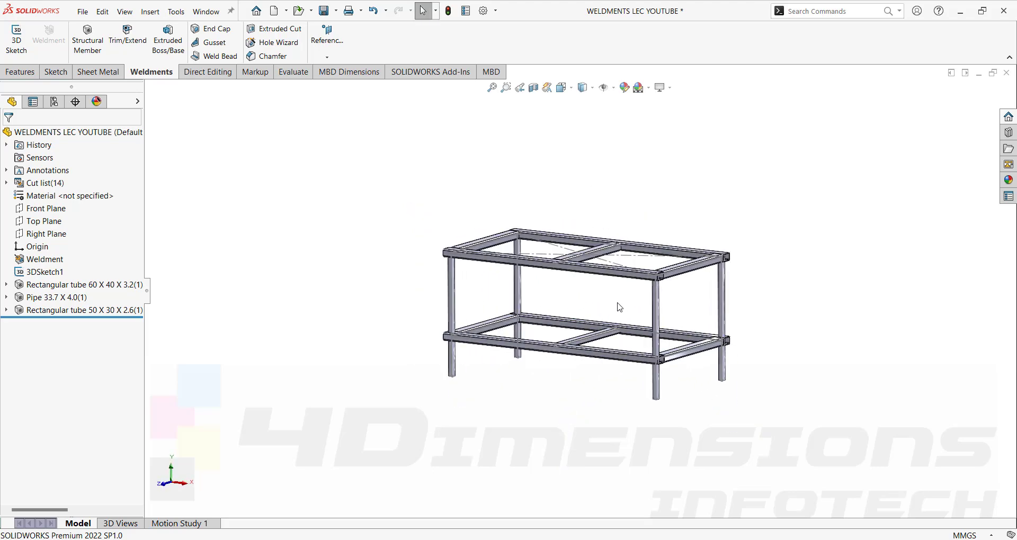
{"action": "scroll", "coordinate": [618, 305], "scroll_direction": "down", "scroll_amount": 2}
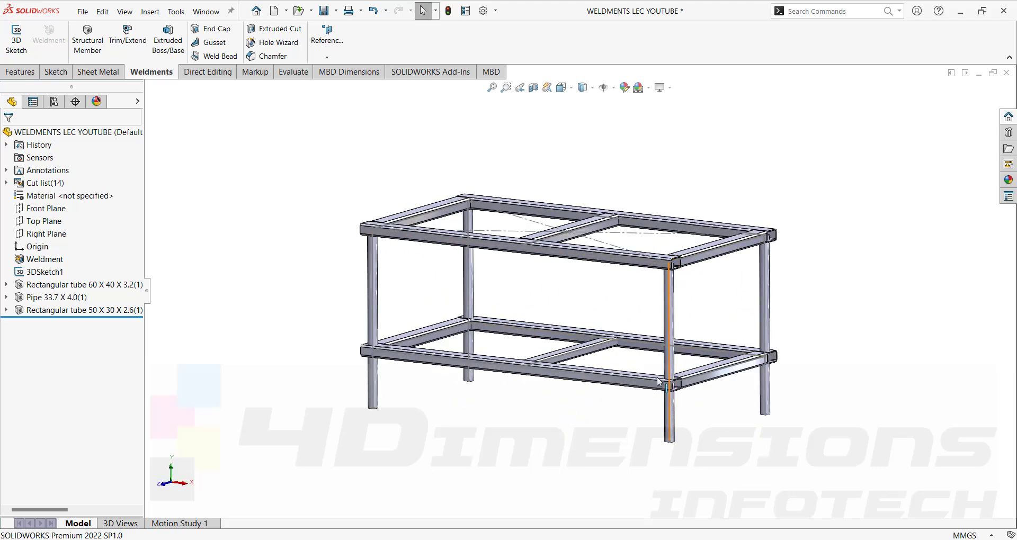
Hide the 3DSketch1 sketch lines.
{"action": "left_click", "coordinate": [513, 232]}
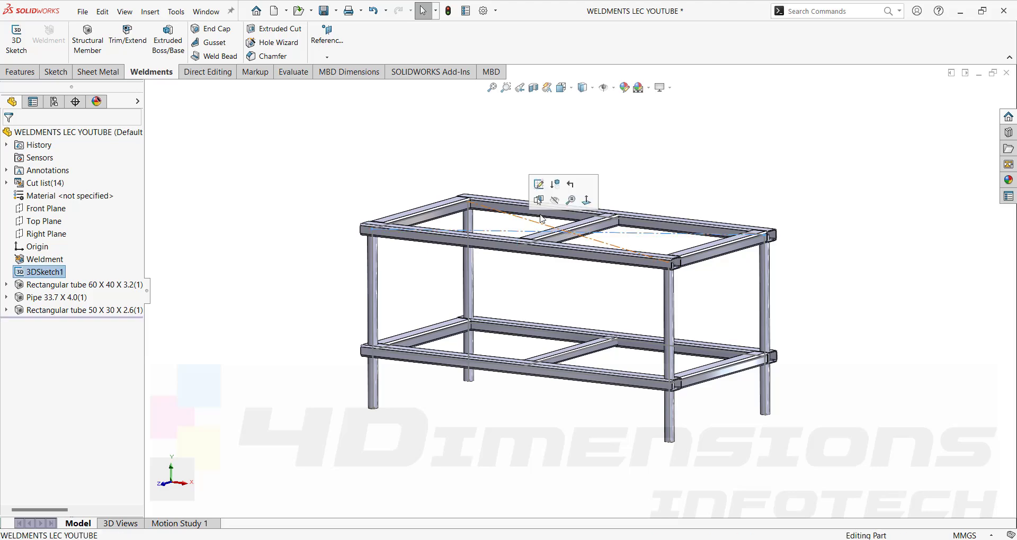
{"action": "left_click", "coordinate": [556, 201]}
{"action": "middle_click_drag", "start_coordinate": [479, 151], "coordinate": [409, 211]}
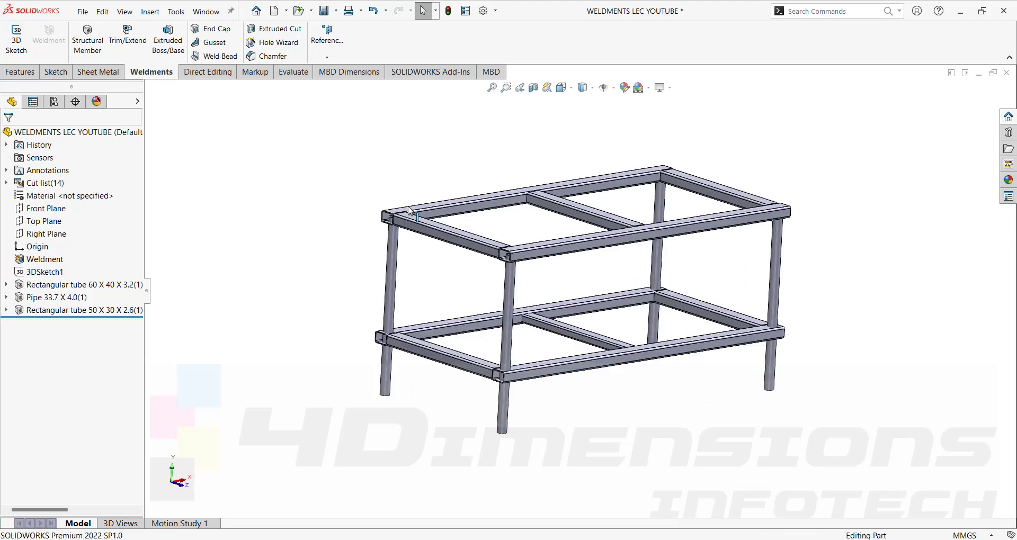
Start an End Trim on the four 33.7 X 4.0 pipe legs with a Face/plane trimming boundary.
{"action": "left_click", "coordinate": [129, 46]}
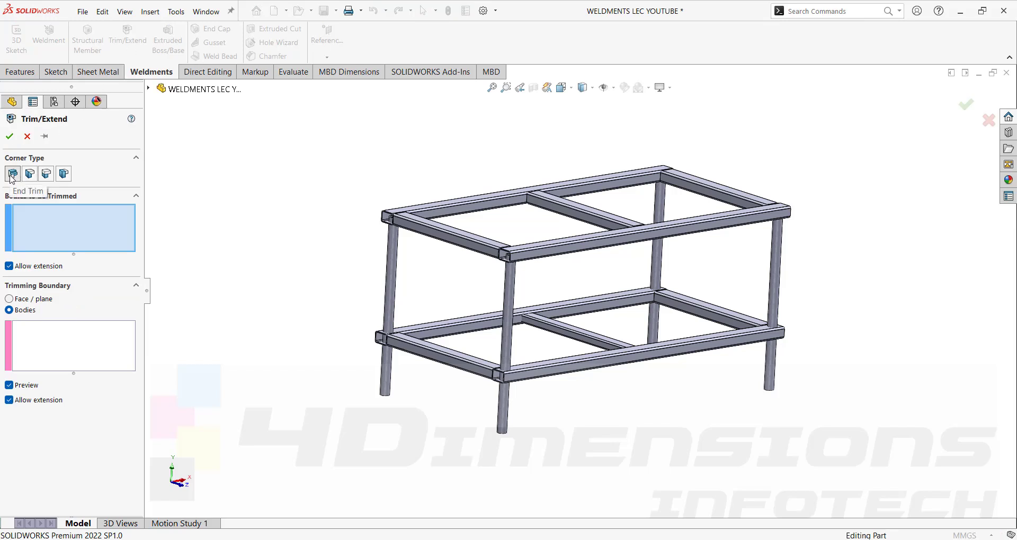
{"action": "left_click", "coordinate": [12, 175]}
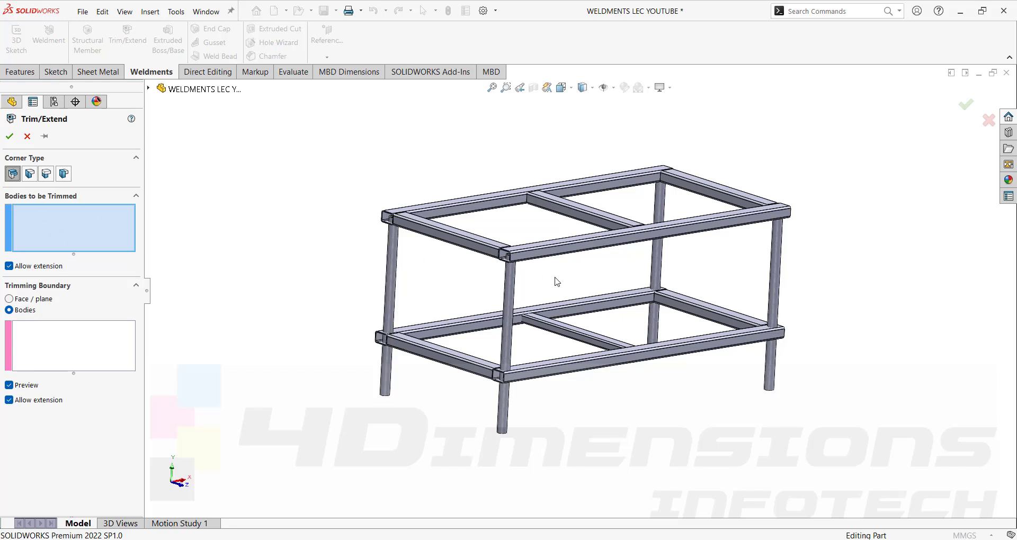
{"action": "scroll", "coordinate": [526, 284], "scroll_direction": "down", "scroll_amount": 2}
{"action": "left_click", "coordinate": [515, 288]}
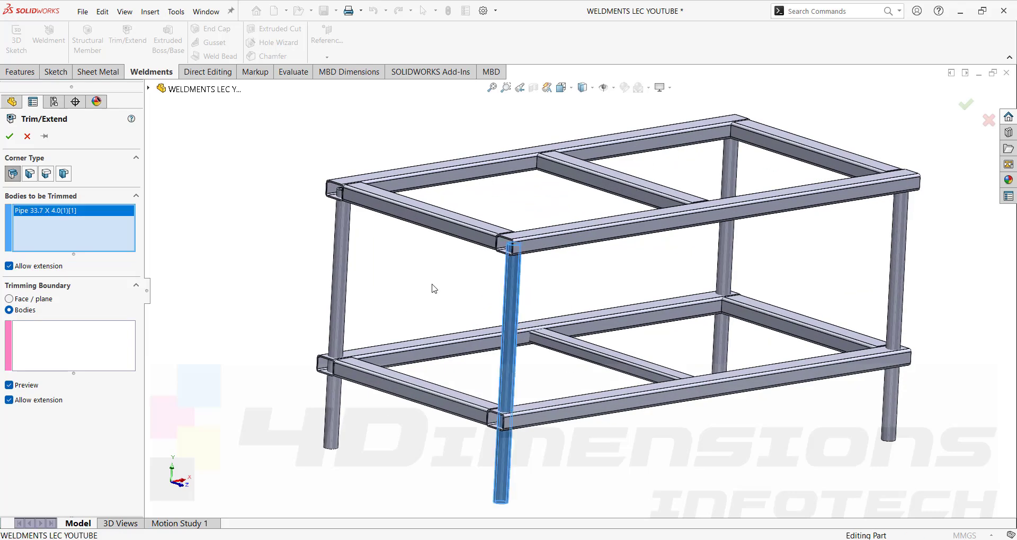
{"action": "left_click", "coordinate": [335, 256]}
{"action": "left_click", "coordinate": [726, 256]}
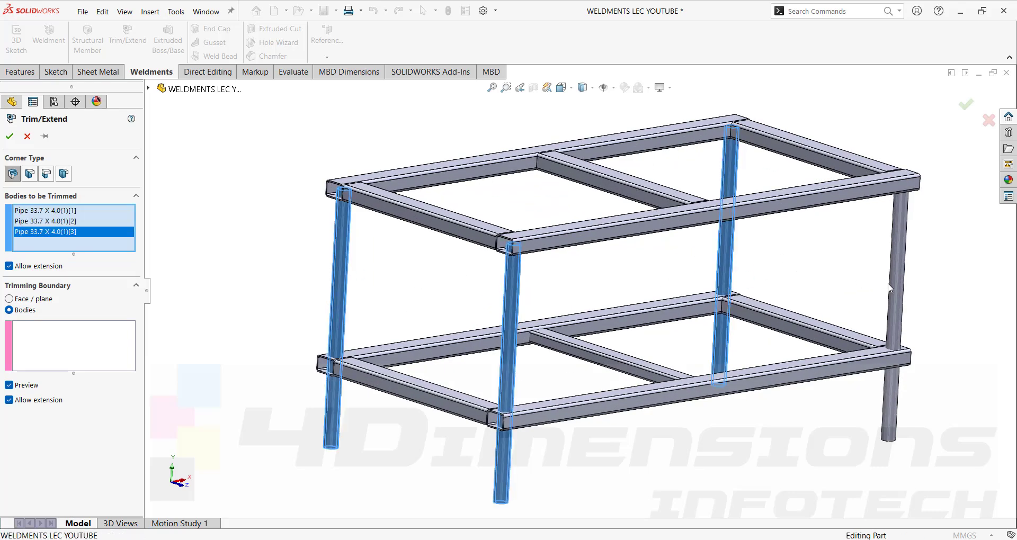
{"action": "left_click", "coordinate": [896, 287]}
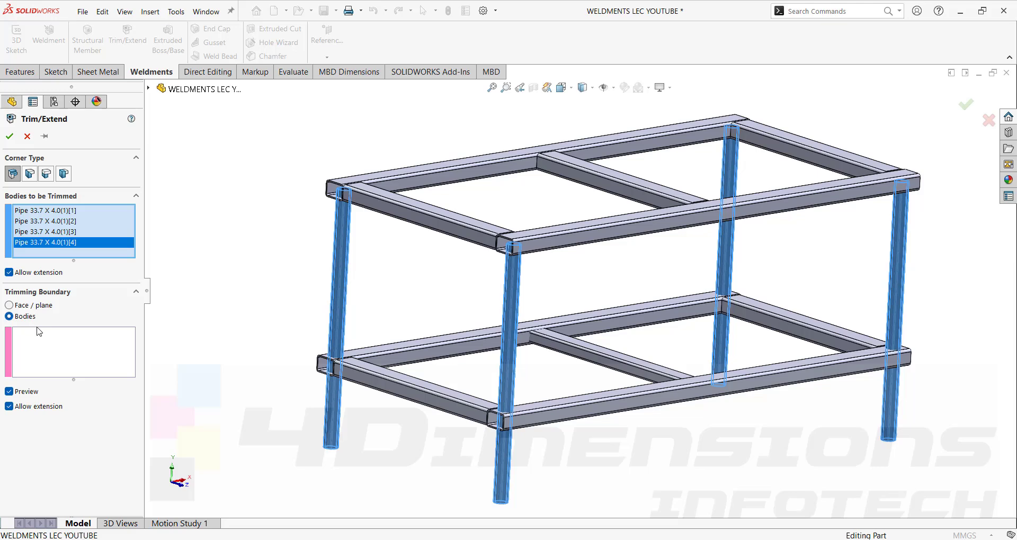
{"action": "left_click", "coordinate": [21, 305]}
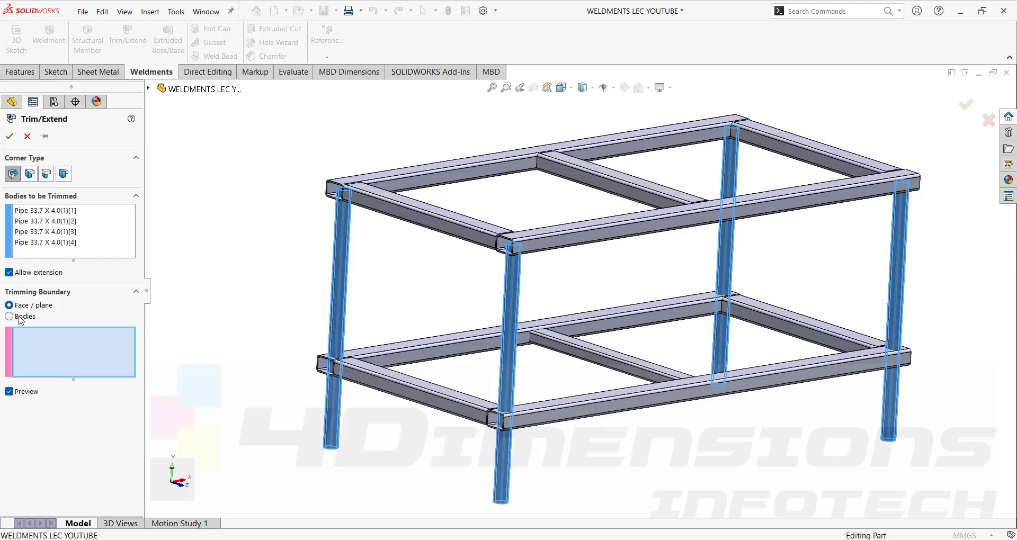
Pick the undersides of the left and opposite tubes as the two trim boundary faces.
{"action": "scroll", "coordinate": [413, 267], "scroll_direction": "down", "scroll_amount": 8}
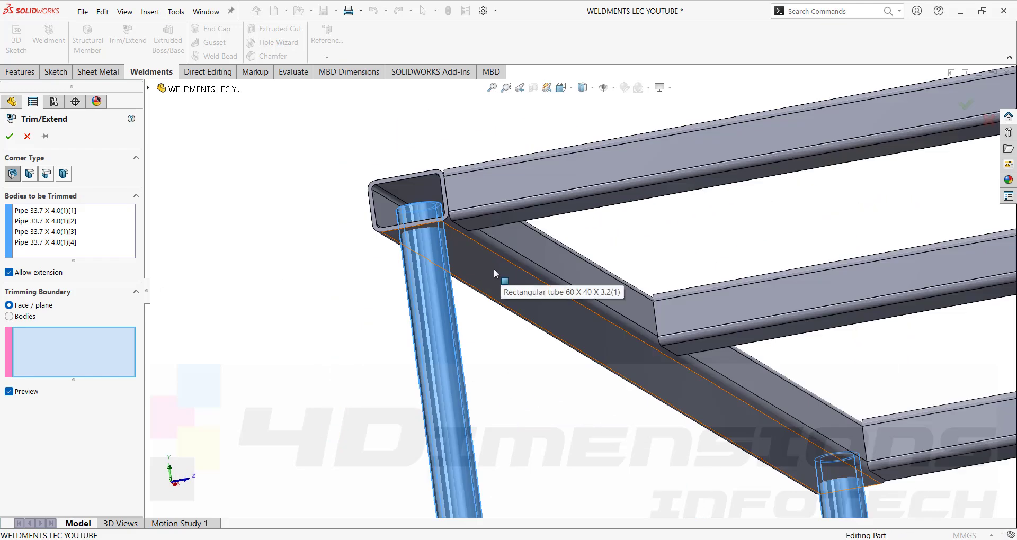
{"action": "left_click", "coordinate": [494, 270]}
{"action": "scroll", "coordinate": [546, 278], "scroll_direction": "up", "scroll_amount": 6}
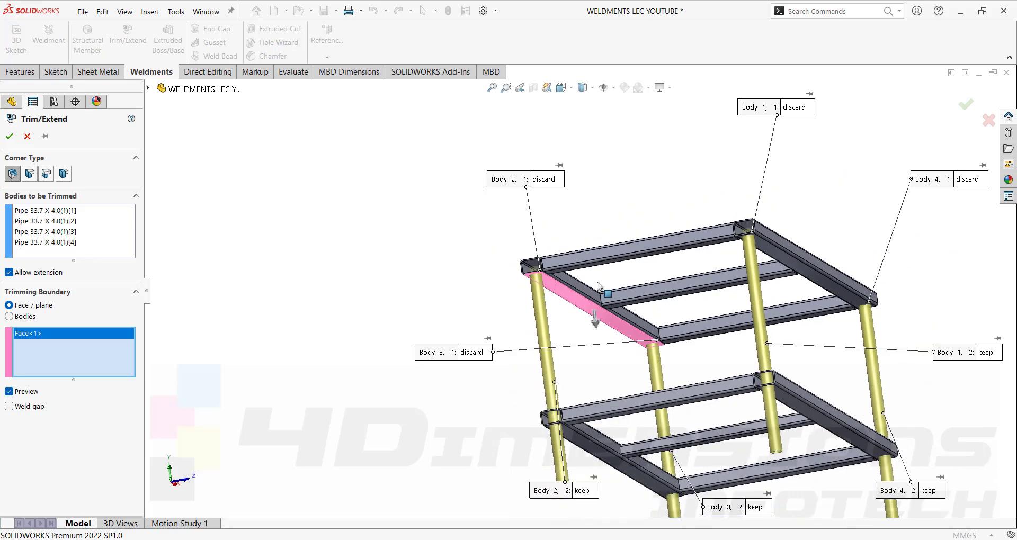
{"action": "scroll", "coordinate": [694, 252], "scroll_direction": "down", "scroll_amount": 3}
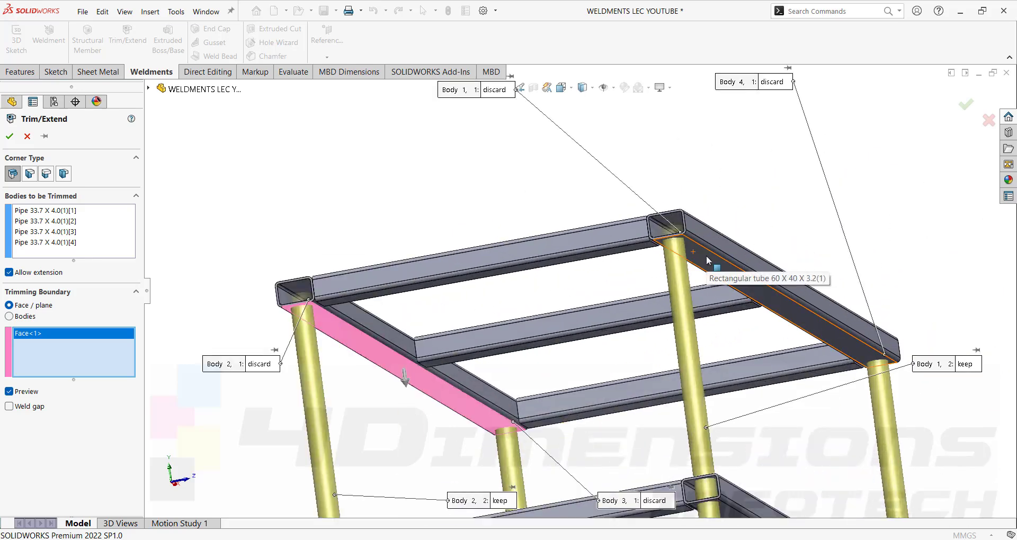
{"action": "left_click", "coordinate": [707, 256]}
{"action": "scroll", "coordinate": [707, 257], "scroll_direction": "up", "scroll_amount": 5}
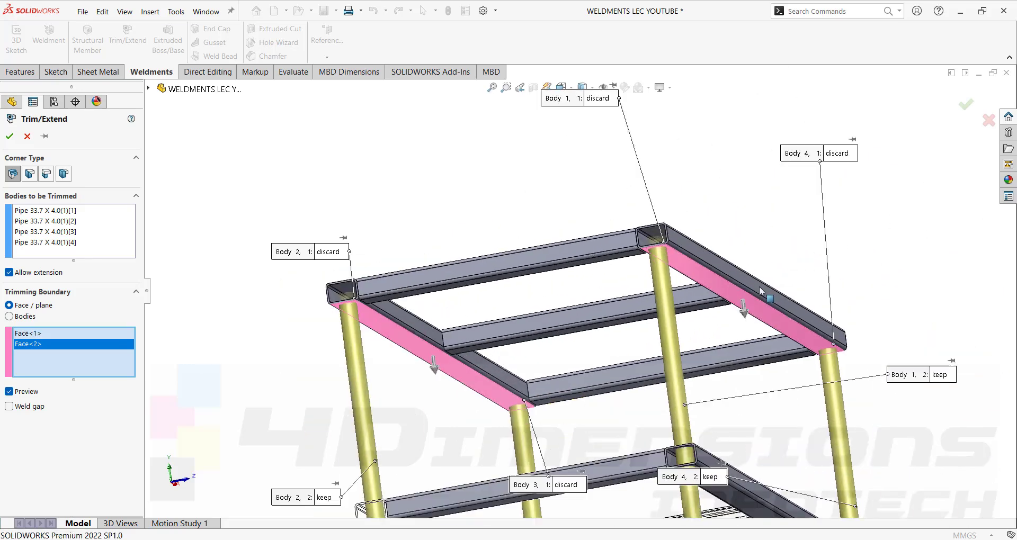
{"action": "scroll", "coordinate": [646, 317], "scroll_direction": "down", "scroll_amount": 2}
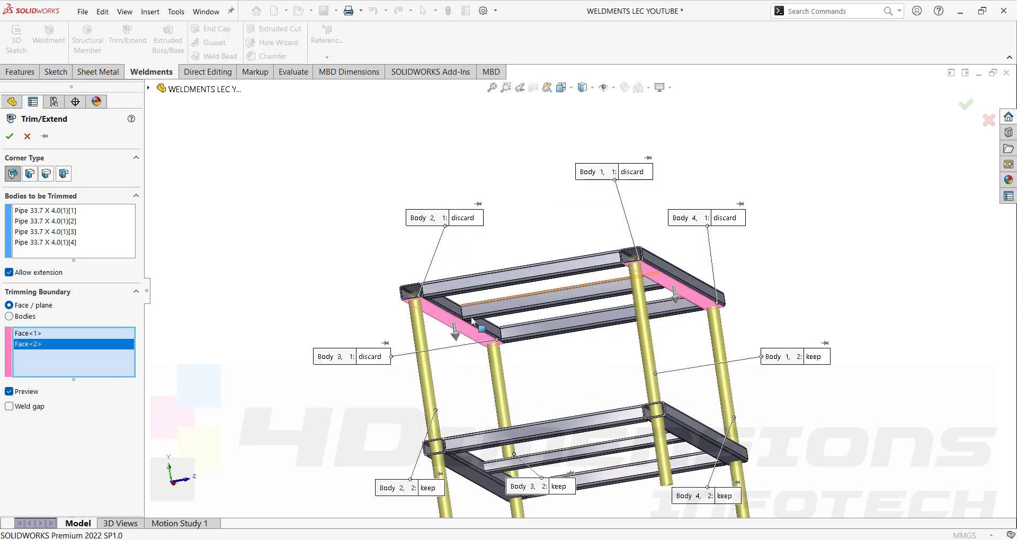
Move the Body 3 discard callouts aside and apply the trim as Trim/Extend1.
{"action": "left_click_drag", "start_coordinate": [384, 359], "coordinate": [598, 357]}
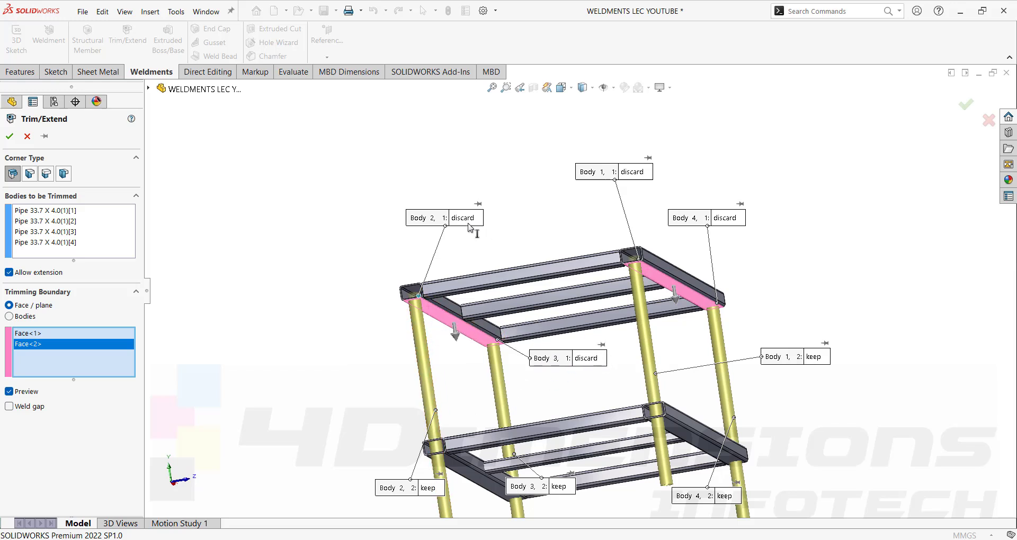
{"action": "scroll", "coordinate": [489, 278], "scroll_direction": "down", "scroll_amount": 5}
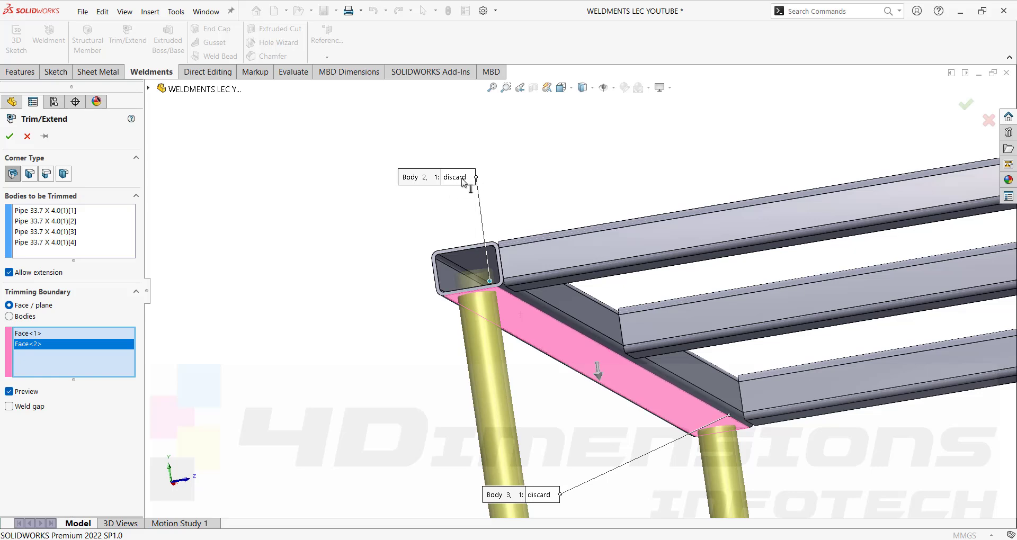
{"action": "scroll", "coordinate": [513, 285], "scroll_direction": "up", "scroll_amount": 5}
{"action": "scroll", "coordinate": [512, 284], "scroll_direction": "up", "scroll_amount": 3}
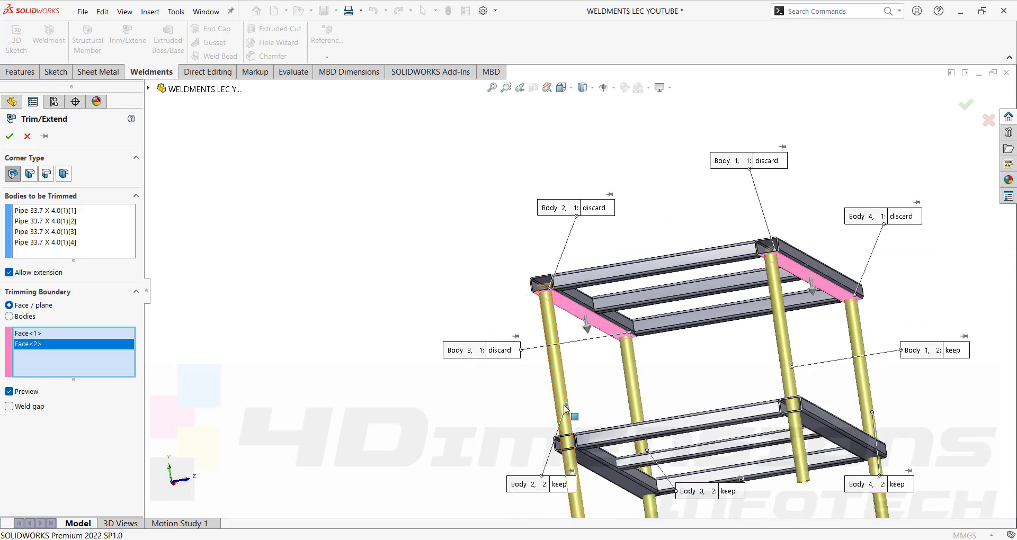
{"action": "left_click_drag", "start_coordinate": [570, 373], "coordinate": [721, 368]}
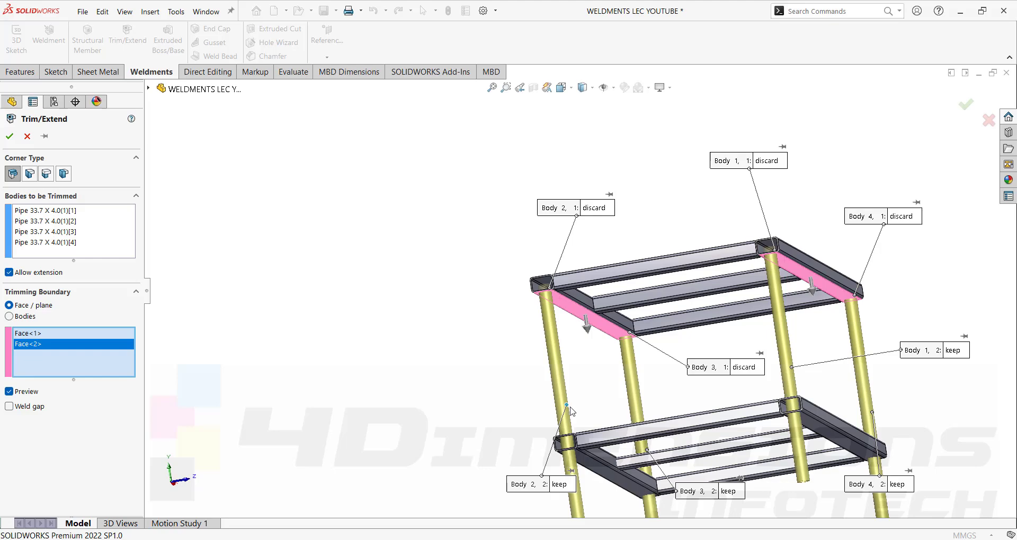
{"action": "scroll", "coordinate": [574, 426], "scroll_direction": "down", "scroll_amount": 3}
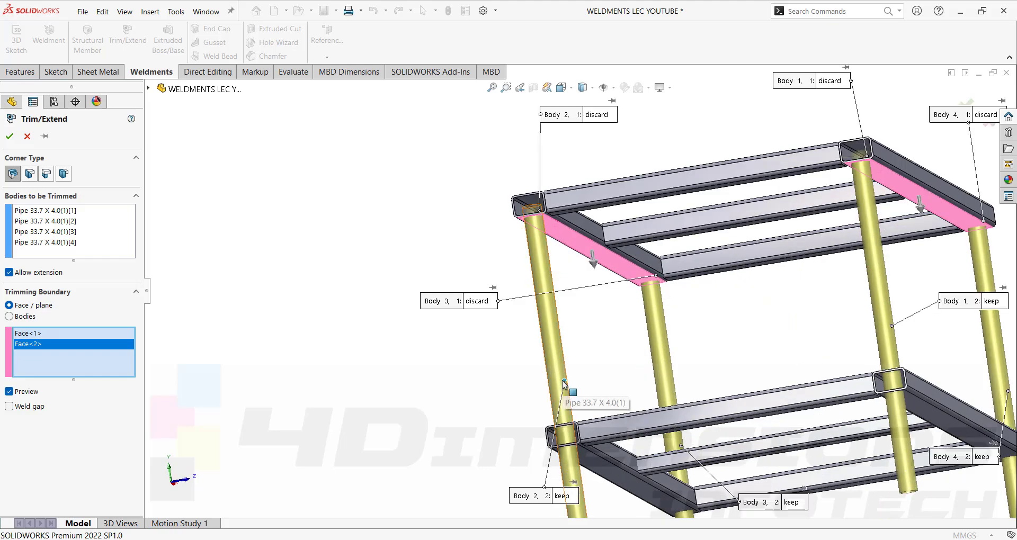
{"action": "scroll", "coordinate": [587, 440], "scroll_direction": "up", "scroll_amount": 3}
{"action": "middle_click_drag", "start_coordinate": [588, 441], "coordinate": [627, 371]}
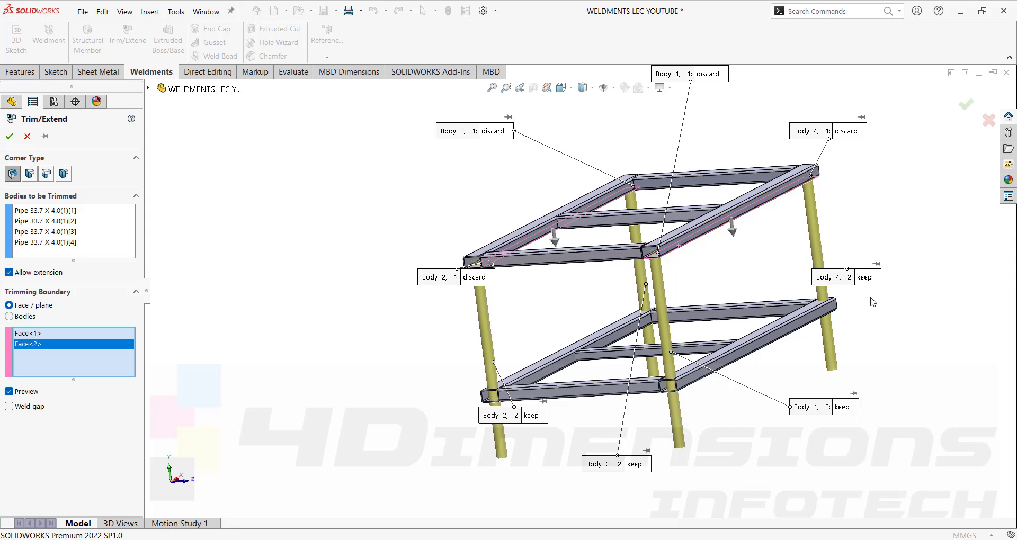
{"action": "left_click", "coordinate": [10, 136]}
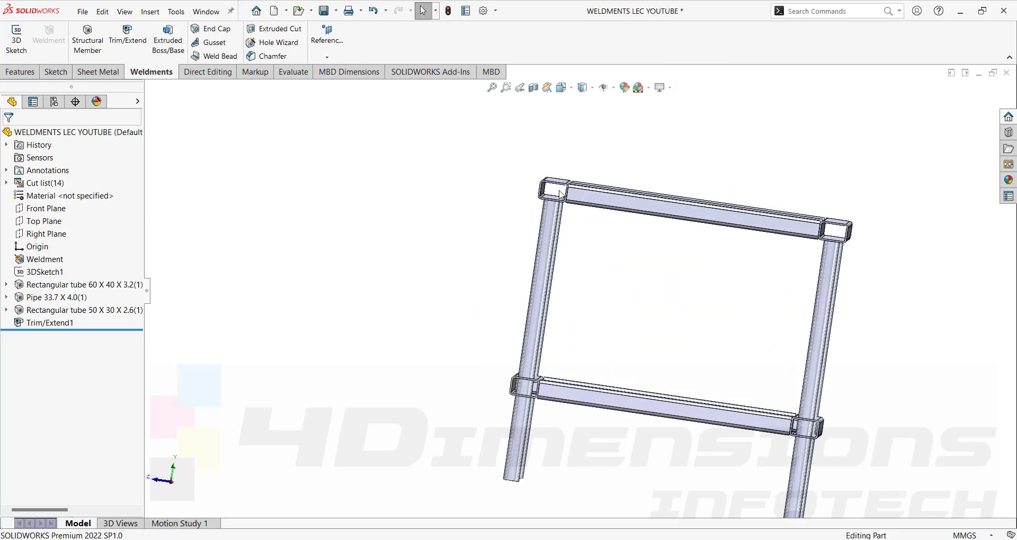
Reopen Trim/Extend1 for editing from the FeatureManager tree.
{"action": "middle_click_drag", "start_coordinate": [845, 275], "coordinate": [498, 189]}
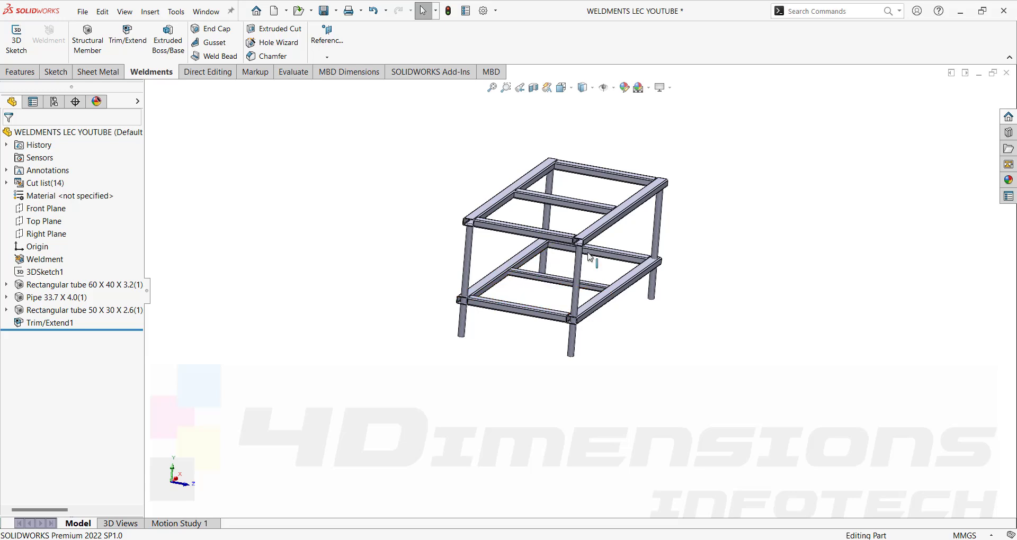
{"action": "left_click", "coordinate": [52, 323]}
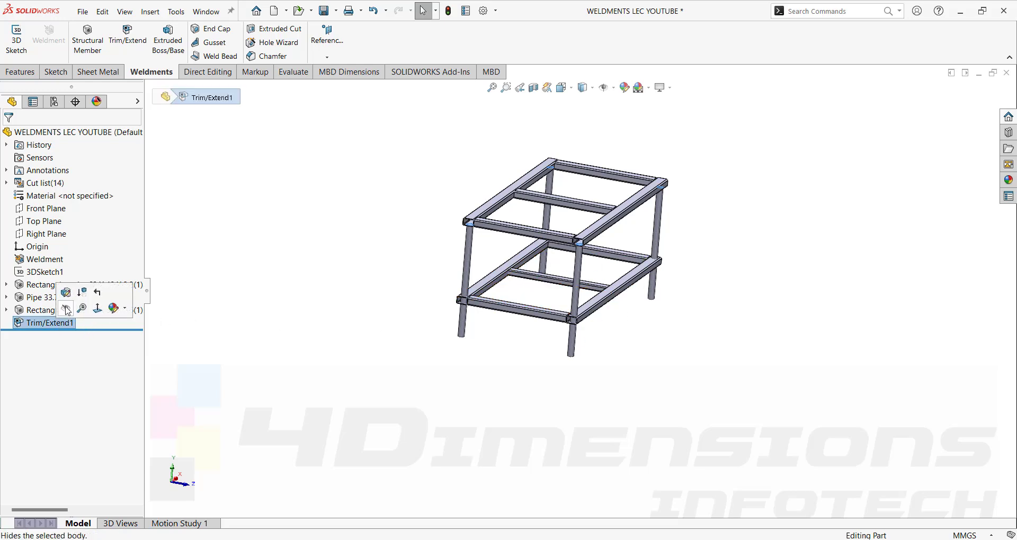
{"action": "left_click", "coordinate": [70, 293]}
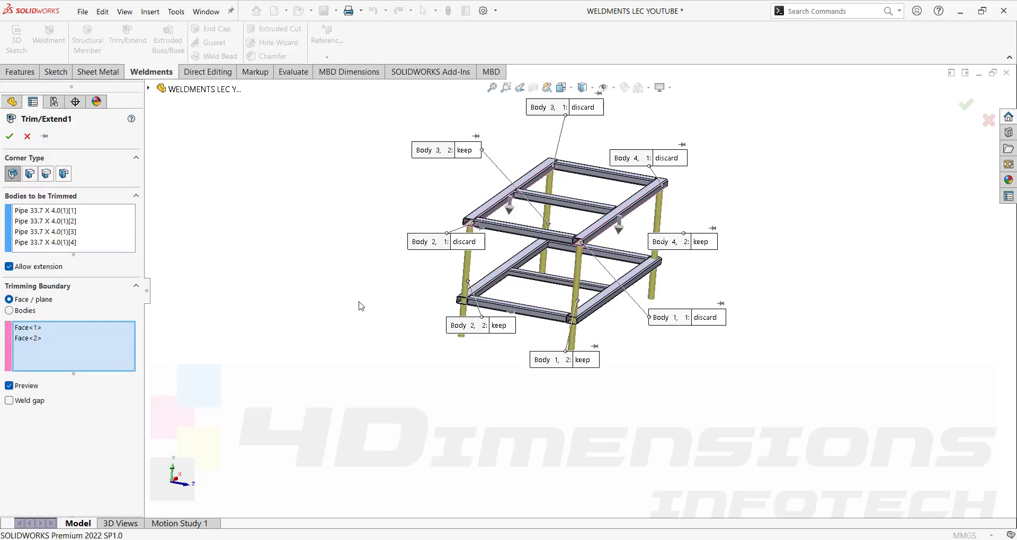
{"action": "scroll", "coordinate": [555, 290], "scroll_direction": "down", "scroll_amount": 3}
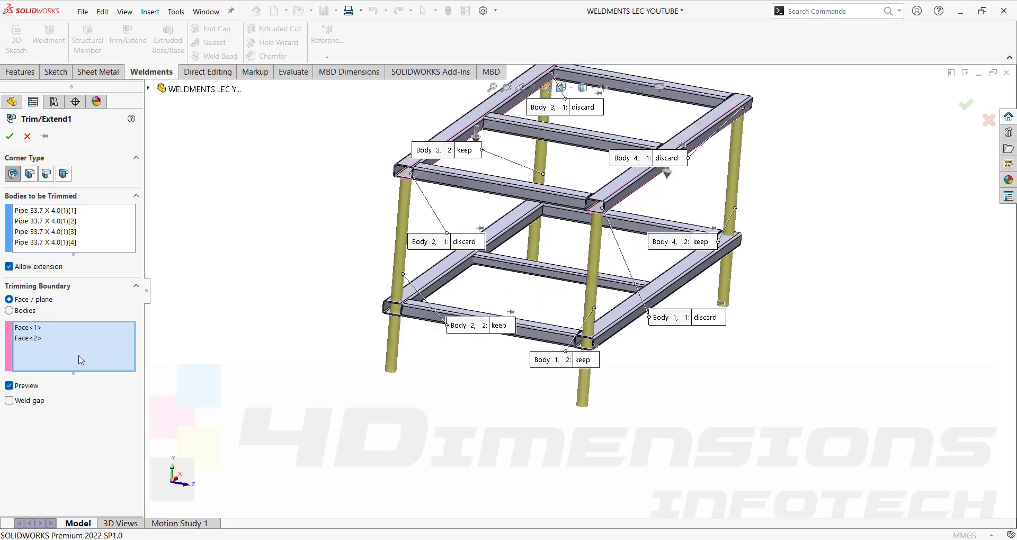
Add four more beam faces as trimming boundaries, giving six faces in total.
{"action": "left_click", "coordinate": [424, 280]}
{"action": "middle_click_drag", "start_coordinate": [446, 355], "coordinate": [448, 159]}
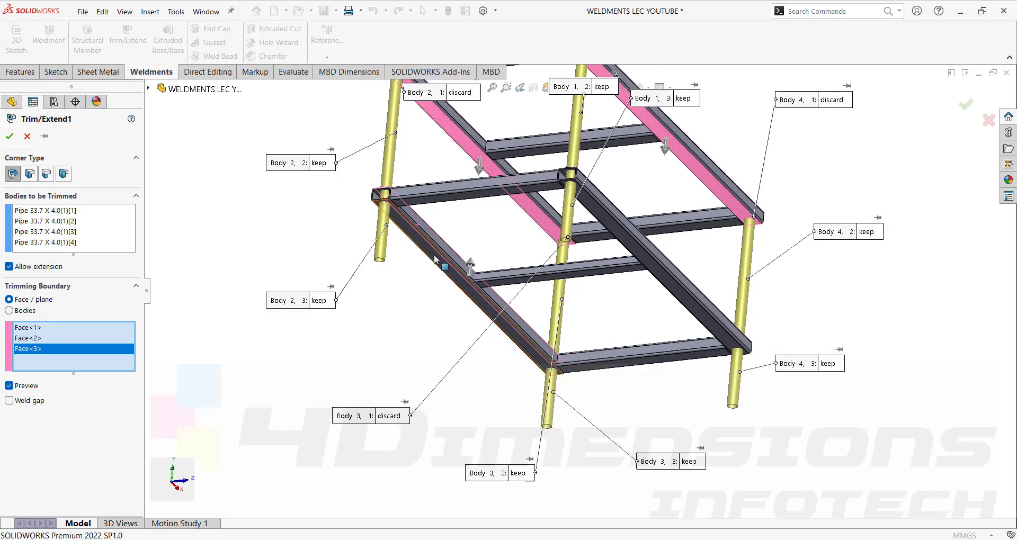
{"action": "left_click", "coordinate": [435, 259]}
{"action": "middle_click_drag", "start_coordinate": [434, 259], "coordinate": [609, 312]}
{"action": "left_click", "coordinate": [654, 277]}
{"action": "middle_click_drag", "start_coordinate": [655, 277], "coordinate": [619, 328]}
{"action": "left_click", "coordinate": [618, 338]}
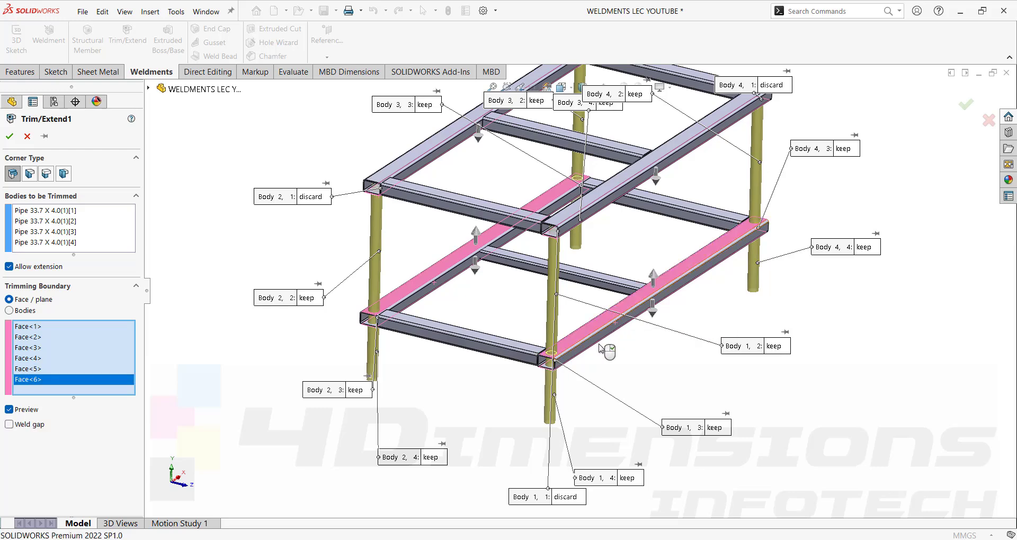
Discard the Body 1, 2 and 4 ',3' pipe pieces and apply the edited trim.
{"action": "middle_click_drag", "start_coordinate": [710, 424], "coordinate": [605, 379]}
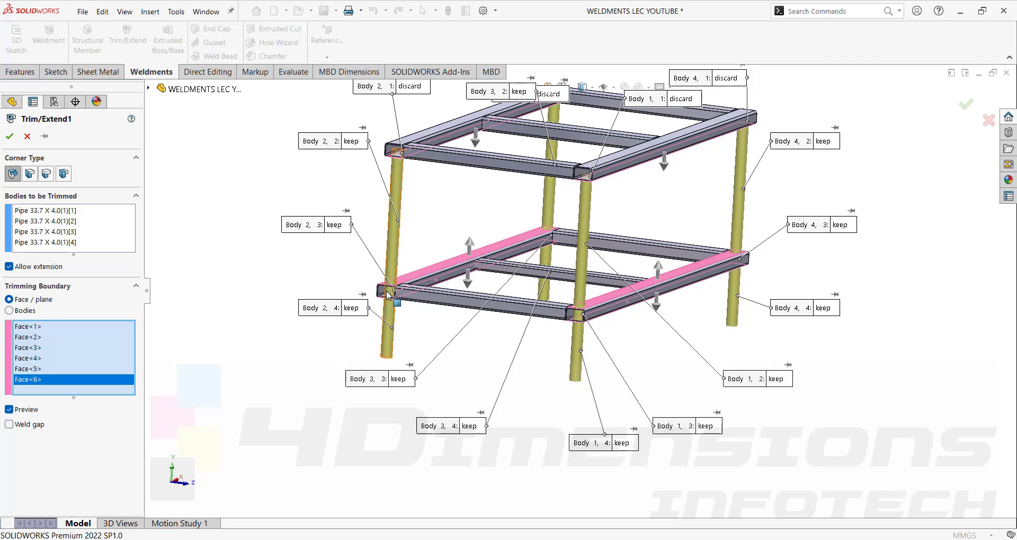
{"action": "scroll", "coordinate": [391, 296], "scroll_direction": "down", "scroll_amount": 2}
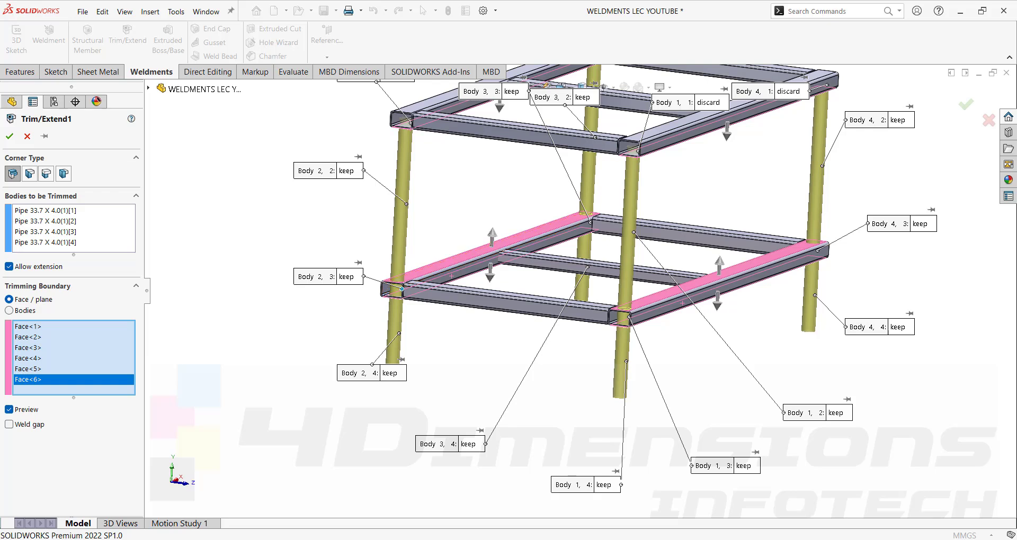
{"action": "left_click", "coordinate": [352, 281]}
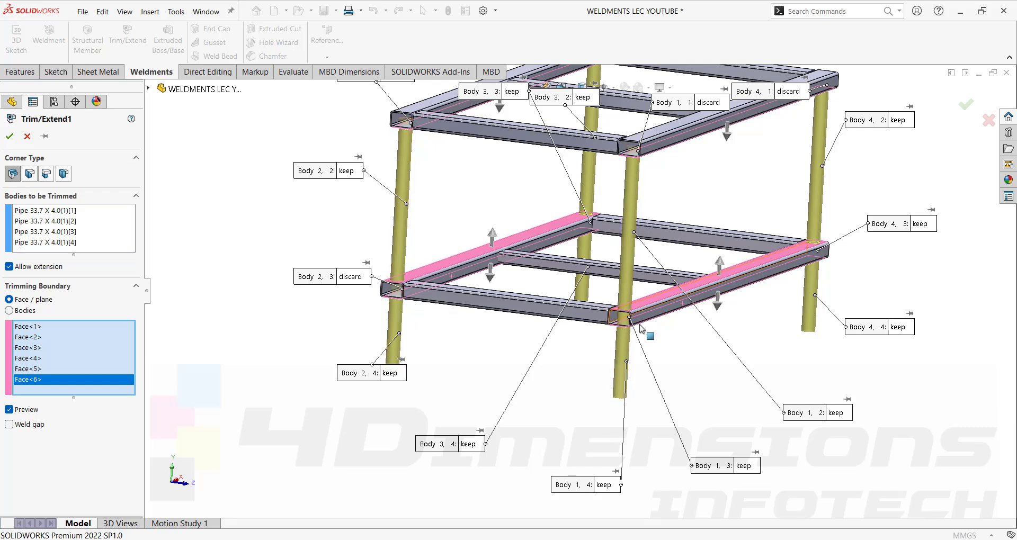
{"action": "left_click", "coordinate": [744, 466]}
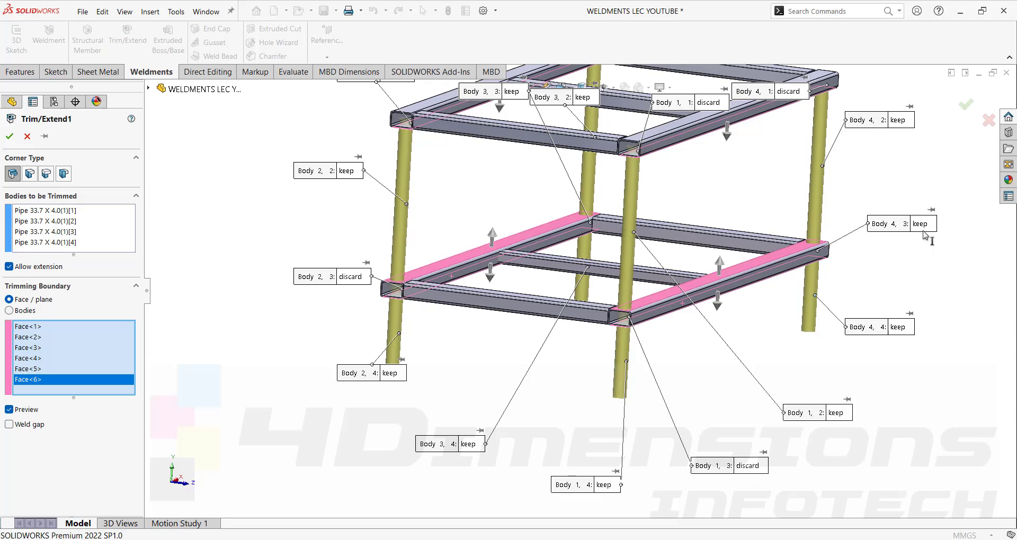
{"action": "middle_click_drag", "start_coordinate": [881, 298], "coordinate": [878, 266]}
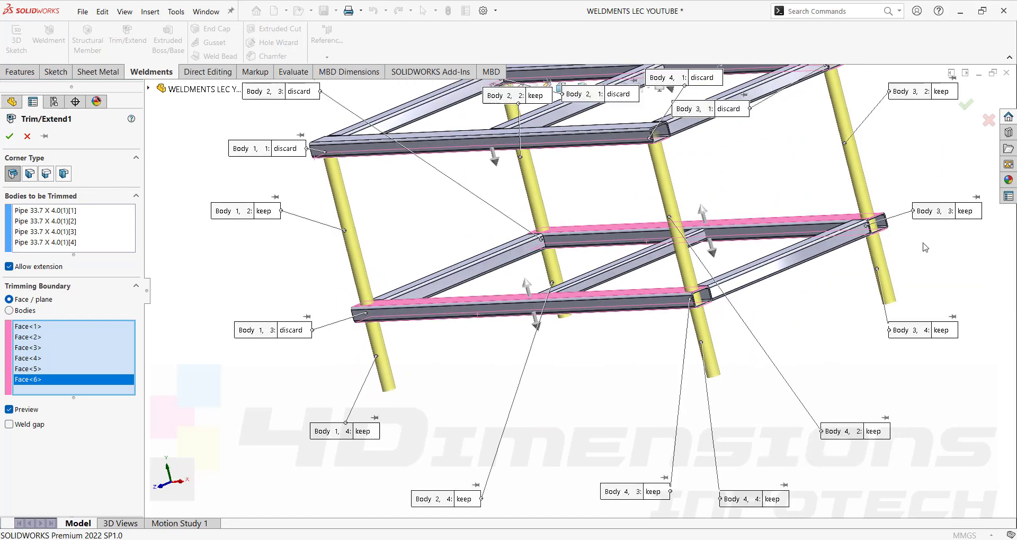
{"action": "middle_click_drag", "start_coordinate": [667, 494], "coordinate": [563, 307]}
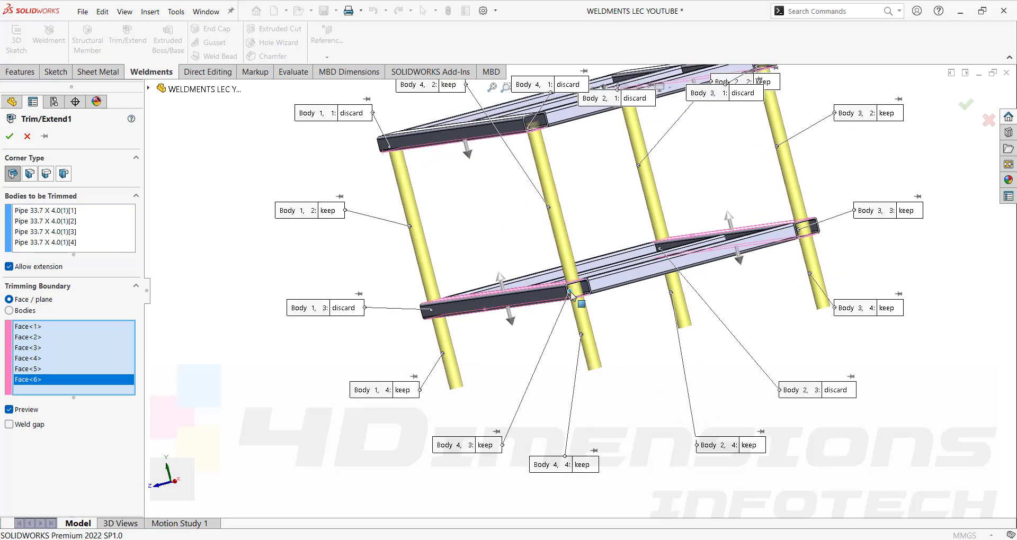
{"action": "left_click", "coordinate": [485, 445]}
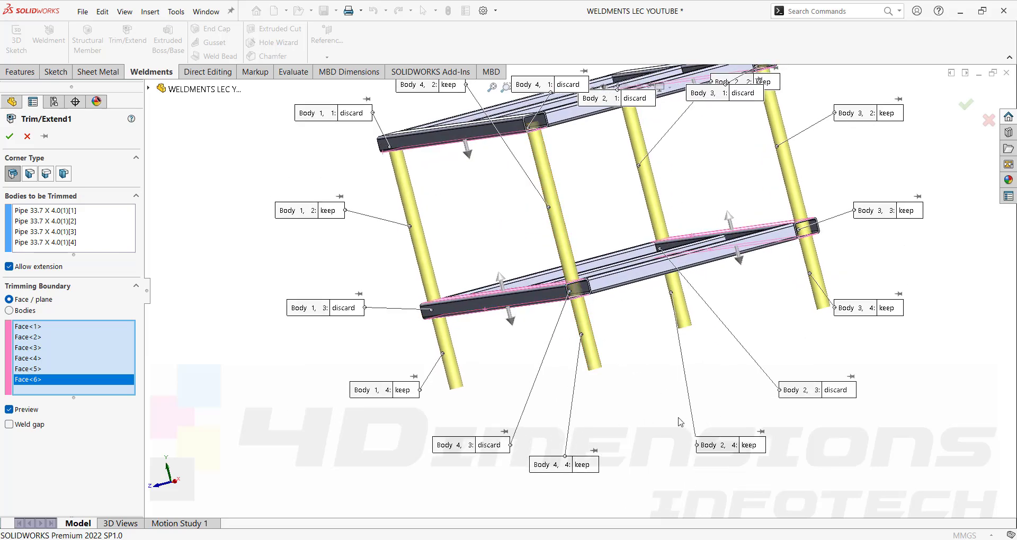
{"action": "mouse_move", "coordinate": [677, 418]}
{"action": "middle_mouse_down"}
{"action": "mouse_move", "coordinate": [661, 405]}
{"action": "mouse_move", "coordinate": [669, 417]}
{"action": "middle_mouse_up"}
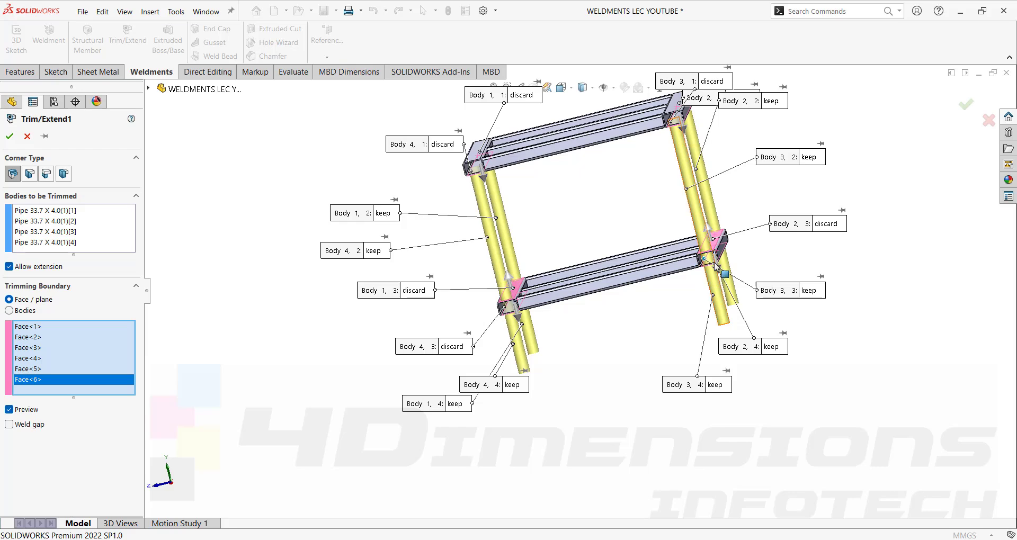
{"action": "middle_click_drag", "start_coordinate": [789, 313], "coordinate": [613, 324]}
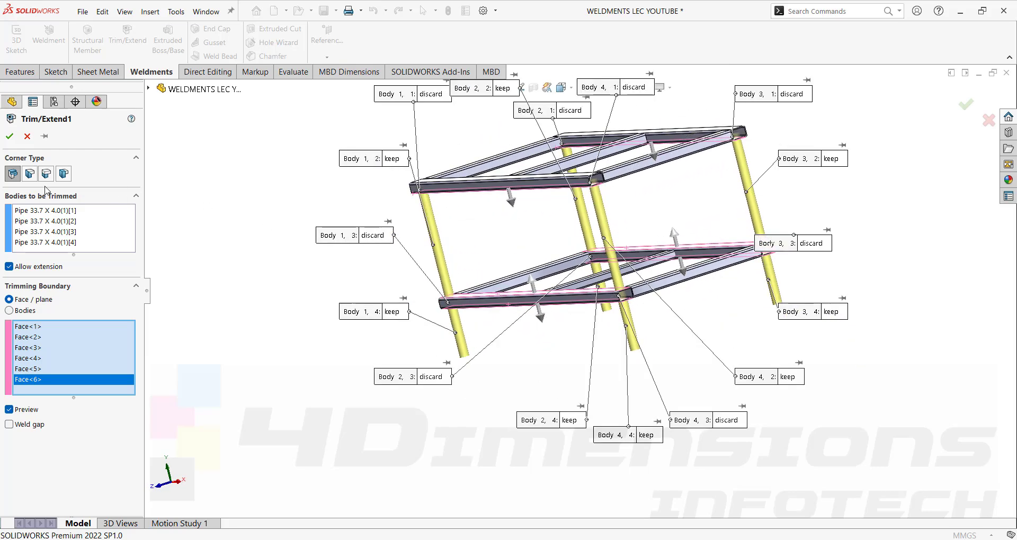
{"action": "left_click", "coordinate": [10, 136]}
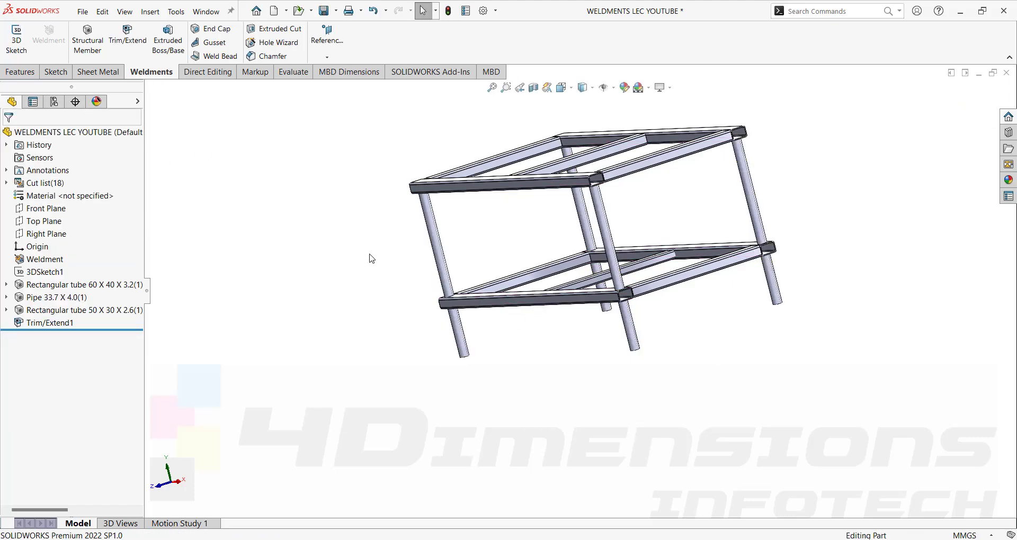
Inspect the open end of the middle rectangular-tube rail at the lower corner.
{"action": "middle_click_drag", "start_coordinate": [546, 315], "coordinate": [590, 314]}
{"action": "scroll", "coordinate": [615, 297], "scroll_direction": "down", "scroll_amount": 10}
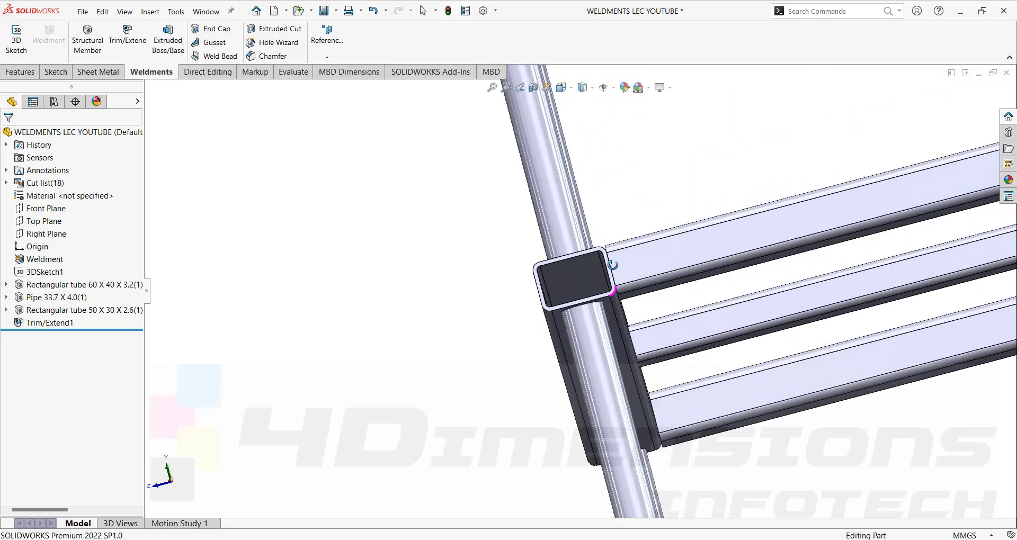
{"action": "middle_click_drag", "start_coordinate": [618, 288], "coordinate": [431, 233]}
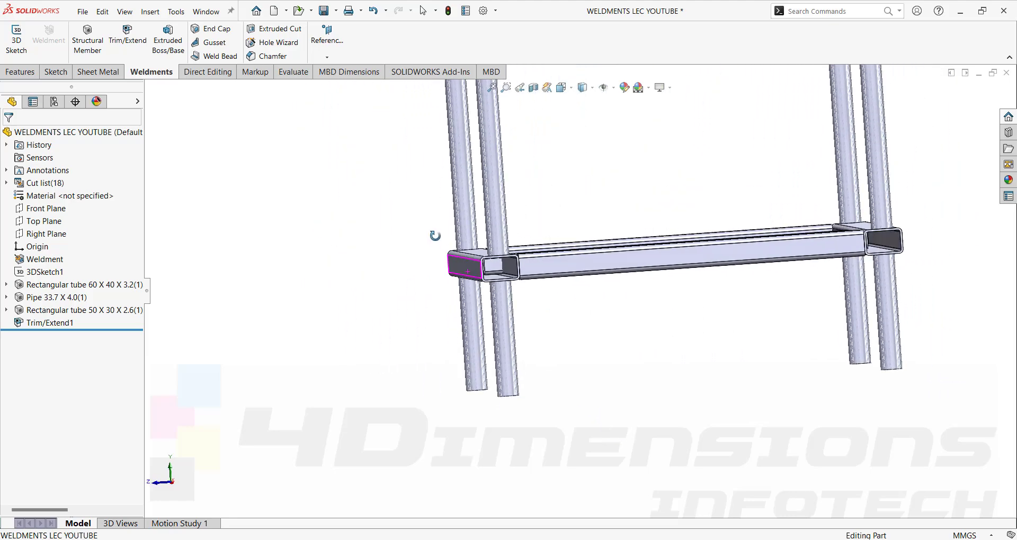
{"action": "scroll", "coordinate": [510, 276], "scroll_direction": "down", "scroll_amount": 4}
{"action": "middle_click_drag", "start_coordinate": [497, 297], "coordinate": [582, 297]}
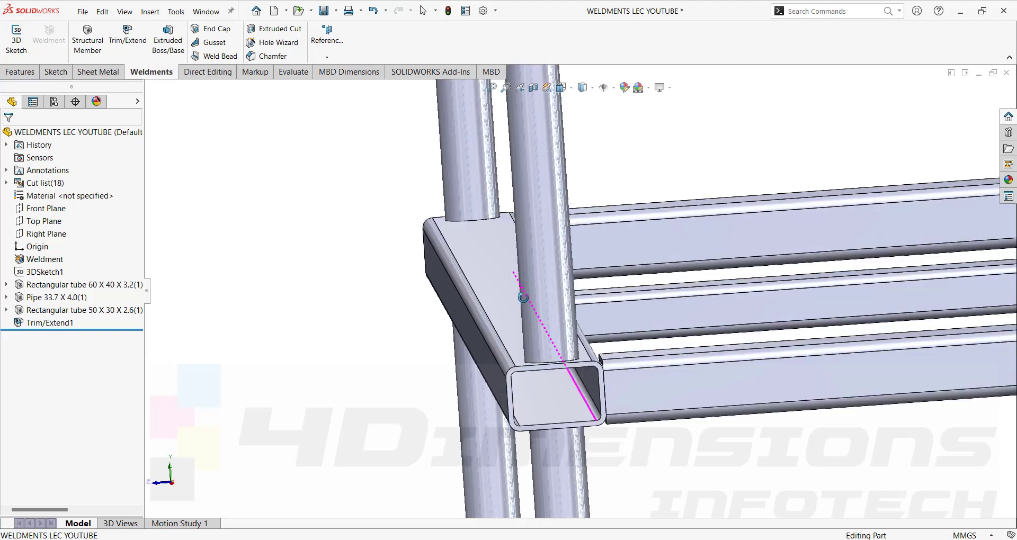
{"action": "left_click", "coordinate": [688, 309]}
{"action": "middle_click_drag", "start_coordinate": [688, 310], "coordinate": [592, 244]}
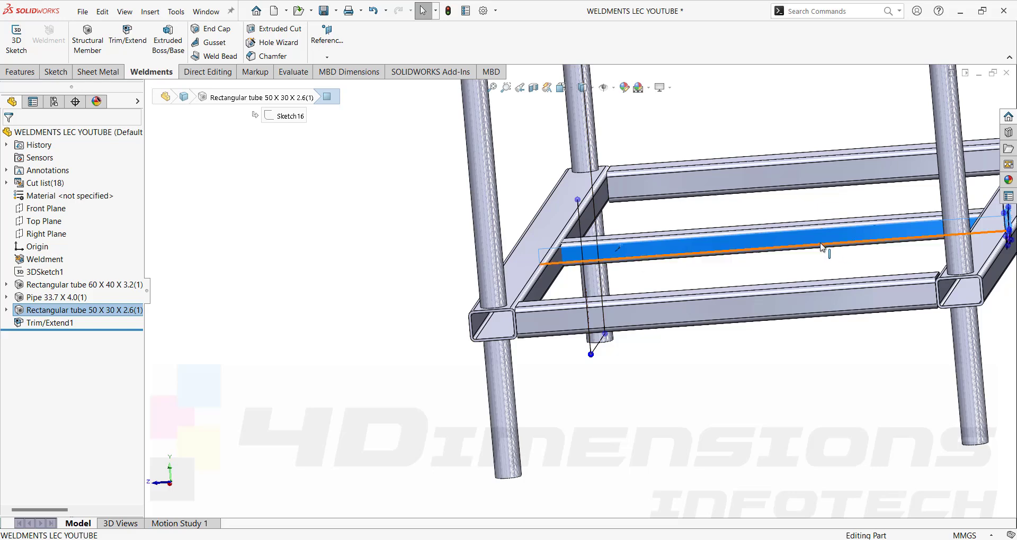
{"action": "left_click", "coordinate": [430, 221]}
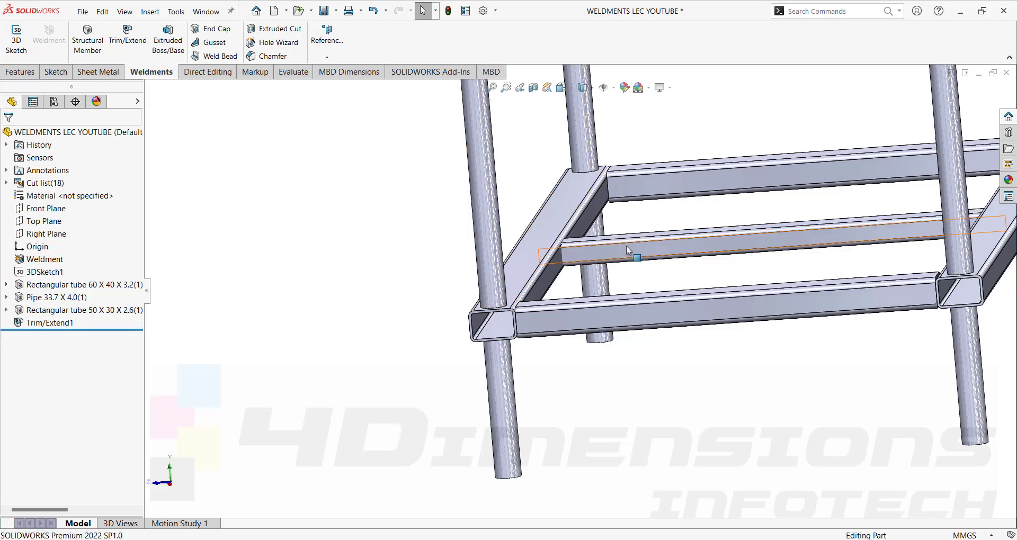
Set up a trim of the 50 X 30 X 2.6 tube against the left and right 60 X 40 tube bodies.
{"action": "left_click", "coordinate": [127, 38]}
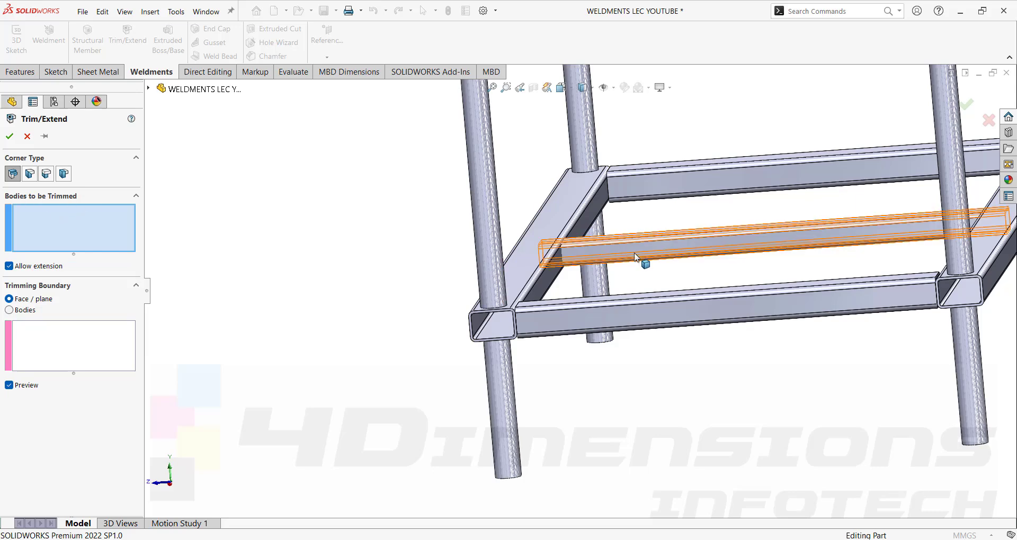
{"action": "left_click", "coordinate": [612, 253]}
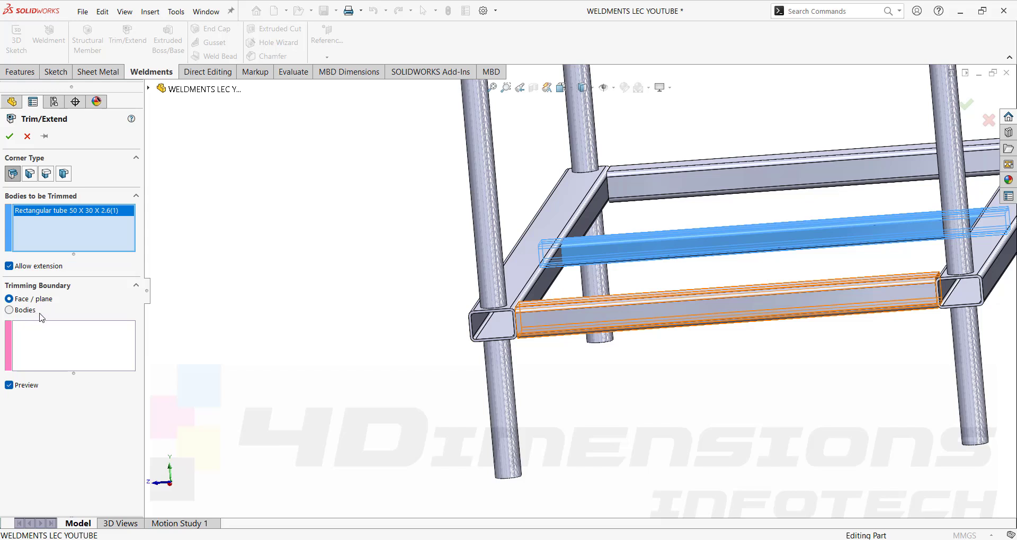
{"action": "left_click", "coordinate": [9, 310]}
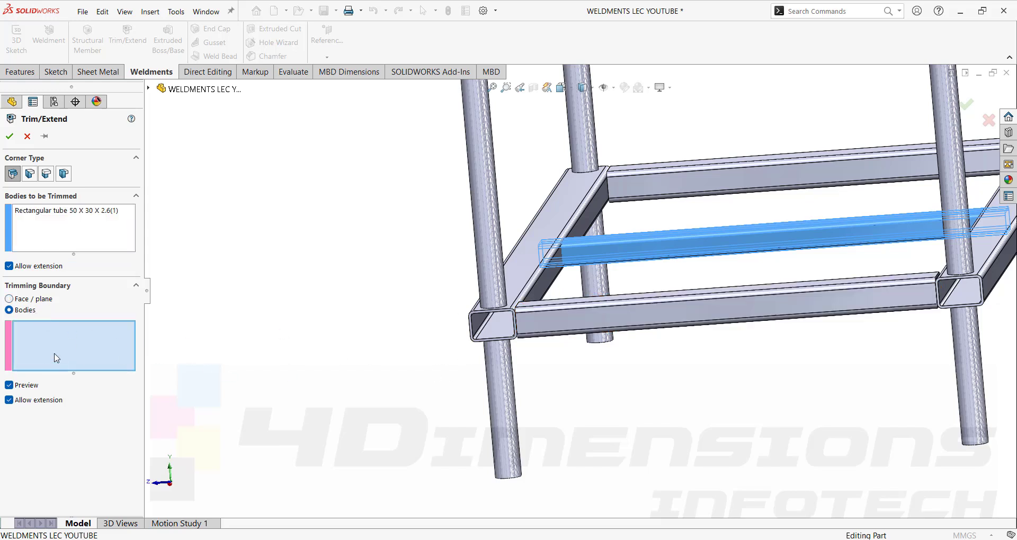
{"action": "left_click", "coordinate": [540, 271]}
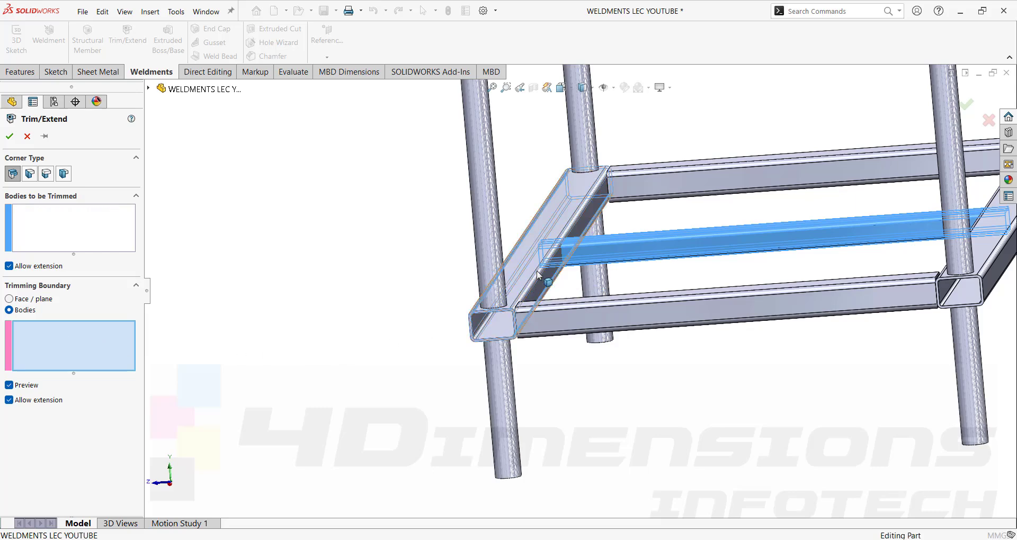
{"action": "left_click", "coordinate": [981, 241]}
{"action": "scroll", "coordinate": [530, 254], "scroll_direction": "up", "scroll_amount": 2}
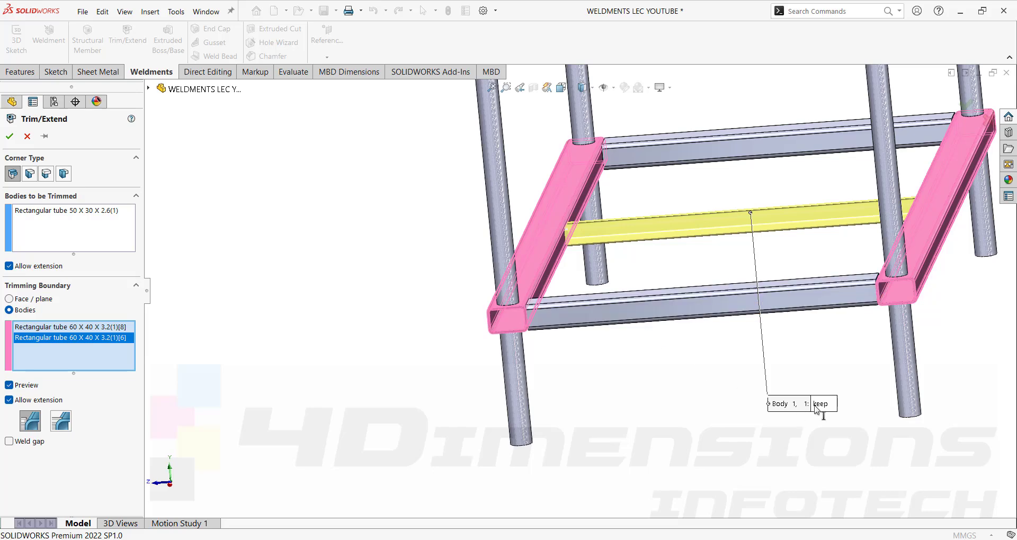
{"action": "middle_click_drag", "start_coordinate": [821, 409], "coordinate": [732, 356]}
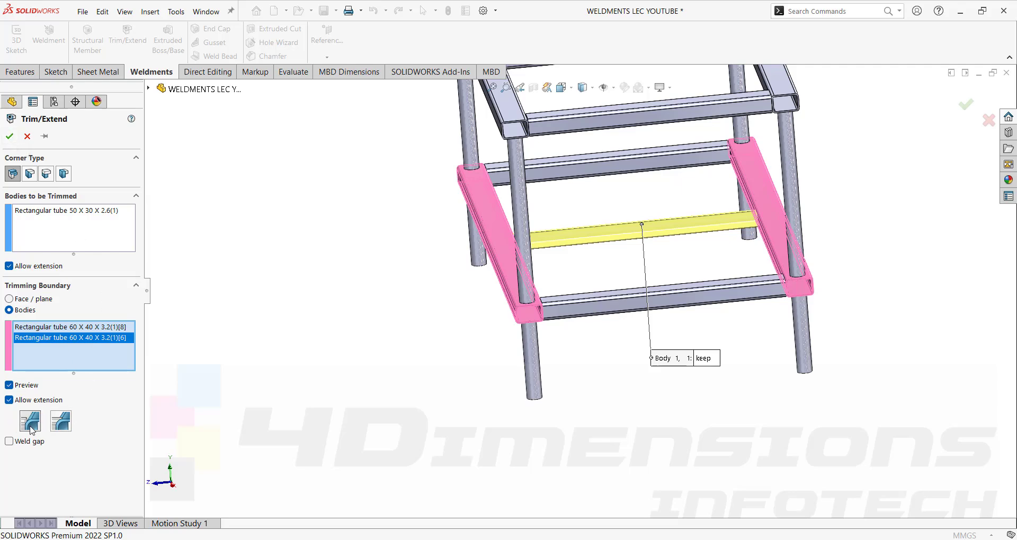
{"action": "scroll", "coordinate": [484, 249], "scroll_direction": "down", "scroll_amount": 10}
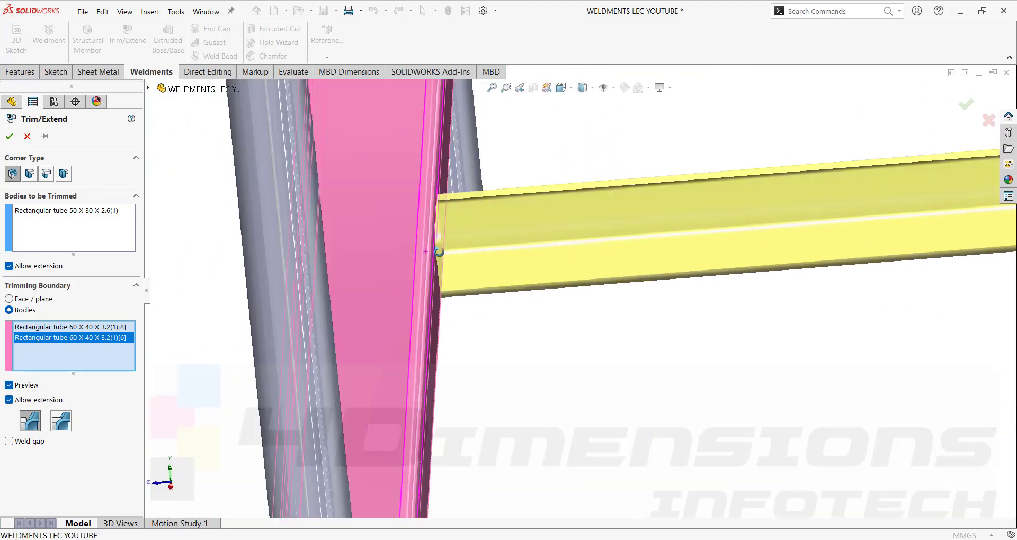
{"action": "middle_click_drag", "start_coordinate": [438, 252], "coordinate": [560, 280]}
{"action": "scroll", "coordinate": [415, 219], "scroll_direction": "down", "scroll_amount": 3}
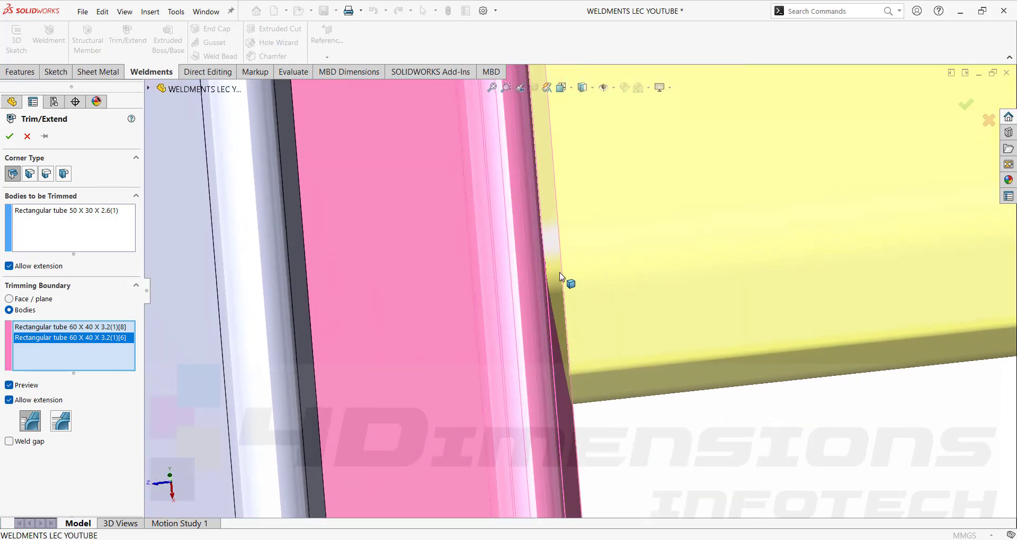
Compare coped and simple cuts, keep the simple cut, and apply Trim/Extend2 to the crossbar.
{"action": "left_click", "coordinate": [59, 424]}
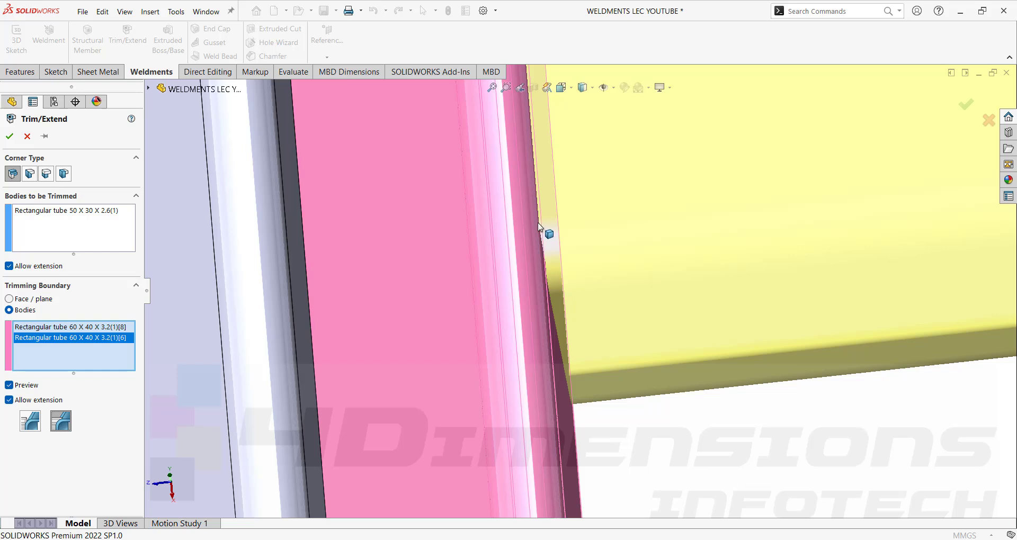
{"action": "middle_click_drag", "start_coordinate": [539, 227], "coordinate": [556, 260]}
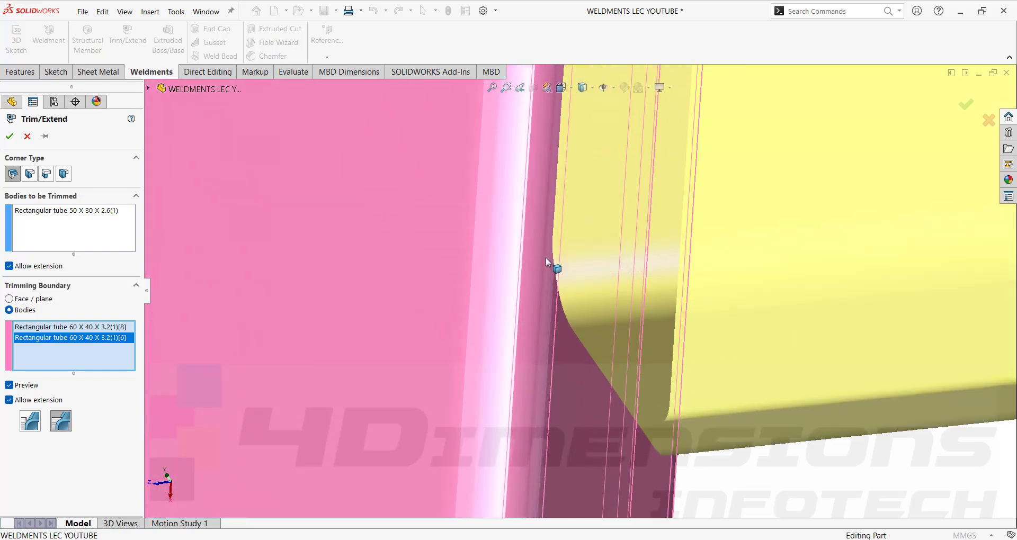
{"action": "left_click", "coordinate": [30, 421]}
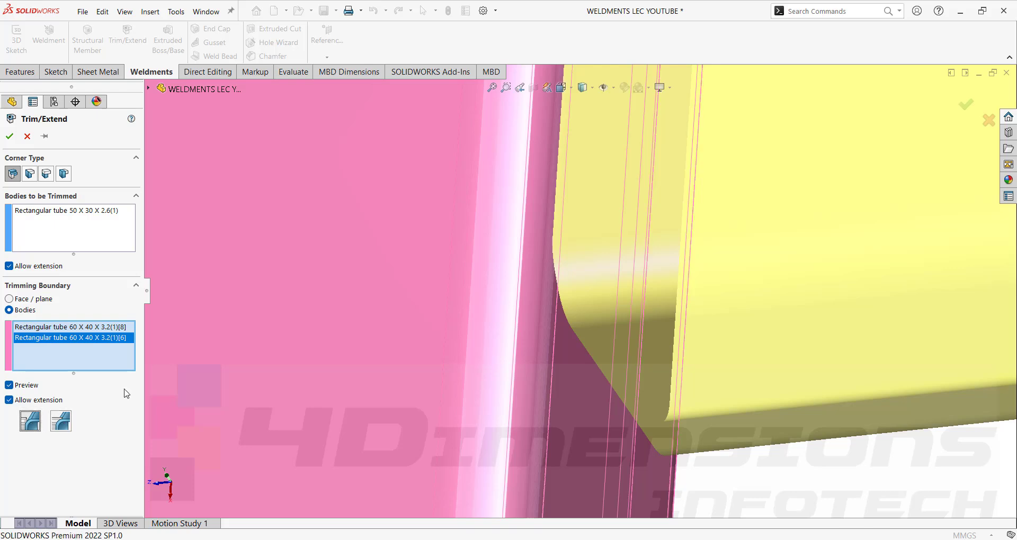
{"action": "left_click", "coordinate": [66, 428]}
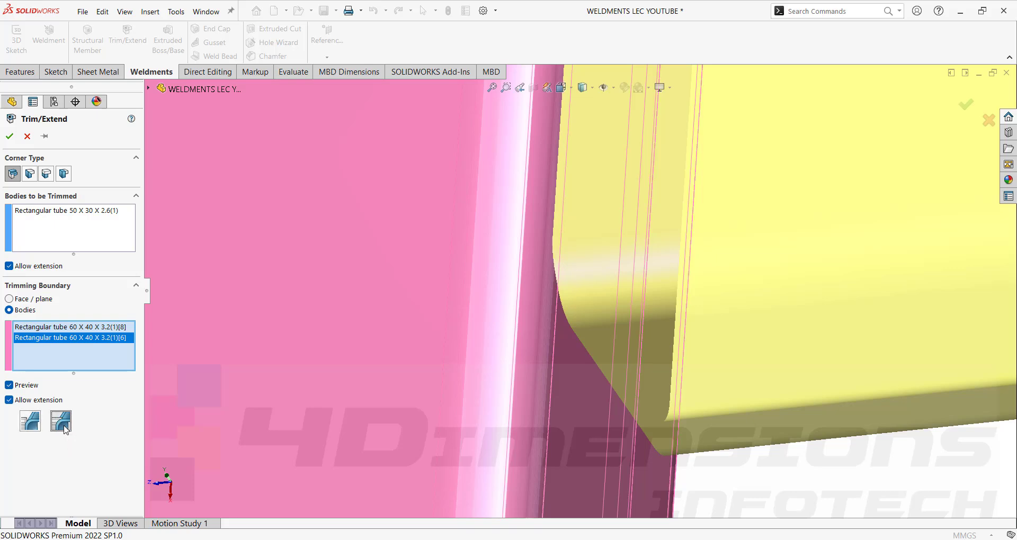
{"action": "left_click", "coordinate": [31, 427]}
{"action": "middle_click_drag", "start_coordinate": [567, 288], "coordinate": [596, 254]}
{"action": "scroll", "coordinate": [575, 284], "scroll_direction": "up", "scroll_amount": 7}
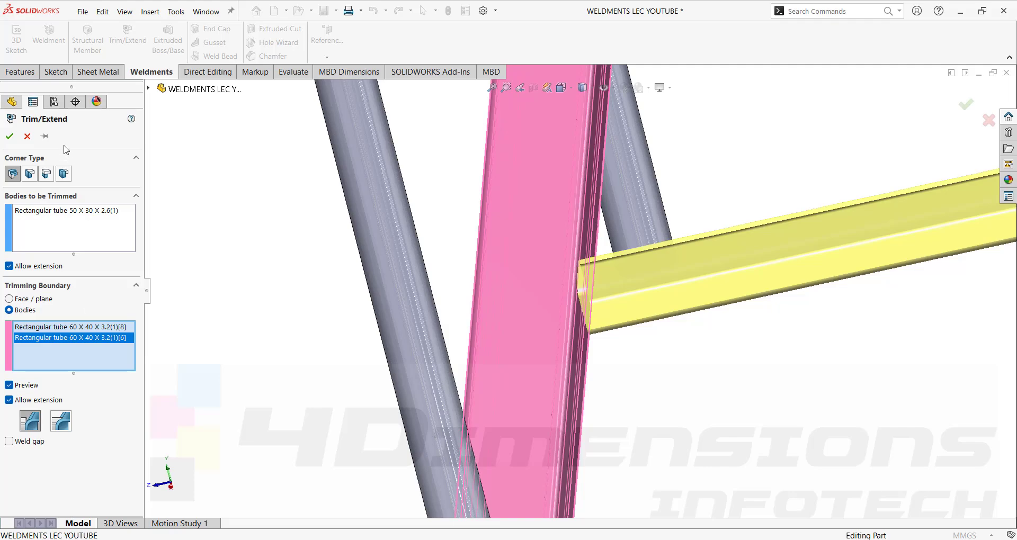
{"action": "left_click", "coordinate": [10, 136]}
Reopen the Rectangular tube 60x40x3.2 feature for editing.
{"action": "scroll", "coordinate": [361, 341], "scroll_direction": "up", "scroll_amount": 10}
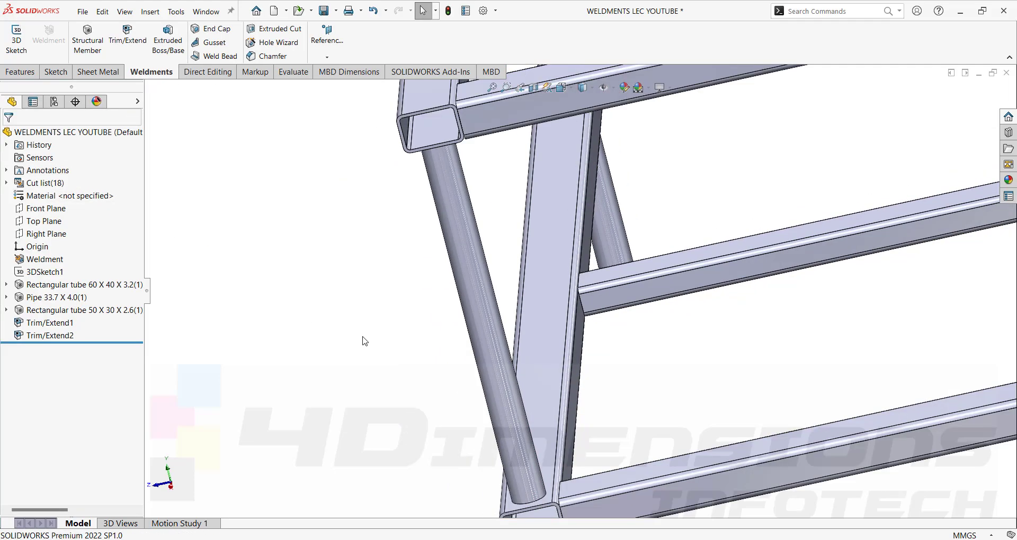
{"action": "middle_click_drag", "start_coordinate": [417, 328], "coordinate": [511, 339]}
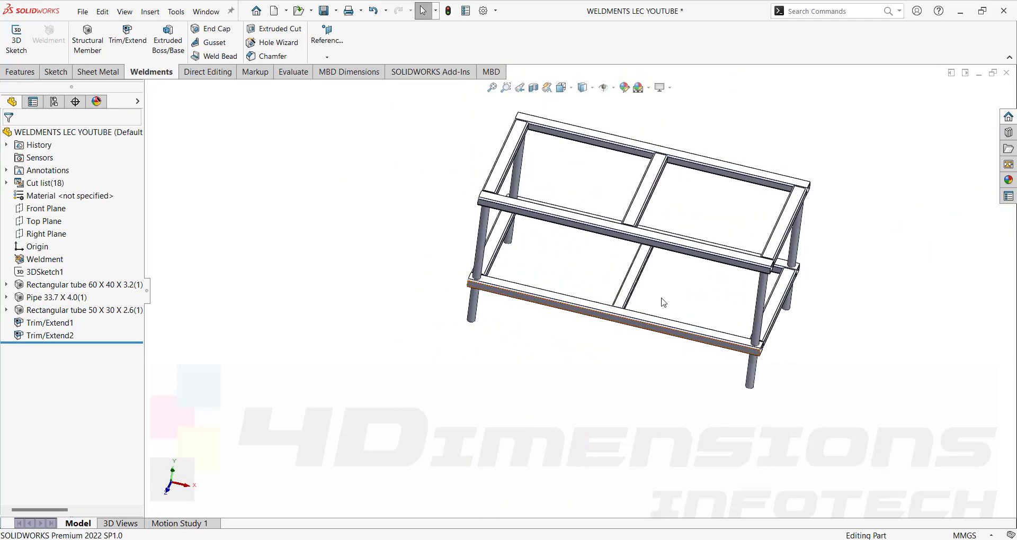
{"action": "scroll", "coordinate": [663, 302], "scroll_direction": "down", "scroll_amount": 4}
{"action": "middle_click_drag", "start_coordinate": [596, 320], "coordinate": [533, 273]}
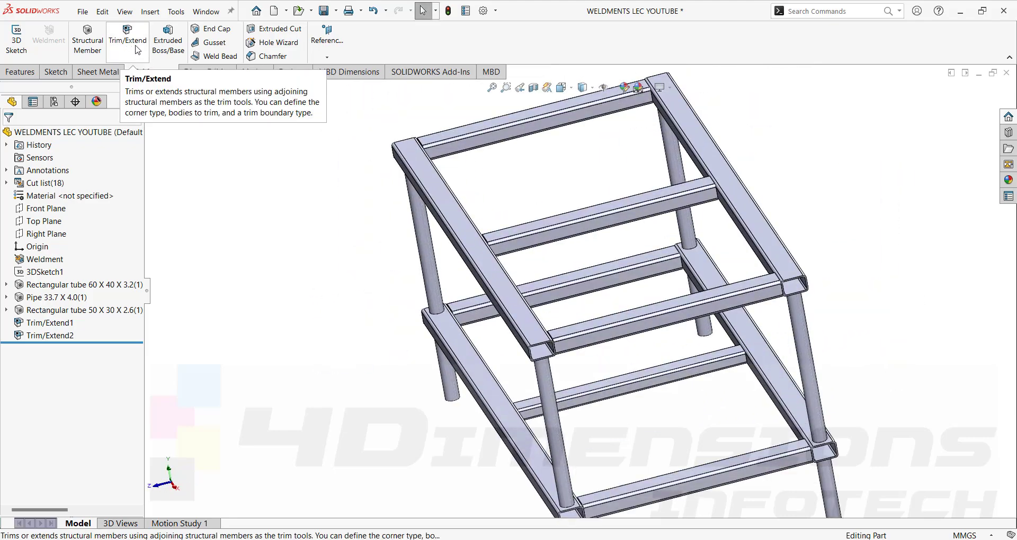
{"action": "scroll", "coordinate": [590, 235], "scroll_direction": "down", "scroll_amount": 2}
{"action": "middle_click_drag", "start_coordinate": [589, 235], "coordinate": [594, 257]}
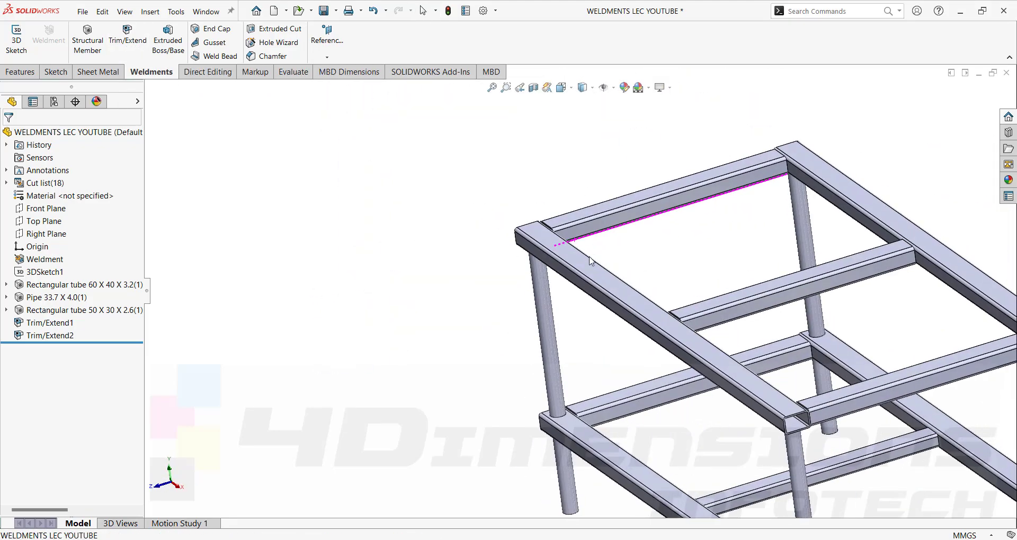
{"action": "left_click", "coordinate": [56, 284]}
{"action": "left_click", "coordinate": [65, 249]}
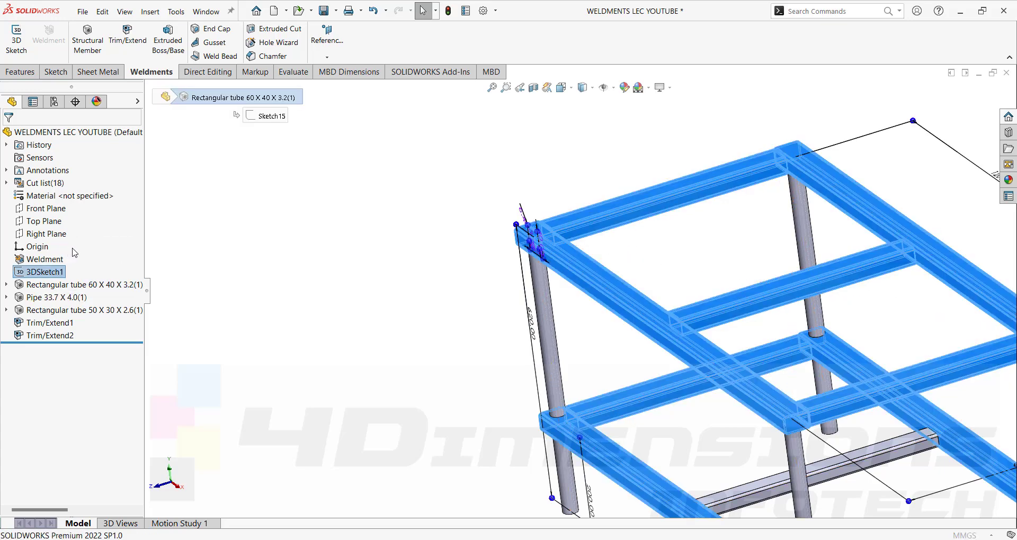
Give the top corner a corner-specific 10 mm weld gap and apply the tube feature.
{"action": "left_click_drag", "start_coordinate": [138, 366], "coordinate": [139, 372]}
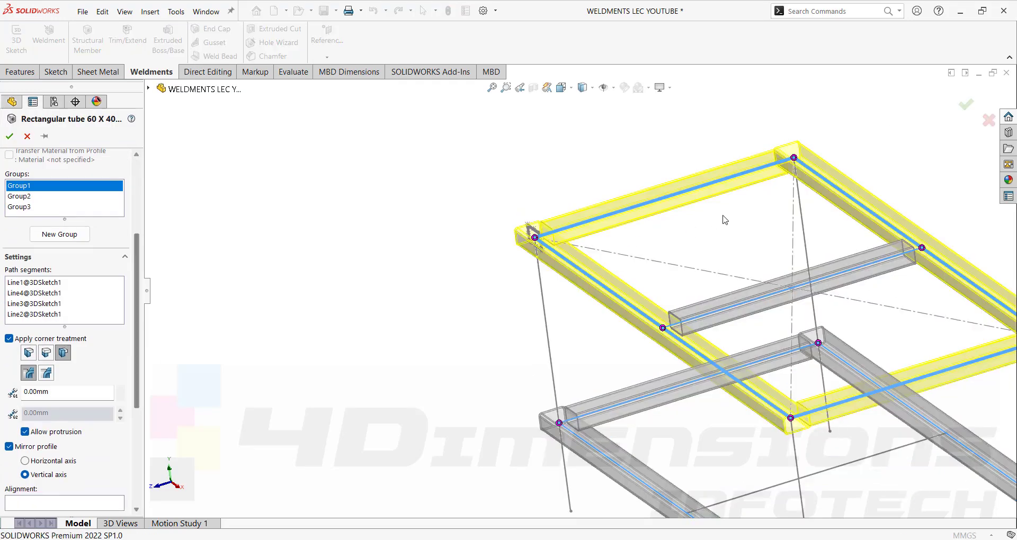
{"action": "scroll", "coordinate": [743, 226], "scroll_direction": "up", "scroll_amount": 3}
{"action": "middle_click_drag", "start_coordinate": [743, 227], "coordinate": [705, 234]}
{"action": "scroll", "coordinate": [708, 187], "scroll_direction": "down", "scroll_amount": 3}
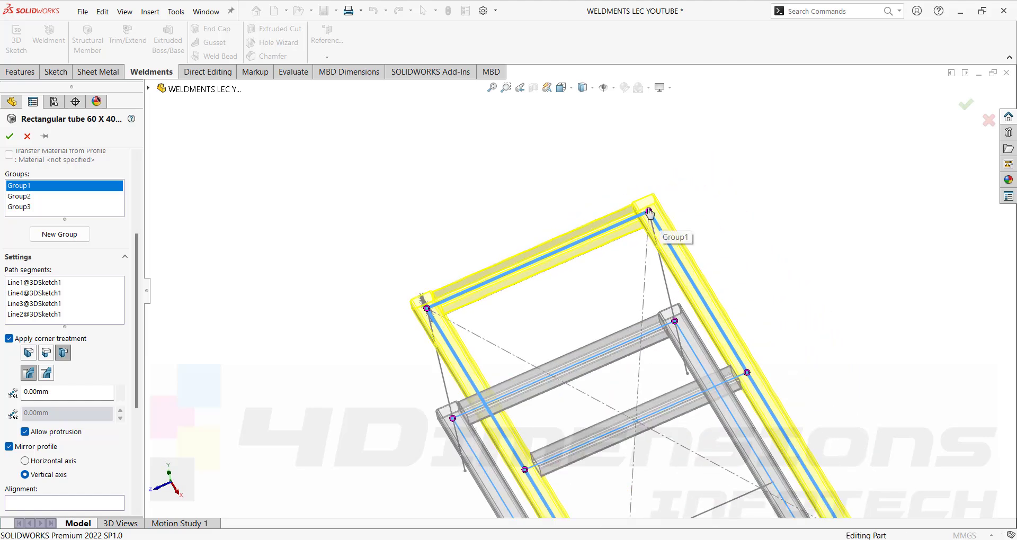
{"action": "left_click", "coordinate": [656, 223]}
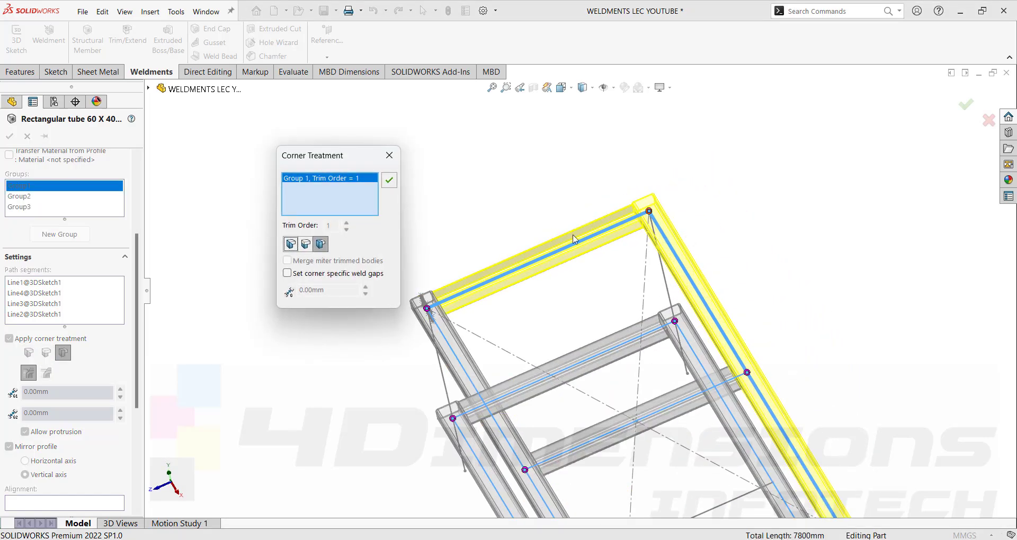
{"action": "left_click", "coordinate": [288, 273]}
{"action": "double_click", "coordinate": [312, 290]}
{"action": "type", "text": "1"}
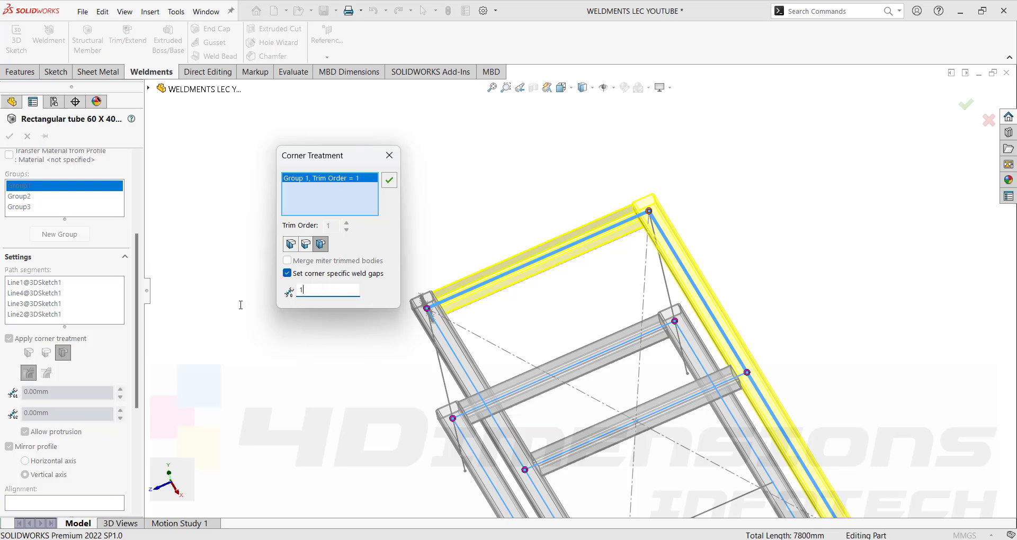
{"action": "left_click", "coordinate": [389, 181]}
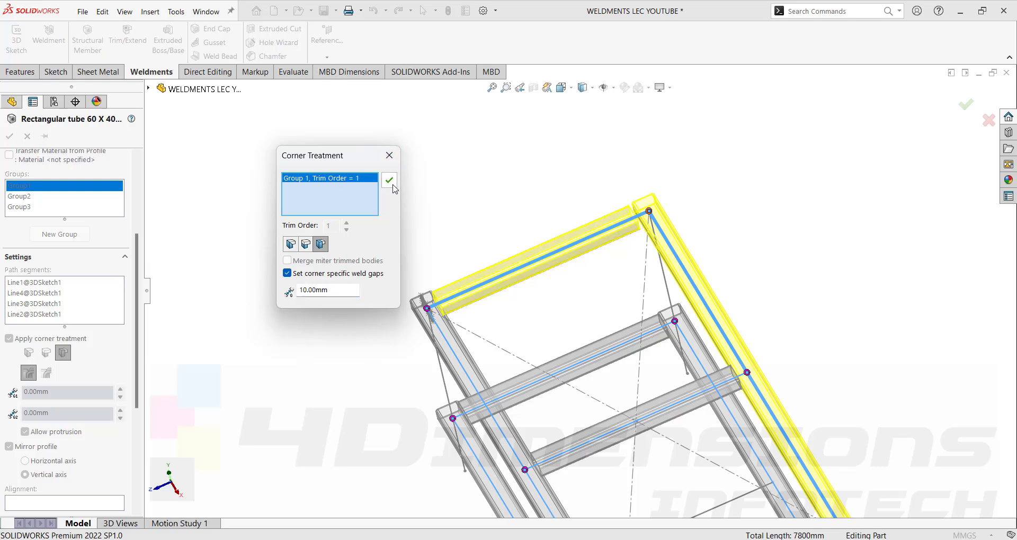
{"action": "left_click", "coordinate": [10, 136]}
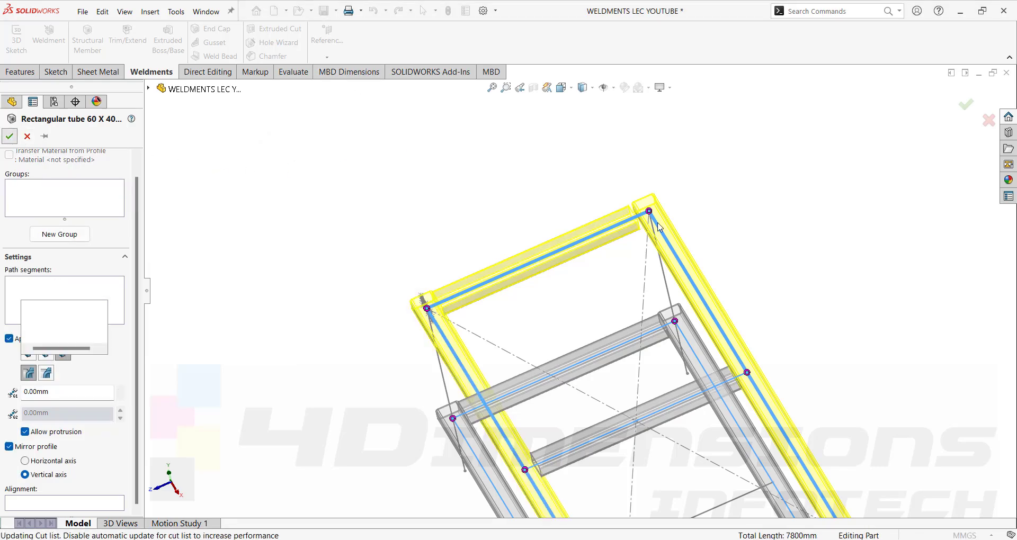
{"action": "scroll", "coordinate": [652, 236], "scroll_direction": "up", "scroll_amount": 8}
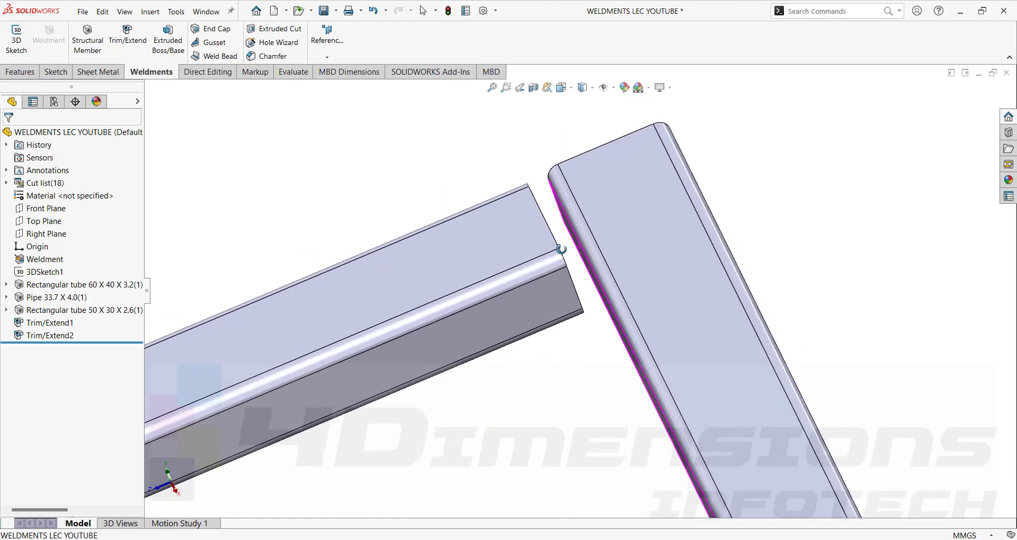
Inspect the 10 mm weld-gap corner up close, then begin a new Trim/Extend.
{"action": "middle_click_drag", "start_coordinate": [569, 253], "coordinate": [612, 213]}
{"action": "scroll", "coordinate": [612, 213], "scroll_direction": "down", "scroll_amount": 10}
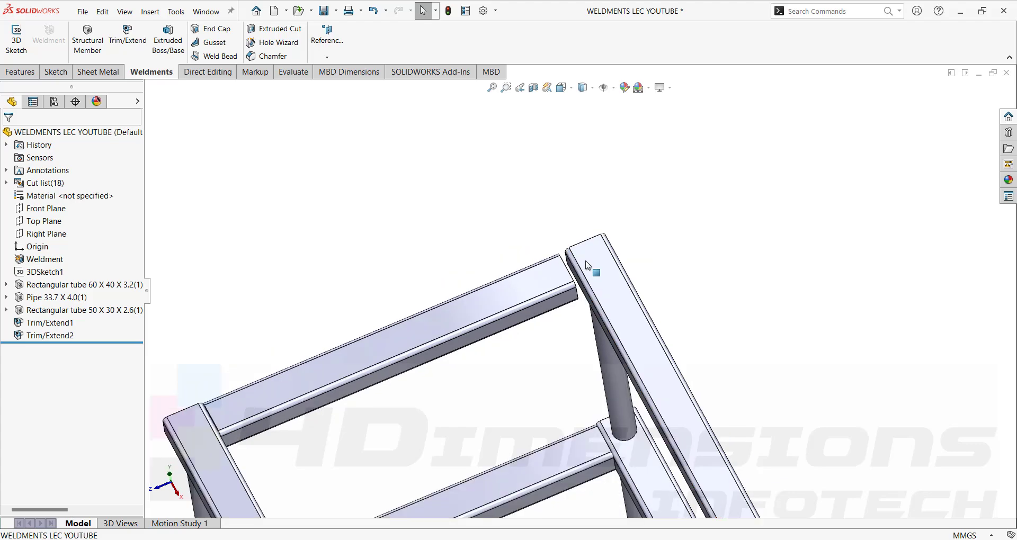
{"action": "scroll", "coordinate": [583, 273], "scroll_direction": "up", "scroll_amount": 8}
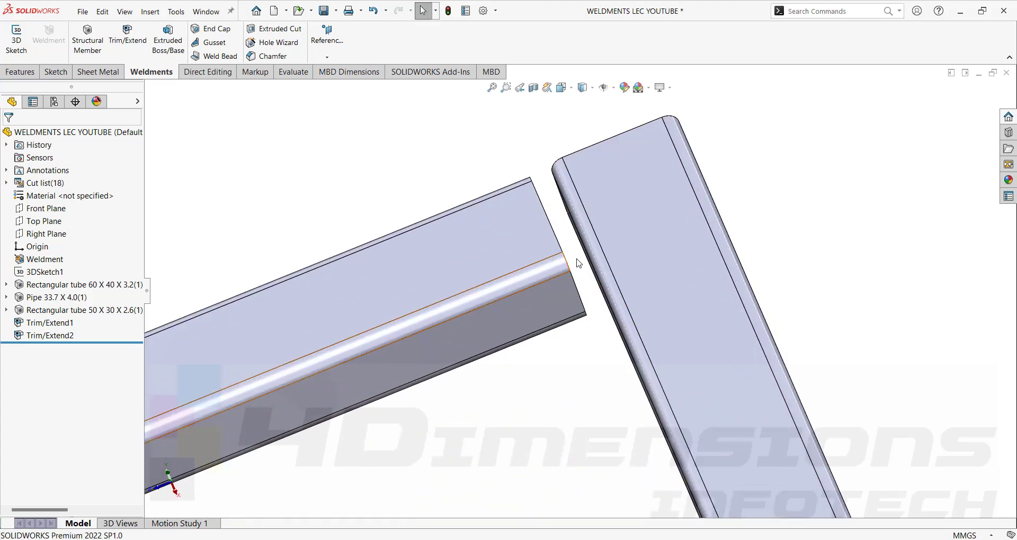
{"action": "scroll", "coordinate": [591, 271], "scroll_direction": "down", "scroll_amount": 4}
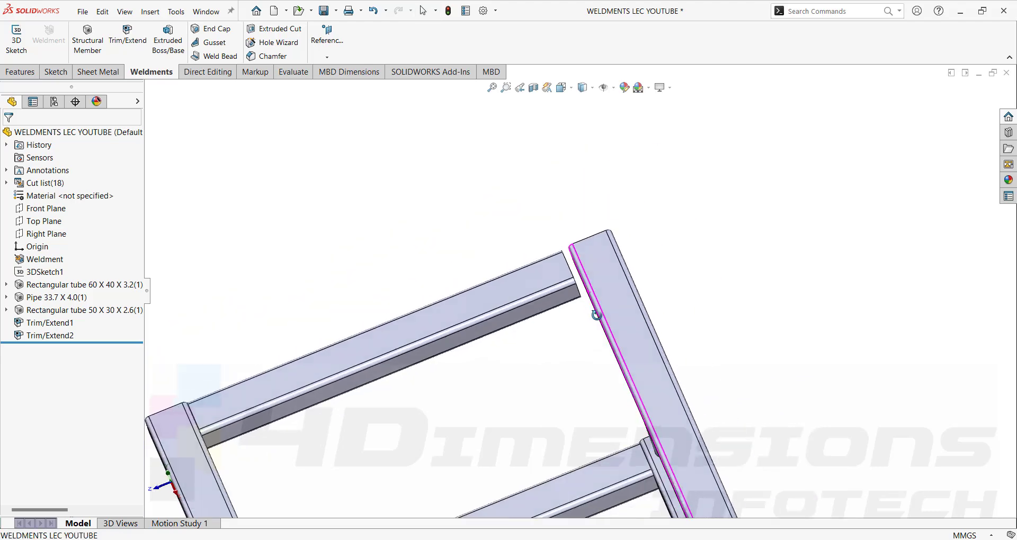
{"action": "scroll", "coordinate": [592, 262], "scroll_direction": "up", "scroll_amount": 4}
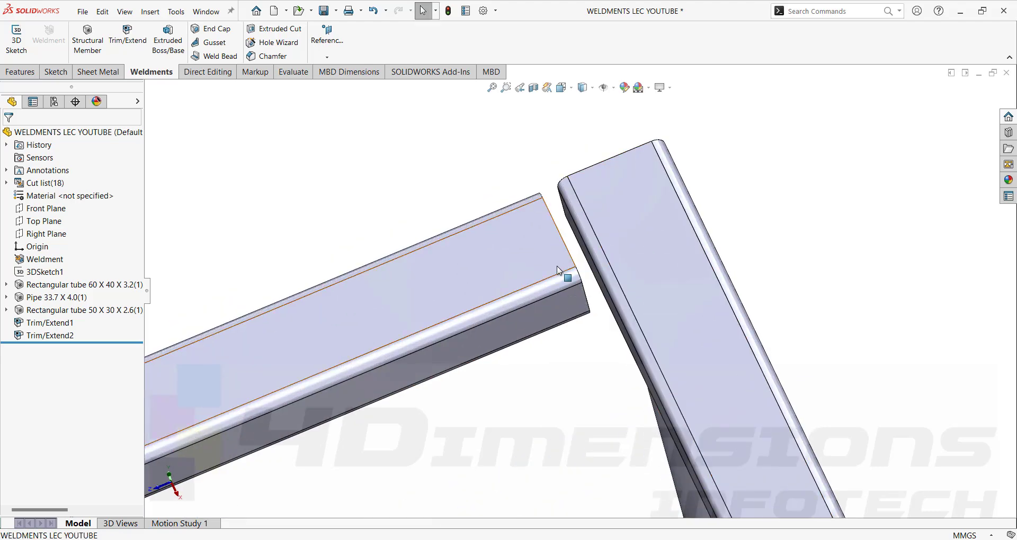
{"action": "left_click", "coordinate": [141, 46]}
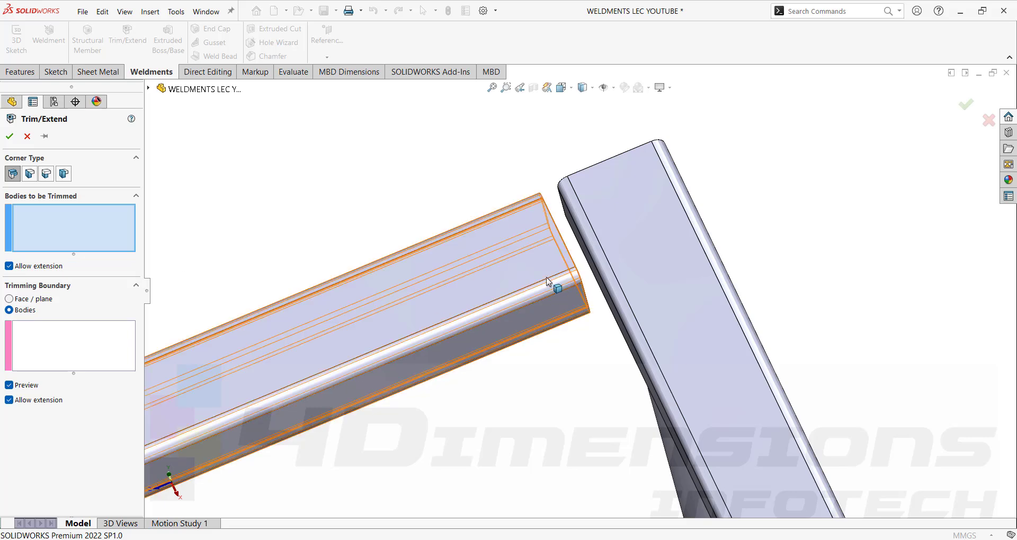
Trim the angled 60 X 40 X 3.2 tube against the upright tube body as Trim/Extend3.
{"action": "left_click", "coordinate": [522, 297]}
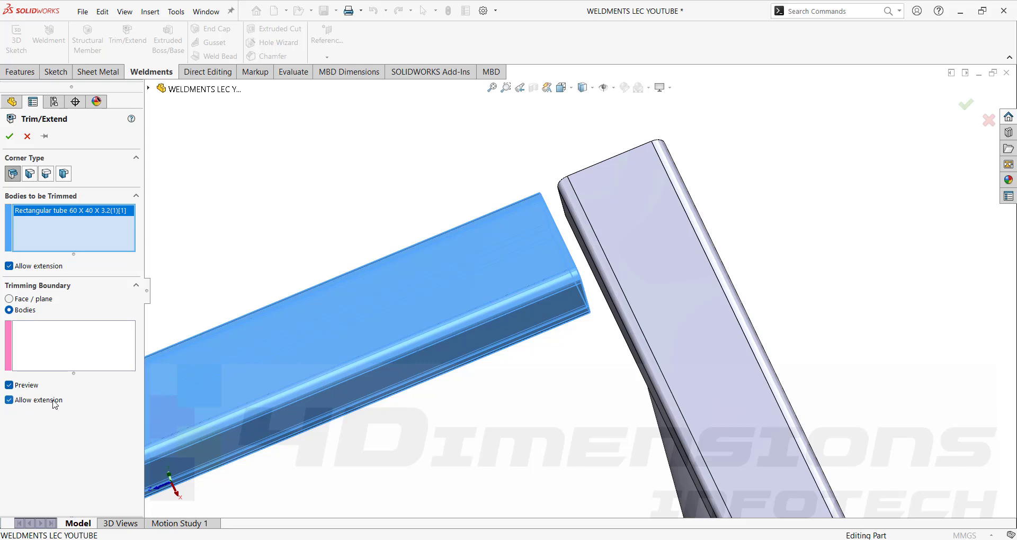
{"action": "left_click", "coordinate": [592, 257]}
{"action": "left_click", "coordinate": [71, 339]}
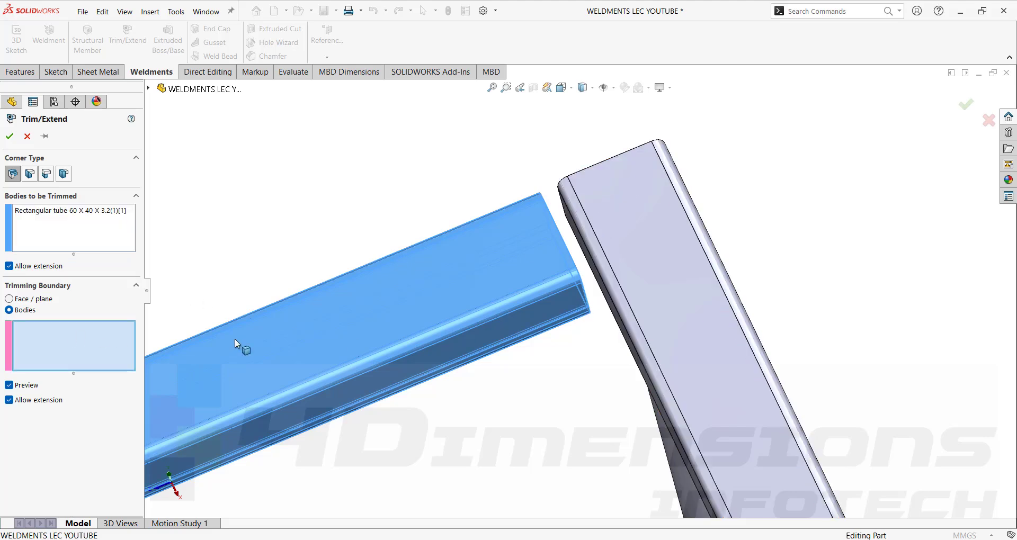
{"action": "left_click", "coordinate": [621, 234]}
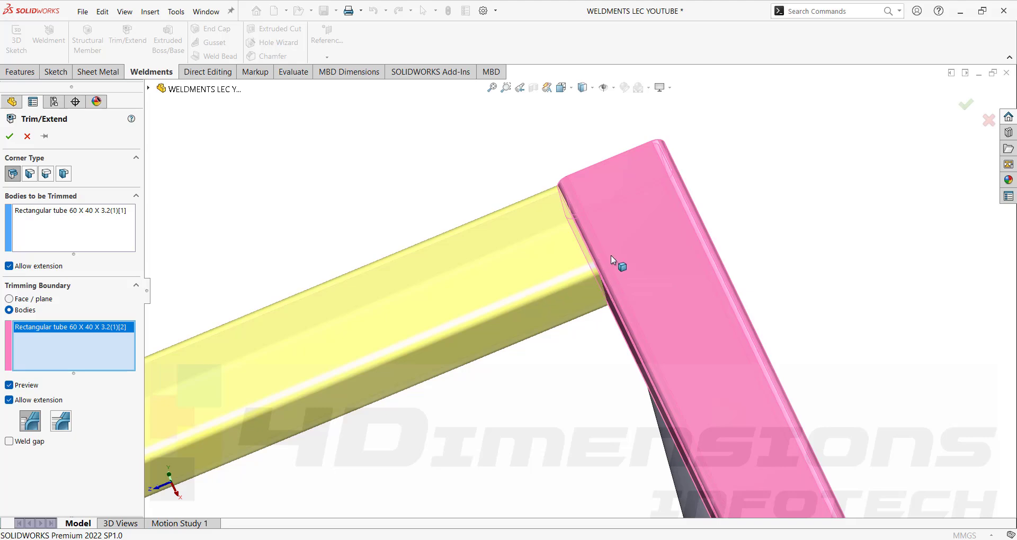
{"action": "left_click", "coordinate": [10, 137]}
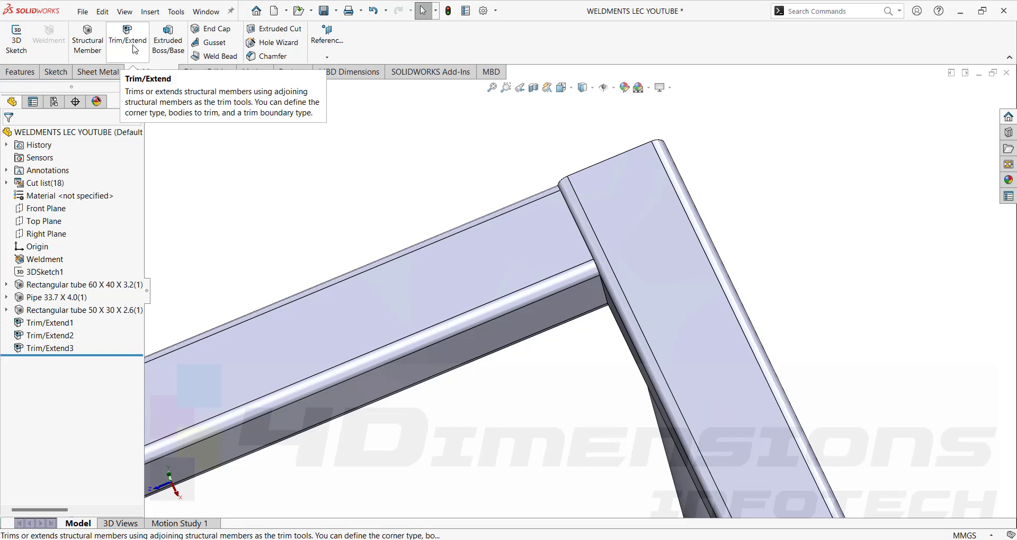
Reopen Trim/Extend3, keep Allow extension enabled on the trimmed tube, and reapply it.
{"action": "left_click", "coordinate": [58, 348]}
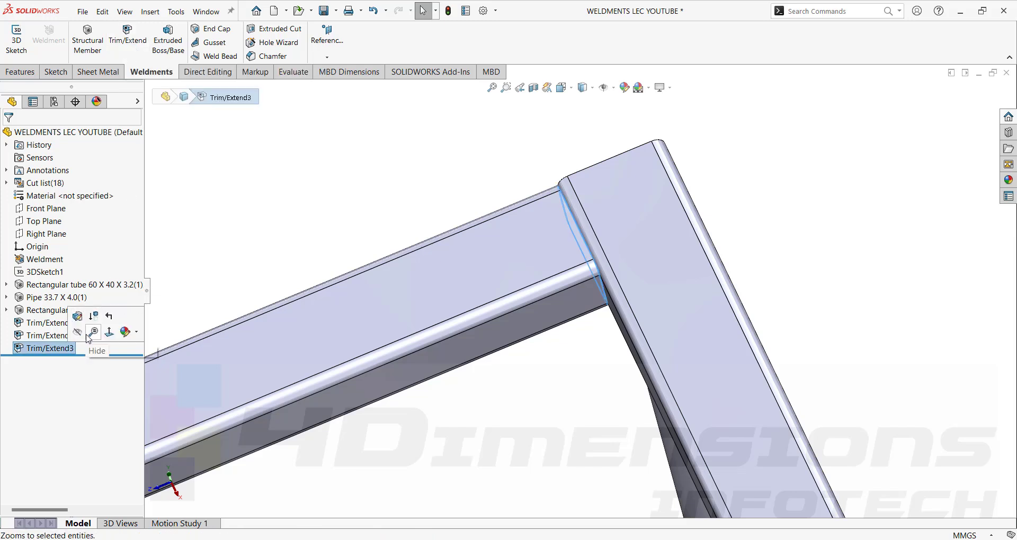
{"action": "left_click", "coordinate": [86, 315]}
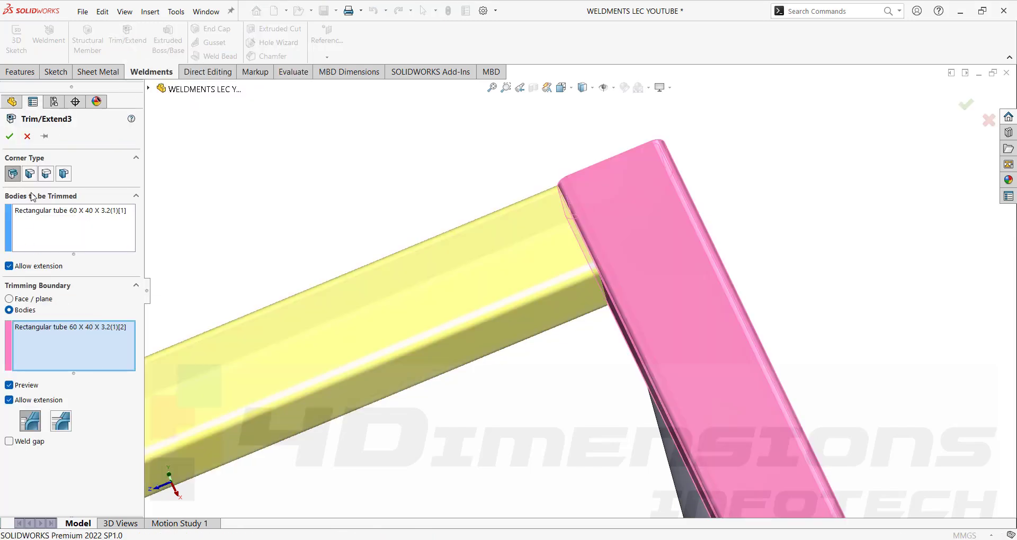
{"action": "left_click", "coordinate": [9, 267]}
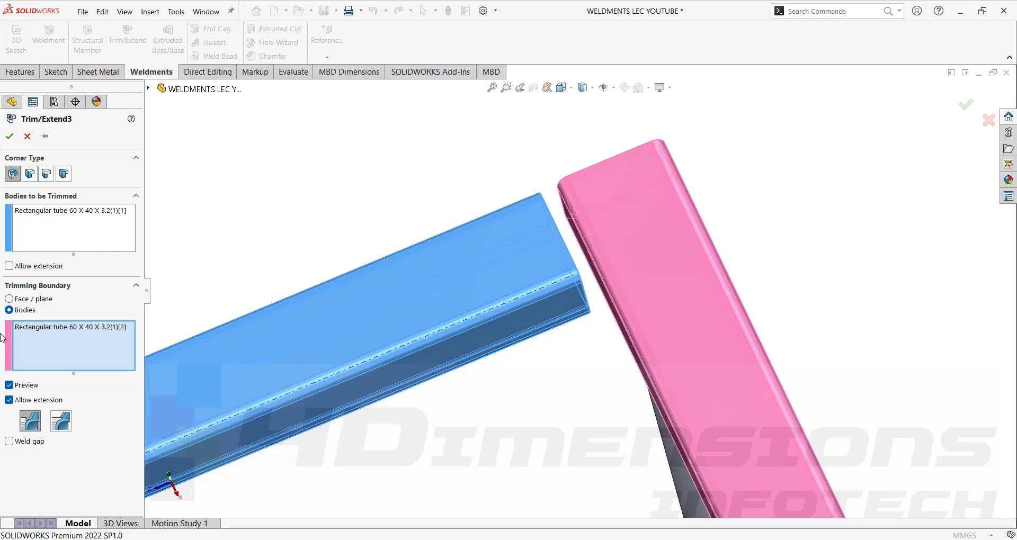
{"action": "left_click", "coordinate": [9, 267]}
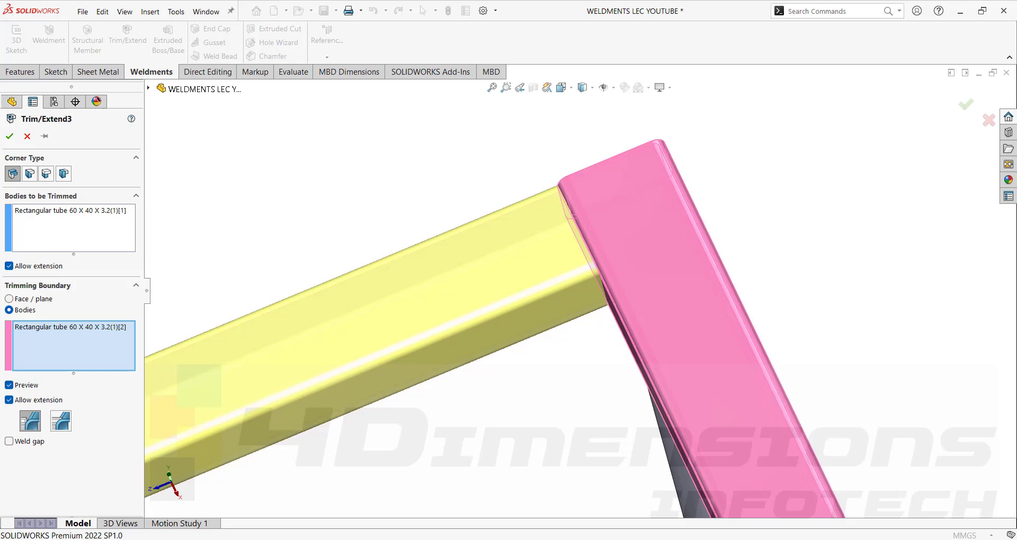
{"action": "left_click", "coordinate": [9, 136]}
Orbit the frame and expand the Rectangular tube 60 X 40 X 3.2(1) group to show Sketch15.
{"action": "scroll", "coordinate": [606, 294], "scroll_direction": "up", "scroll_amount": 10}
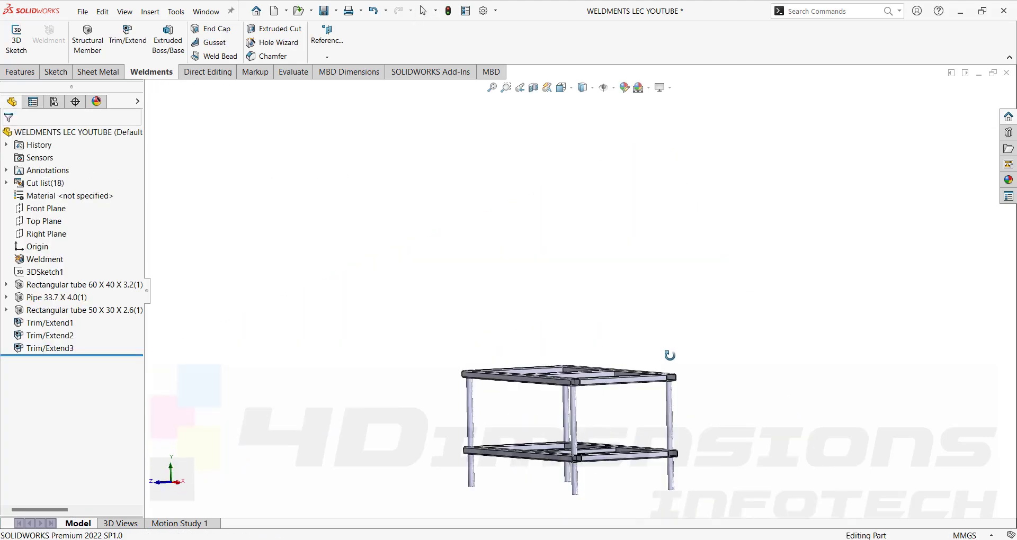
{"action": "scroll", "coordinate": [639, 421], "scroll_direction": "down", "scroll_amount": 6}
{"action": "middle_click_drag", "start_coordinate": [578, 370], "coordinate": [593, 390]}
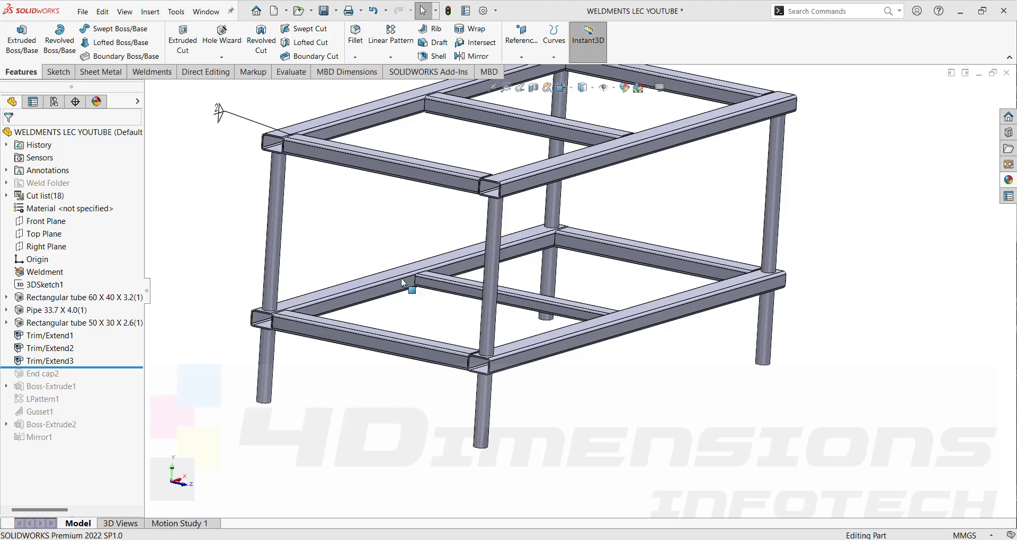
{"action": "scroll", "coordinate": [461, 290], "scroll_direction": "up", "scroll_amount": 1}
{"action": "middle_click_drag", "start_coordinate": [462, 291], "coordinate": [501, 296]}
{"action": "scroll", "coordinate": [507, 299], "scroll_direction": "down", "scroll_amount": 1}
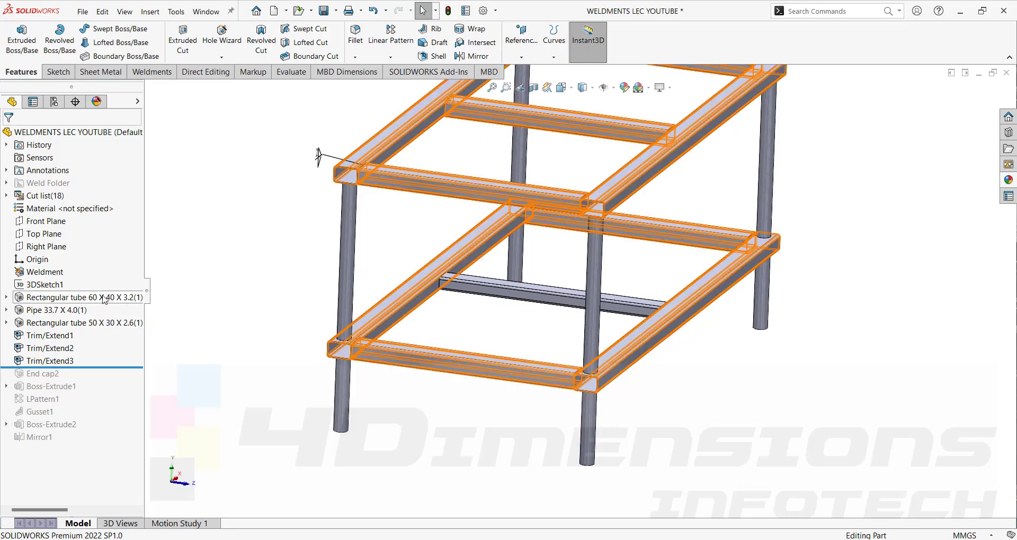
{"action": "left_click", "coordinate": [6, 299]}
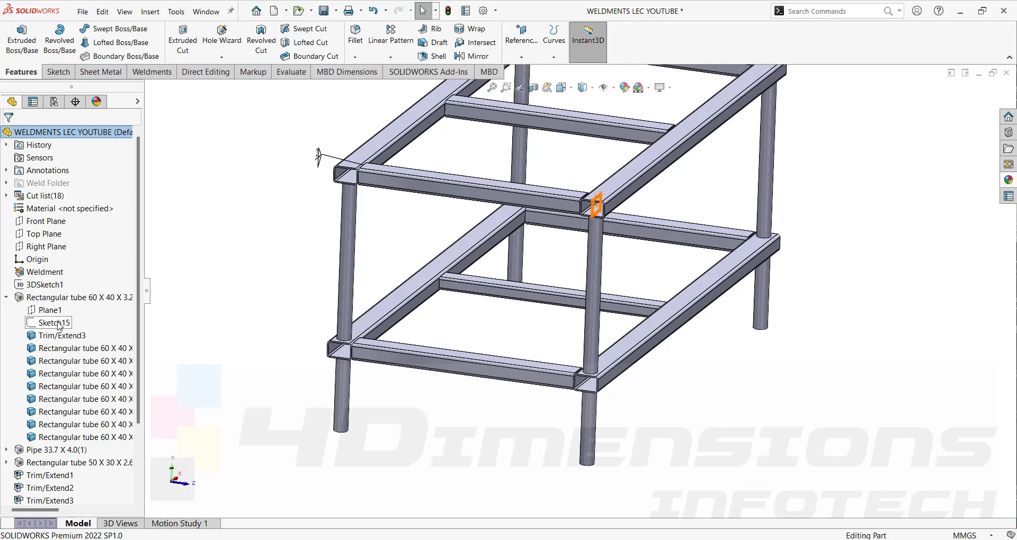
Edit Sketch15 and change the tube height from 60 to 65 mm.
{"action": "left_click", "coordinate": [70, 322]}
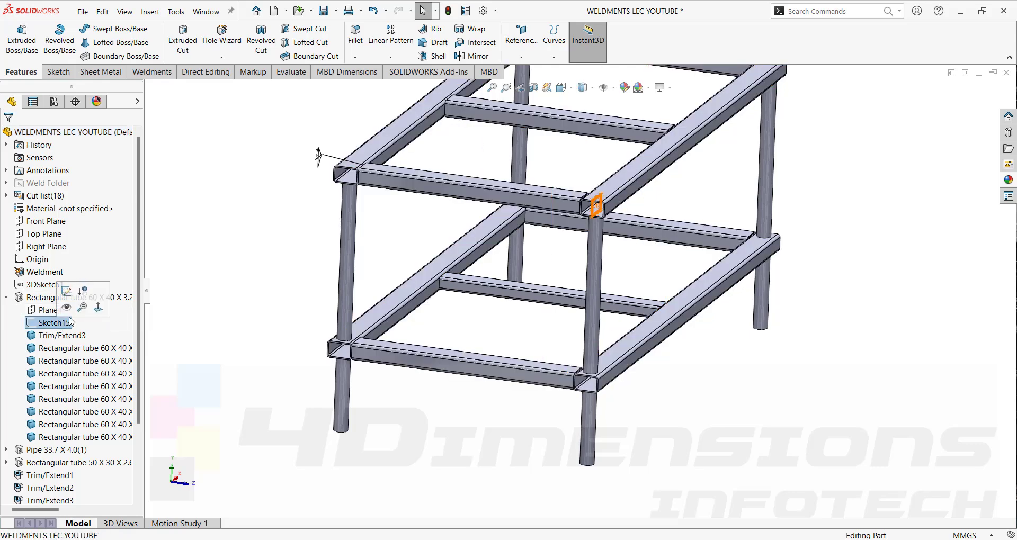
{"action": "left_click", "coordinate": [67, 292]}
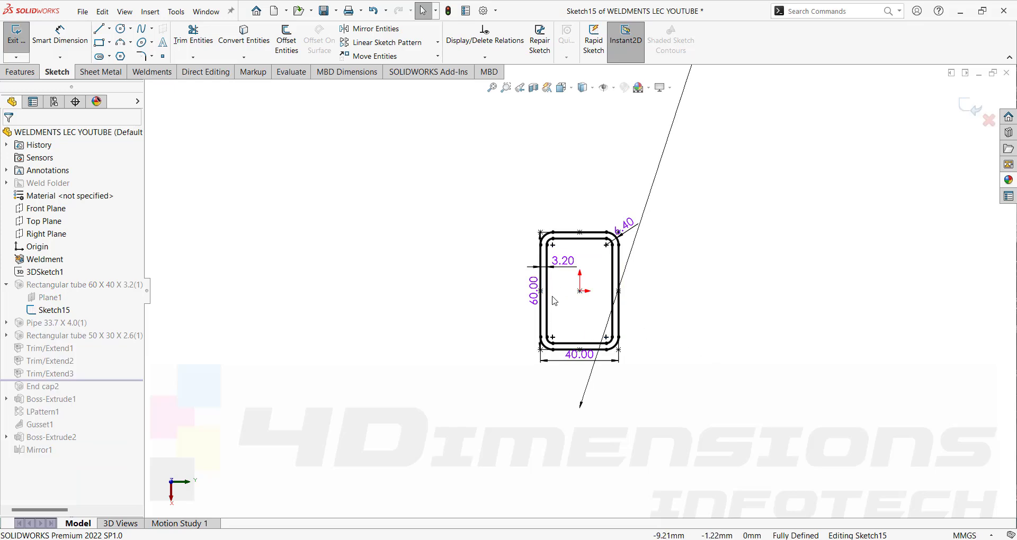
{"action": "left_click_drag", "start_coordinate": [534, 291], "coordinate": [509, 298]}
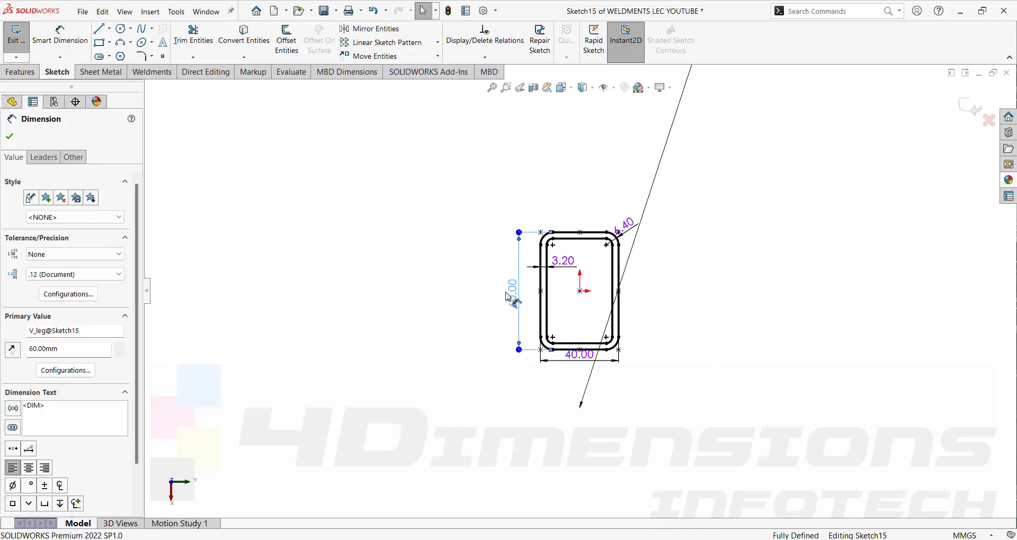
{"action": "double_click", "coordinate": [512, 295]}
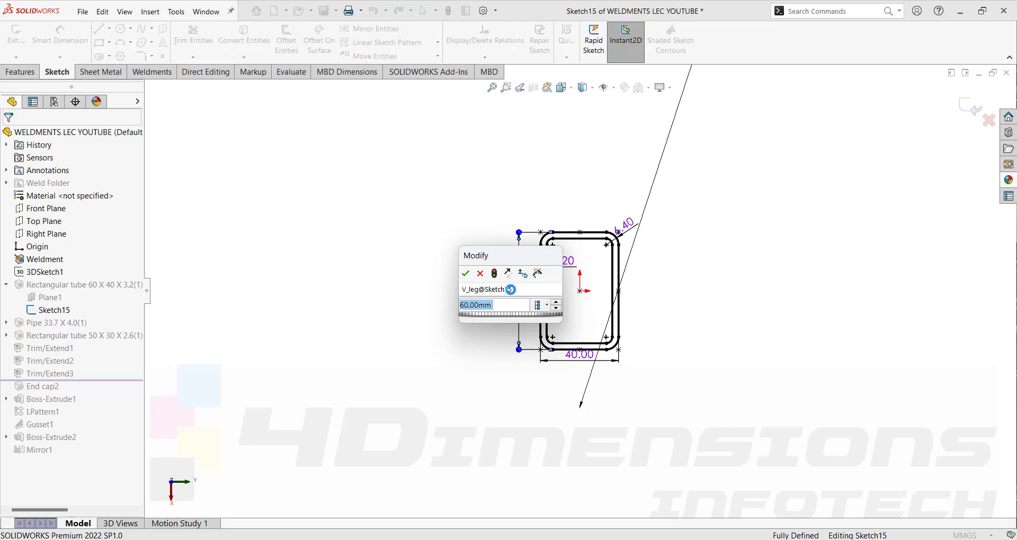
{"action": "type", "text": "65"}
{"action": "key", "text": "Return"}
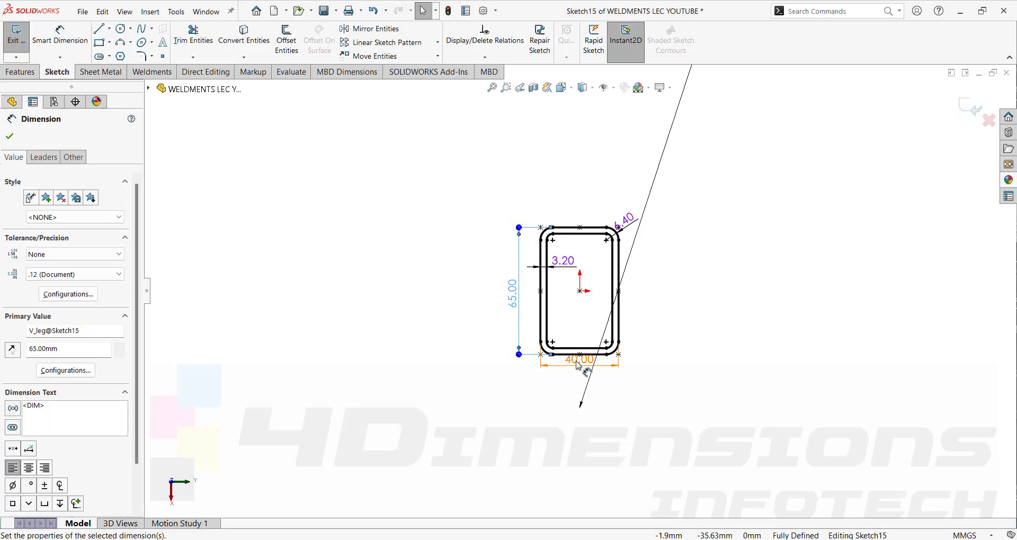
Set the tube width to 45 mm and wall thickness to 3.5 mm, then exit to rebuild.
{"action": "double_click", "coordinate": [578, 361]}
{"action": "type", "text": "40"}
{"action": "key", "text": "Return"}
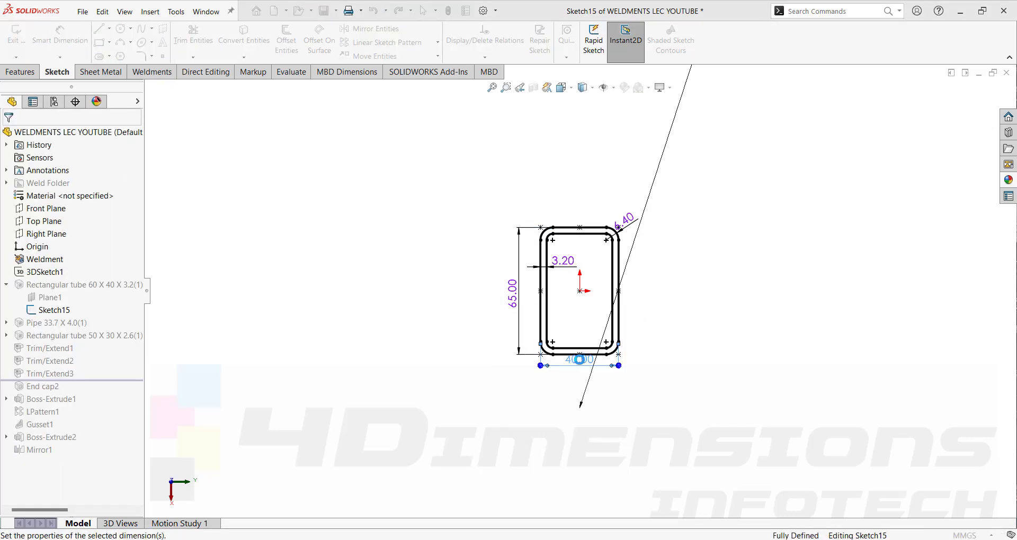
{"action": "double_click", "coordinate": [556, 268]}
{"action": "type", "text": "3."}
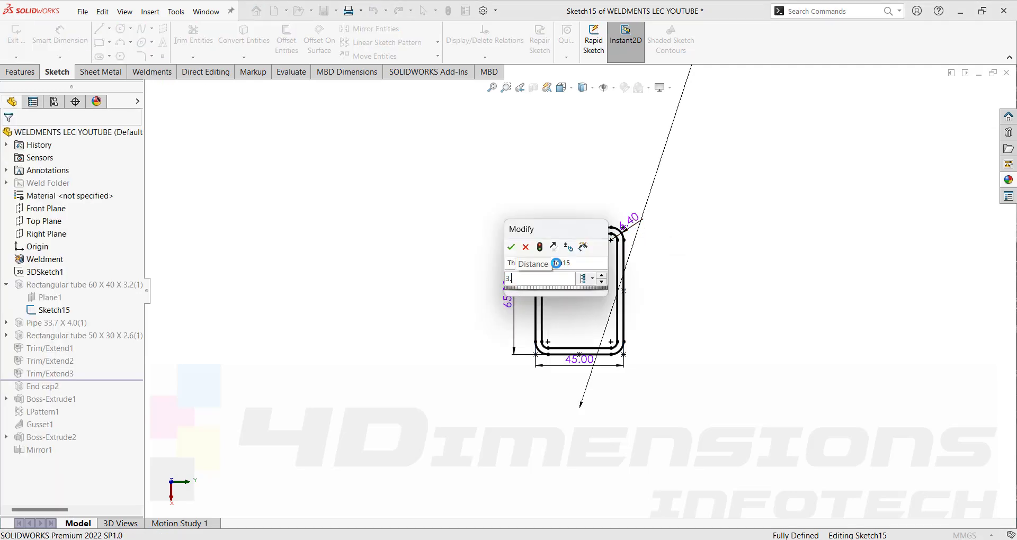
{"action": "type", "text": "5"}
{"action": "key", "text": "Return"}
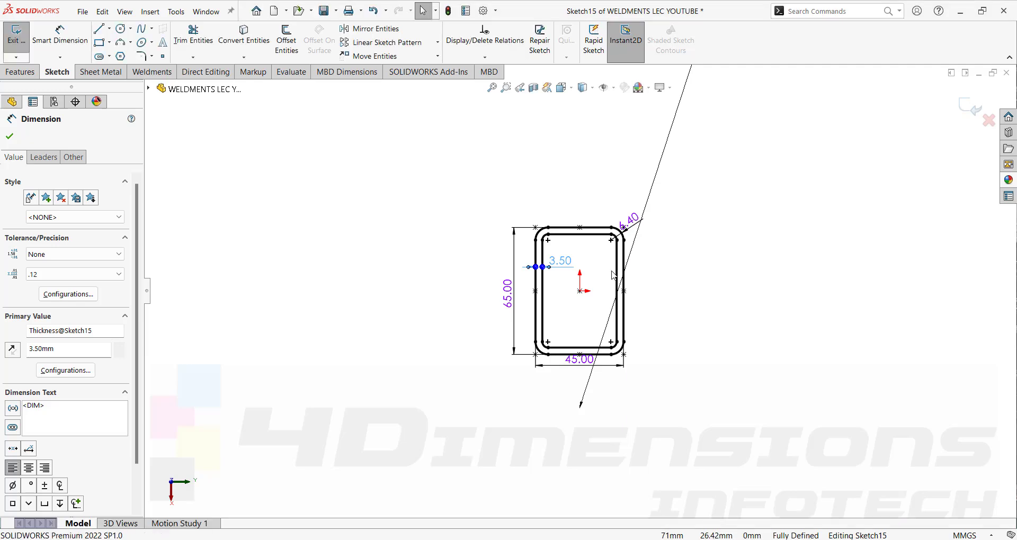
{"action": "key", "text": "Escape"}
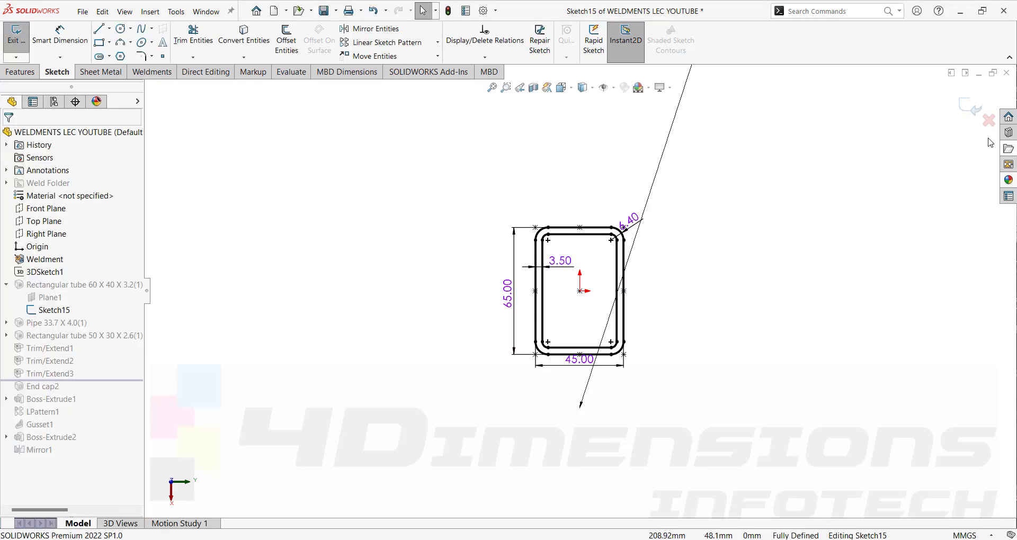
{"action": "left_click", "coordinate": [973, 107]}
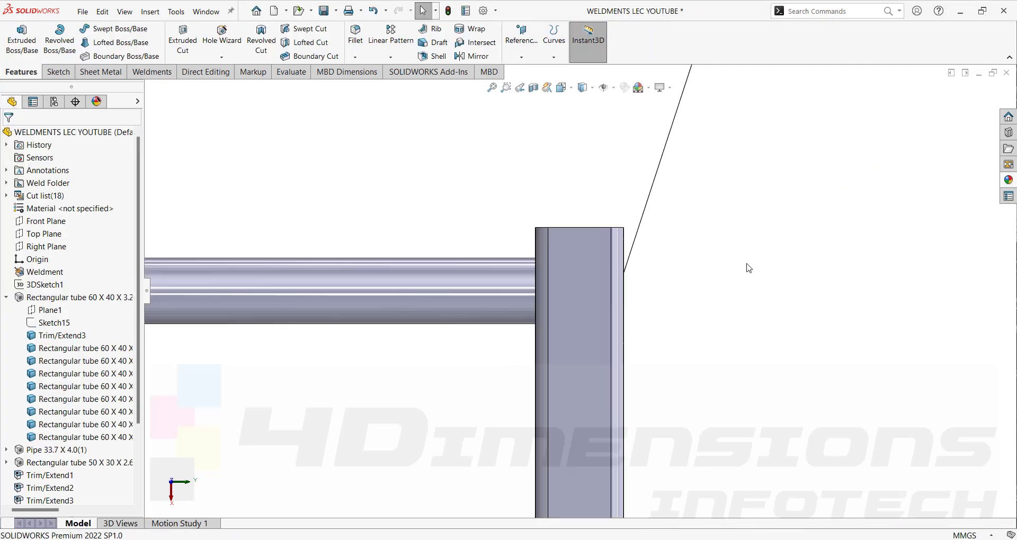
Fit the frame, collapse the tube group, expand Pipe 33.7 X 4.0(1) and select Sketch1.
{"action": "middle_click_drag", "start_coordinate": [748, 269], "coordinate": [615, 302]}
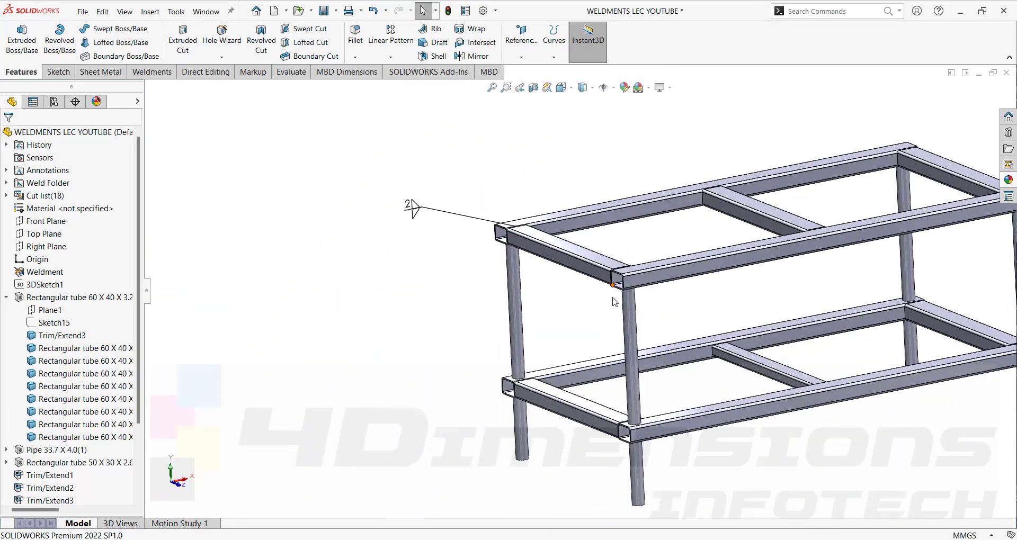
{"action": "key", "text": "ctrl+7"}
{"action": "left_click", "coordinate": [7, 297]}
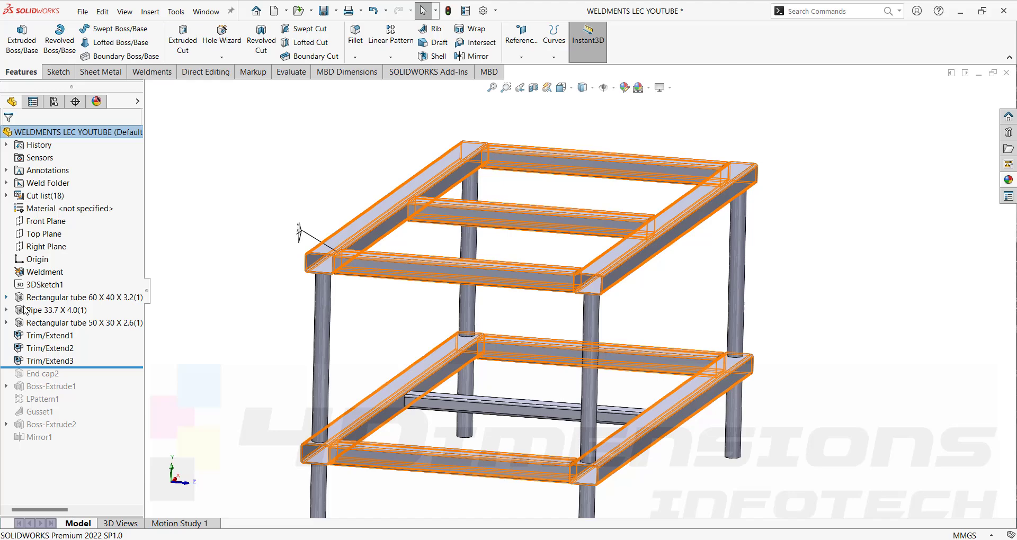
{"action": "left_click", "coordinate": [6, 310]}
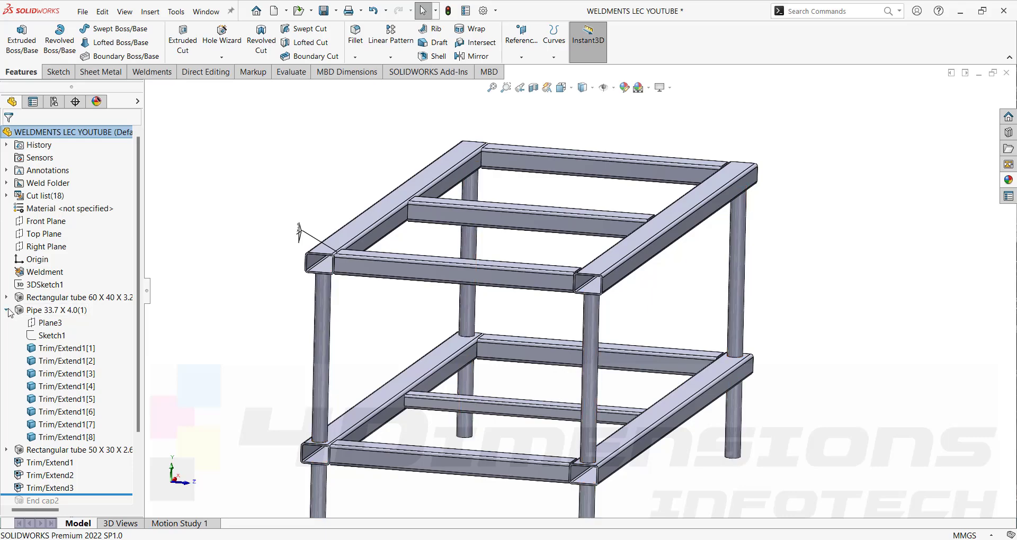
{"action": "left_click", "coordinate": [49, 336]}
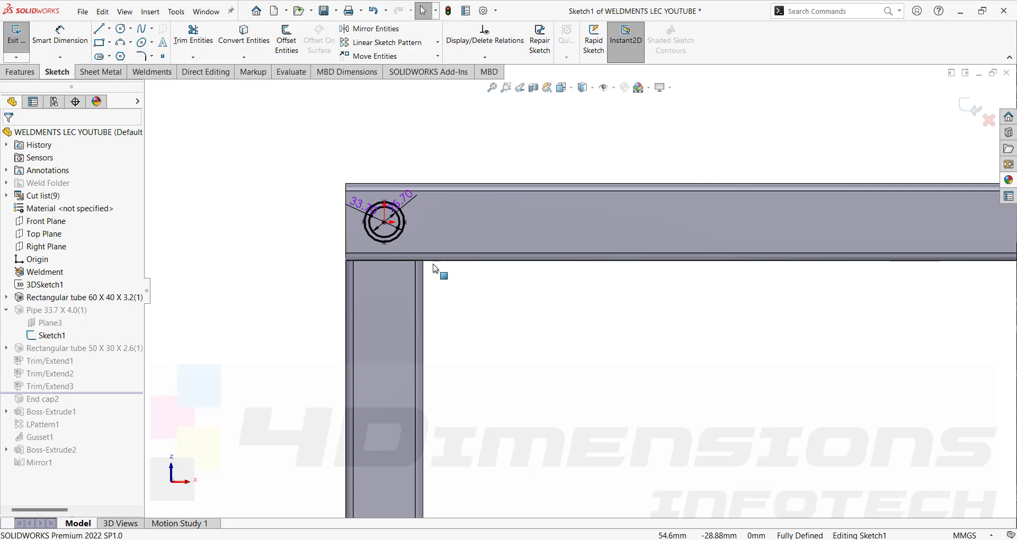
Set the pipe outside diameter to 40 mm and inside diameter to 30 mm.
{"action": "double_click", "coordinate": [361, 205]}
{"action": "type", "text": "40"}
{"action": "key", "text": "Return"}
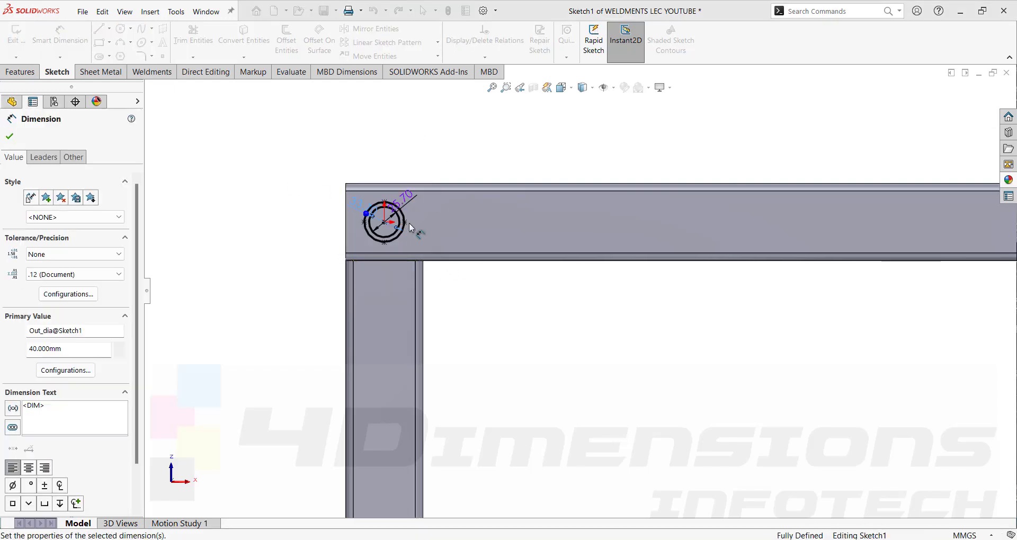
{"action": "double_click", "coordinate": [413, 197]}
{"action": "type", "text": "30"}
{"action": "key", "text": "Return"}
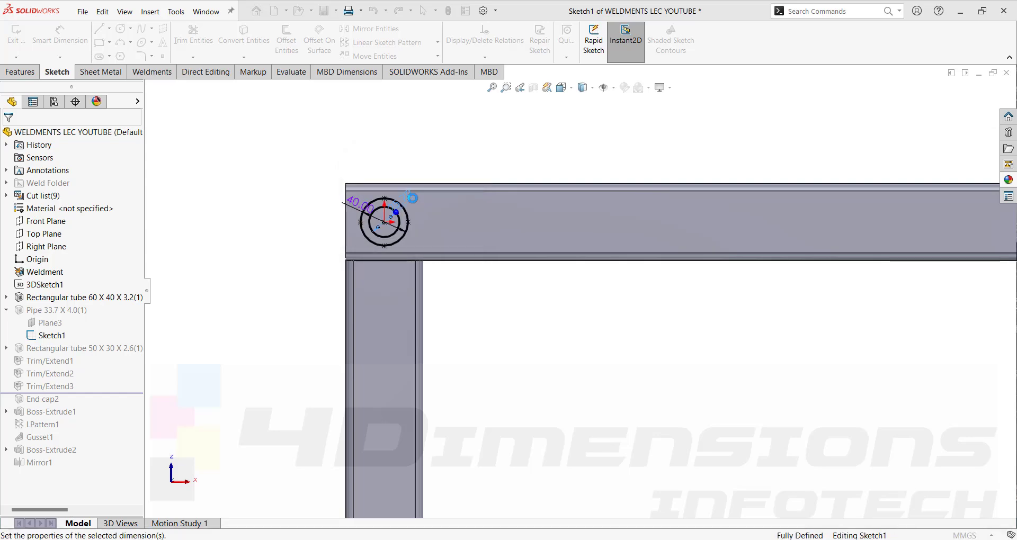
Orbit and zoom around the rebuilt frame to inspect the thicker pipe legs.
{"action": "scroll", "coordinate": [499, 311], "scroll_direction": "up", "scroll_amount": 4}
{"action": "middle_click_drag", "start_coordinate": [500, 311], "coordinate": [464, 256]}
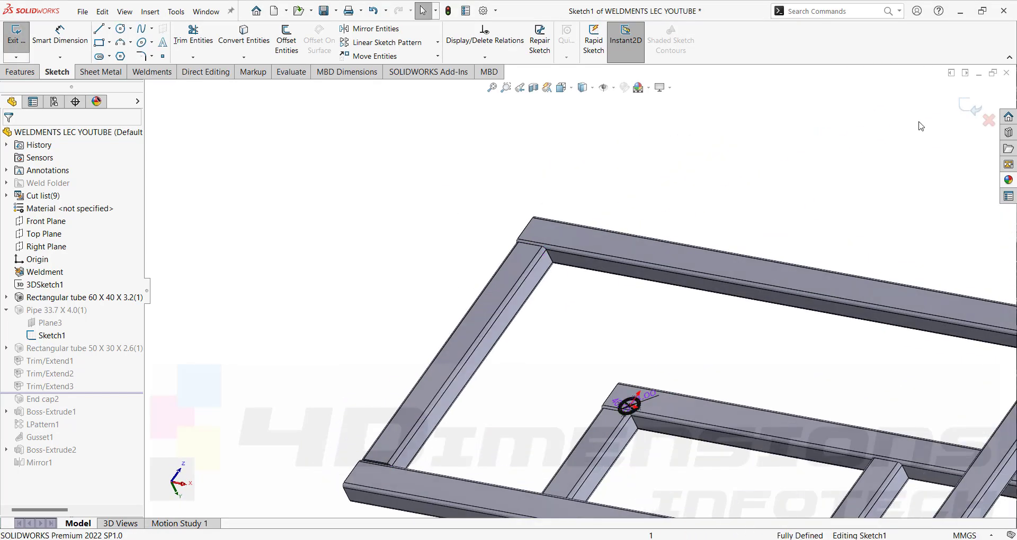
{"action": "scroll", "coordinate": [763, 349], "scroll_direction": "up", "scroll_amount": 4}
{"action": "mouse_move", "coordinate": [758, 377]}
{"action": "middle_mouse_down"}
{"action": "mouse_move", "coordinate": [743, 431]}
{"action": "mouse_move", "coordinate": [764, 388]}
{"action": "middle_mouse_up"}
{"action": "scroll", "coordinate": [758, 409], "scroll_direction": "up", "scroll_amount": 2}
{"action": "scroll", "coordinate": [659, 392], "scroll_direction": "down", "scroll_amount": 3}
{"action": "middle_click_drag", "start_coordinate": [656, 396], "coordinate": [638, 325]}
{"action": "scroll", "coordinate": [616, 349], "scroll_direction": "down", "scroll_amount": 3}
{"action": "scroll", "coordinate": [638, 324], "scroll_direction": "up", "scroll_amount": 5}
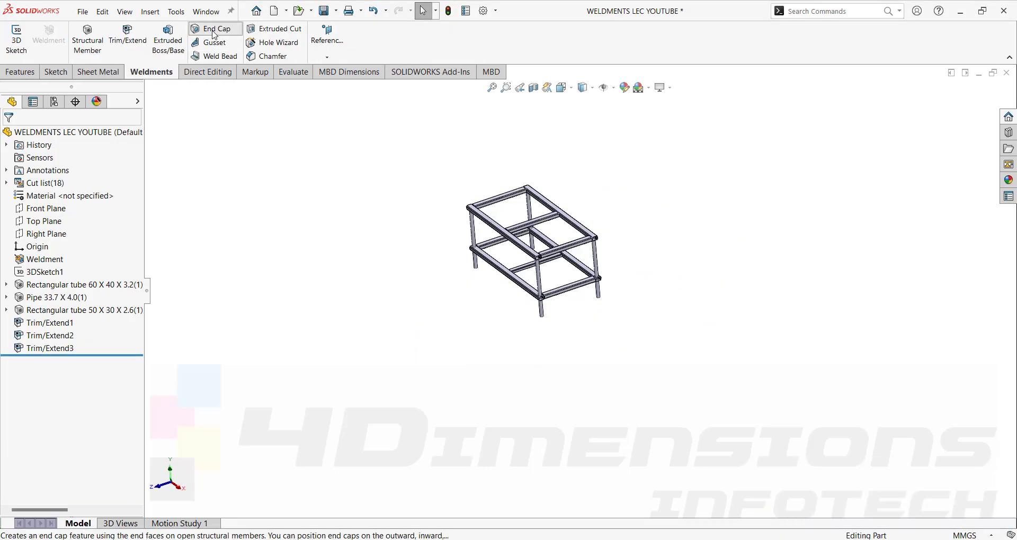
Start an End Cap from the Weldments tab and zoom in on an open tube end.
{"action": "left_click", "coordinate": [211, 29]}
{"action": "scroll", "coordinate": [524, 235], "scroll_direction": "down", "scroll_amount": 2}
{"action": "scroll", "coordinate": [523, 235], "scroll_direction": "down", "scroll_amount": 3}
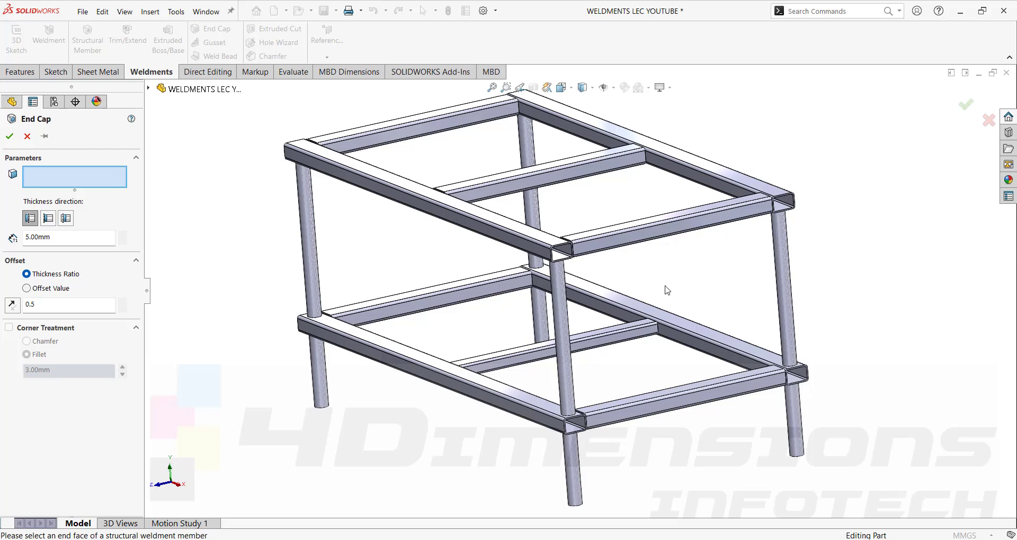
{"action": "scroll", "coordinate": [586, 266], "scroll_direction": "down", "scroll_amount": 2}
{"action": "scroll", "coordinate": [662, 289], "scroll_direction": "up", "scroll_amount": 5}
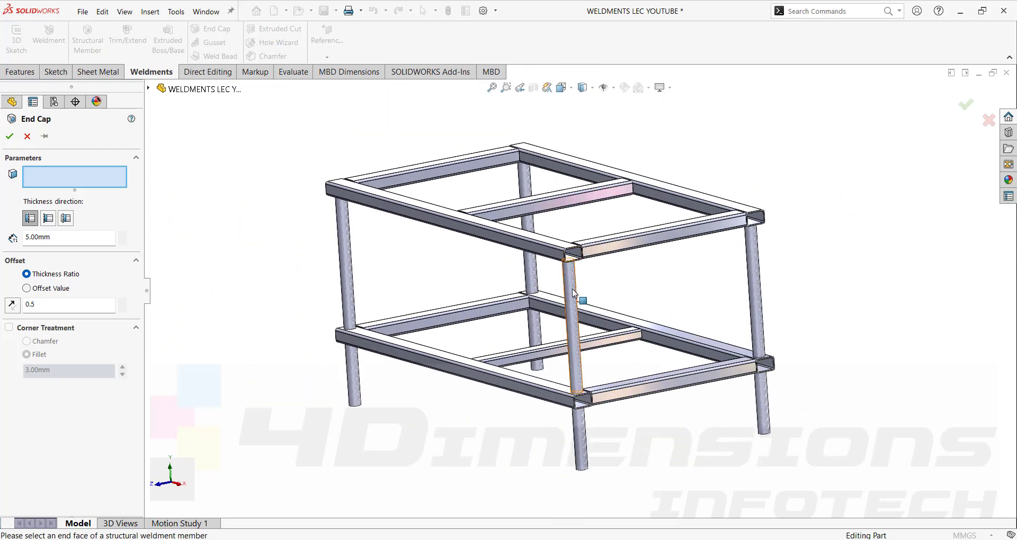
{"action": "scroll", "coordinate": [572, 294], "scroll_direction": "down", "scroll_amount": 2}
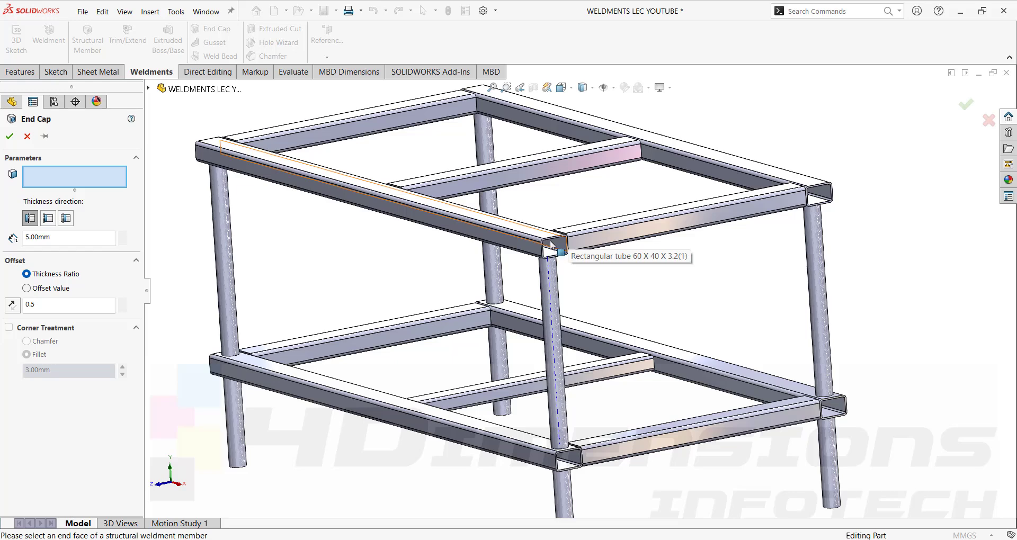
{"action": "scroll", "coordinate": [551, 245], "scroll_direction": "down", "scroll_amount": 2}
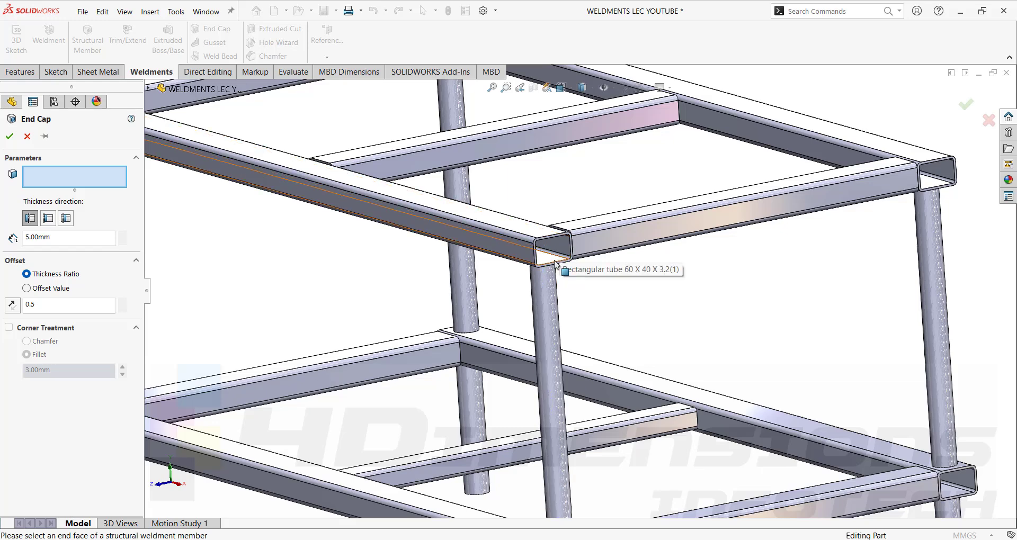
{"action": "scroll", "coordinate": [562, 252], "scroll_direction": "down", "scroll_amount": 3}
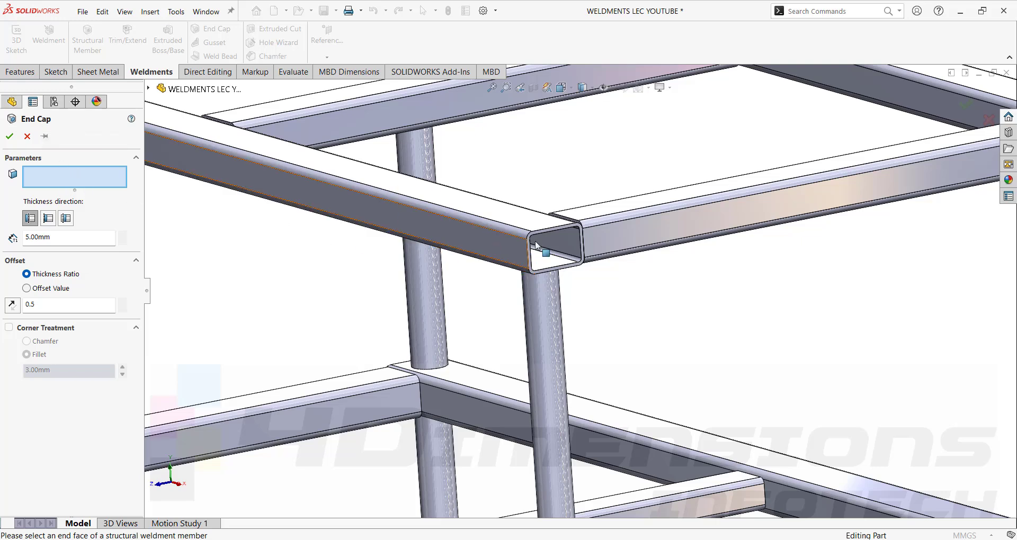
{"action": "scroll", "coordinate": [557, 249], "scroll_direction": "down", "scroll_amount": 3}
Pick the open tube end face for the cap and change the thickness ratio from 0.5 to 1.
{"action": "left_click", "coordinate": [554, 243]}
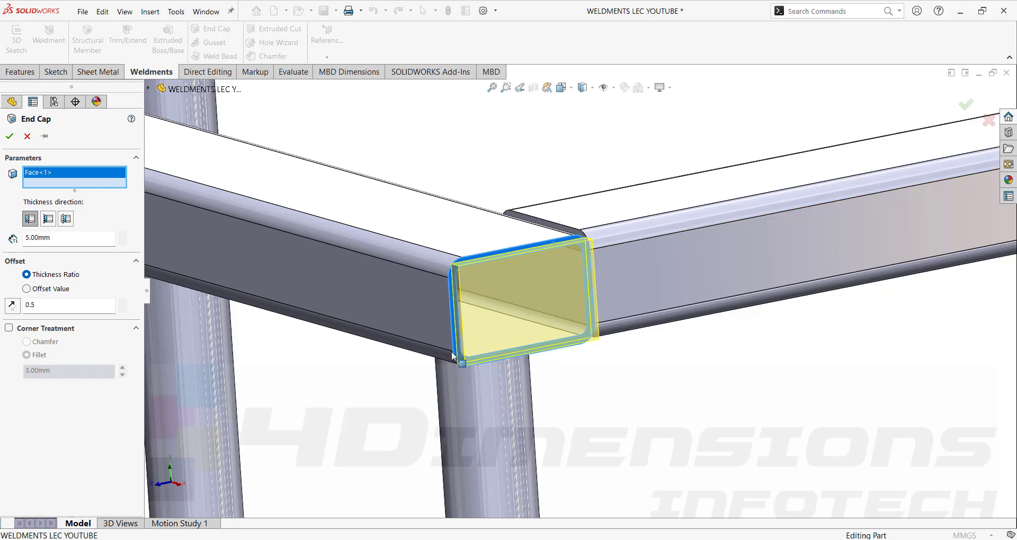
{"action": "scroll", "coordinate": [492, 269], "scroll_direction": "down", "scroll_amount": 5}
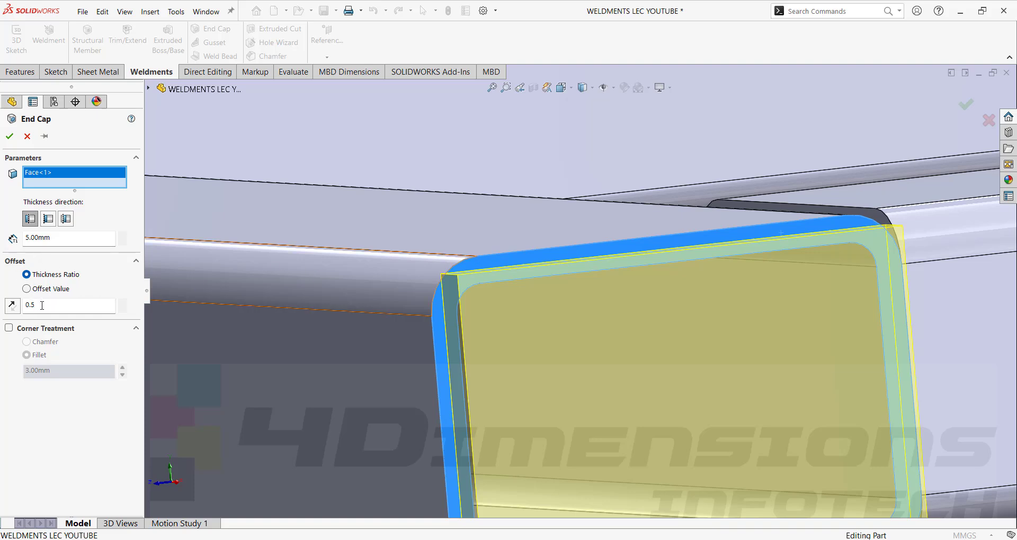
{"action": "left_click_drag", "start_coordinate": [41, 307], "coordinate": [2, 321]}
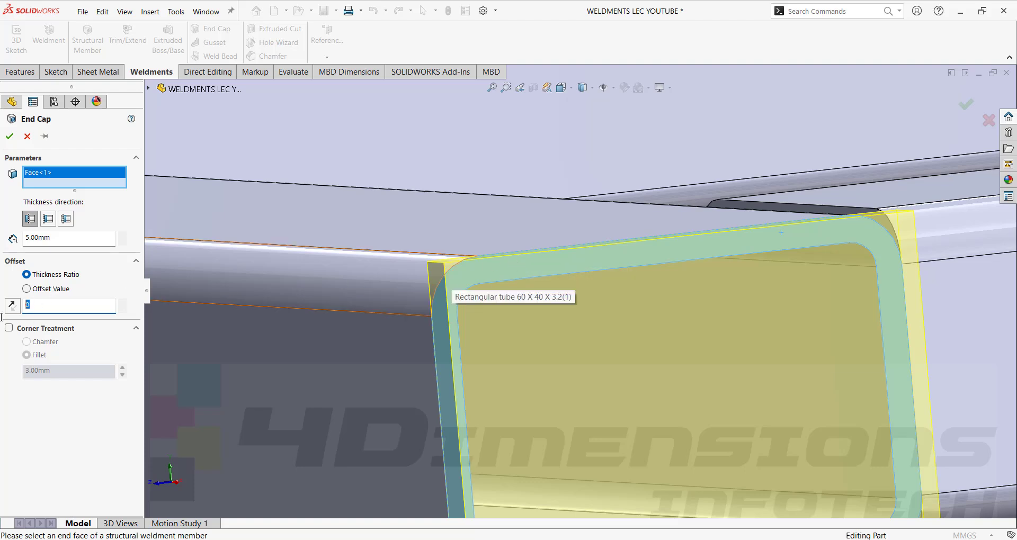
{"action": "type", "text": "1"}
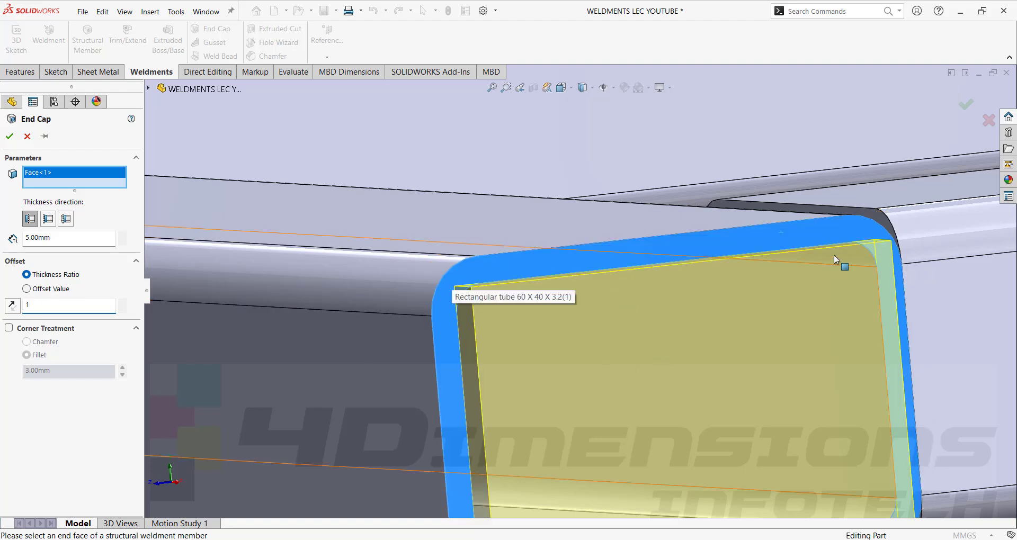
Enable 3.00 mm fillet corner treatment, keep 5.00 mm thickness, and create End cap1.
{"action": "scroll", "coordinate": [483, 226], "scroll_direction": "up", "scroll_amount": 3}
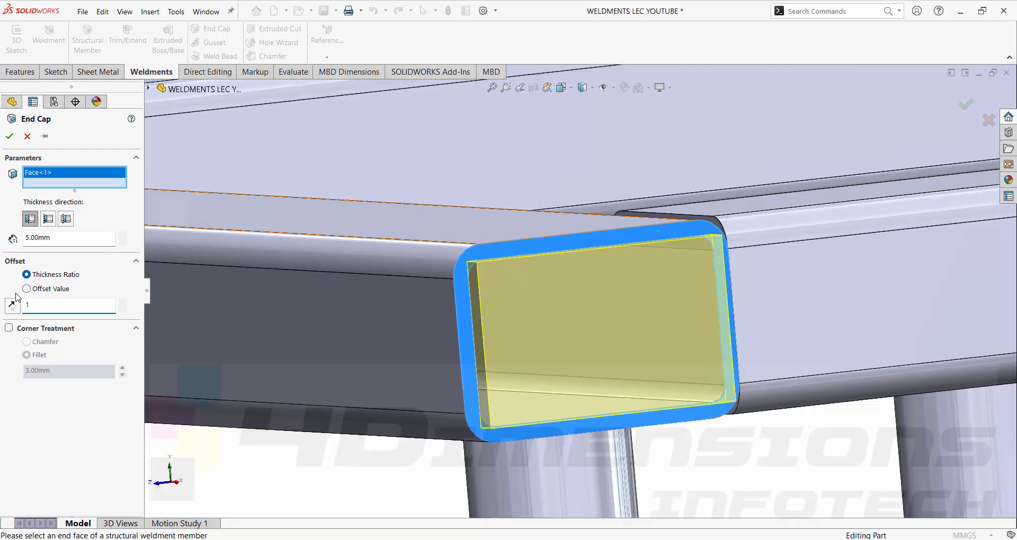
{"action": "left_click", "coordinate": [8, 328]}
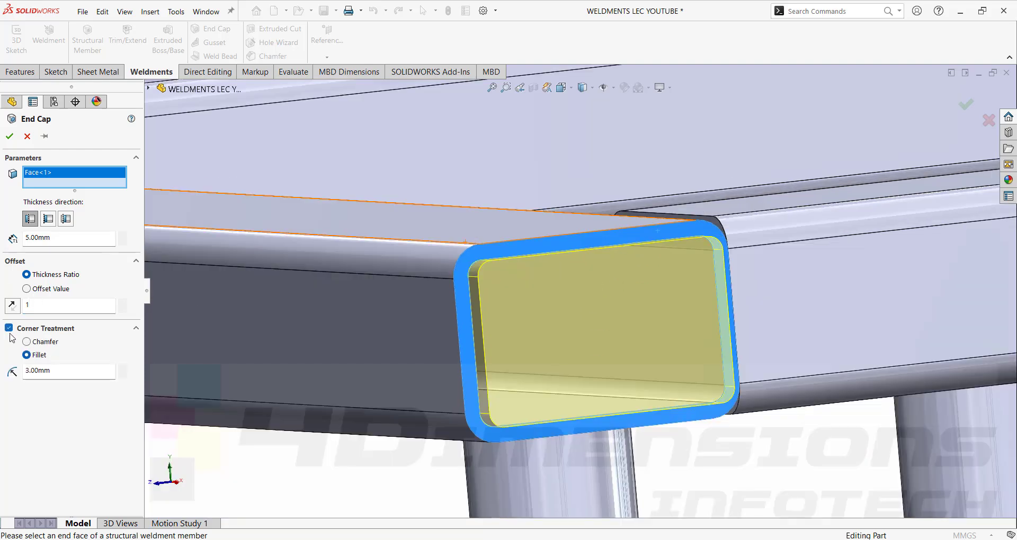
{"action": "left_click", "coordinate": [26, 341]}
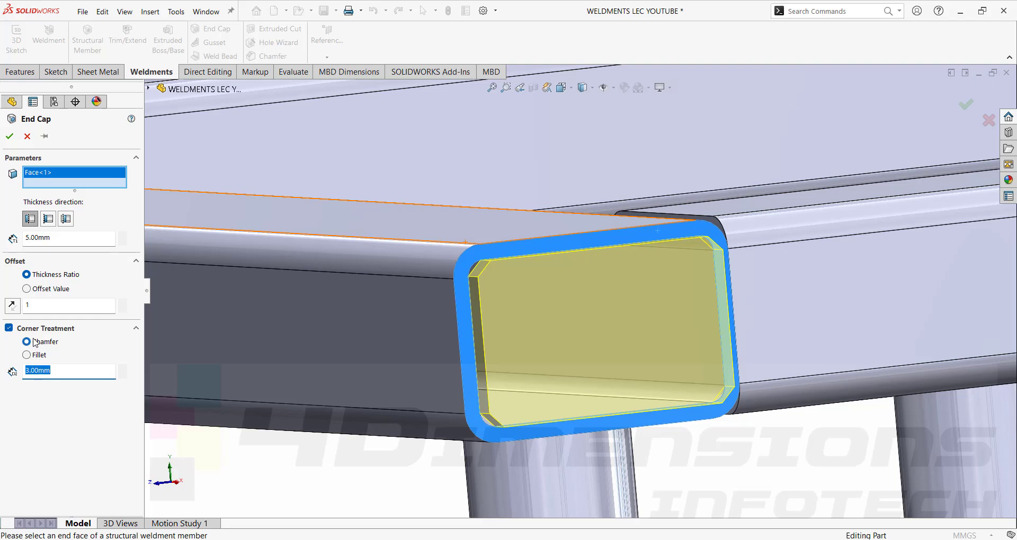
{"action": "left_click", "coordinate": [37, 356]}
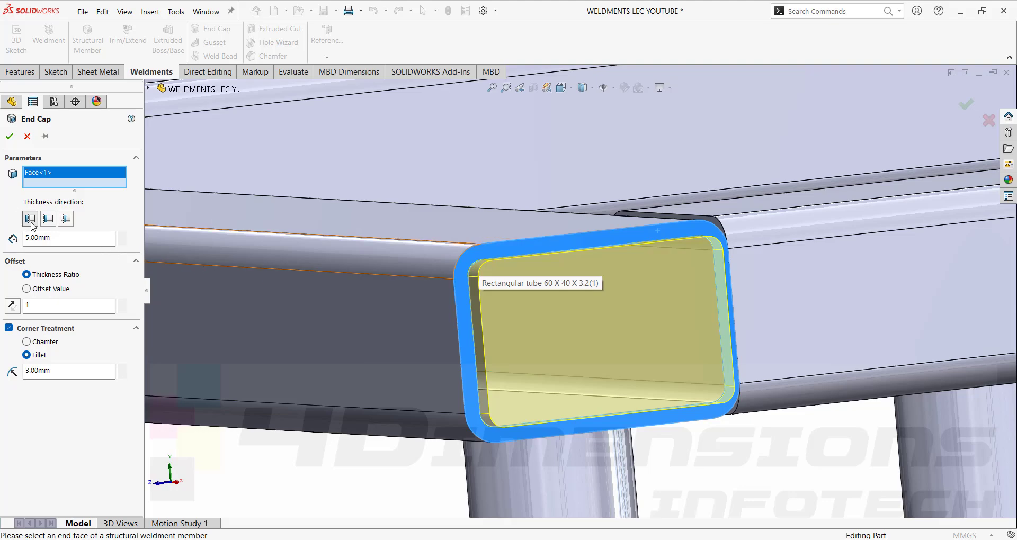
{"action": "scroll", "coordinate": [497, 329], "scroll_direction": "up", "scroll_amount": 2}
{"action": "middle_click_drag", "start_coordinate": [498, 329], "coordinate": [542, 325]}
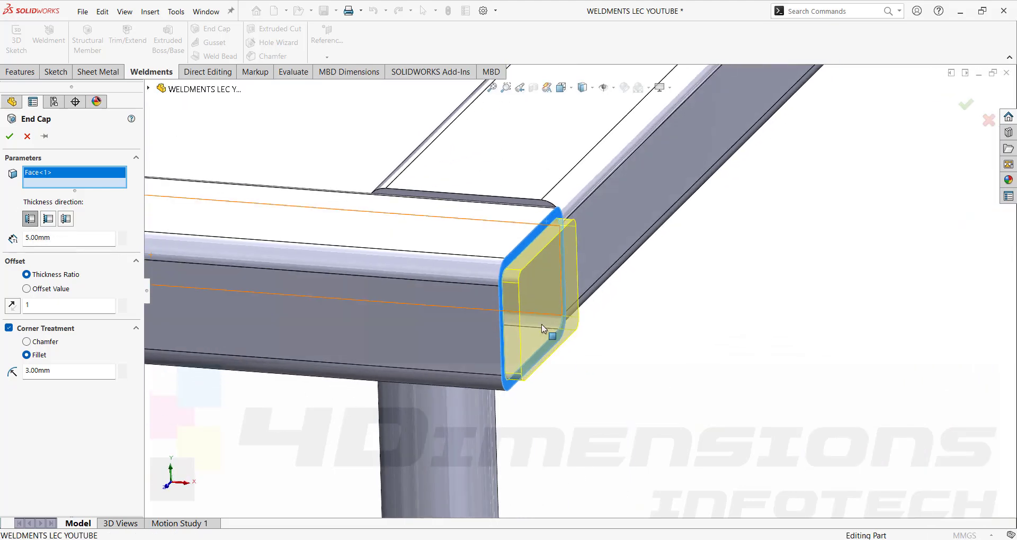
{"action": "scroll", "coordinate": [534, 290], "scroll_direction": "down", "scroll_amount": 3}
{"action": "scroll", "coordinate": [534, 290], "scroll_direction": "up", "scroll_amount": 1}
{"action": "mouse_move", "coordinate": [534, 291]}
{"action": "middle_mouse_down"}
{"action": "mouse_move", "coordinate": [556, 277]}
{"action": "mouse_move", "coordinate": [542, 290]}
{"action": "middle_mouse_up"}
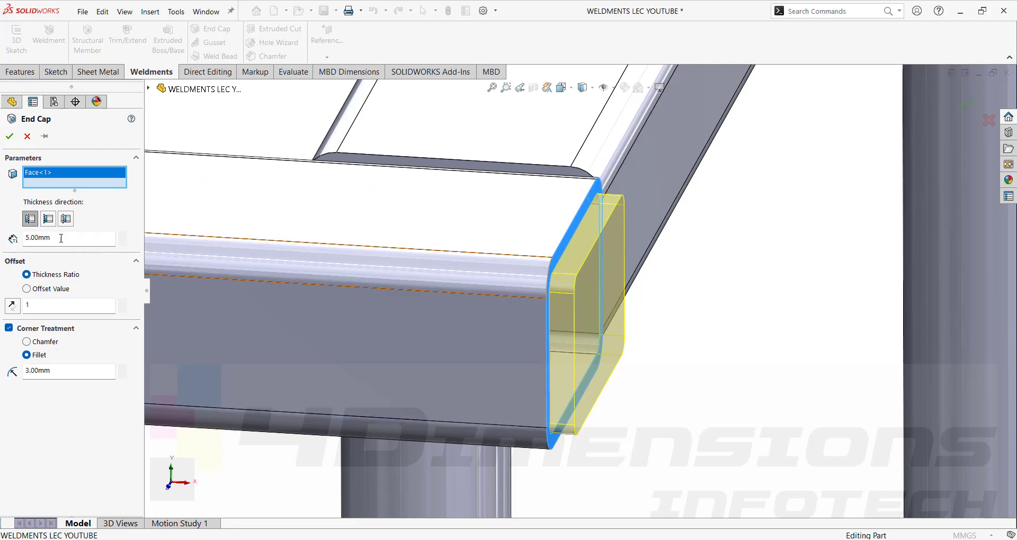
{"action": "type", "text": "8"}
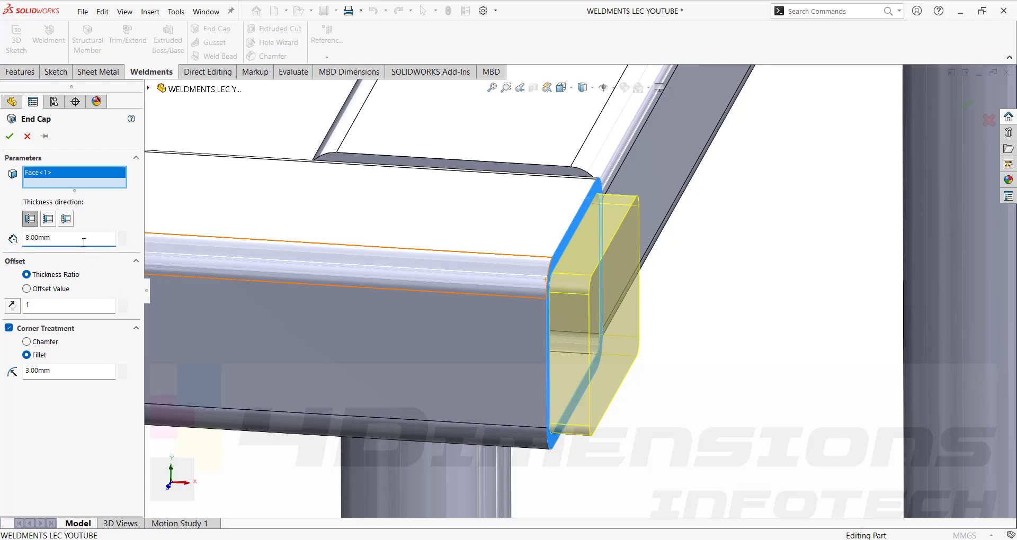
{"action": "type", "text": "3"}
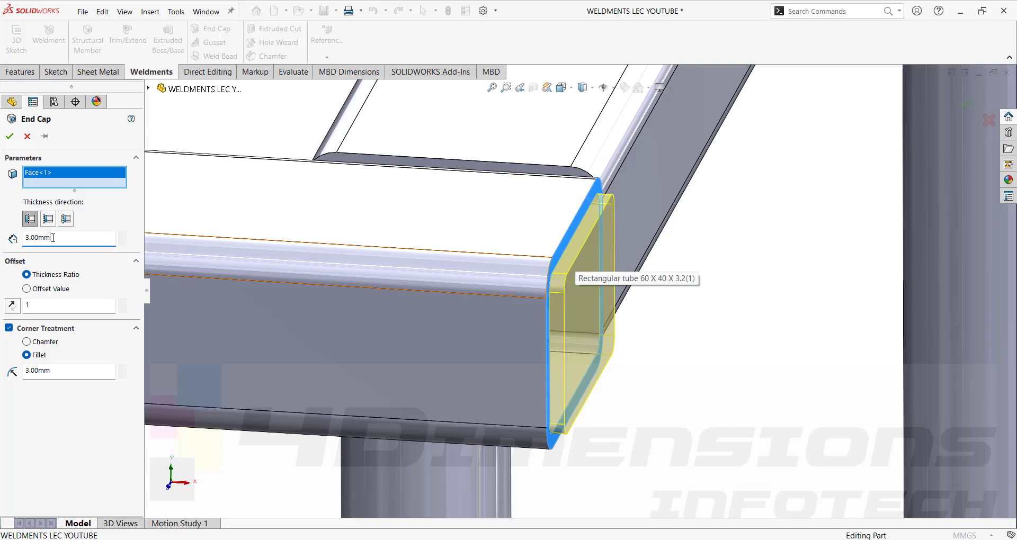
{"action": "key", "text": "Return"}
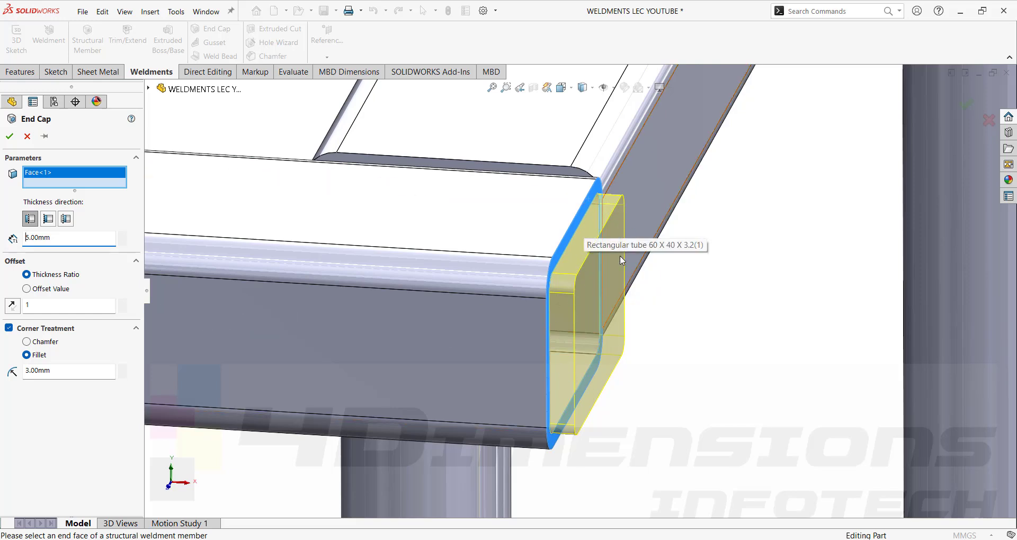
{"action": "key", "text": "Return"}
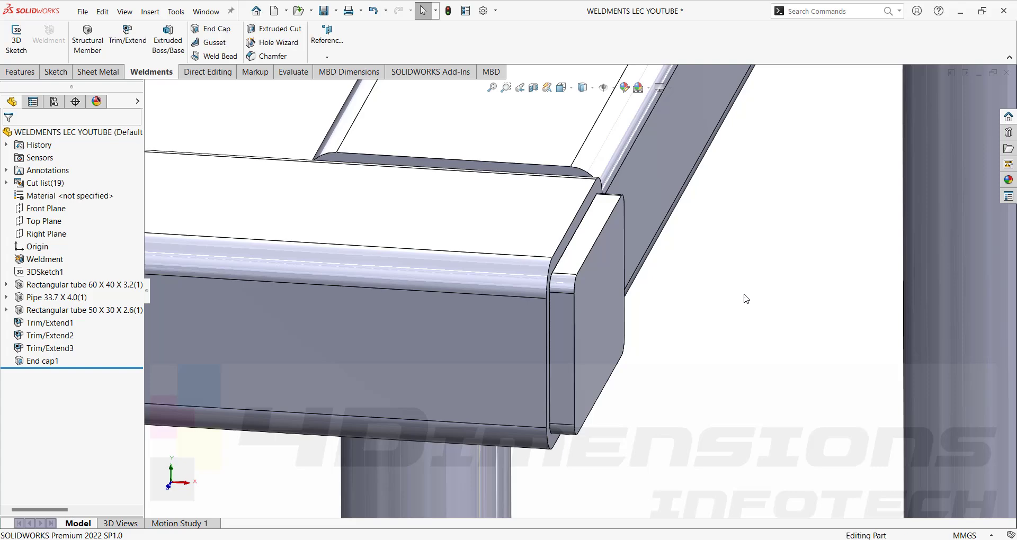
Orbit around the capped tube and inspect the end cap and leg tube faces.
{"action": "middle_click_drag", "start_coordinate": [742, 295], "coordinate": [742, 366]}
{"action": "scroll", "coordinate": [627, 397], "scroll_direction": "down", "scroll_amount": 5}
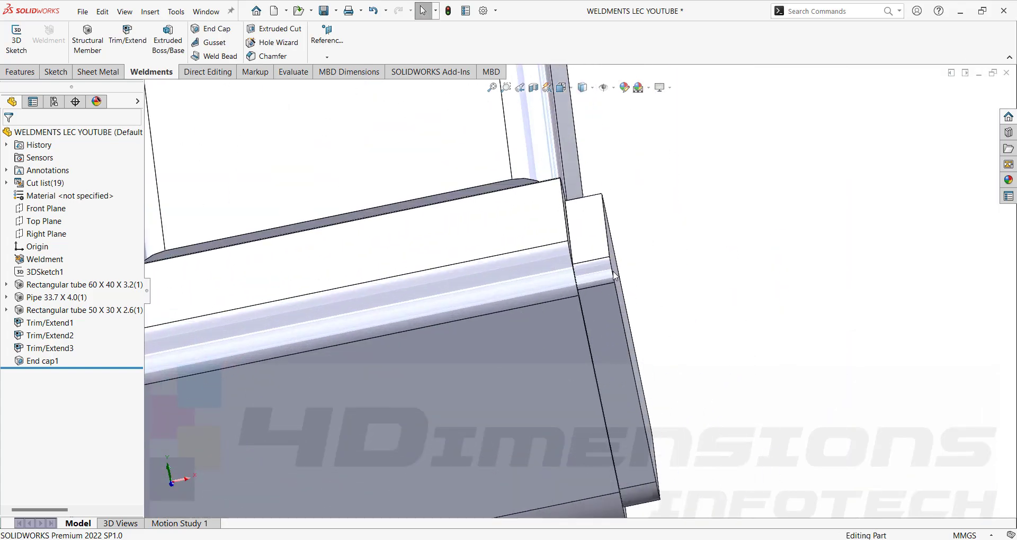
{"action": "middle_click_drag", "start_coordinate": [618, 299], "coordinate": [713, 224]}
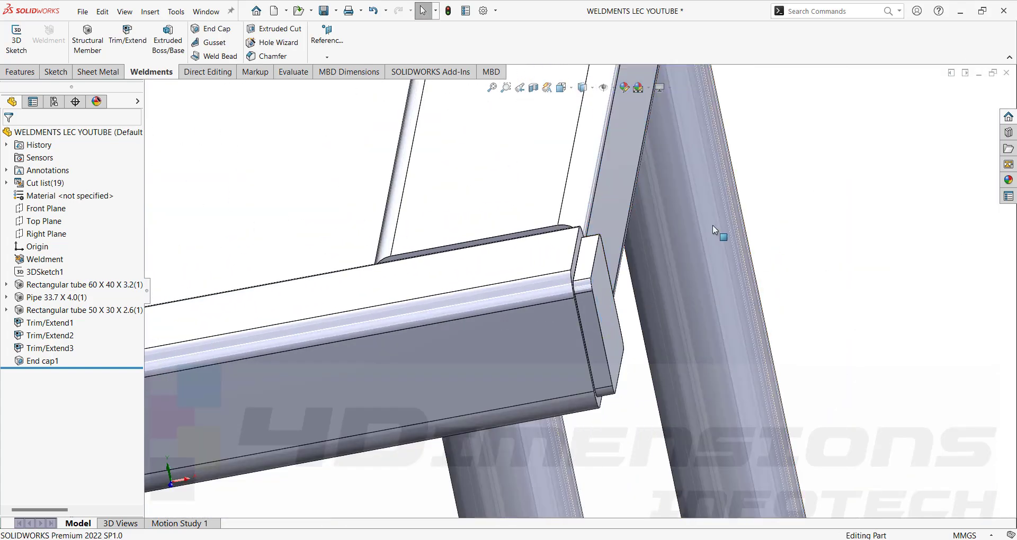
{"action": "left_click", "coordinate": [601, 285]}
{"action": "left_click", "coordinate": [603, 231]}
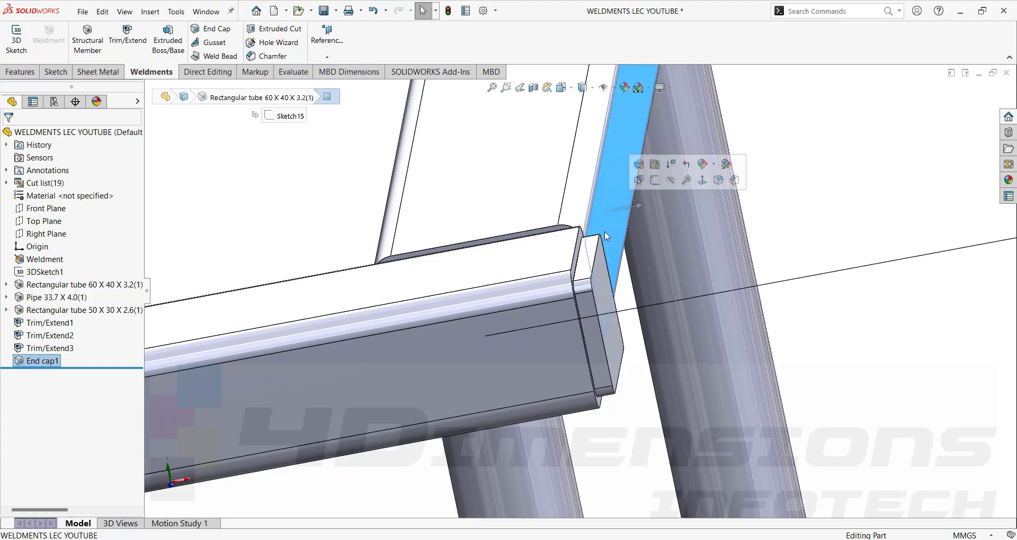
{"action": "left_click", "coordinate": [599, 270]}
{"action": "left_click", "coordinate": [319, 213]}
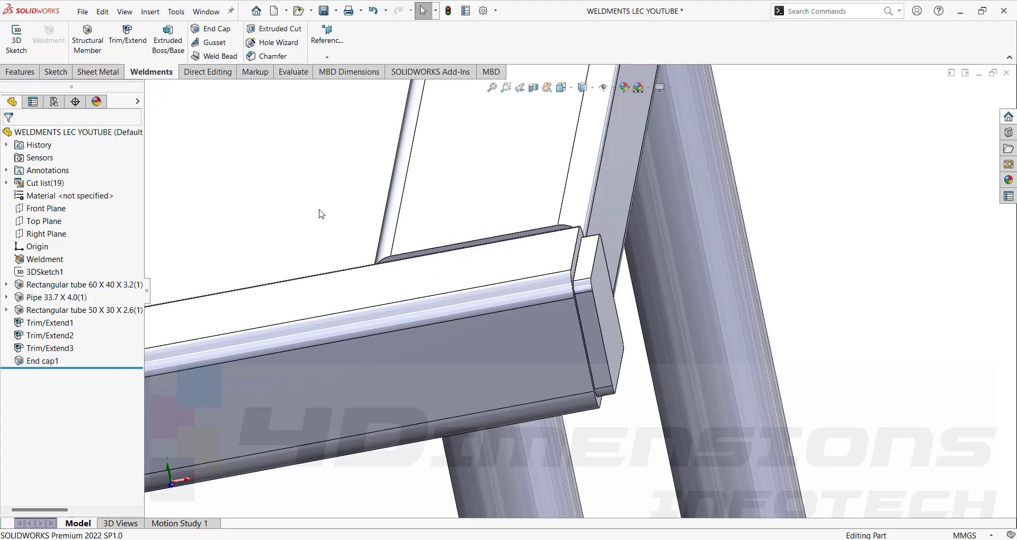
Edit End cap1 to use the Inward thickness direction and apply the change.
{"action": "left_click", "coordinate": [44, 365]}
{"action": "left_click", "coordinate": [51, 338]}
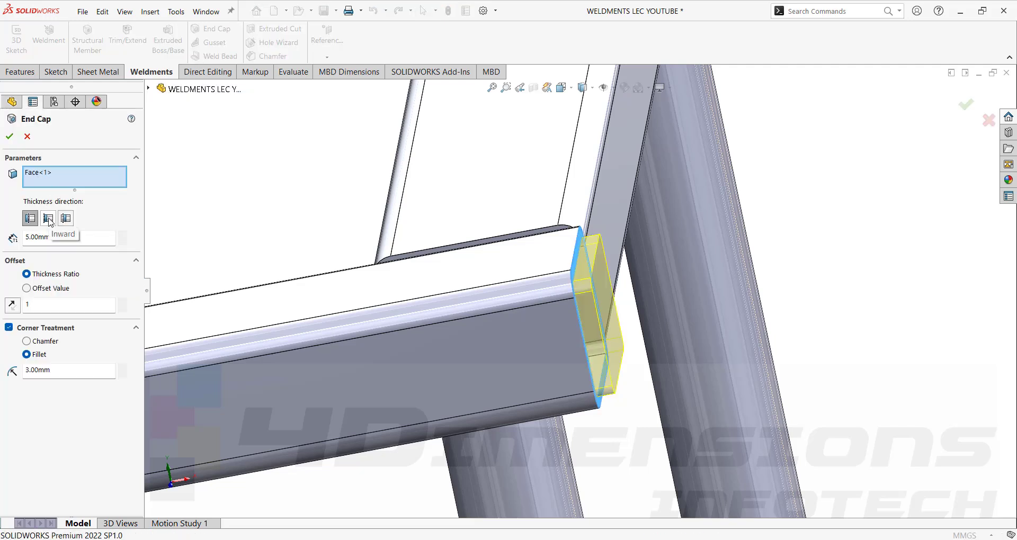
{"action": "left_click", "coordinate": [49, 219]}
{"action": "middle_click_drag", "start_coordinate": [662, 329], "coordinate": [575, 274]}
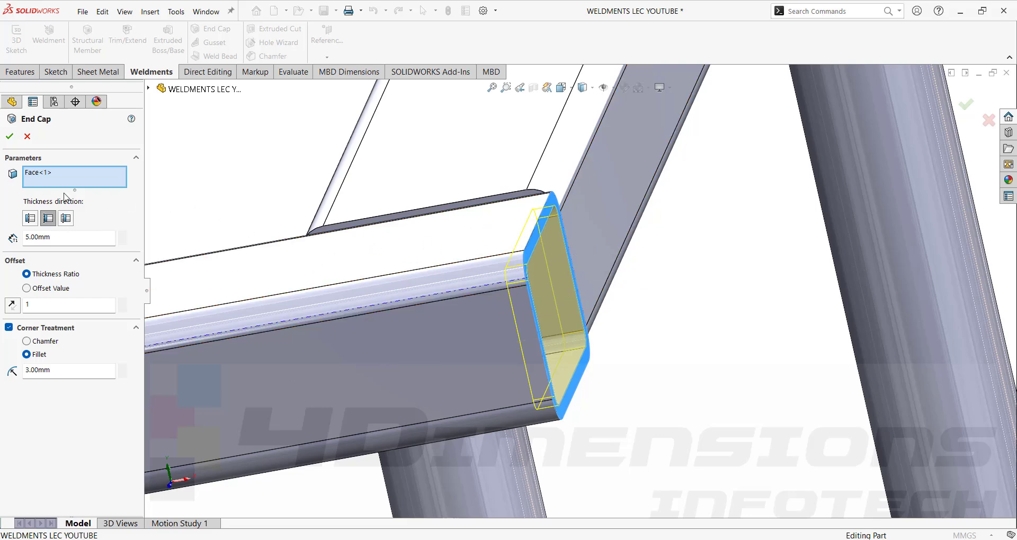
{"action": "left_click", "coordinate": [9, 137]}
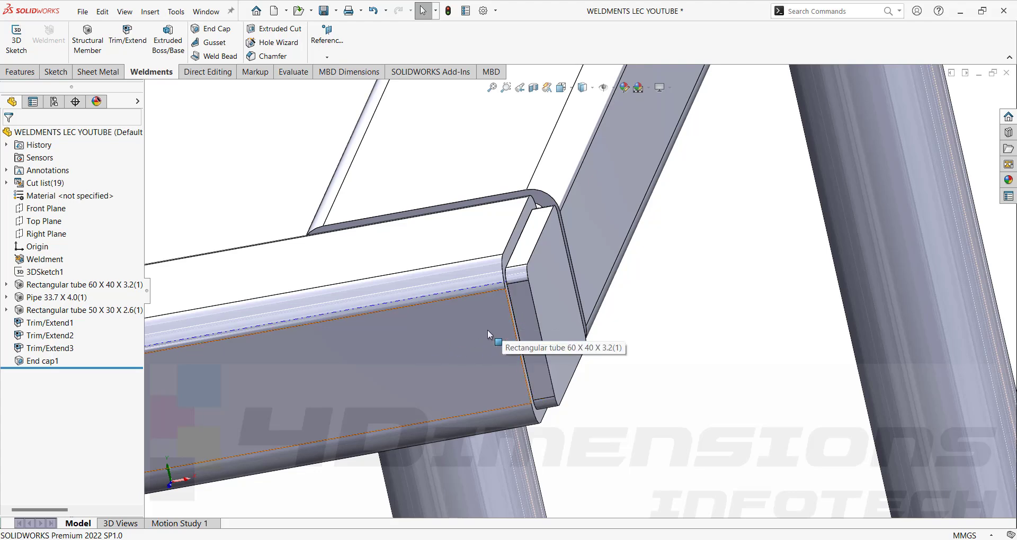
Inspect the capped tube end and its faces, then reopen End cap1 for editing.
{"action": "middle_click_drag", "start_coordinate": [555, 326], "coordinate": [584, 300]}
{"action": "scroll", "coordinate": [561, 299], "scroll_direction": "down", "scroll_amount": 2}
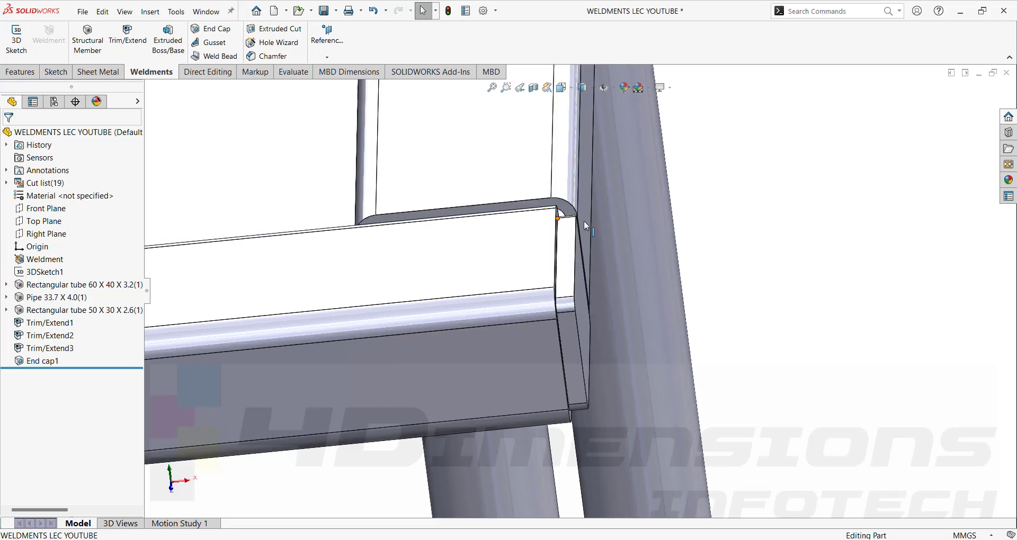
{"action": "middle_click_drag", "start_coordinate": [587, 274], "coordinate": [577, 308]}
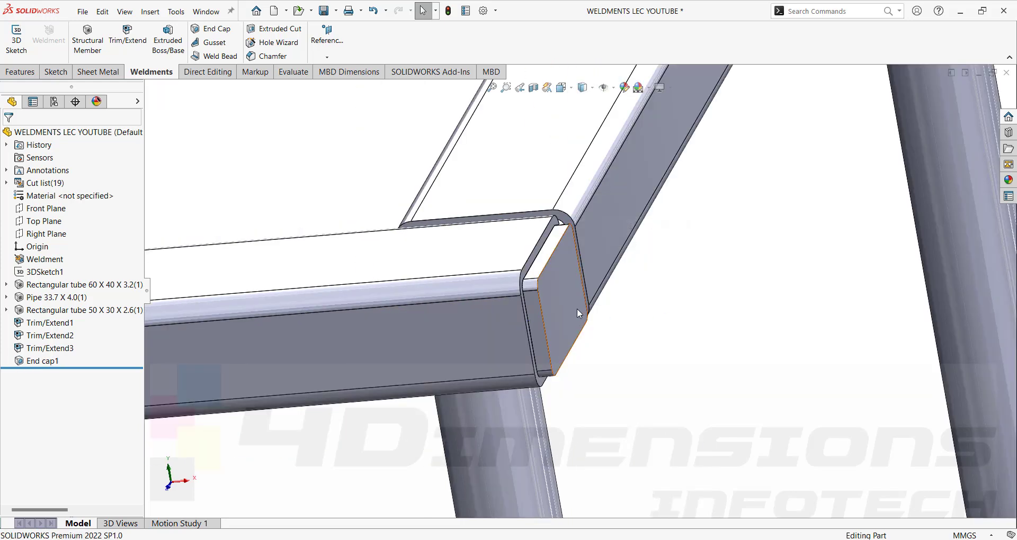
{"action": "left_click", "coordinate": [596, 233]}
{"action": "left_click", "coordinate": [564, 274], "text": "ctrl"}
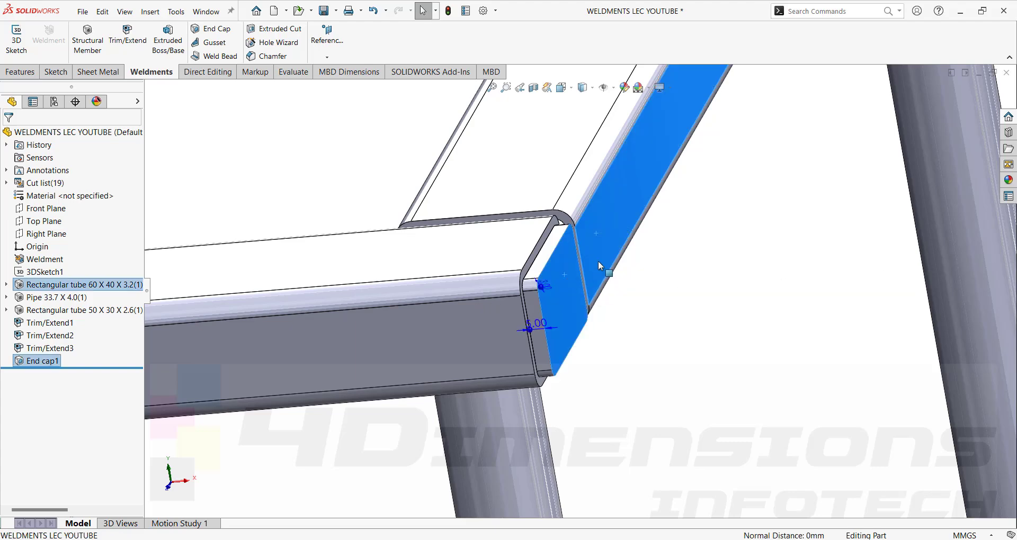
{"action": "middle_click_drag", "start_coordinate": [615, 332], "coordinate": [584, 321]}
{"action": "scroll", "coordinate": [567, 243], "scroll_direction": "down", "scroll_amount": 4}
{"action": "left_click", "coordinate": [511, 280]}
{"action": "key", "text": "Escape"}
{"action": "scroll", "coordinate": [589, 335], "scroll_direction": "up", "scroll_amount": 1}
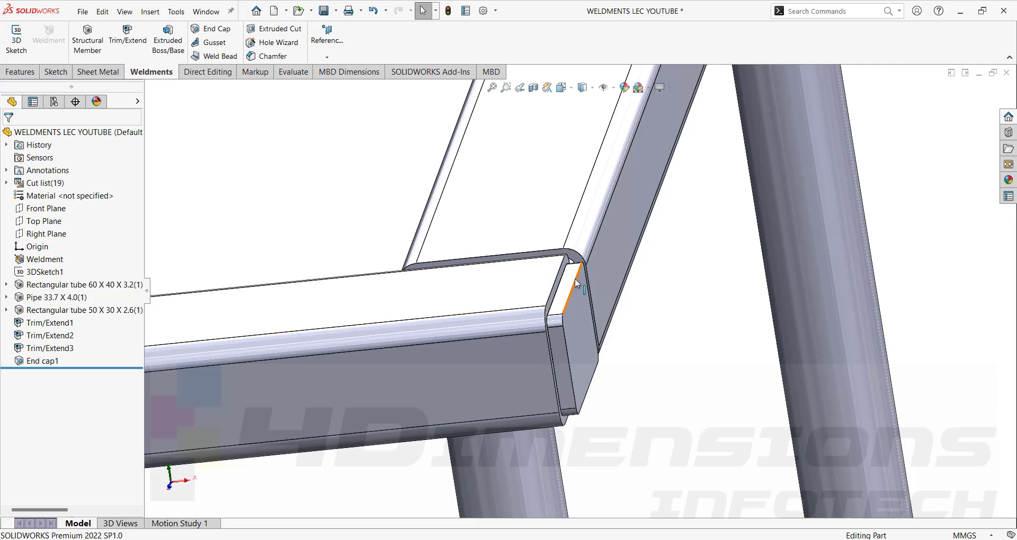
{"action": "double_click", "coordinate": [41, 361]}
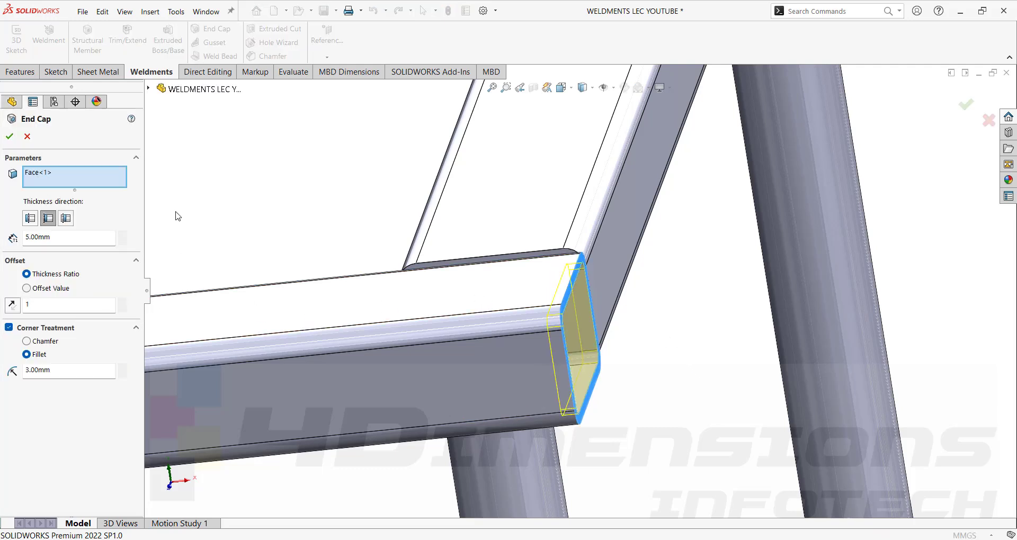
Switch the end cap to the Internal thickness direction and zoom in on the cap.
{"action": "left_click", "coordinate": [65, 218]}
{"action": "middle_click_drag", "start_coordinate": [615, 335], "coordinate": [548, 326]}
{"action": "scroll", "coordinate": [532, 335], "scroll_direction": "down", "scroll_amount": 3}
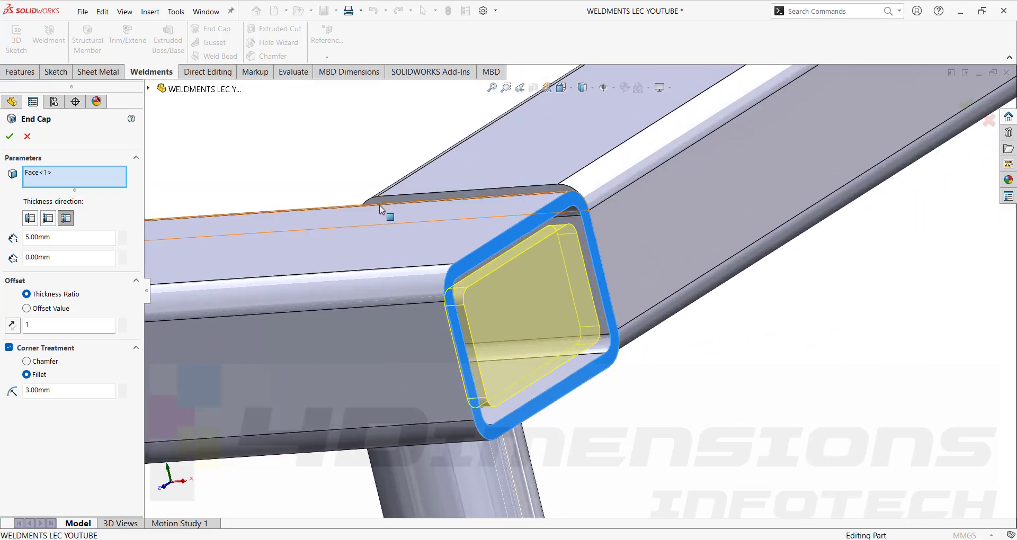
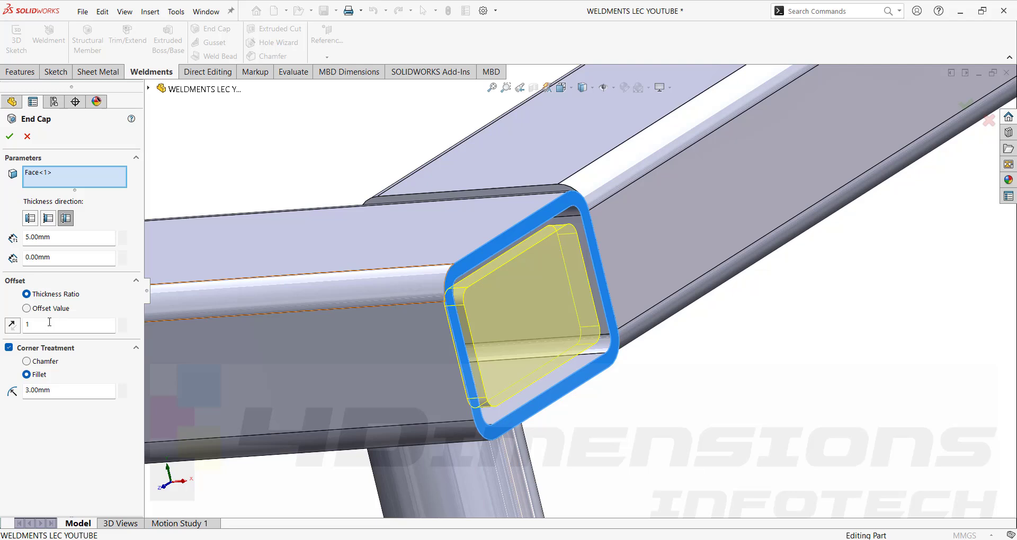
Set End cap1's thickness ratio offset to 0, keeping 5 mm thickness and 3 mm fillets.
{"action": "type", "text": "0"}
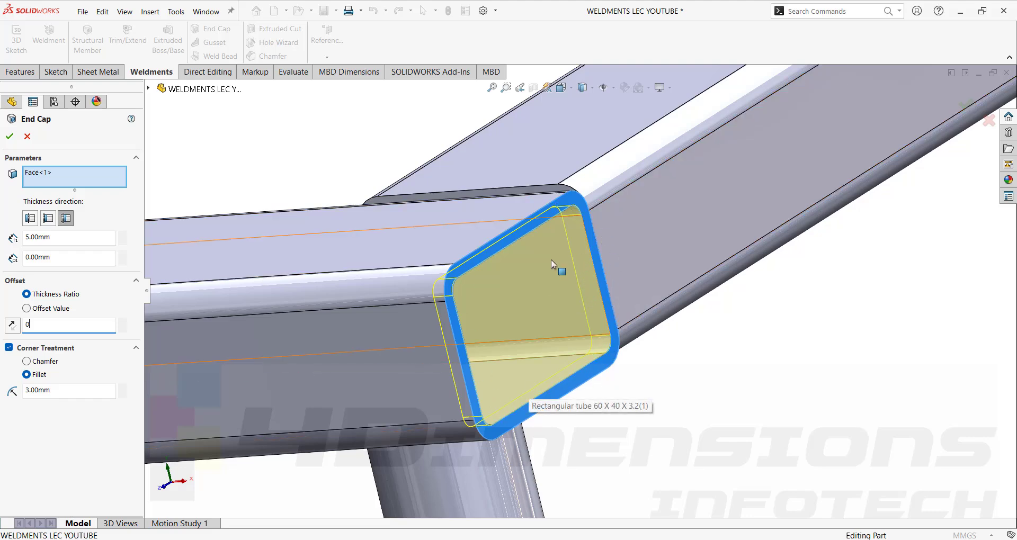
{"action": "scroll", "coordinate": [551, 259], "scroll_direction": "down", "scroll_amount": 5}
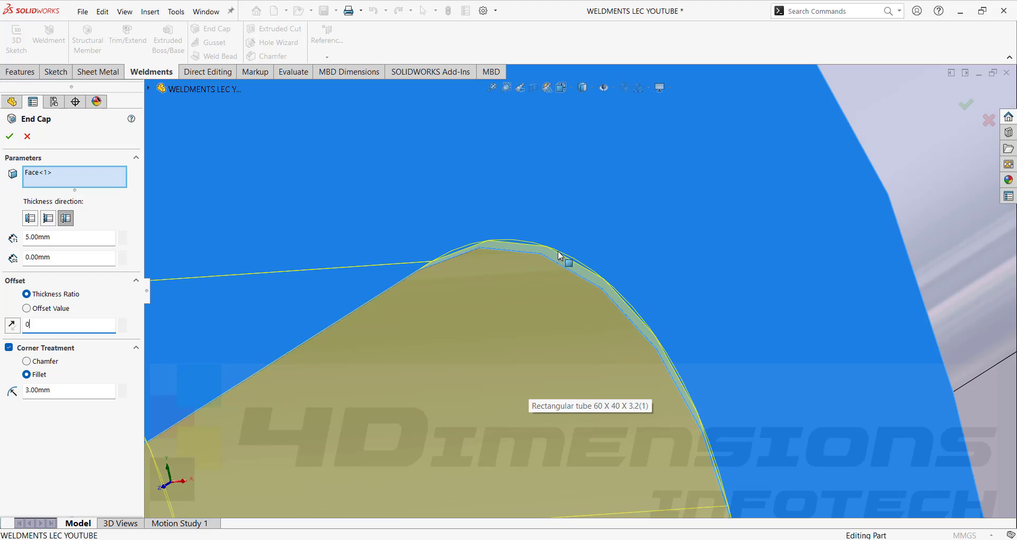
{"action": "scroll", "coordinate": [558, 290], "scroll_direction": "up", "scroll_amount": 3}
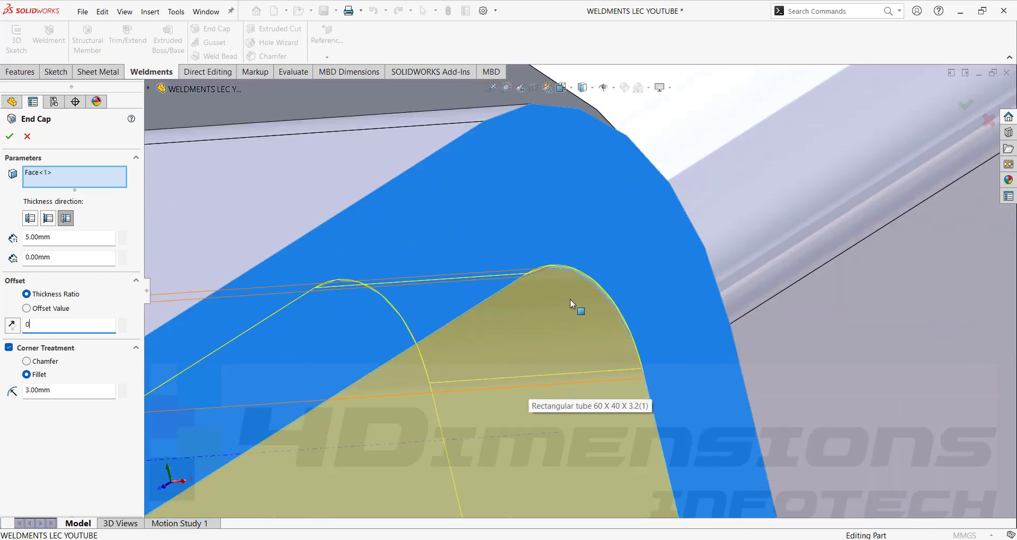
{"action": "scroll", "coordinate": [570, 300], "scroll_direction": "down", "scroll_amount": 2}
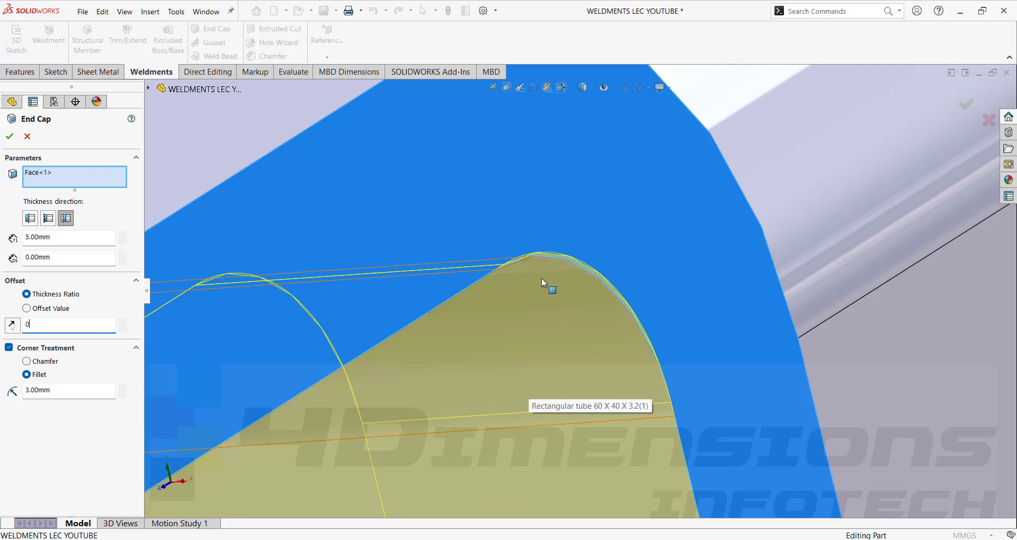
Accept the flush End cap1, then delete it from the feature tree.
{"action": "left_click", "coordinate": [9, 137]}
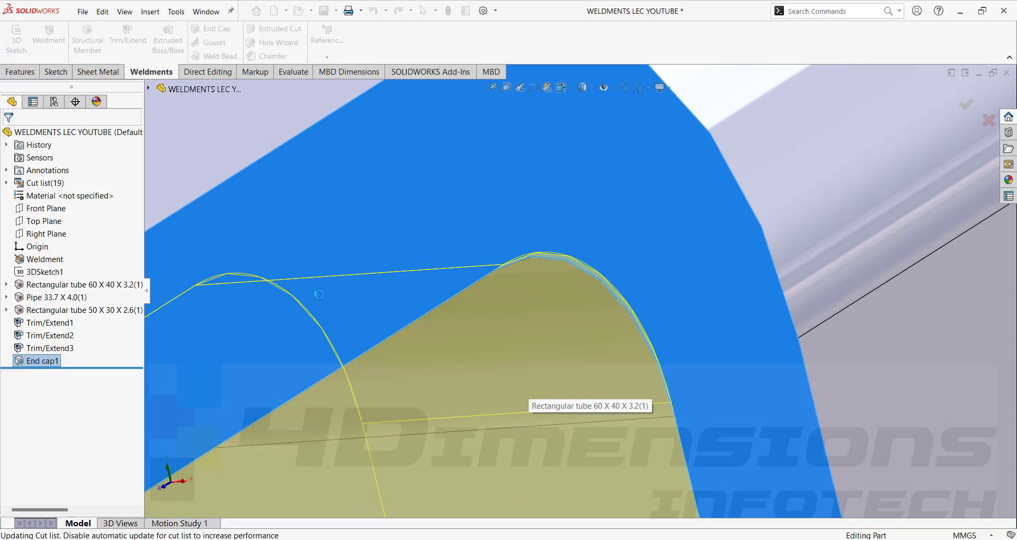
{"action": "scroll", "coordinate": [577, 322], "scroll_direction": "up", "scroll_amount": 6}
{"action": "scroll", "coordinate": [577, 322], "scroll_direction": "up", "scroll_amount": 2}
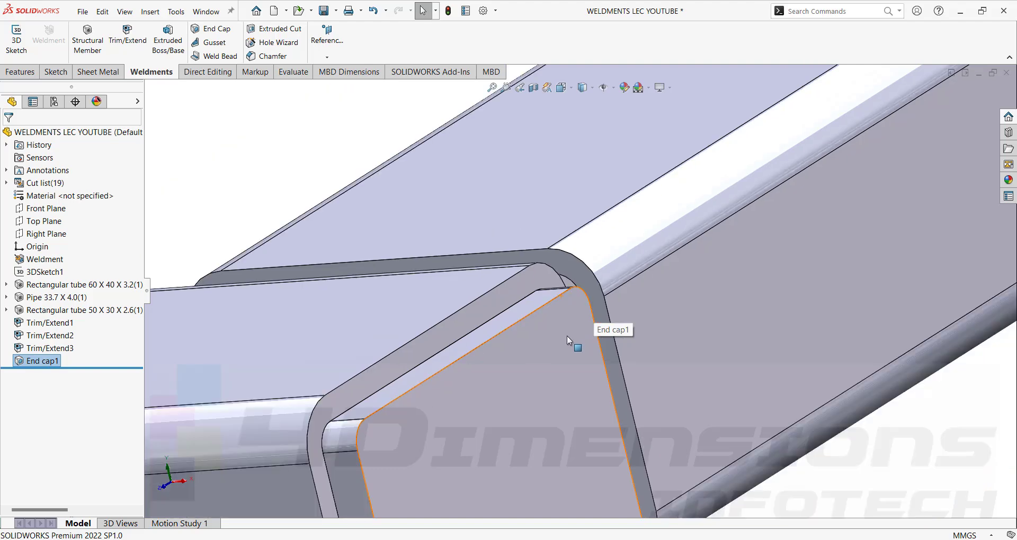
{"action": "left_click", "coordinate": [33, 362]}
{"action": "right_click", "coordinate": [39, 363]}
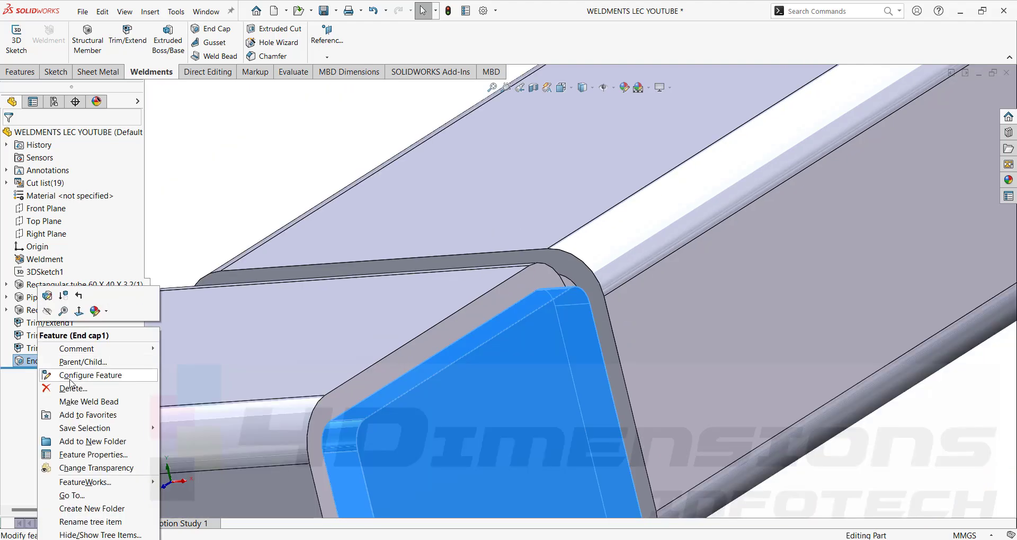
{"action": "left_click", "coordinate": [80, 451]}
{"action": "left_click", "coordinate": [584, 208]}
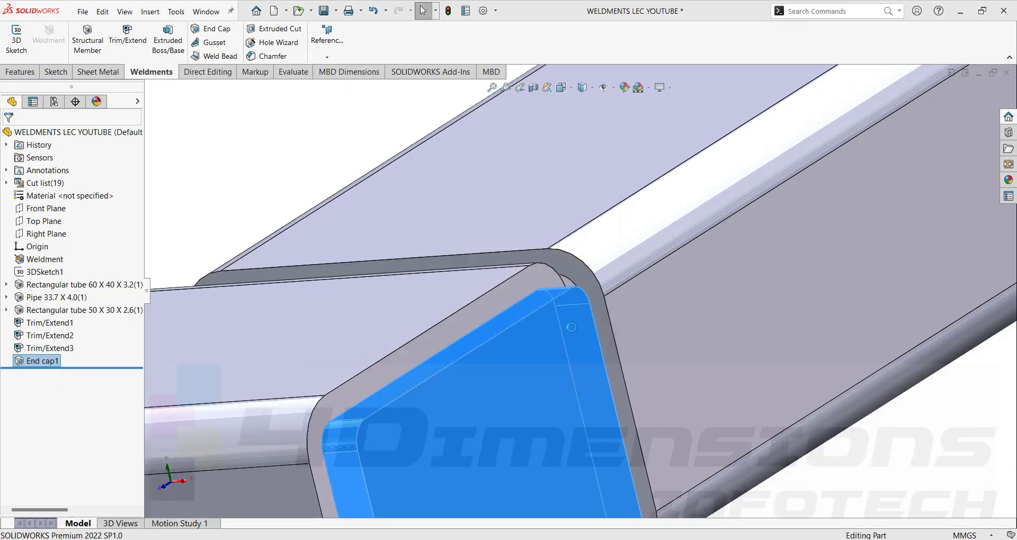
{"action": "left_click", "coordinate": [581, 295]}
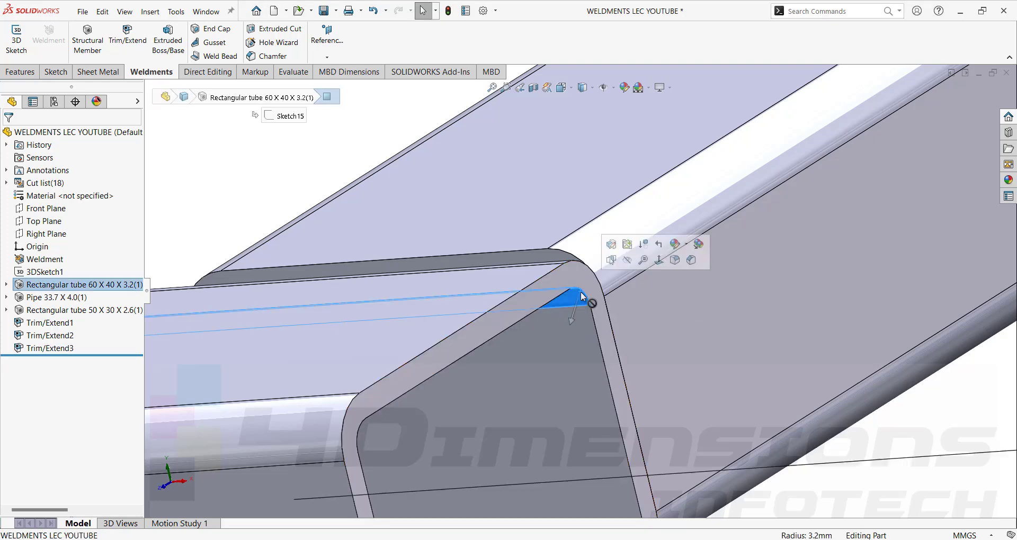
{"action": "key", "text": "Escape"}
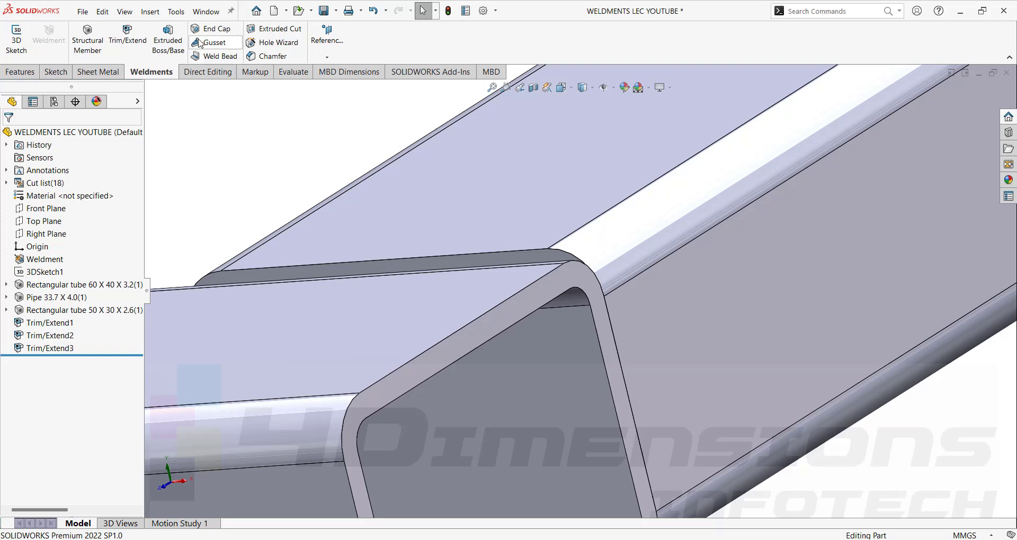
Create End cap2 on the tube end face, Internal direction with 3.20 mm fillet corners.
{"action": "left_click", "coordinate": [216, 29]}
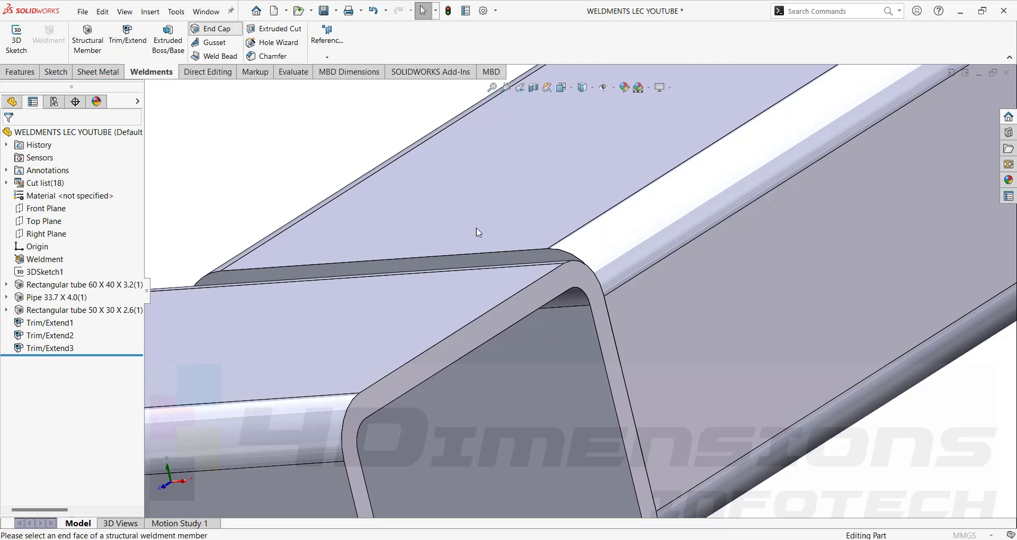
{"action": "left_click", "coordinate": [542, 300]}
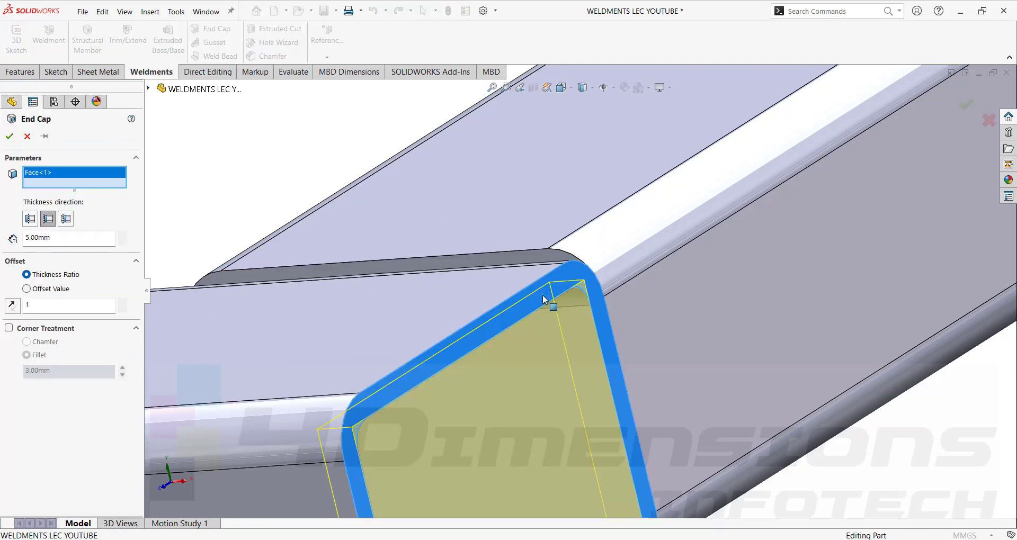
{"action": "left_click", "coordinate": [8, 328]}
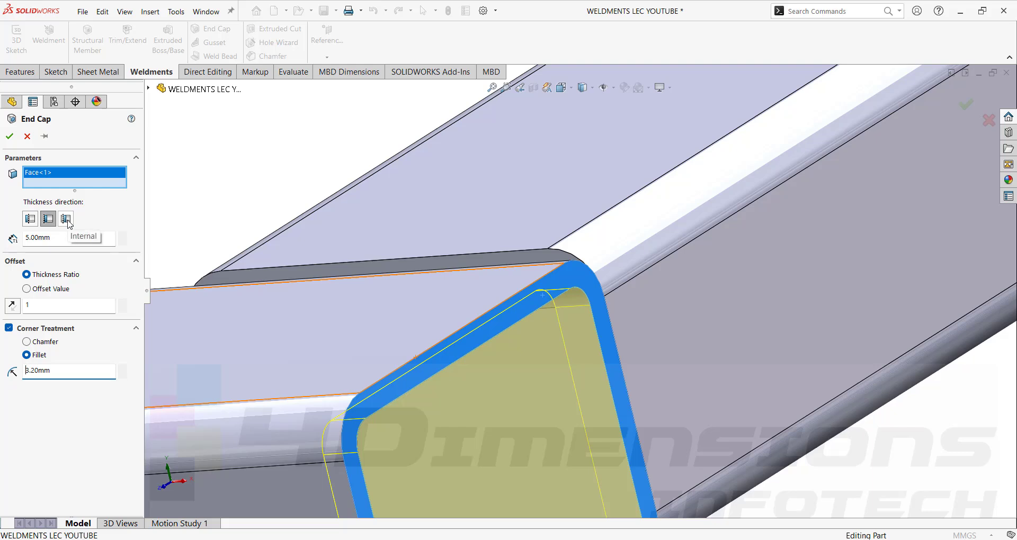
{"action": "left_click", "coordinate": [66, 219]}
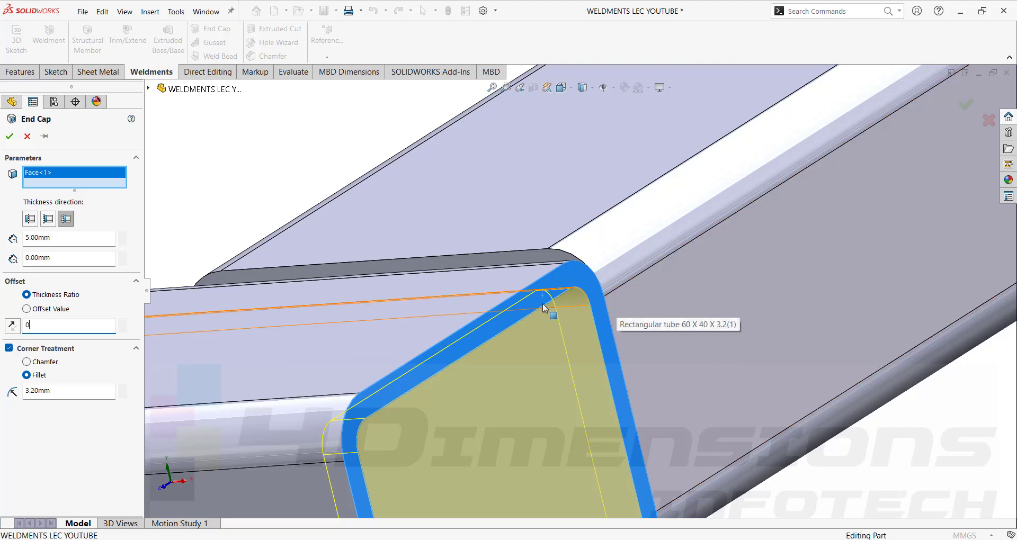
{"action": "scroll", "coordinate": [609, 315], "scroll_direction": "up", "scroll_amount": 5}
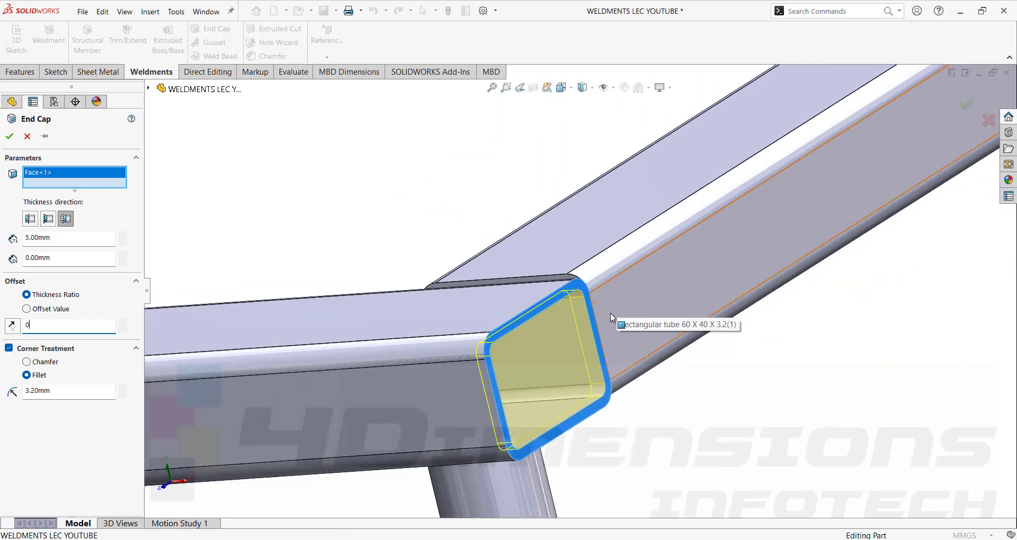
{"action": "left_click", "coordinate": [9, 136]}
Check End cap2's dimensions on the tube end, then reopen End cap2 for editing.
{"action": "scroll", "coordinate": [586, 302], "scroll_direction": "down", "scroll_amount": 3}
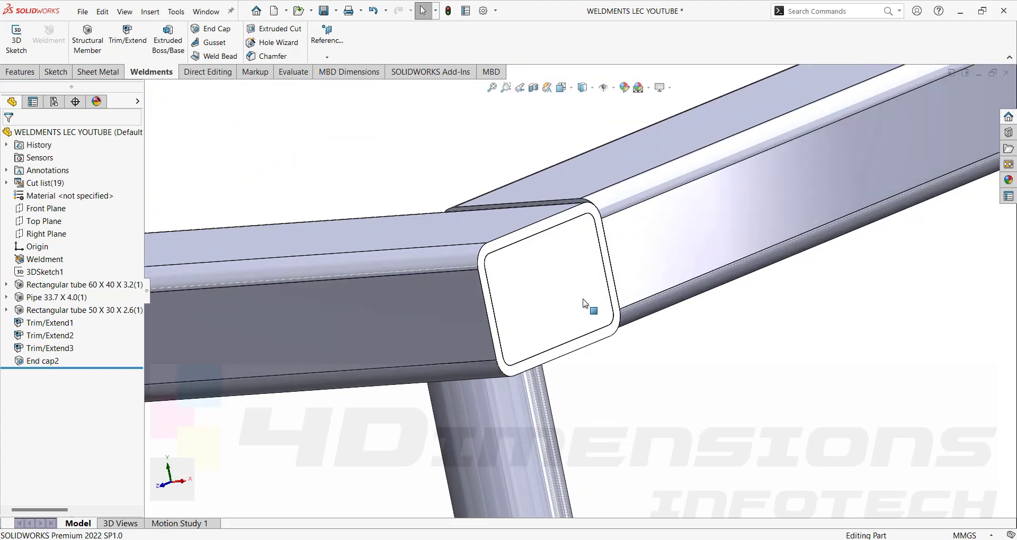
{"action": "left_click", "coordinate": [577, 296]}
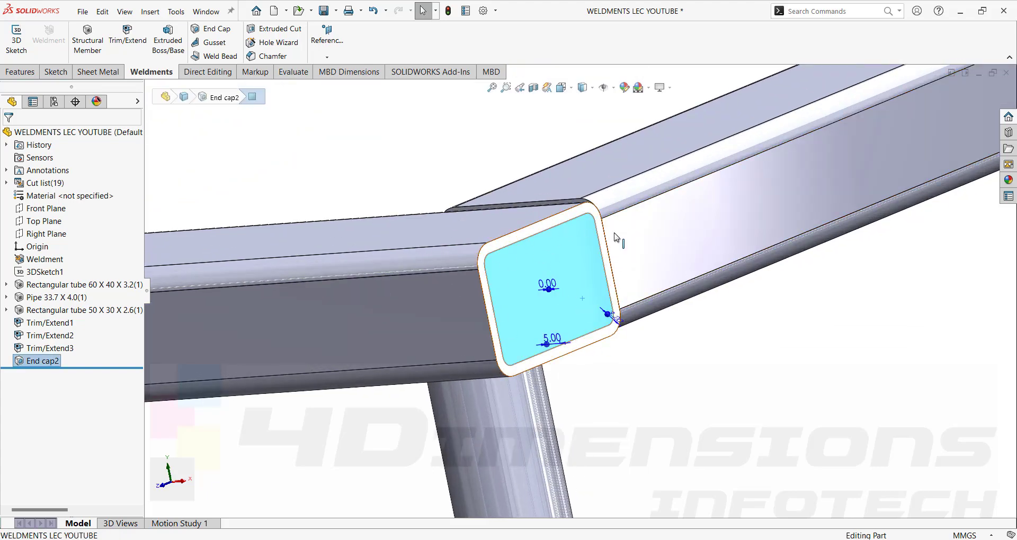
{"action": "left_click", "coordinate": [711, 418]}
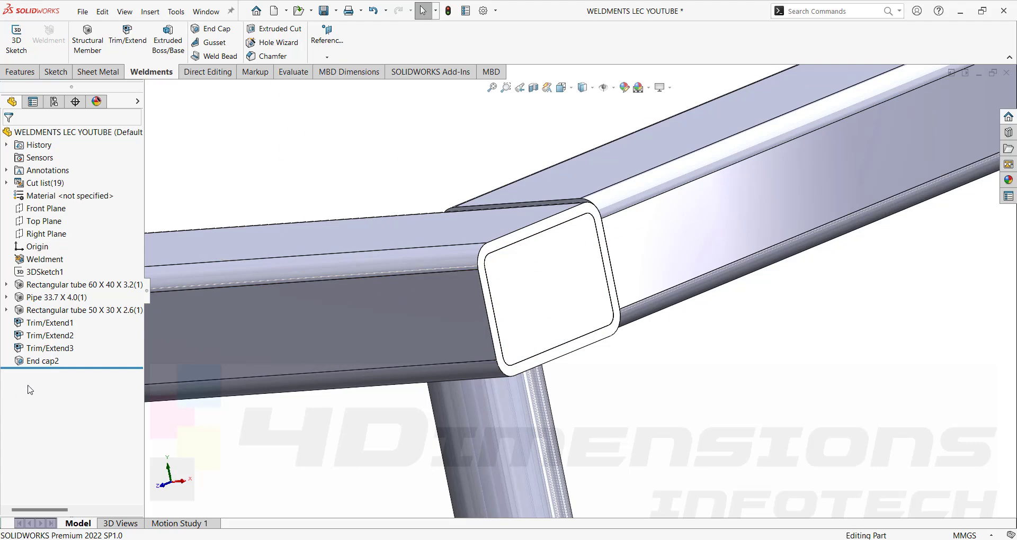
{"action": "left_click", "coordinate": [43, 361]}
{"action": "left_click", "coordinate": [52, 334]}
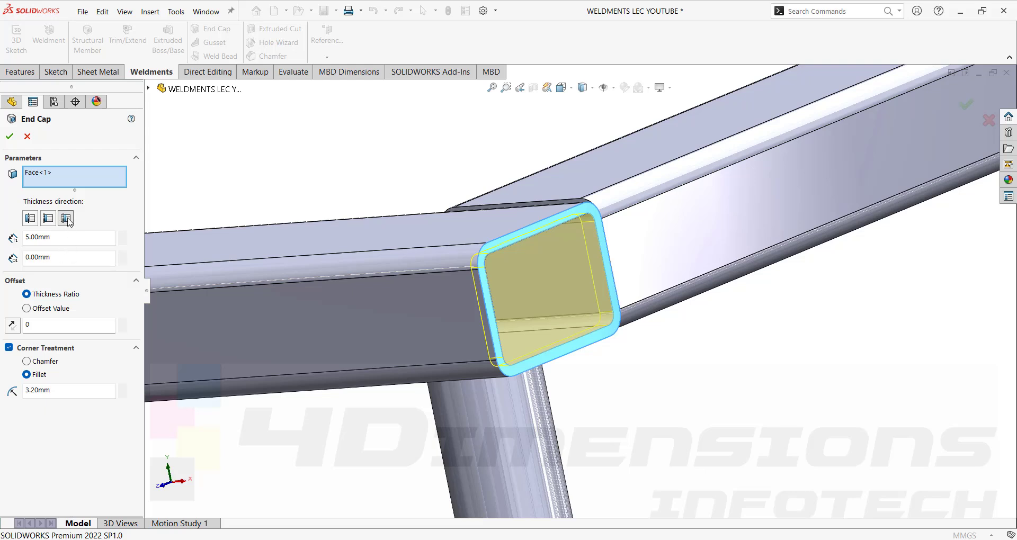
Set End cap2 to the Internal direction with a 10 mm second thickness value.
{"action": "left_click", "coordinate": [48, 219]}
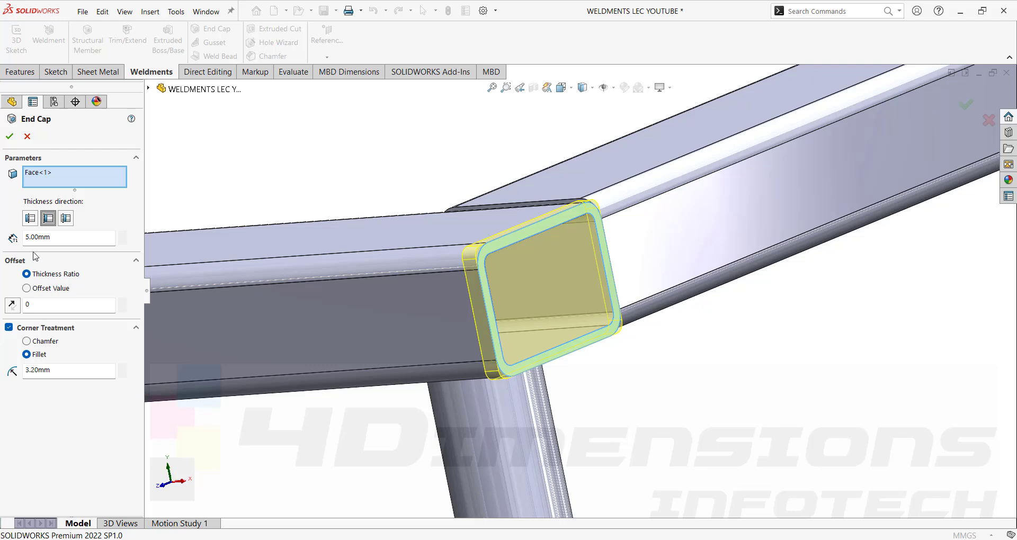
{"action": "left_click", "coordinate": [30, 219]}
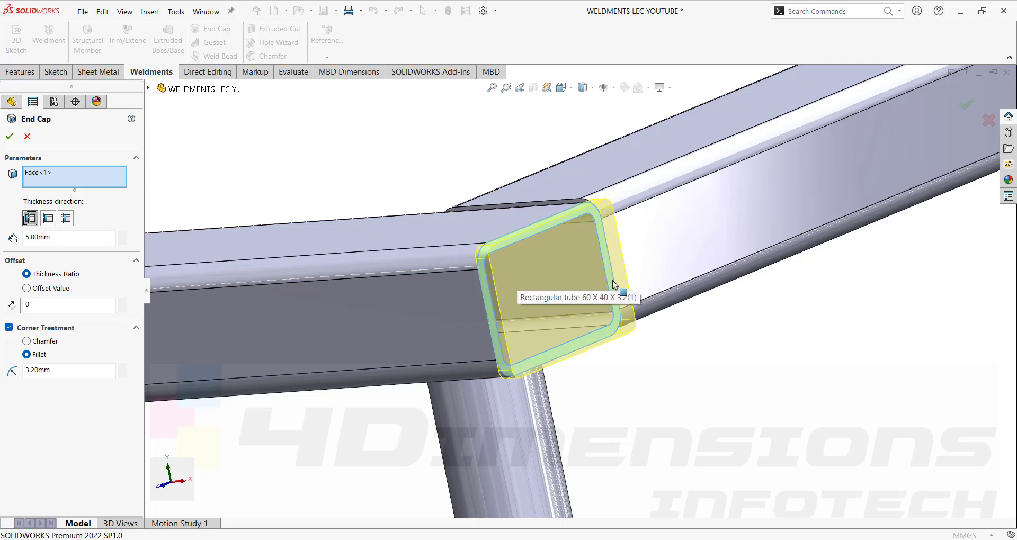
{"action": "left_click", "coordinate": [66, 219]}
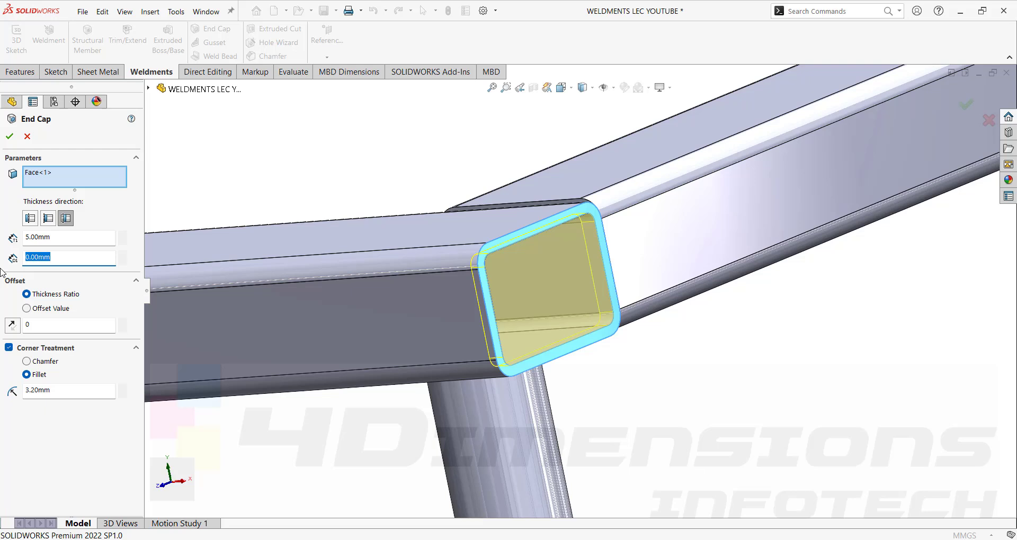
{"action": "type", "text": "10"}
{"action": "key", "text": "Return"}
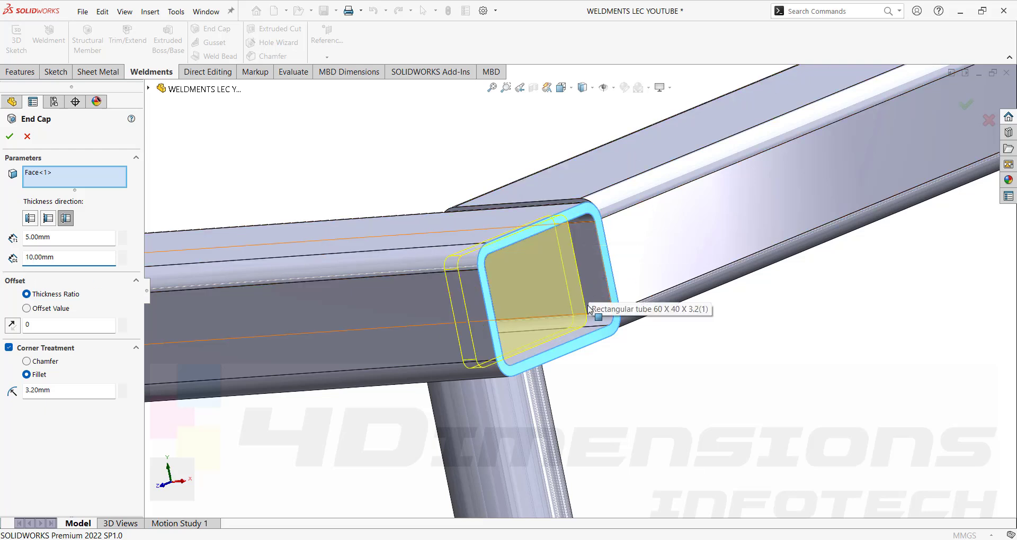
{"action": "left_click", "coordinate": [8, 136]}
Orbit around the whole frame and reopen End cap2 for editing.
{"action": "middle_click_drag", "start_coordinate": [432, 168], "coordinate": [573, 346]}
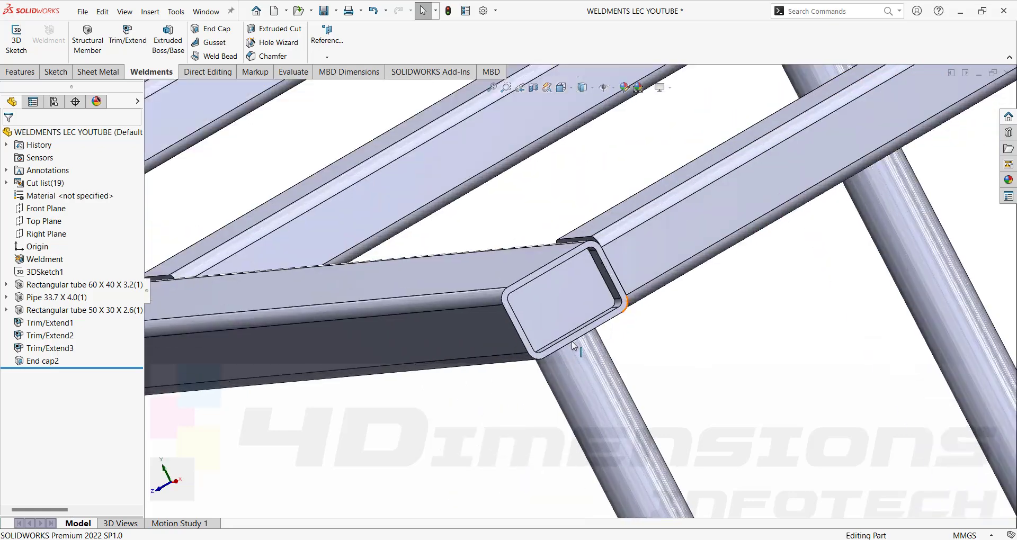
{"action": "scroll", "coordinate": [572, 346], "scroll_direction": "down", "scroll_amount": 2}
{"action": "scroll", "coordinate": [631, 321], "scroll_direction": "up", "scroll_amount": 7}
{"action": "middle_click_drag", "start_coordinate": [633, 321], "coordinate": [647, 297]}
{"action": "scroll", "coordinate": [647, 297], "scroll_direction": "up", "scroll_amount": 4}
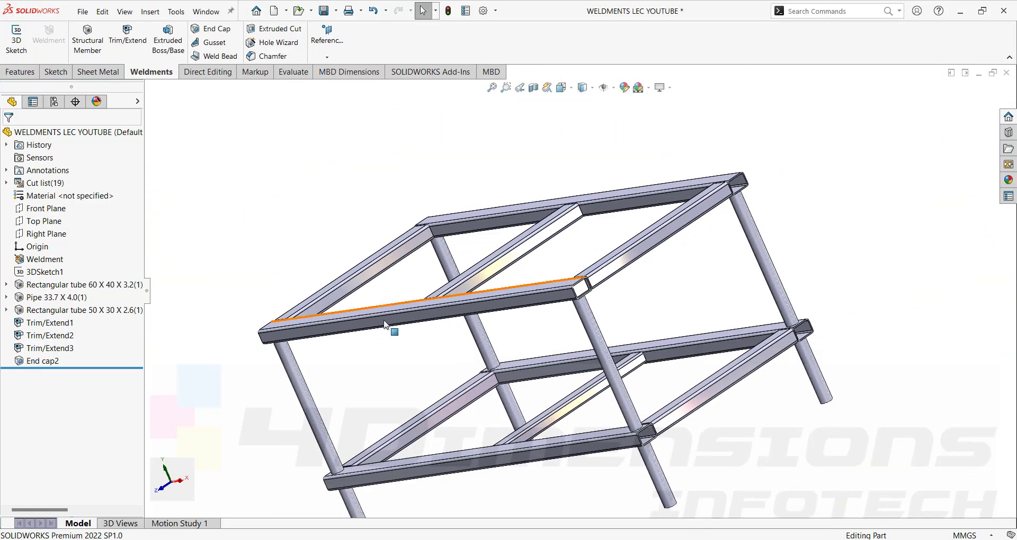
{"action": "left_click", "coordinate": [36, 364]}
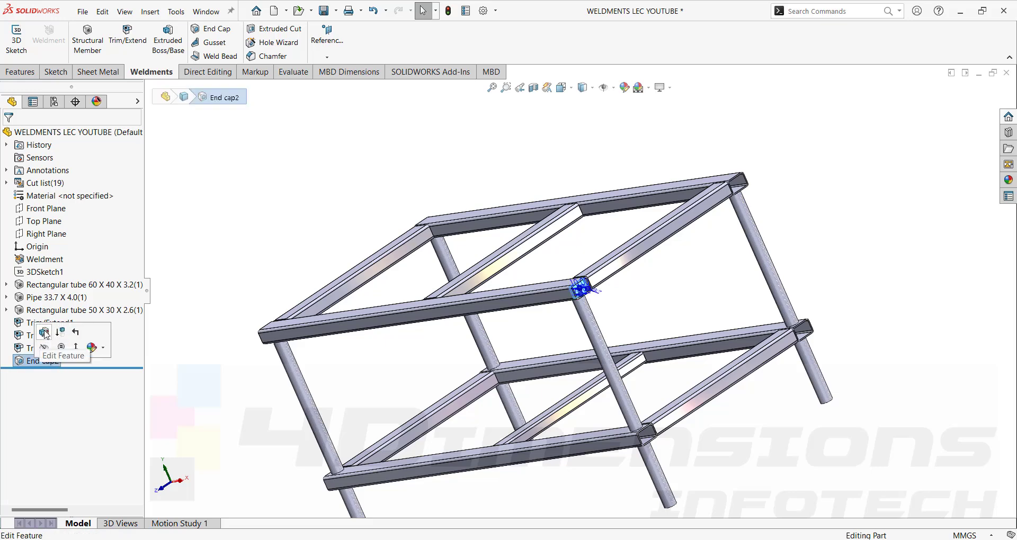
{"action": "left_click", "coordinate": [45, 336]}
{"action": "scroll", "coordinate": [758, 225], "scroll_direction": "up", "scroll_amount": 8}
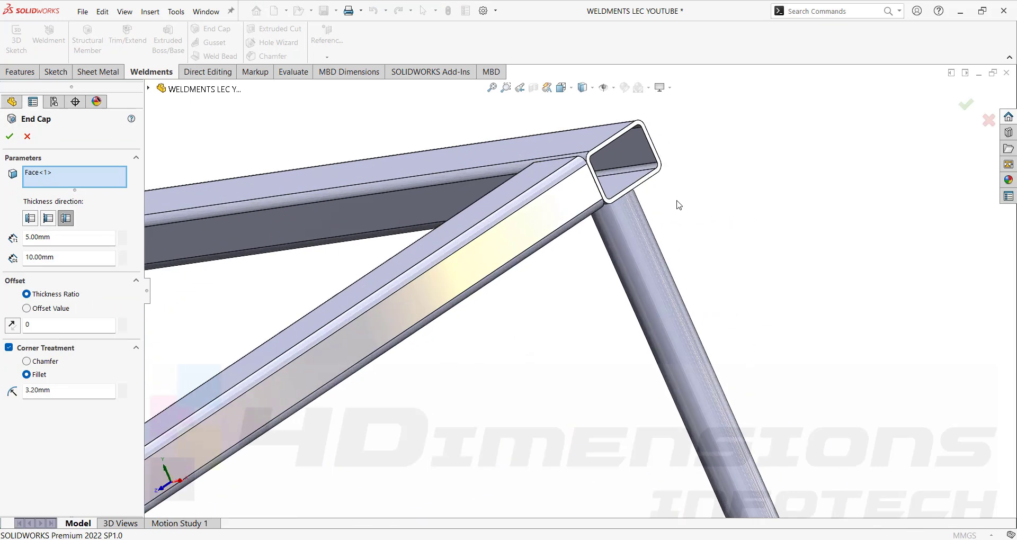
Add three more open tube end faces to End cap2, keeping 5 mm and 3.2 mm fillets.
{"action": "left_click", "coordinate": [631, 174]}
{"action": "scroll", "coordinate": [668, 218], "scroll_direction": "down", "scroll_amount": 10}
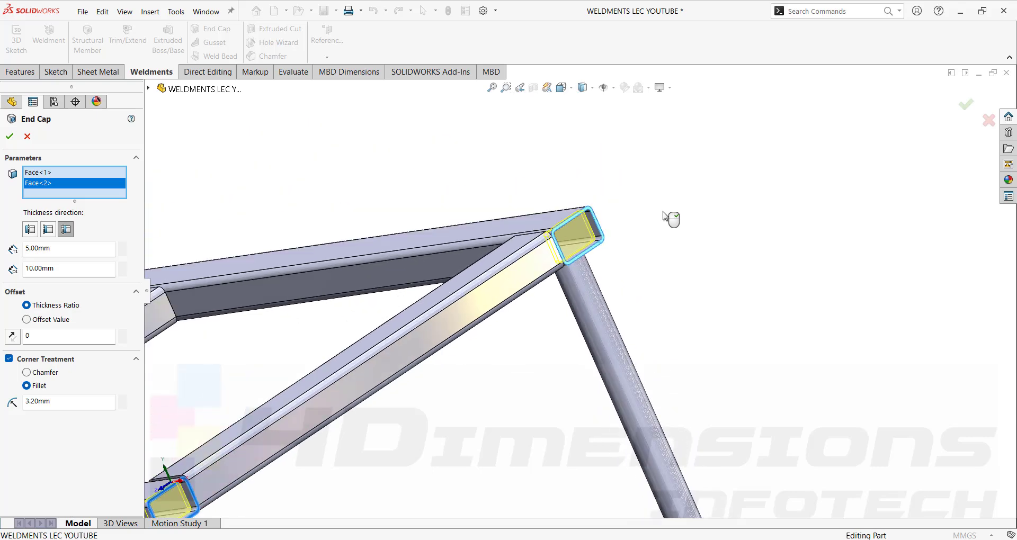
{"action": "scroll", "coordinate": [493, 349], "scroll_direction": "up", "scroll_amount": 3}
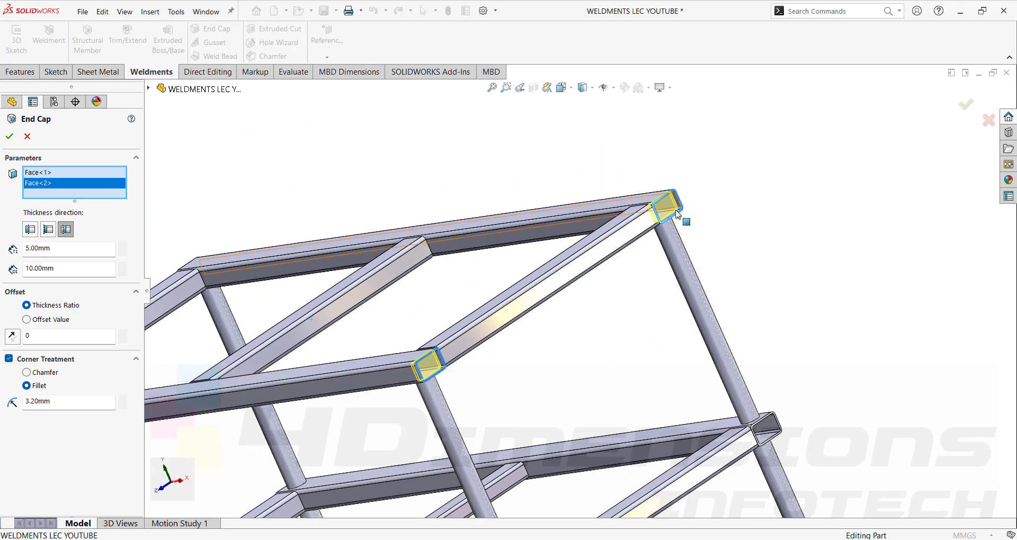
{"action": "scroll", "coordinate": [712, 282], "scroll_direction": "down", "scroll_amount": 3}
{"action": "scroll", "coordinate": [709, 283], "scroll_direction": "up", "scroll_amount": 2}
{"action": "middle_click_drag", "start_coordinate": [477, 358], "coordinate": [601, 321]}
{"action": "scroll", "coordinate": [506, 324], "scroll_direction": "down", "scroll_amount": 12}
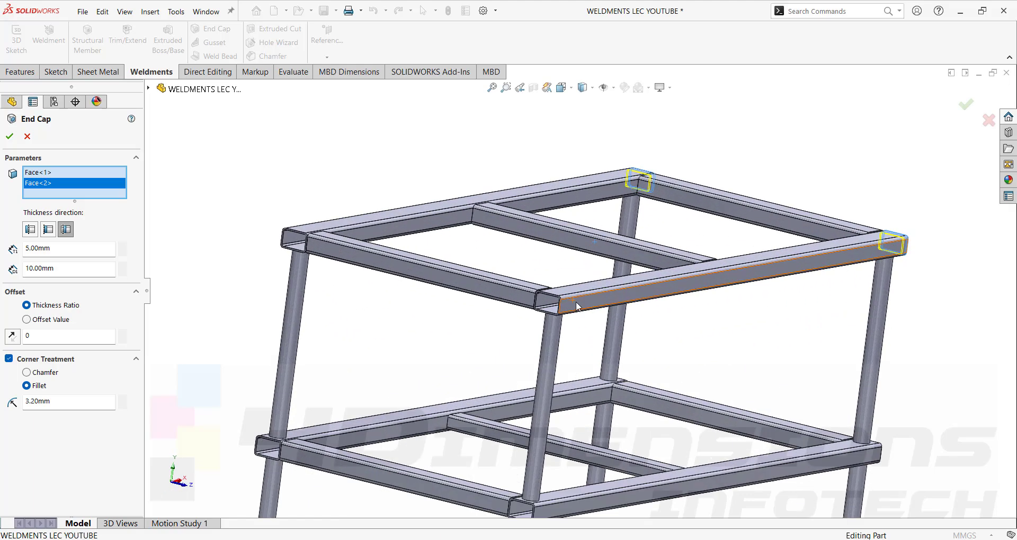
{"action": "scroll", "coordinate": [540, 301], "scroll_direction": "up", "scroll_amount": 1}
{"action": "left_click", "coordinate": [548, 252]}
{"action": "scroll", "coordinate": [548, 252], "scroll_direction": "down", "scroll_amount": 5}
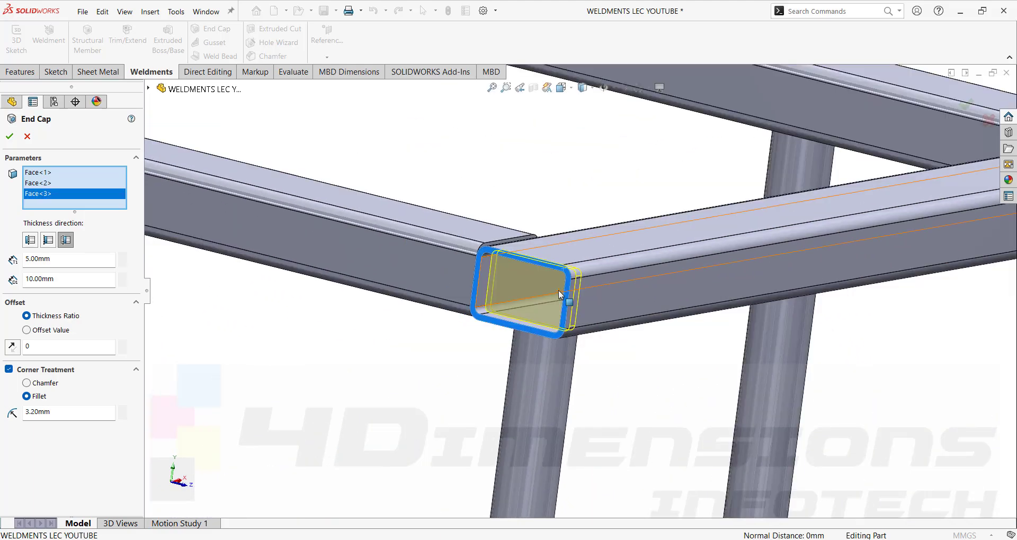
{"action": "scroll", "coordinate": [452, 256], "scroll_direction": "down", "scroll_amount": 4}
{"action": "scroll", "coordinate": [264, 187], "scroll_direction": "up", "scroll_amount": 8}
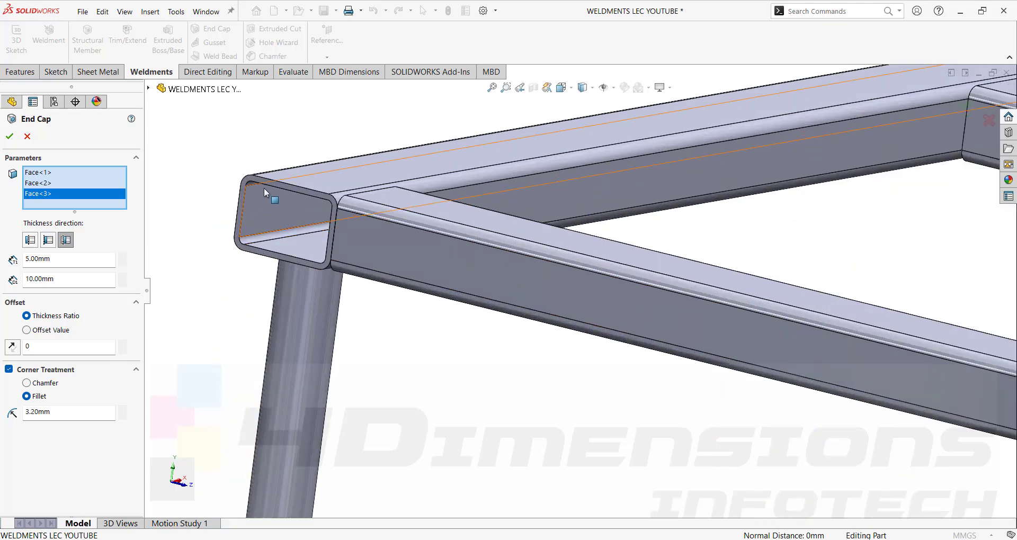
{"action": "left_click", "coordinate": [274, 182]}
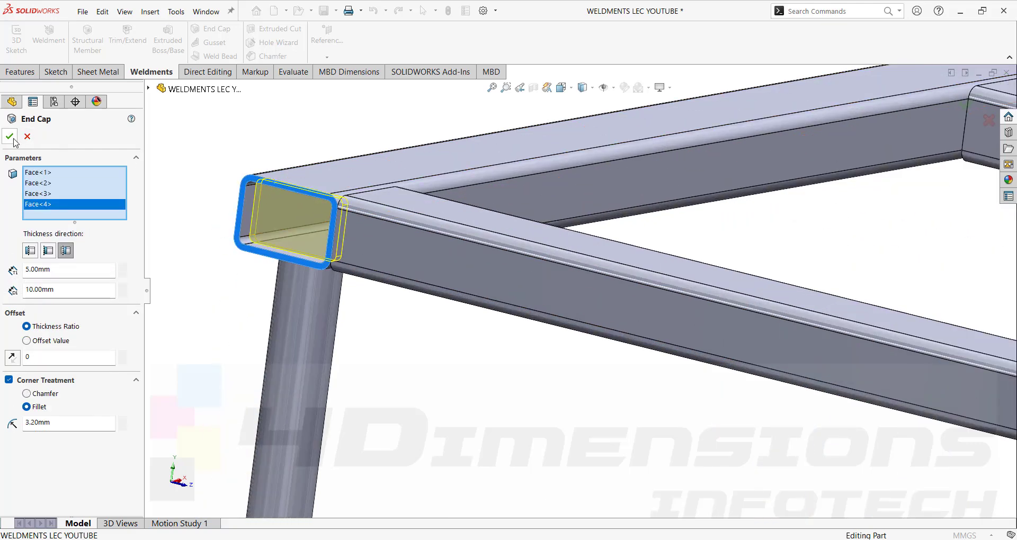
{"action": "scroll", "coordinate": [364, 182], "scroll_direction": "down", "scroll_amount": 6}
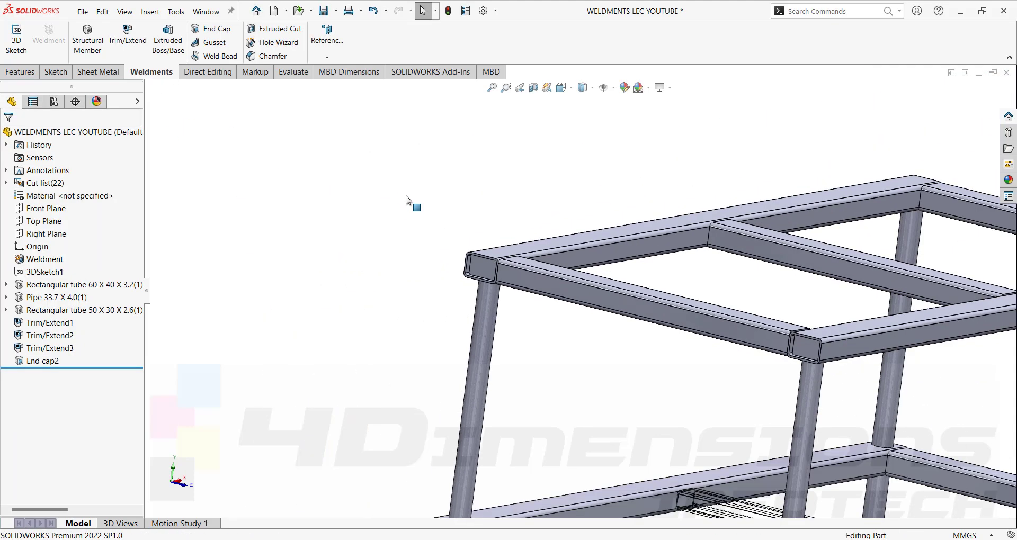
Zoom around to check the four recessed caps, then select a pipe leg's bottom end face.
{"action": "scroll", "coordinate": [656, 333], "scroll_direction": "up", "scroll_amount": 8}
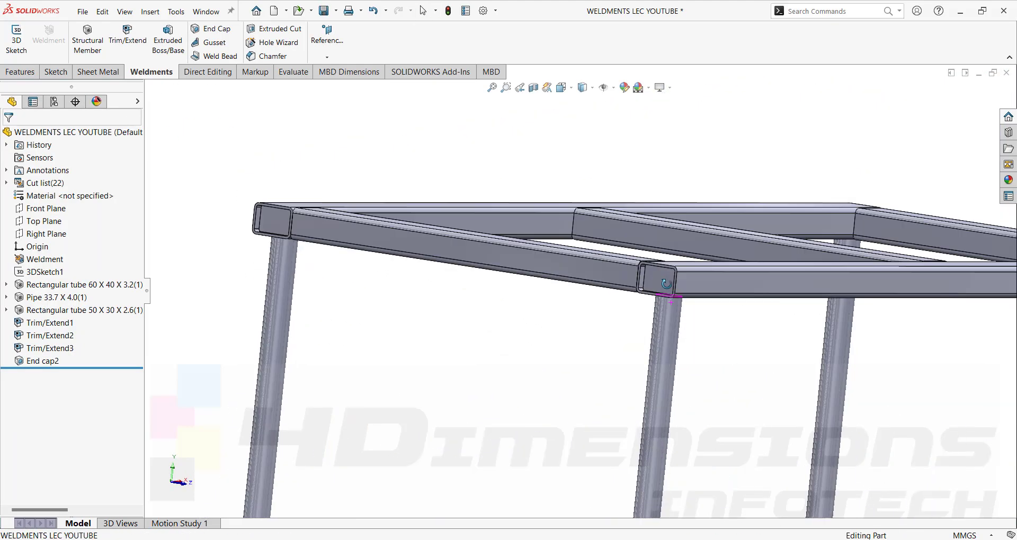
{"action": "scroll", "coordinate": [527, 291], "scroll_direction": "down", "scroll_amount": 5}
{"action": "scroll", "coordinate": [542, 279], "scroll_direction": "up", "scroll_amount": 10}
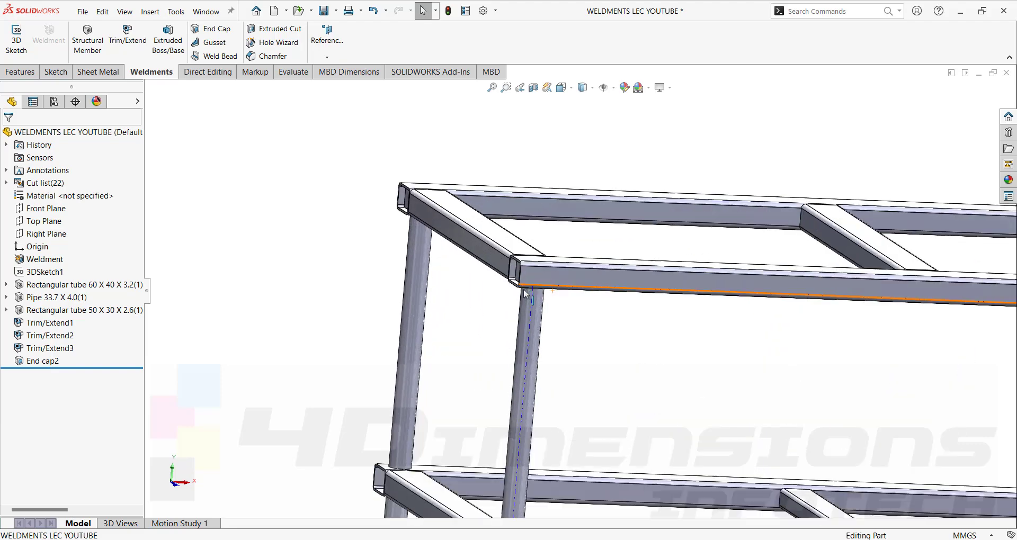
{"action": "scroll", "coordinate": [541, 279], "scroll_direction": "down", "scroll_amount": 8}
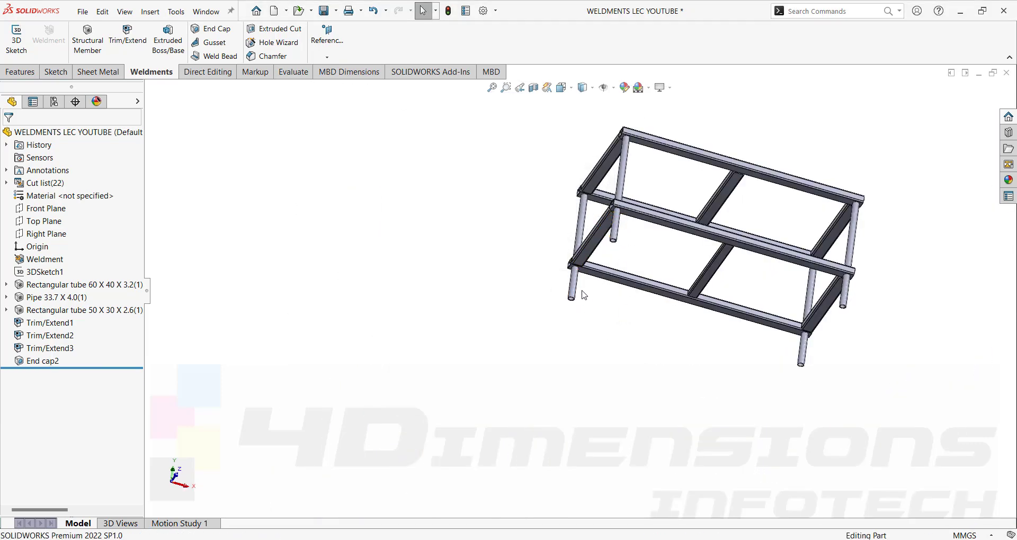
{"action": "scroll", "coordinate": [618, 274], "scroll_direction": "up", "scroll_amount": 10}
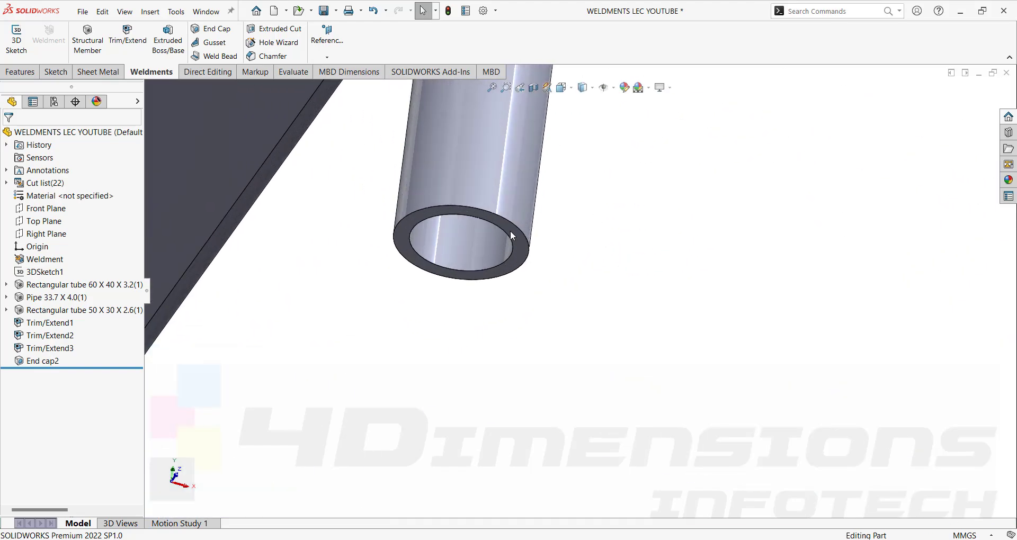
{"action": "scroll", "coordinate": [517, 240], "scroll_direction": "up", "scroll_amount": 2}
{"action": "left_click", "coordinate": [520, 245]}
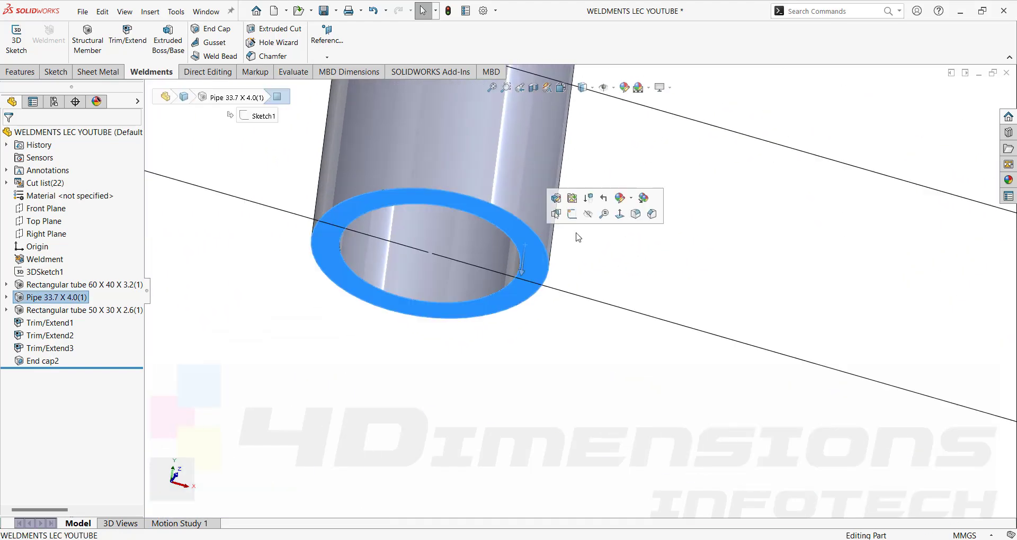
Start Sketch17 on the pipe end and draw a center rectangle from the pipe centre.
{"action": "left_click", "coordinate": [572, 216]}
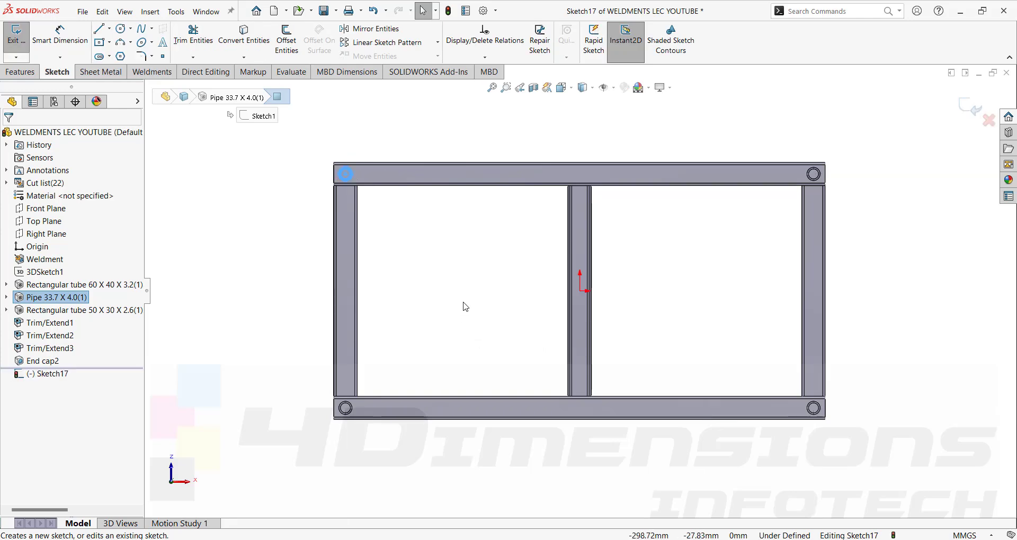
{"action": "left_click", "coordinate": [462, 306]}
{"action": "scroll", "coordinate": [461, 302], "scroll_direction": "down", "scroll_amount": 1}
{"action": "left_click", "coordinate": [253, 72]}
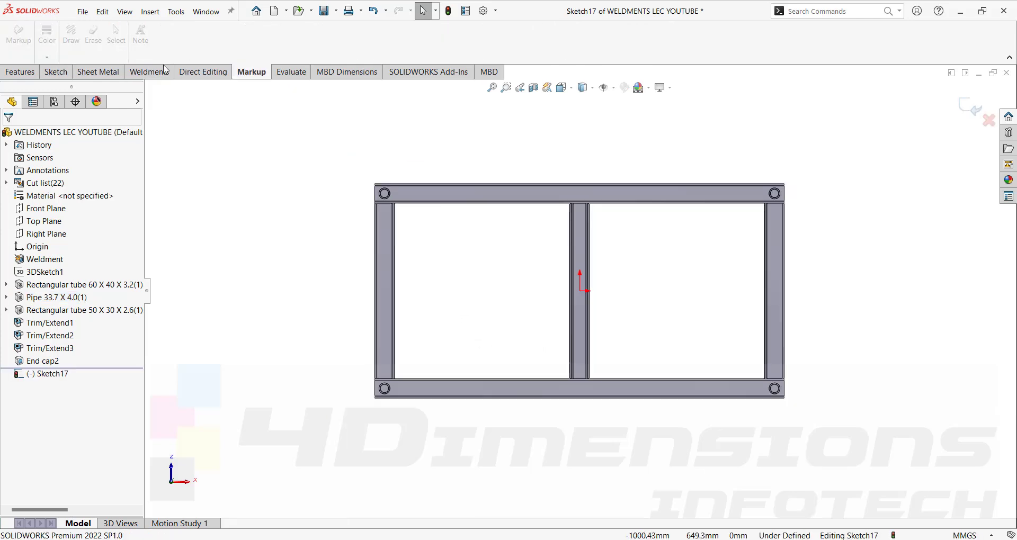
{"action": "left_click", "coordinate": [56, 72]}
{"action": "left_click", "coordinate": [109, 43]}
{"action": "left_click", "coordinate": [140, 70]}
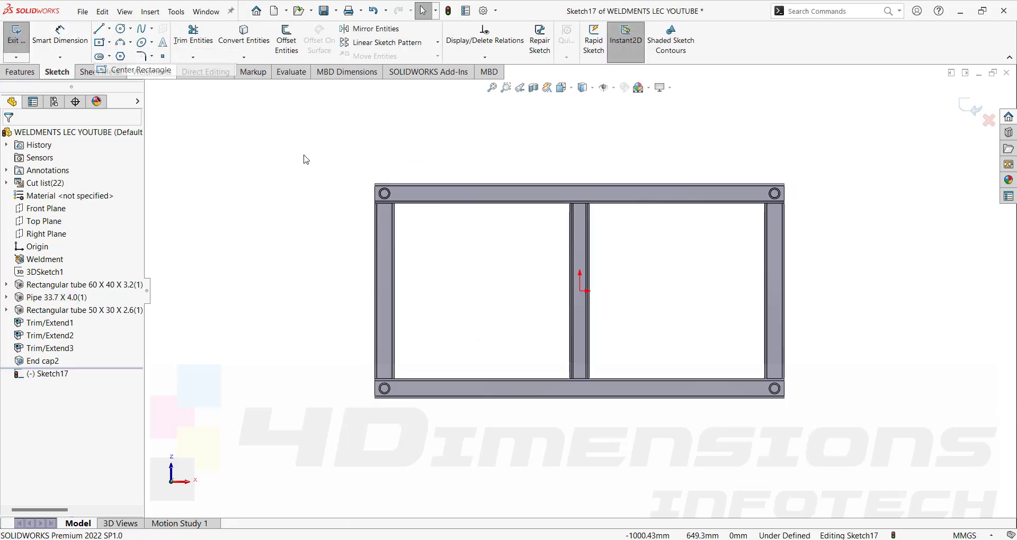
{"action": "scroll", "coordinate": [395, 200], "scroll_direction": "up", "scroll_amount": 5}
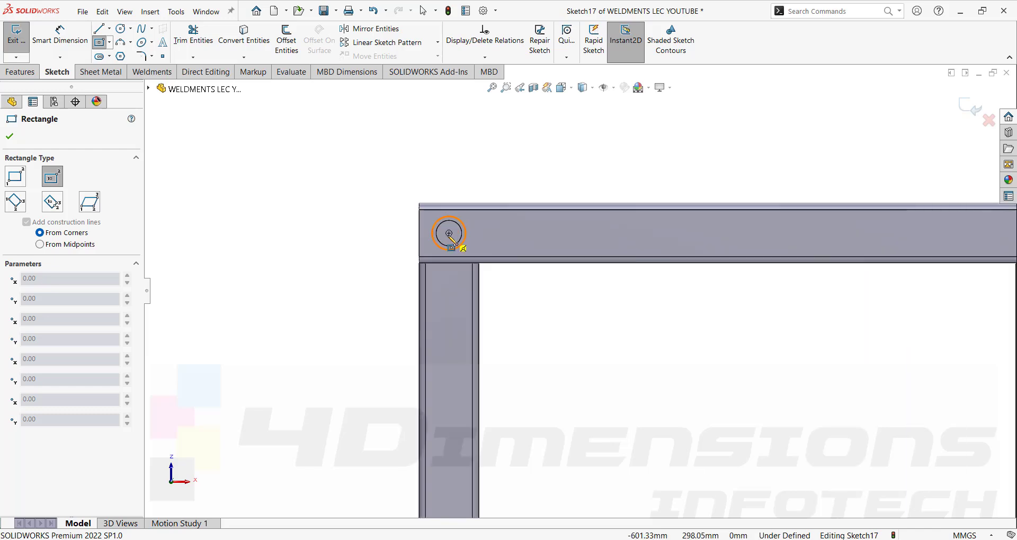
{"action": "left_click", "coordinate": [449, 234]}
{"action": "left_click", "coordinate": [531, 170]}
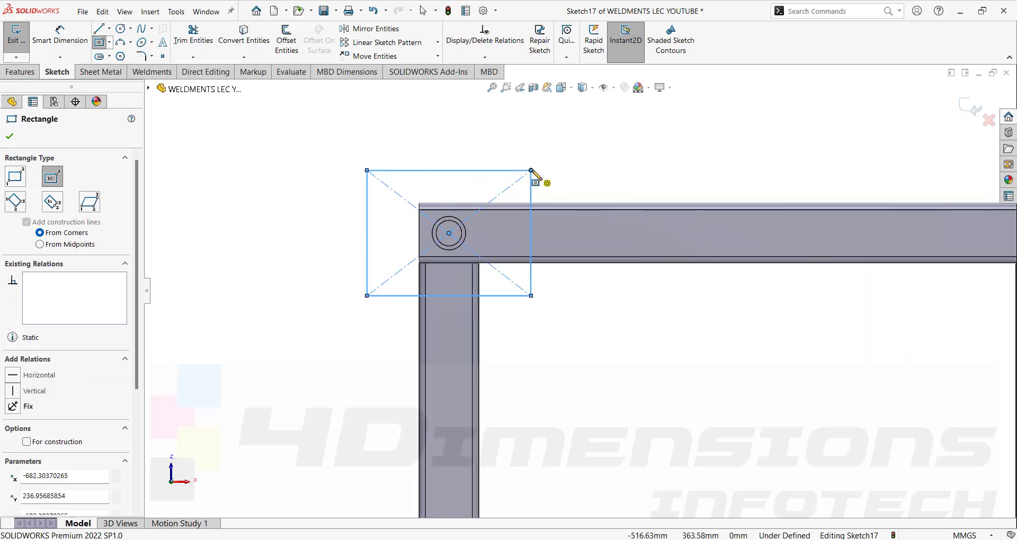
{"action": "key", "text": "Escape"}
Dimension the rectangle to 160 mm wide and 120 mm high.
{"action": "right_click_drag", "start_coordinate": [325, 199], "coordinate": [328, 169]}
{"action": "left_click", "coordinate": [459, 171]}
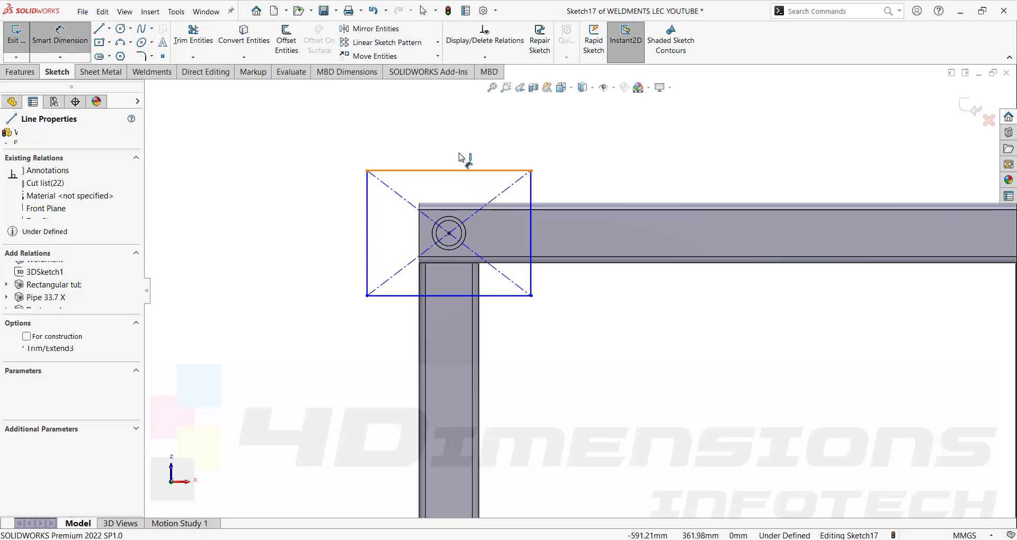
{"action": "left_click", "coordinate": [459, 157]}
{"action": "type", "text": "160"}
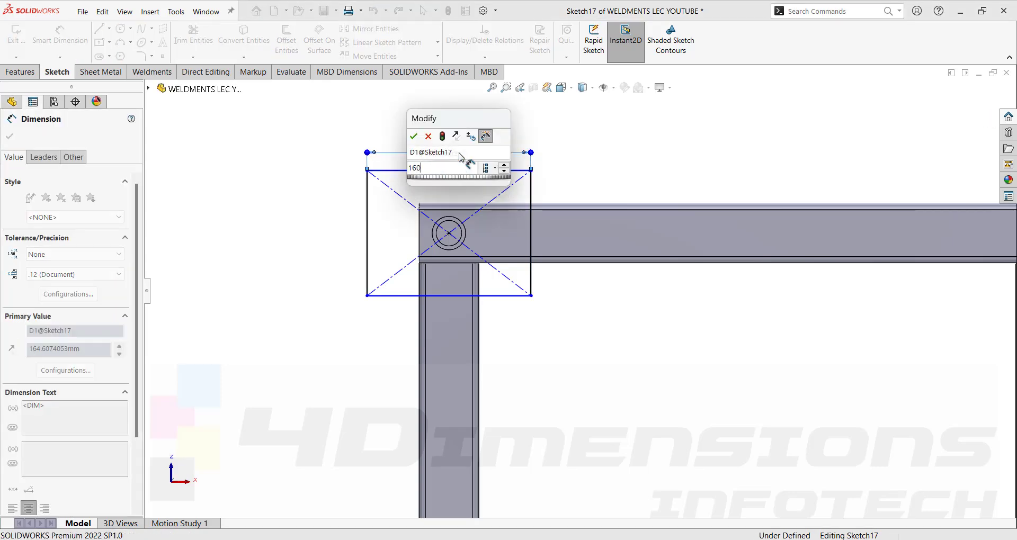
{"action": "key", "text": "Return"}
{"action": "left_click", "coordinate": [531, 202]}
{"action": "left_click", "coordinate": [543, 204]}
{"action": "type", "text": "120"}
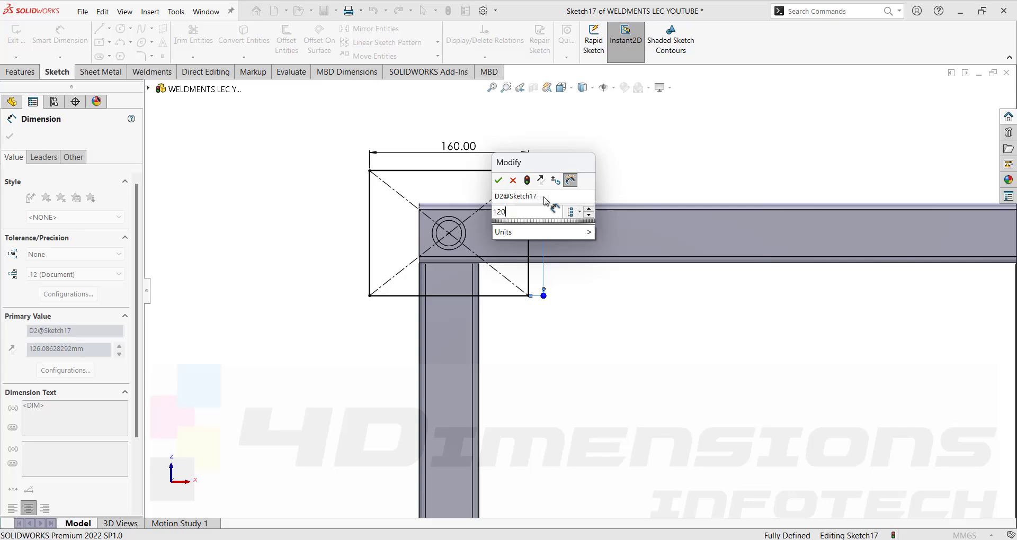
{"action": "key", "text": "Return"}
{"action": "left_click", "coordinate": [603, 150]}
{"action": "middle_click_drag", "start_coordinate": [602, 150], "coordinate": [723, 454]}
{"action": "scroll", "coordinate": [666, 265], "scroll_direction": "up", "scroll_amount": 2}
{"action": "scroll", "coordinate": [664, 261], "scroll_direction": "up", "scroll_amount": 4}
{"action": "scroll", "coordinate": [723, 454], "scroll_direction": "up", "scroll_amount": 2}
{"action": "scroll", "coordinate": [724, 455], "scroll_direction": "down", "scroll_amount": 5}
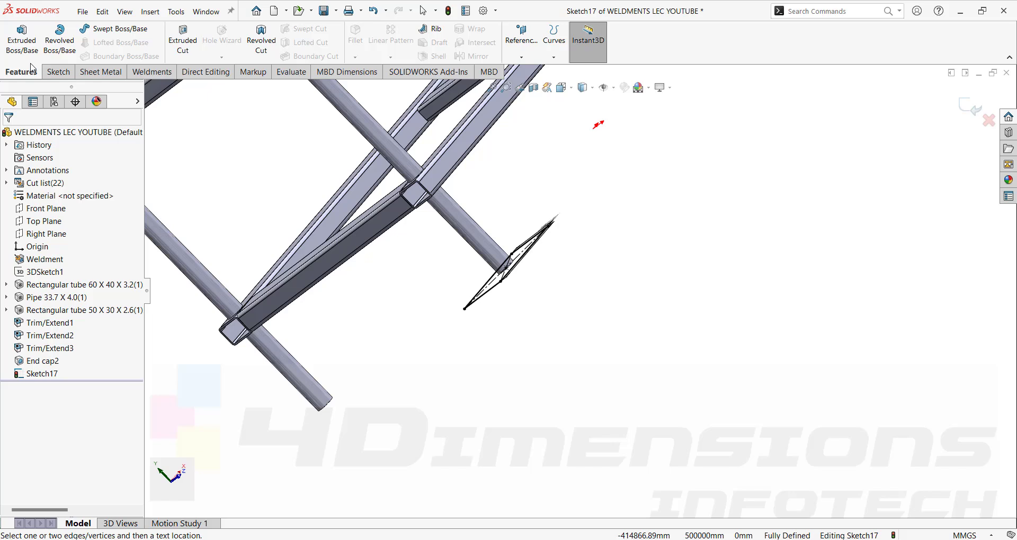
Extrude the rectangle 20 mm into a base plate, Boss-Extrude1.
{"action": "left_click", "coordinate": [21, 38]}
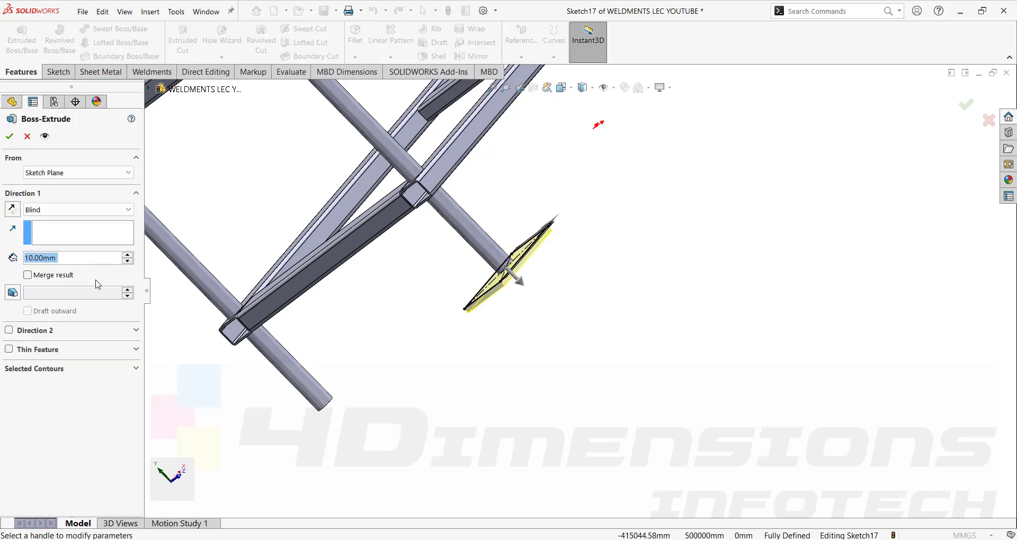
{"action": "type", "text": "20"}
{"action": "key", "text": "Return"}
{"action": "type", "text": "."}
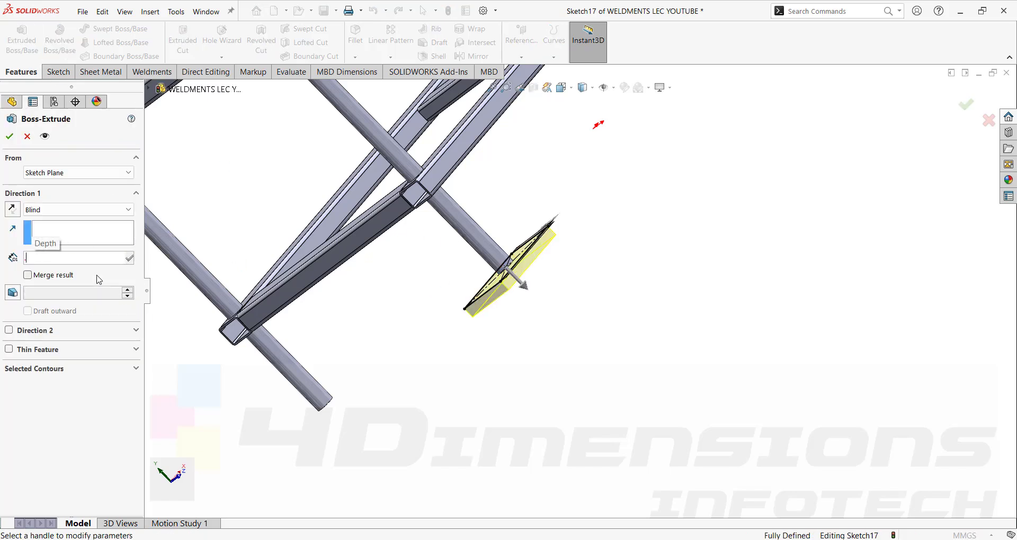
{"action": "left_click", "coordinate": [10, 136]}
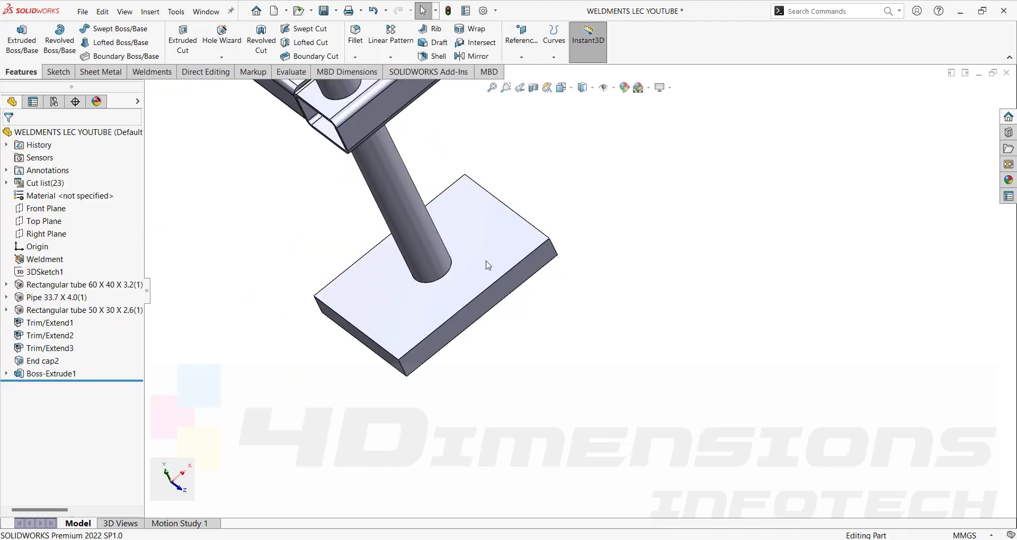
Resize the base plate, changing its 160 mm edge to 120 and shrinking its second dimension.
{"action": "middle_click_drag", "start_coordinate": [486, 266], "coordinate": [518, 275]}
{"action": "double_click", "coordinate": [510, 260]}
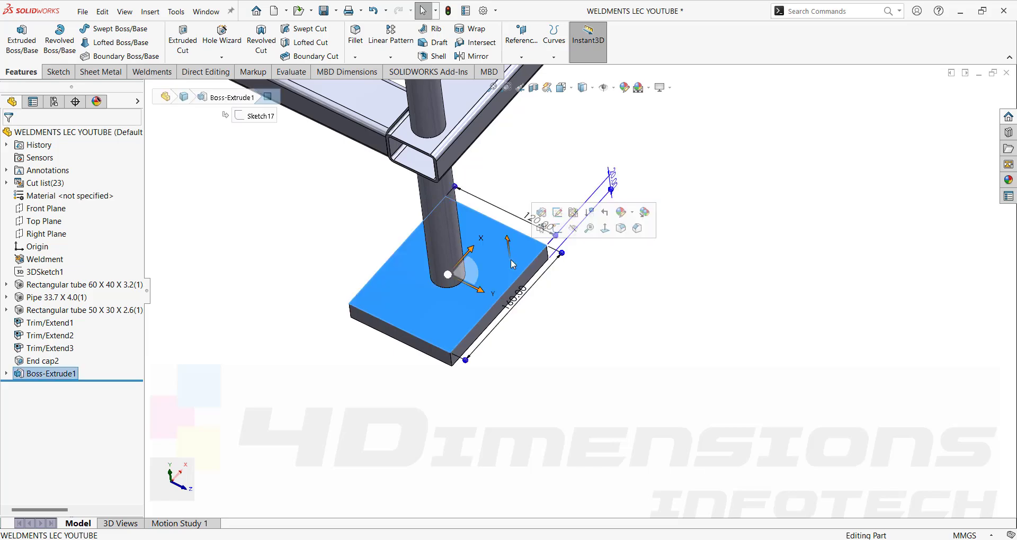
{"action": "double_click", "coordinate": [522, 300]}
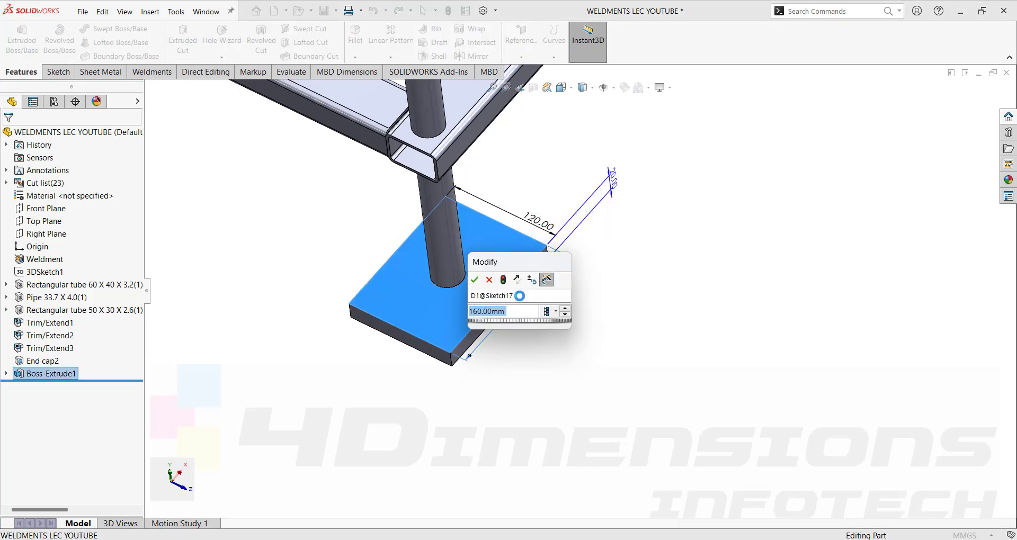
{"action": "type", "text": "120"}
{"action": "left_click", "coordinate": [474, 280]}
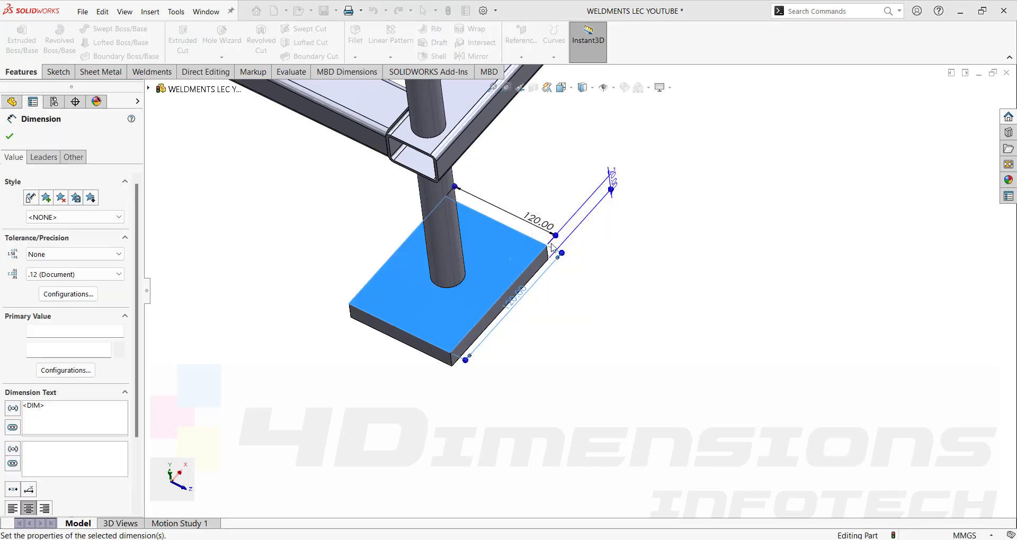
{"action": "double_click", "coordinate": [538, 221]}
{"action": "type", "text": "8"}
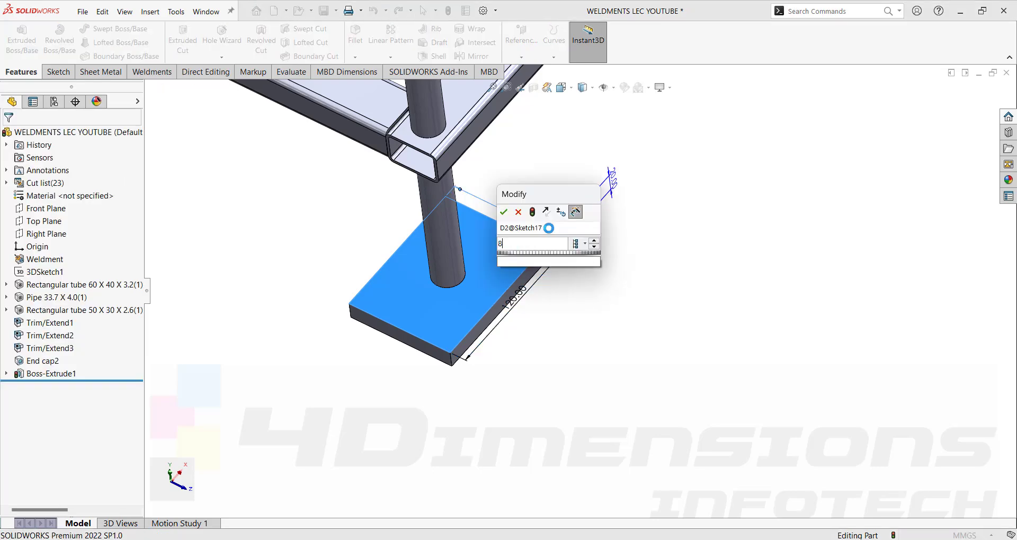
{"action": "key", "text": "Return"}
{"action": "scroll", "coordinate": [652, 252], "scroll_direction": "up", "scroll_amount": 5}
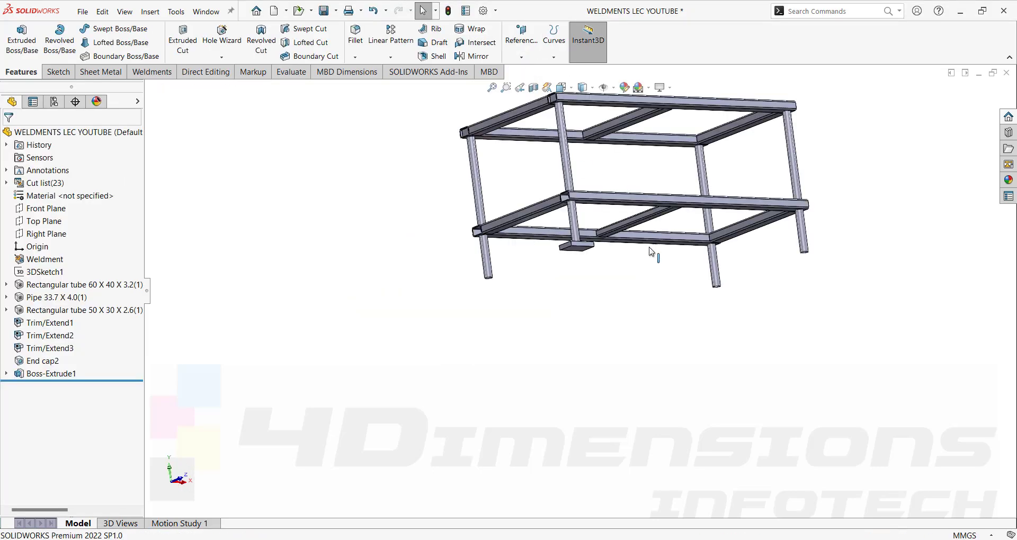
{"action": "scroll", "coordinate": [651, 252], "scroll_direction": "down", "scroll_amount": 3}
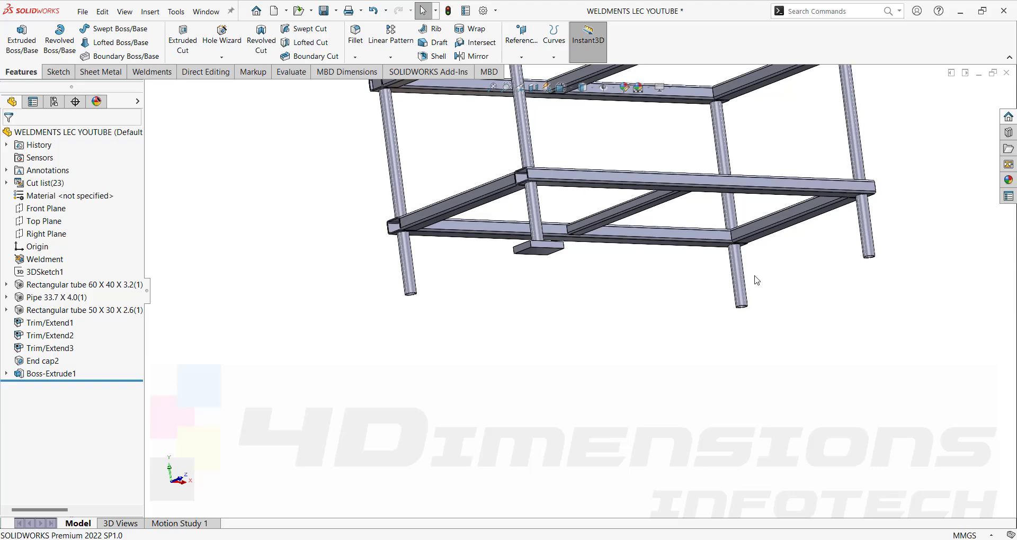
{"action": "scroll", "coordinate": [725, 354], "scroll_direction": "up", "scroll_amount": 3}
{"action": "middle_click_drag", "start_coordinate": [726, 318], "coordinate": [625, 268]}
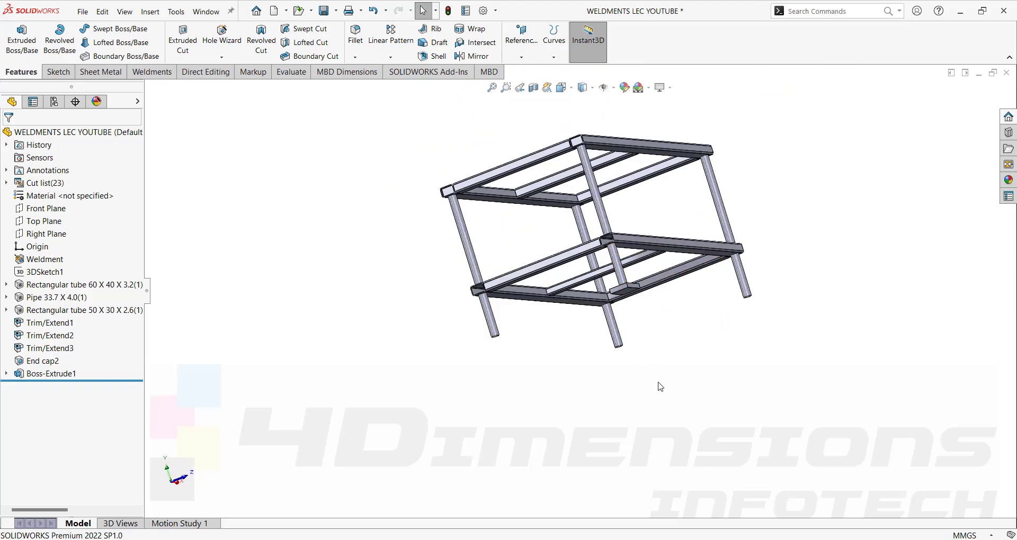
{"action": "middle_click_drag", "start_coordinate": [665, 359], "coordinate": [647, 413]}
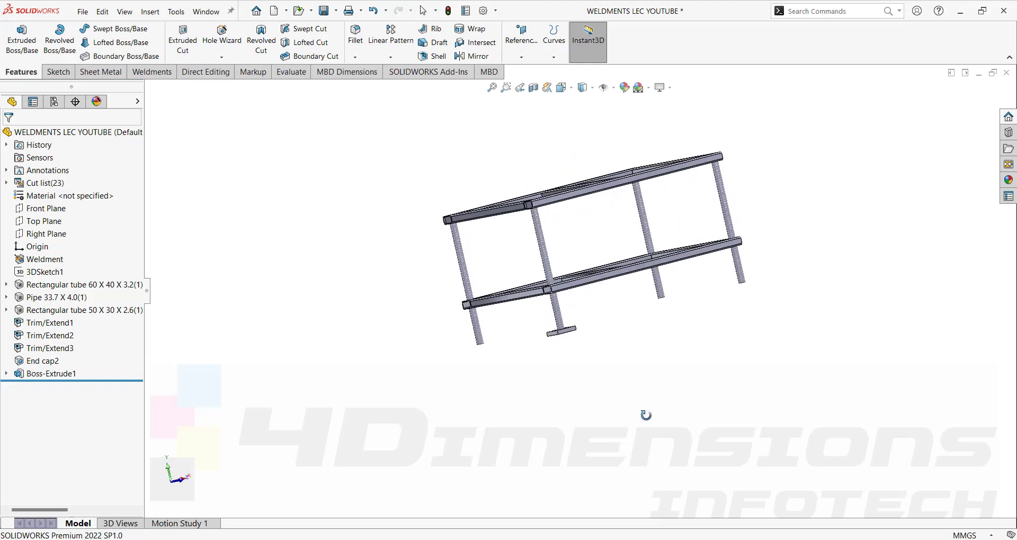
{"action": "left_click", "coordinate": [292, 73]}
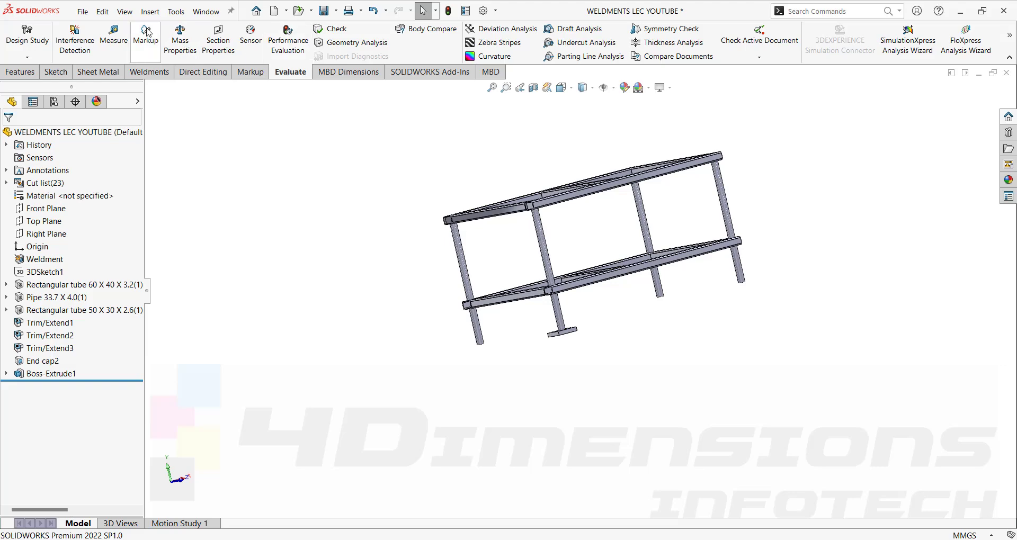
{"action": "left_click", "coordinate": [114, 42]}
{"action": "scroll", "coordinate": [466, 318], "scroll_direction": "down", "scroll_amount": 5}
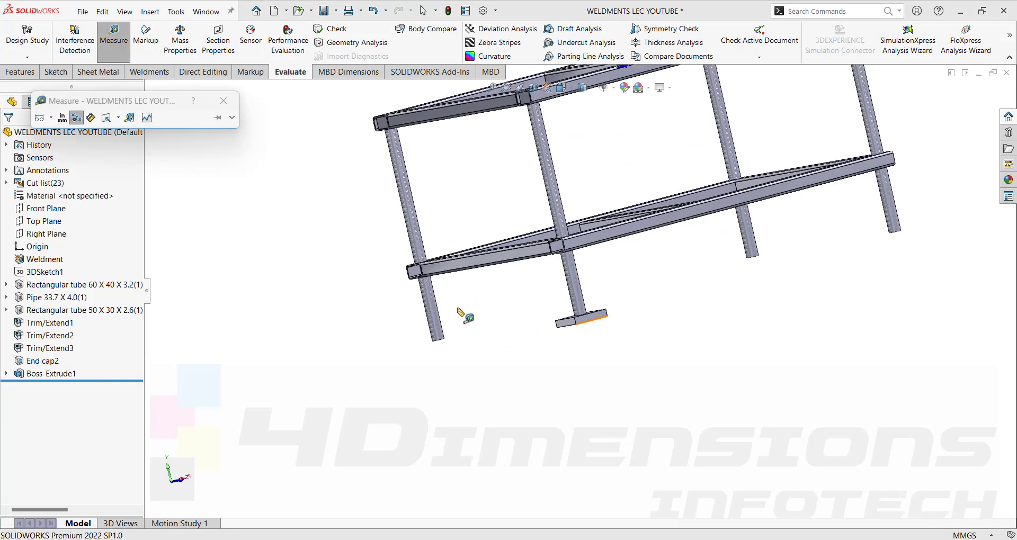
{"action": "left_click", "coordinate": [432, 317]}
{"action": "left_click", "coordinate": [630, 233]}
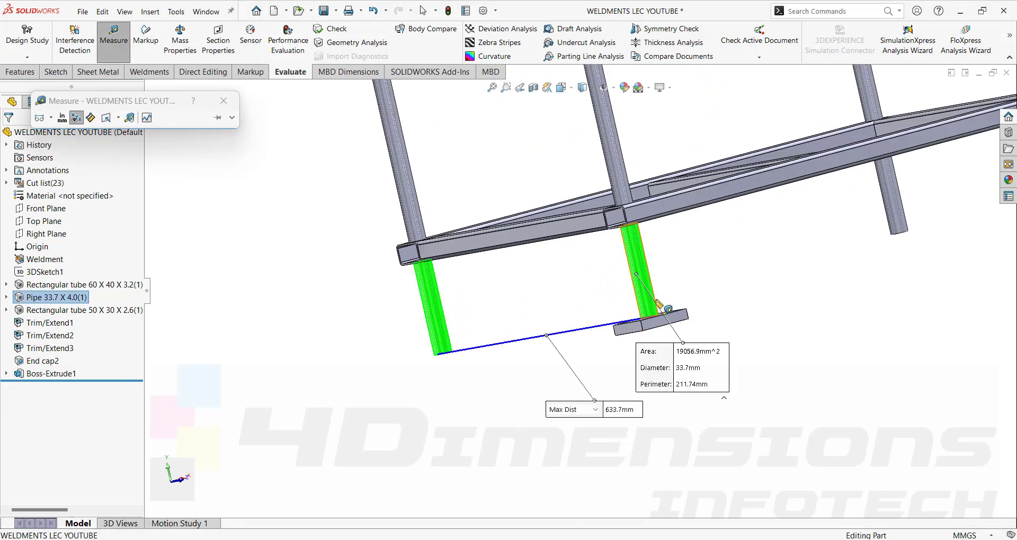
{"action": "middle_click_drag", "start_coordinate": [691, 369], "coordinate": [742, 372]}
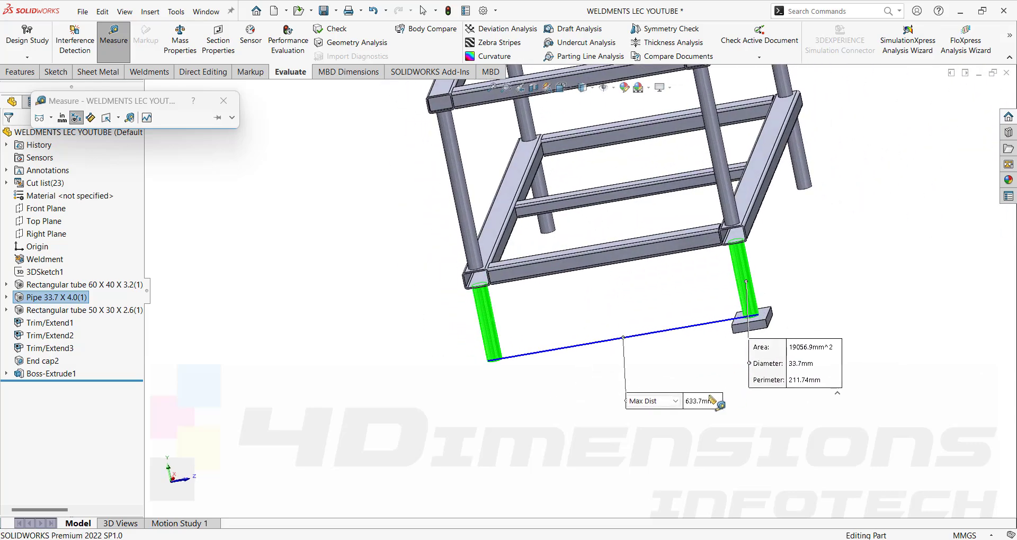
{"action": "left_click", "coordinate": [675, 401]}
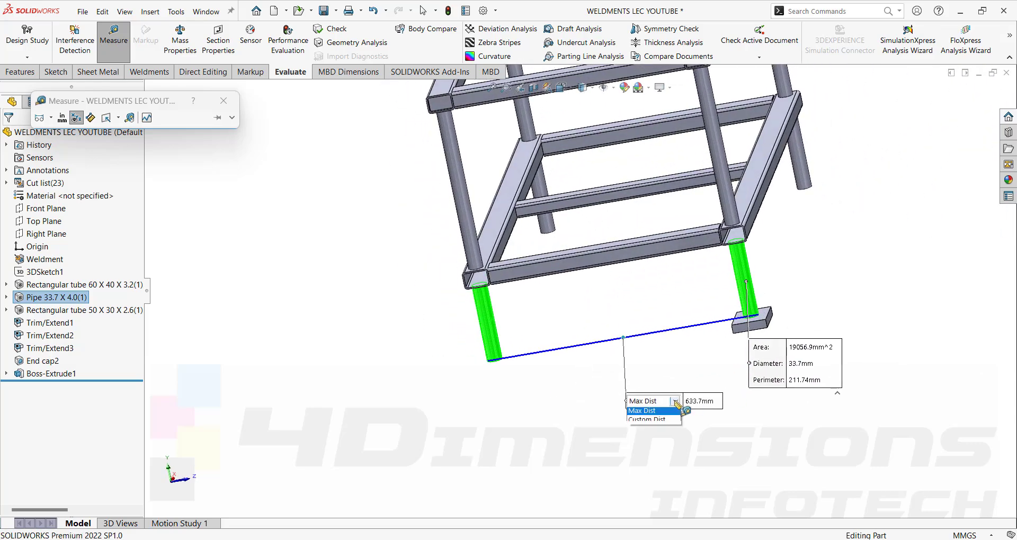
{"action": "left_click", "coordinate": [650, 413]}
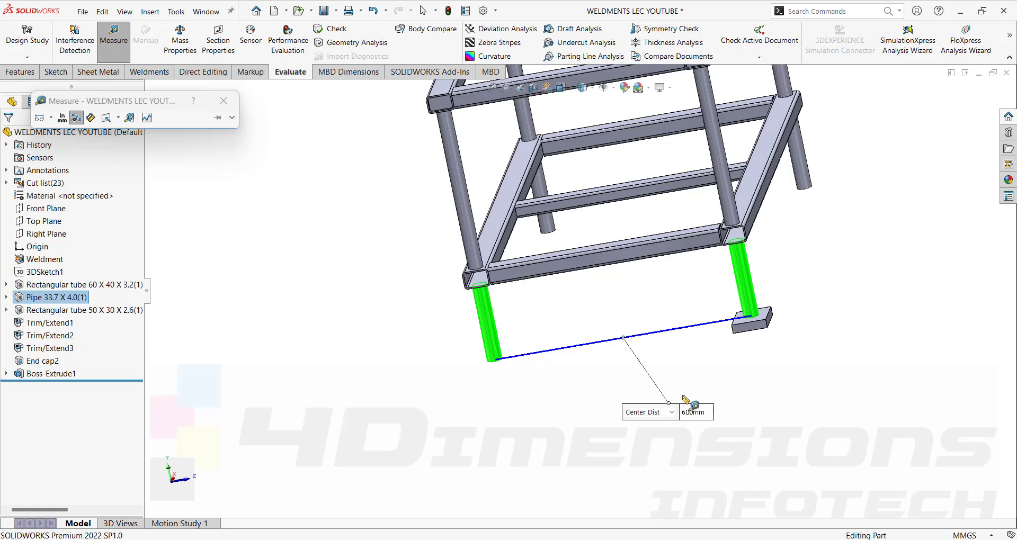
{"action": "left_click", "coordinate": [825, 397]}
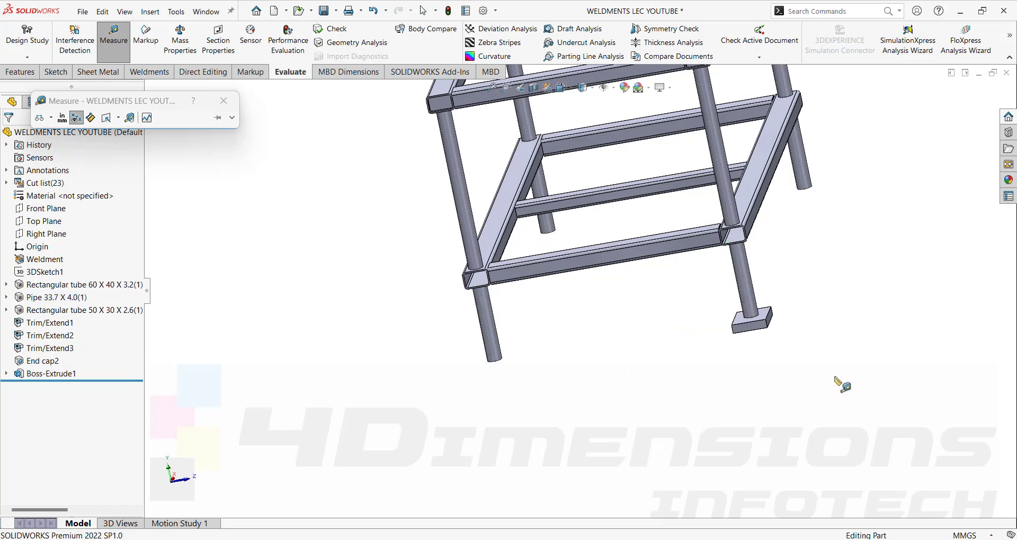
{"action": "middle_click_drag", "start_coordinate": [831, 316], "coordinate": [753, 347]}
{"action": "scroll", "coordinate": [765, 334], "scroll_direction": "up", "scroll_amount": 4}
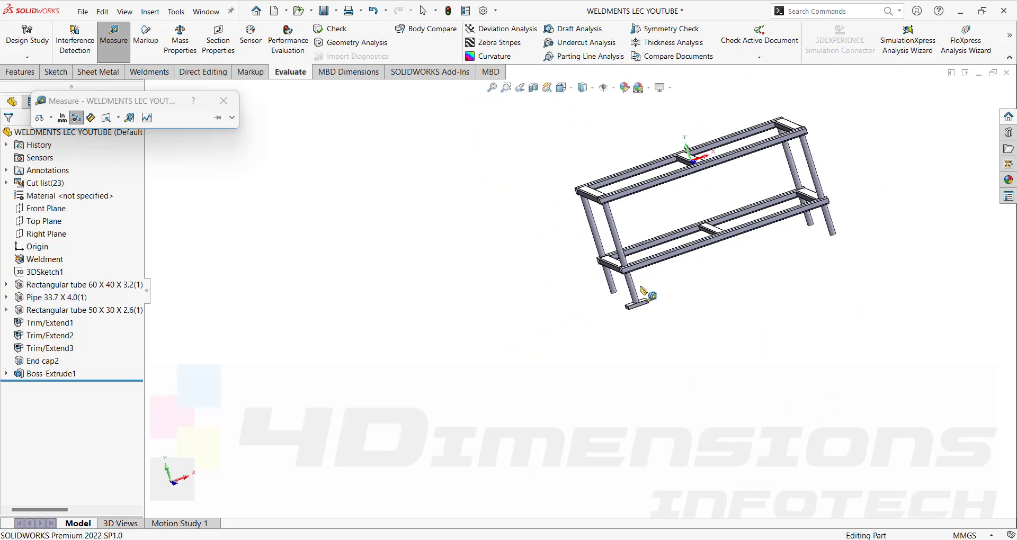
{"action": "left_click", "coordinate": [630, 287]}
{"action": "left_click", "coordinate": [833, 227]}
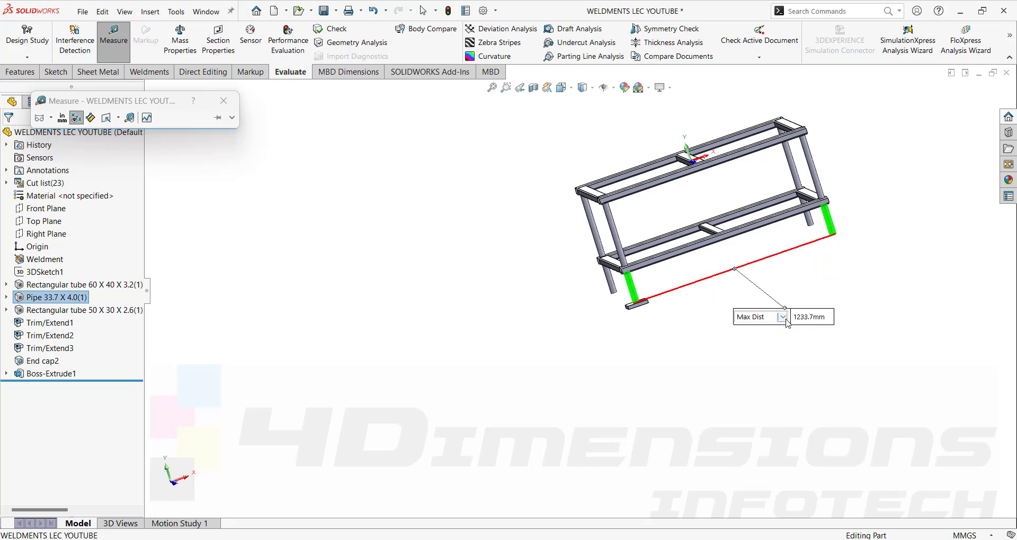
{"action": "left_click", "coordinate": [758, 317]}
{"action": "left_click", "coordinate": [755, 327]}
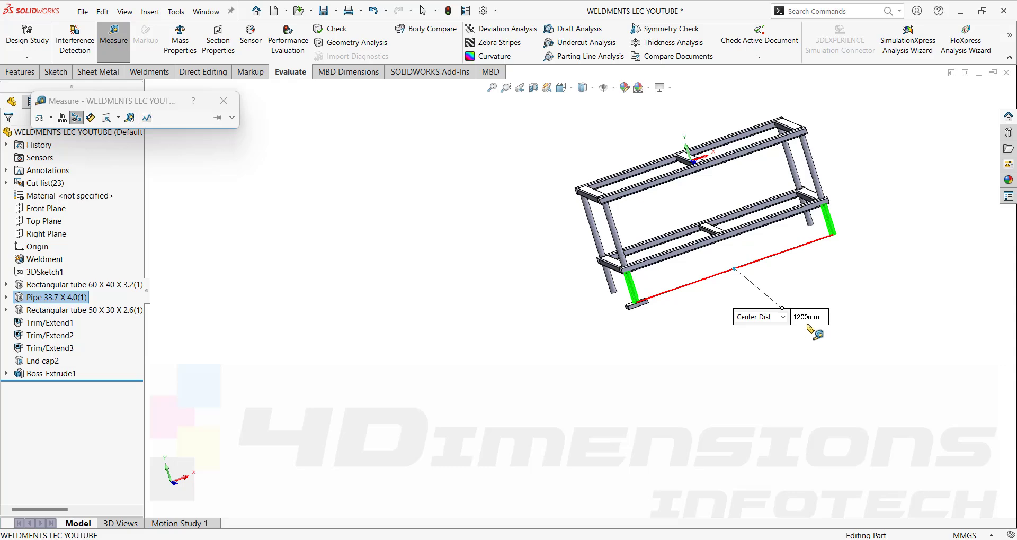
{"action": "key", "text": "Escape"}
{"action": "key", "text": "Escape"}
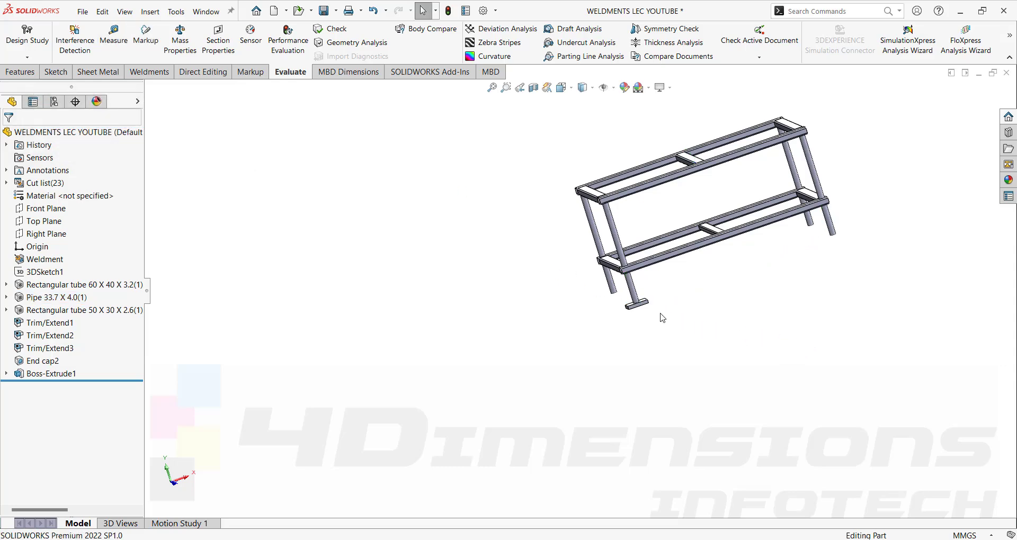
{"action": "scroll", "coordinate": [670, 300], "scroll_direction": "up", "scroll_amount": 4}
Start a Linear Pattern along the short and long frame rails, patterning the Boss-Extrude1 body.
{"action": "left_click", "coordinate": [20, 72]}
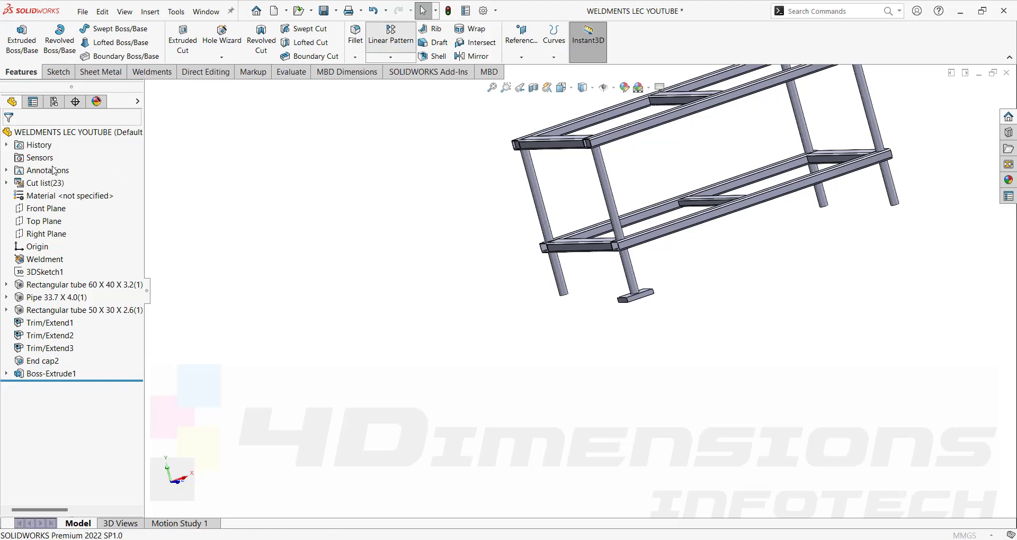
{"action": "scroll", "coordinate": [606, 259], "scroll_direction": "up", "scroll_amount": 2}
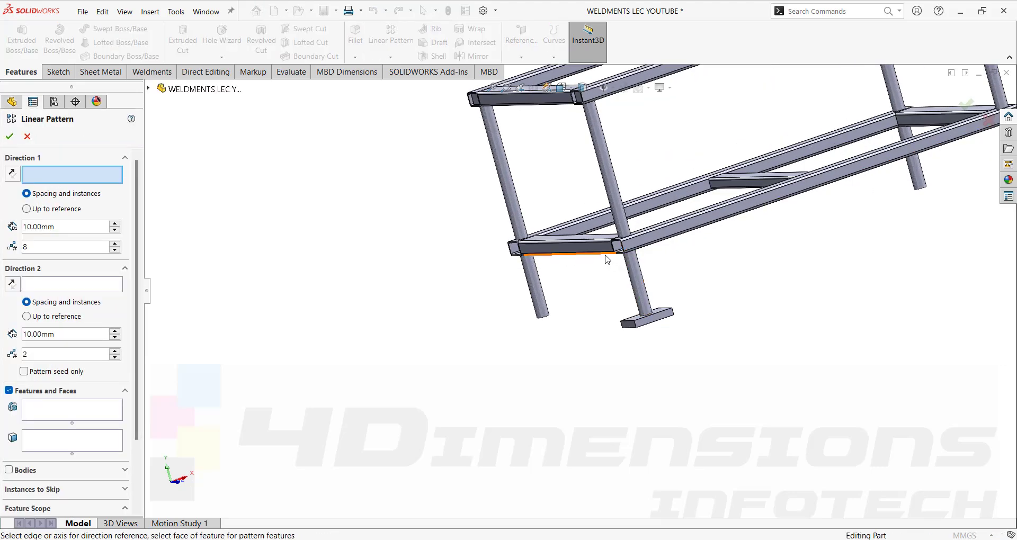
{"action": "left_click", "coordinate": [604, 257]}
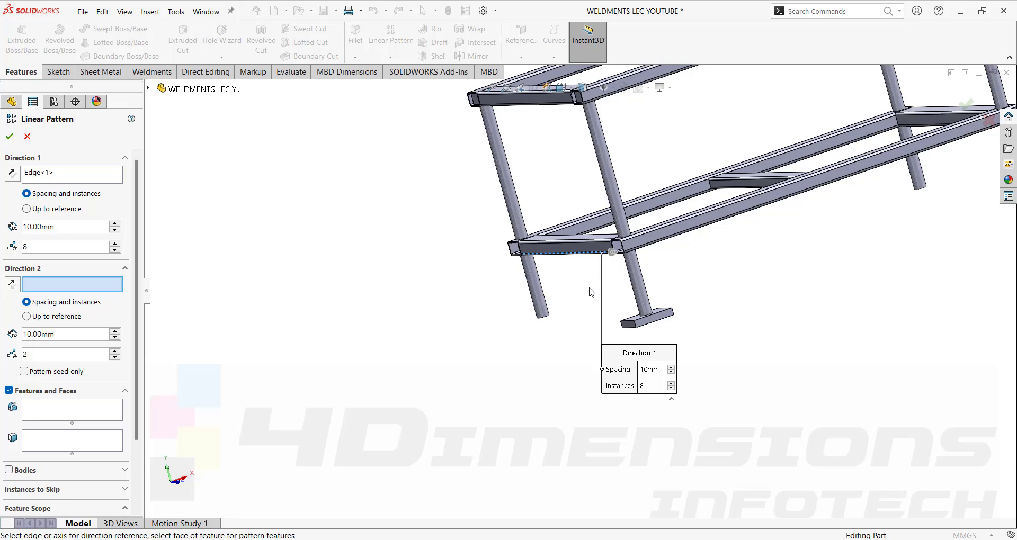
{"action": "left_click", "coordinate": [675, 234]}
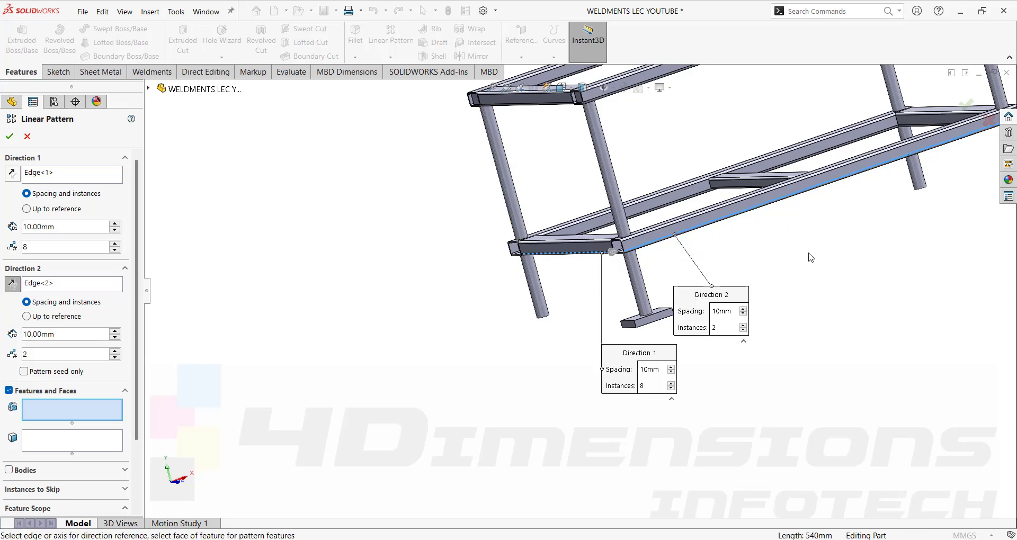
{"action": "scroll", "coordinate": [809, 257], "scroll_direction": "down", "scroll_amount": 3}
{"action": "scroll", "coordinate": [572, 288], "scroll_direction": "up", "scroll_amount": 1}
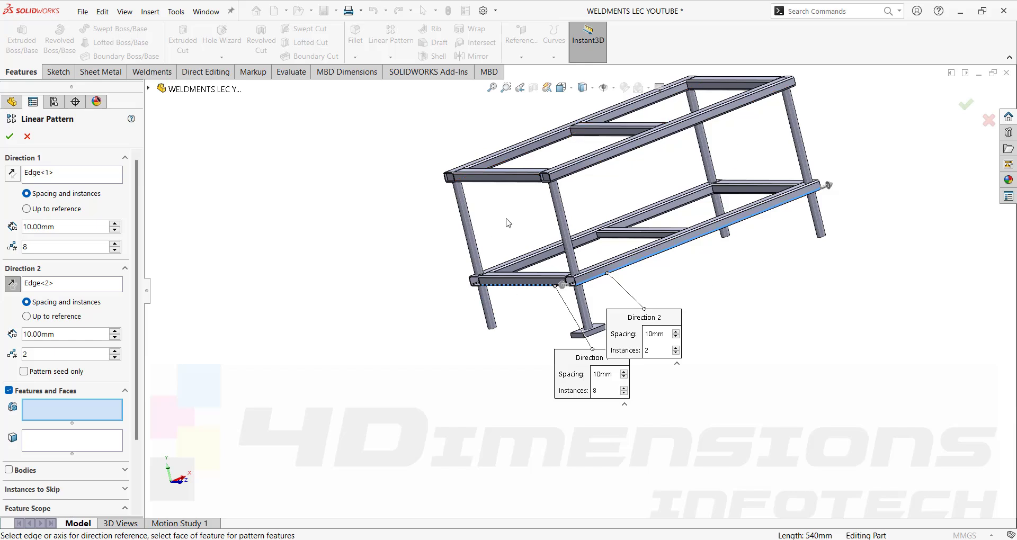
{"action": "left_click", "coordinate": [9, 470]}
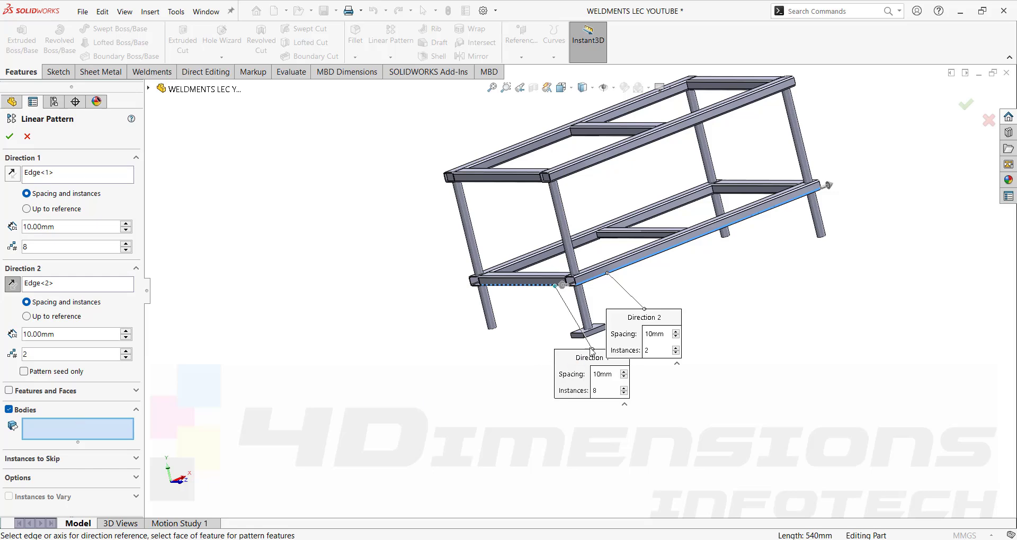
{"action": "scroll", "coordinate": [592, 351], "scroll_direction": "down", "scroll_amount": 3}
{"action": "left_click", "coordinate": [609, 322]}
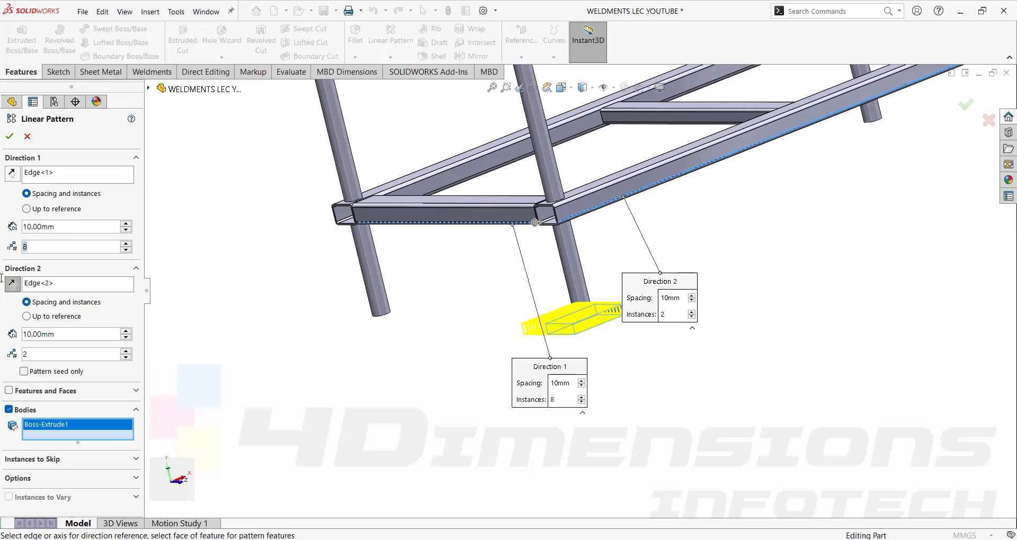
Set 2 instances, spaced 600 mm in Direction 1 and 1200 mm in Direction 2.
{"action": "type", "text": "2"}
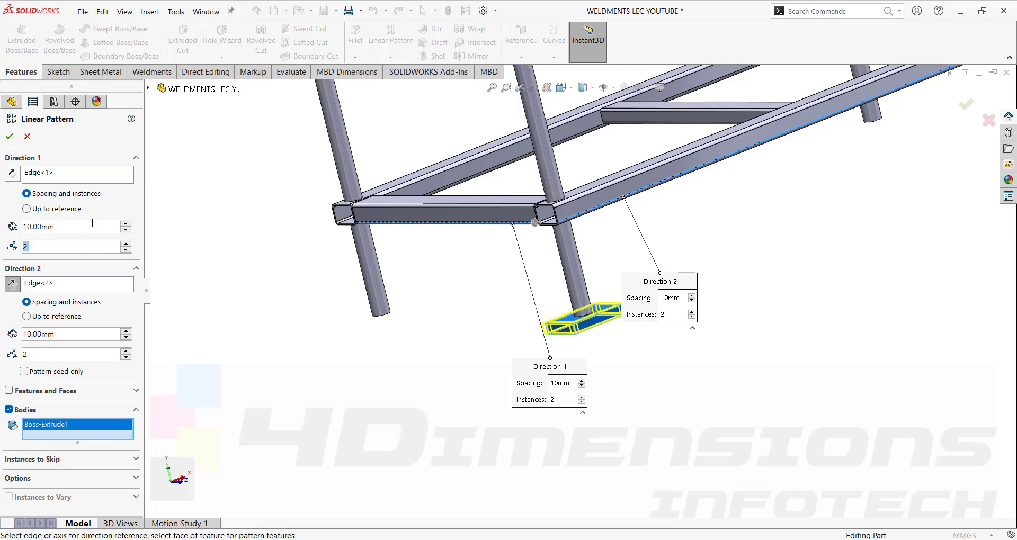
{"action": "key", "text": "shift+Tab"}
{"action": "type", "text": "600"}
{"action": "key", "text": "Return"}
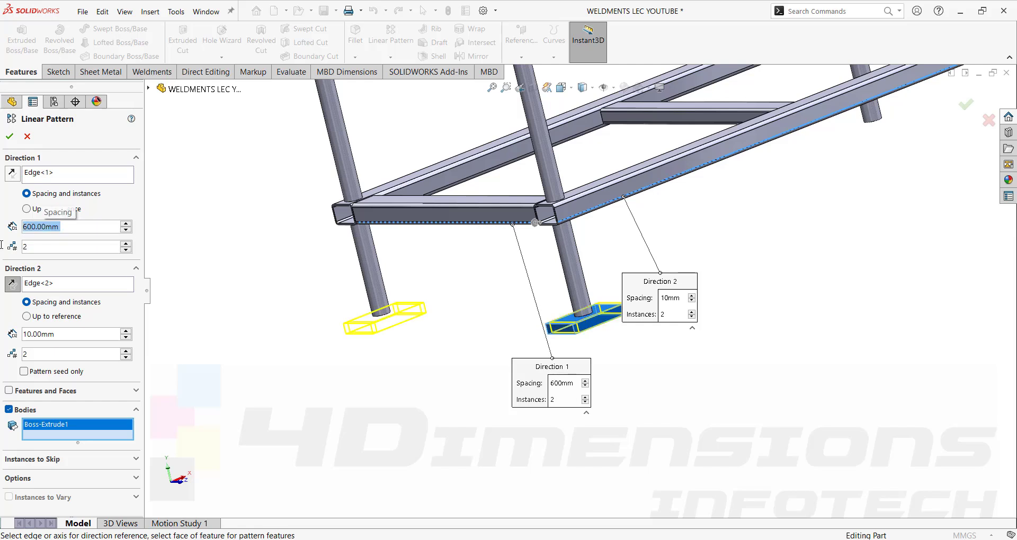
{"action": "double_click", "coordinate": [63, 336]}
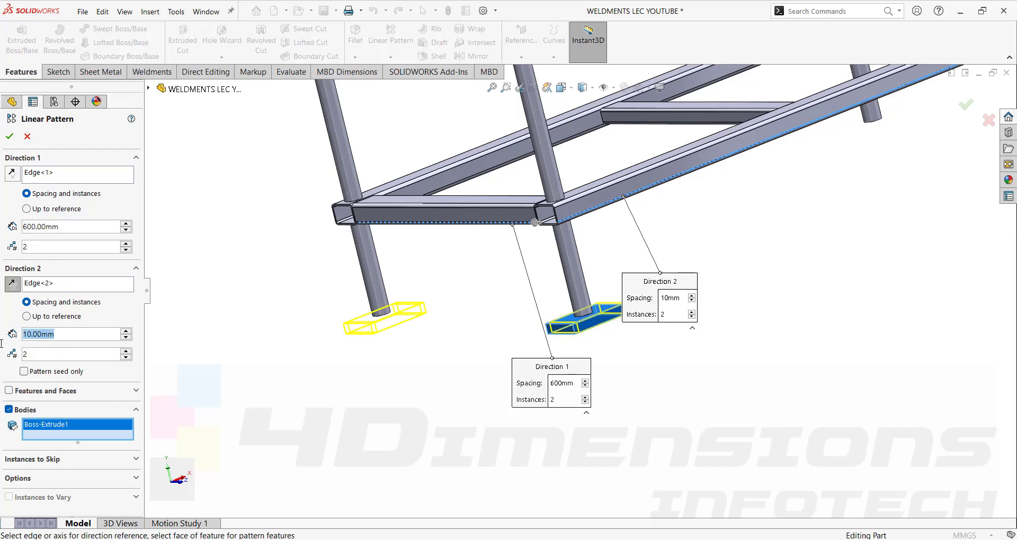
{"action": "type", "text": "1200"}
{"action": "key", "text": "Return"}
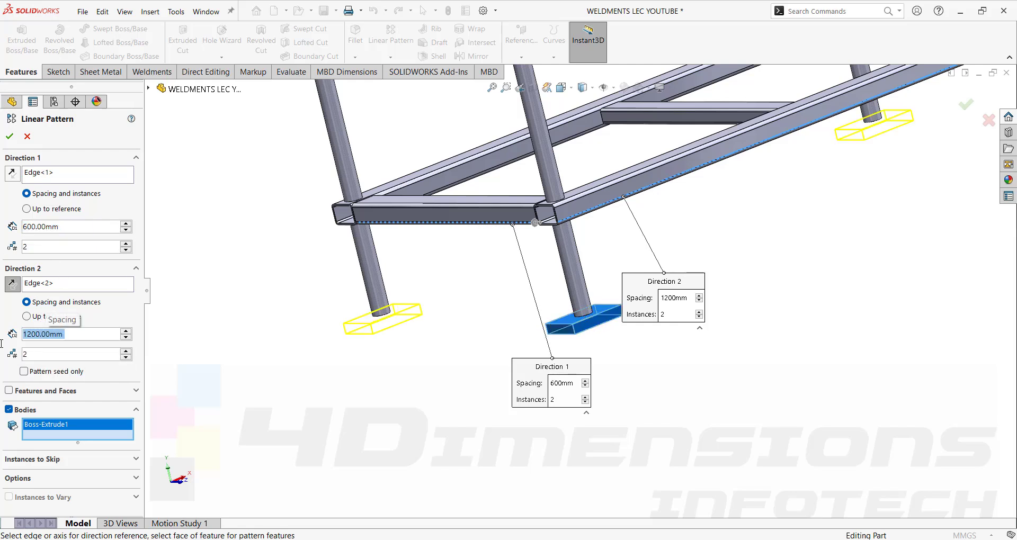
{"action": "scroll", "coordinate": [731, 220], "scroll_direction": "up", "scroll_amount": 2}
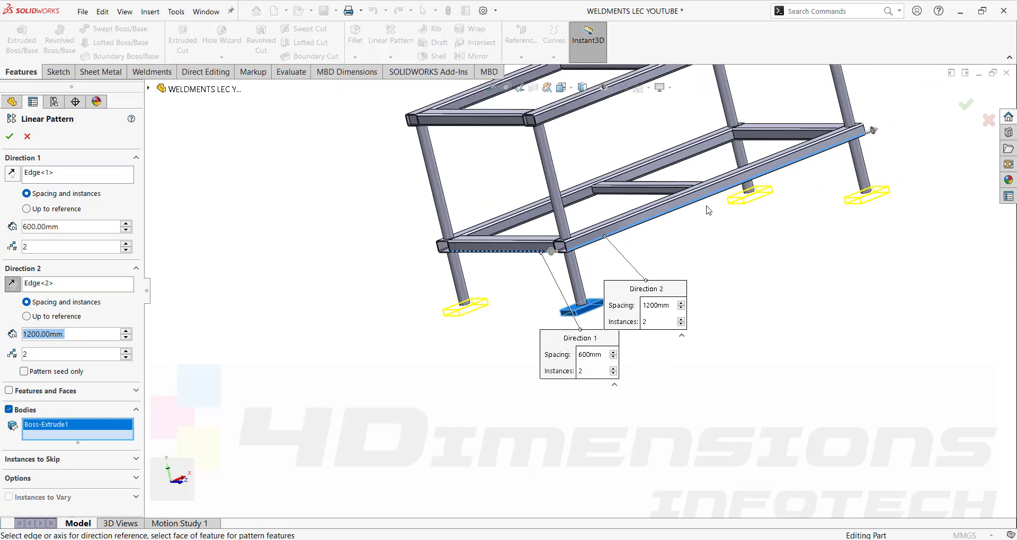
Accept LPattern1 and orbit to check base plates under all four pipe legs.
{"action": "left_click", "coordinate": [12, 137]}
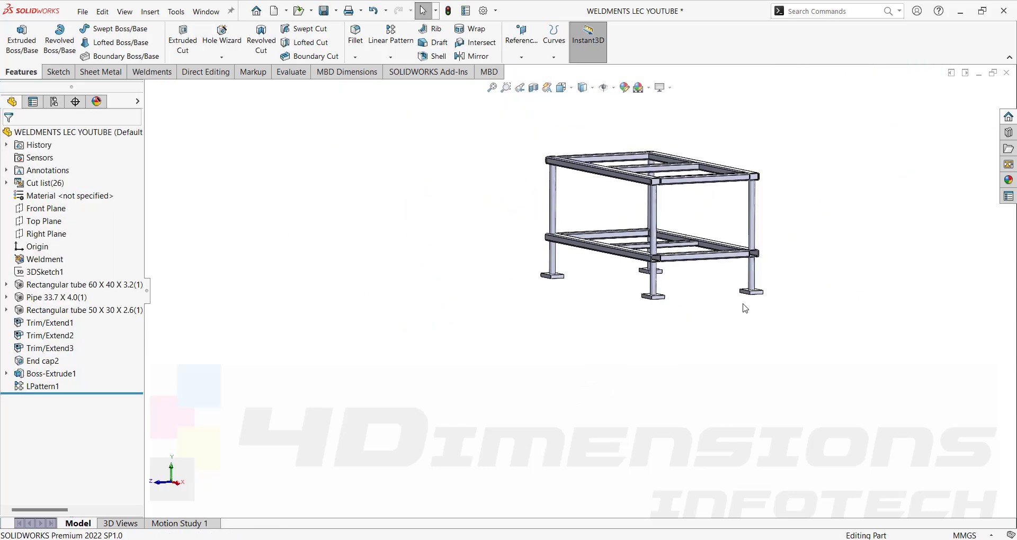
{"action": "middle_click_drag", "start_coordinate": [743, 305], "coordinate": [762, 298]}
{"action": "scroll", "coordinate": [725, 288], "scroll_direction": "down", "scroll_amount": 3}
{"action": "middle_click_drag", "start_coordinate": [705, 266], "coordinate": [700, 299]}
{"action": "scroll", "coordinate": [639, 274], "scroll_direction": "up", "scroll_amount": 2}
{"action": "middle_click_drag", "start_coordinate": [540, 225], "coordinate": [461, 193]}
{"action": "scroll", "coordinate": [532, 254], "scroll_direction": "down", "scroll_amount": 2}
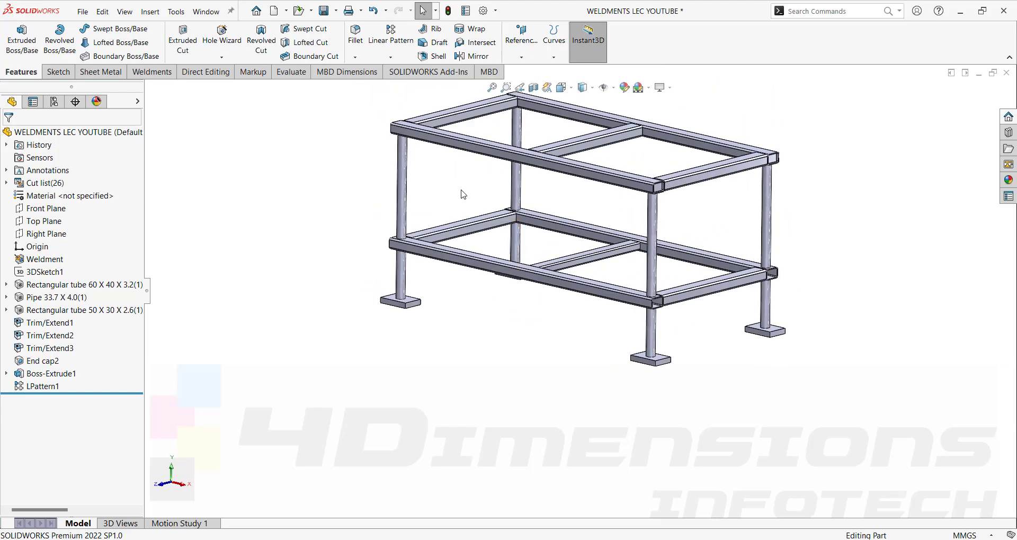
{"action": "scroll", "coordinate": [470, 318], "scroll_direction": "up", "scroll_amount": 2}
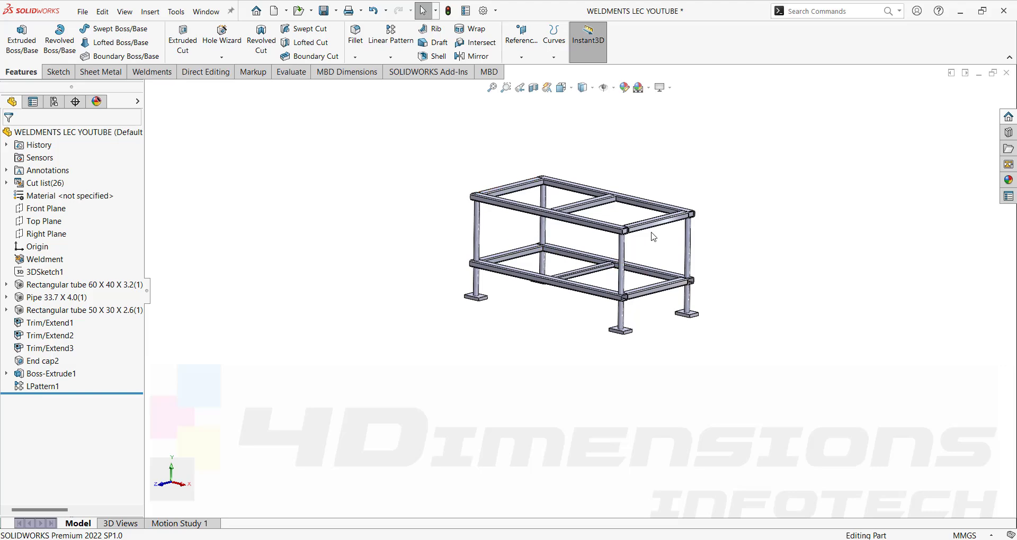
{"action": "scroll", "coordinate": [545, 240], "scroll_direction": "down", "scroll_amount": 3}
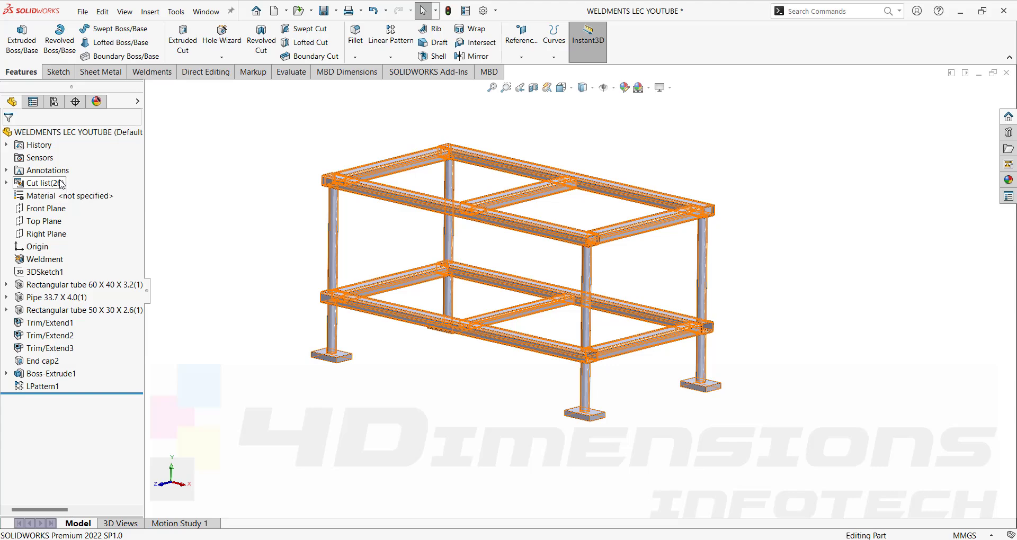
{"action": "left_click", "coordinate": [152, 71]}
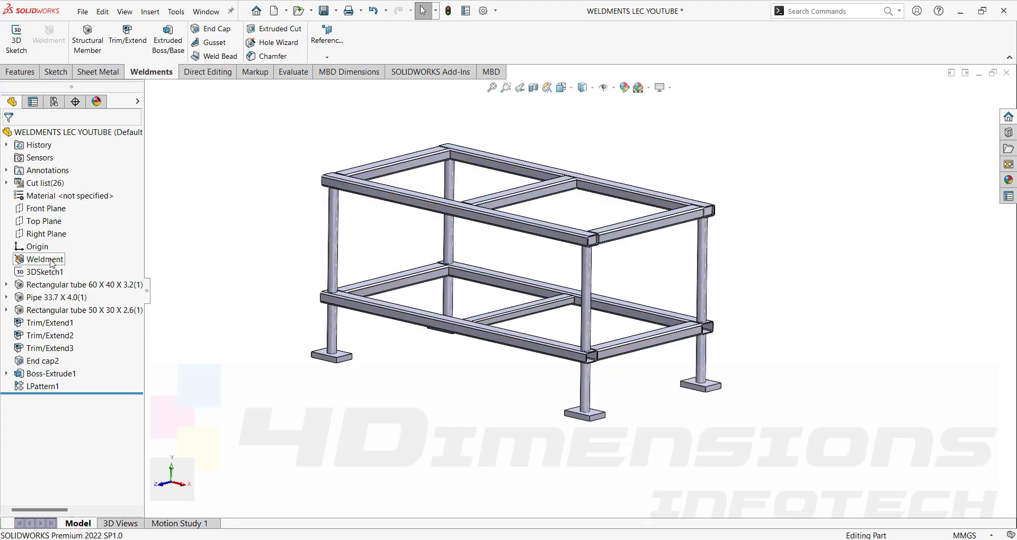
Orbit the frame to view it from above.
{"action": "scroll", "coordinate": [300, 180], "scroll_direction": "down", "scroll_amount": 3}
{"action": "middle_click_drag", "start_coordinate": [556, 193], "coordinate": [300, 177]}
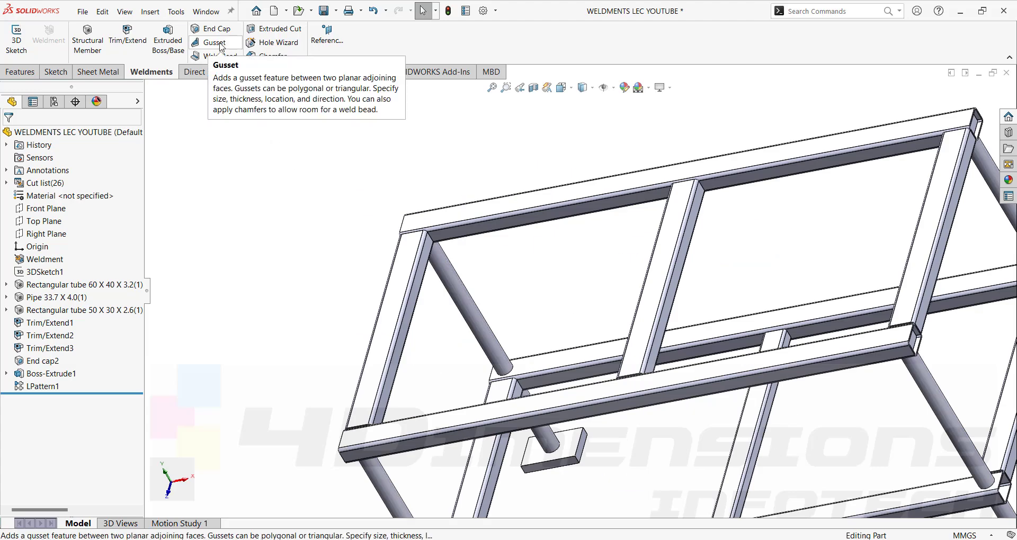
{"action": "scroll", "coordinate": [463, 245], "scroll_direction": "down", "scroll_amount": 5}
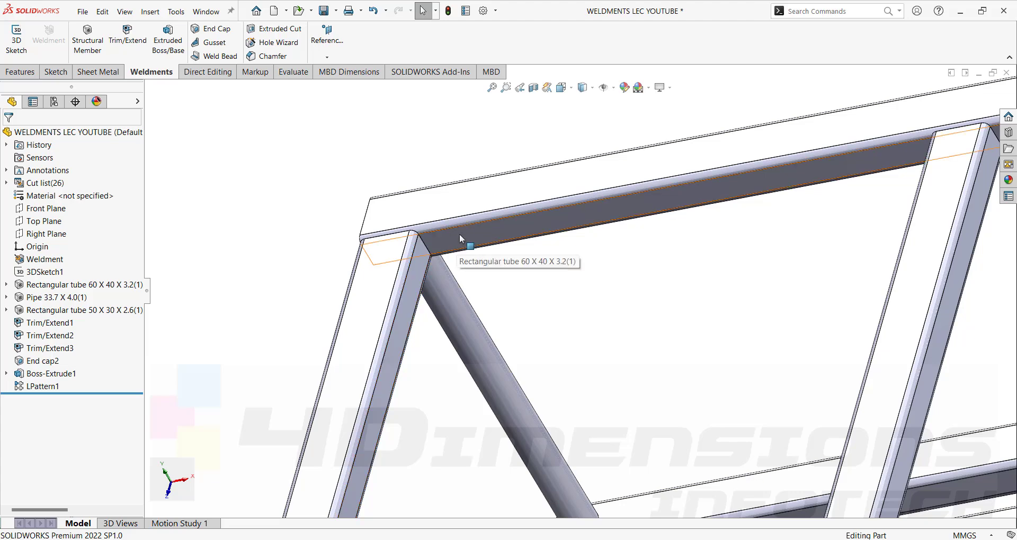
{"action": "scroll", "coordinate": [500, 264], "scroll_direction": "up", "scroll_amount": 2}
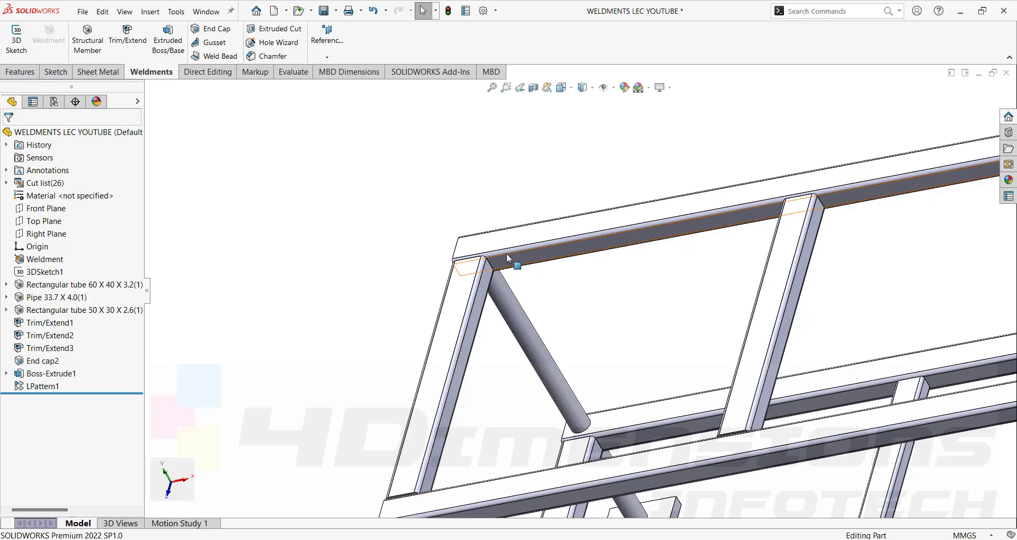
{"action": "scroll", "coordinate": [512, 253], "scroll_direction": "down", "scroll_amount": 2}
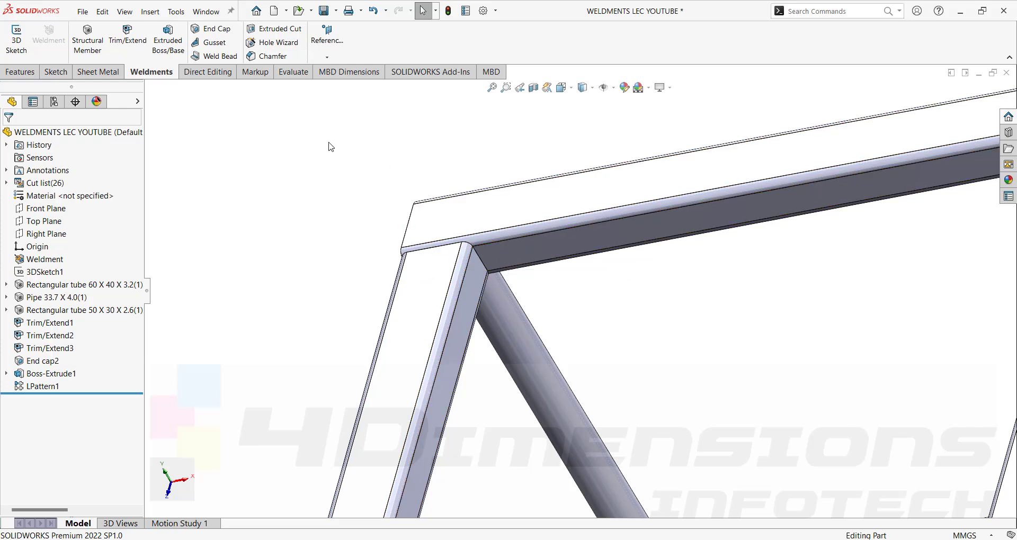
Preview a 25 × 25 mm, 5 mm thick gusset between the leg and top rail faces.
{"action": "left_click", "coordinate": [215, 42]}
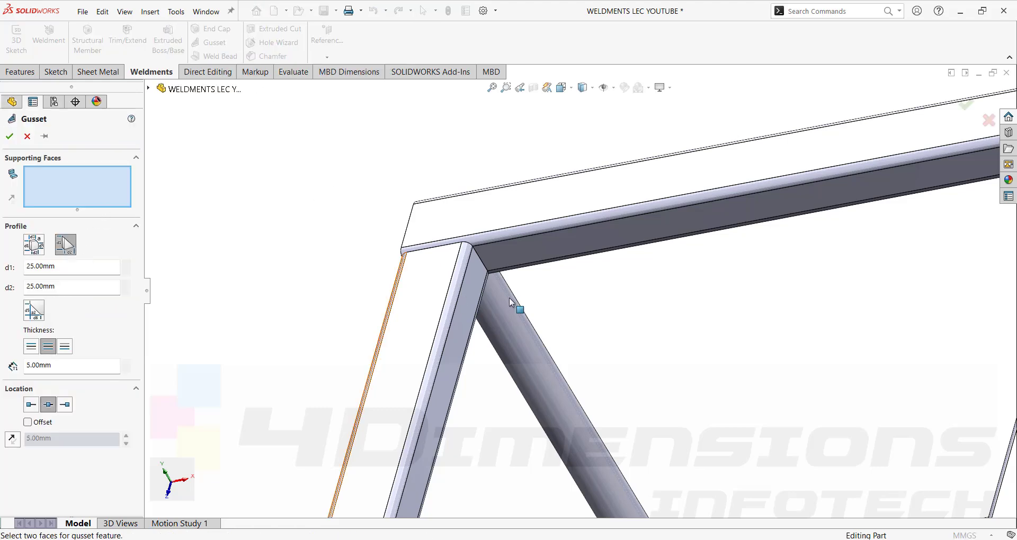
{"action": "left_click", "coordinate": [480, 282]}
{"action": "left_click", "coordinate": [513, 250]}
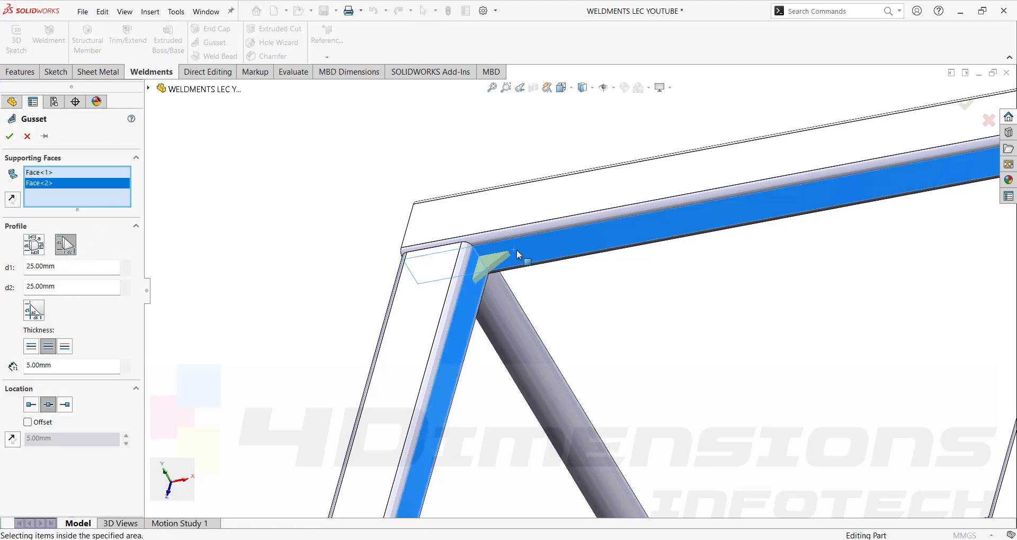
{"action": "scroll", "coordinate": [498, 281], "scroll_direction": "down", "scroll_amount": 2}
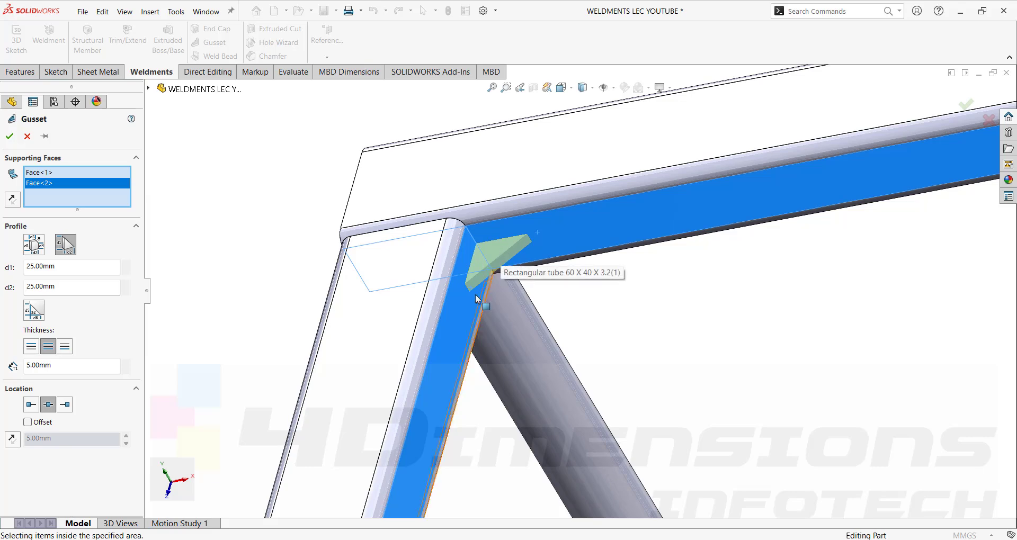
{"action": "scroll", "coordinate": [491, 277], "scroll_direction": "up", "scroll_amount": 5}
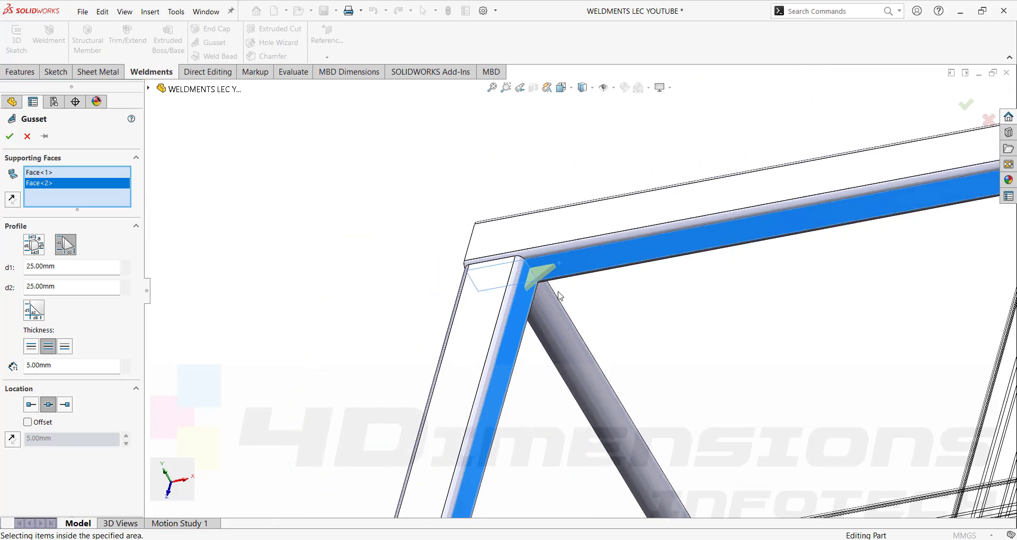
{"action": "scroll", "coordinate": [618, 310], "scroll_direction": "down", "scroll_amount": 5}
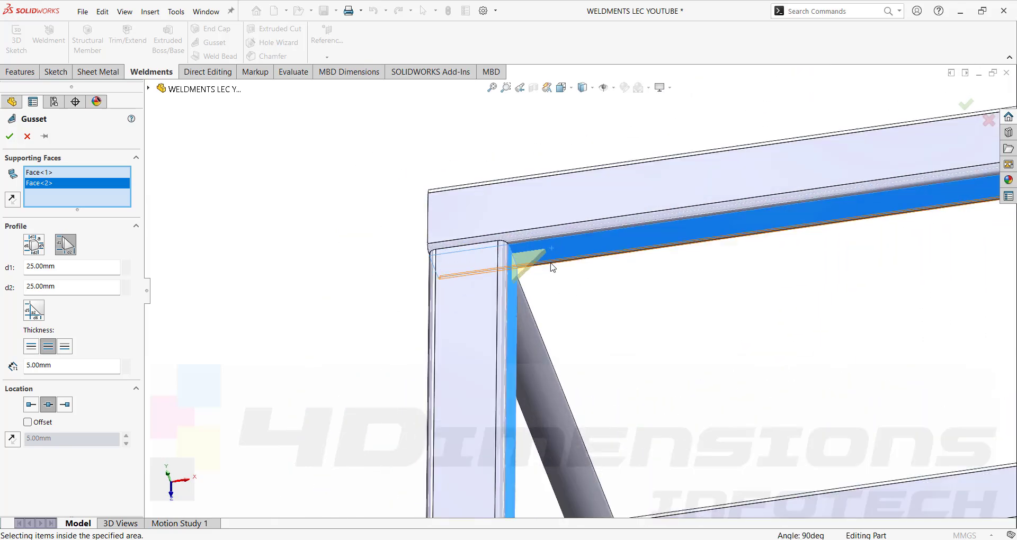
{"action": "scroll", "coordinate": [586, 302], "scroll_direction": "down", "scroll_amount": 2}
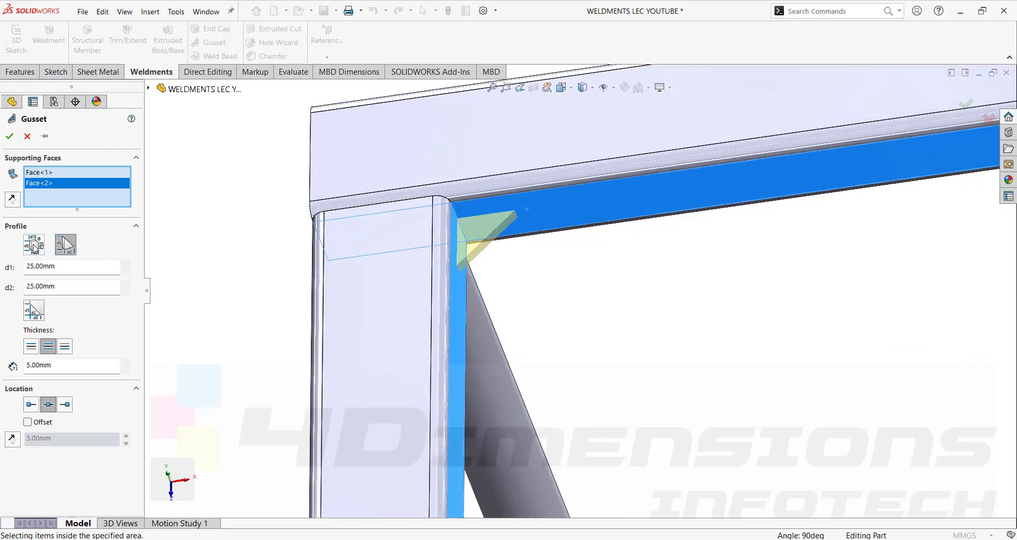
Switch the gusset to a chamfered polygonal profile with 30 mm d1 and d2 legs.
{"action": "left_click", "coordinate": [34, 245]}
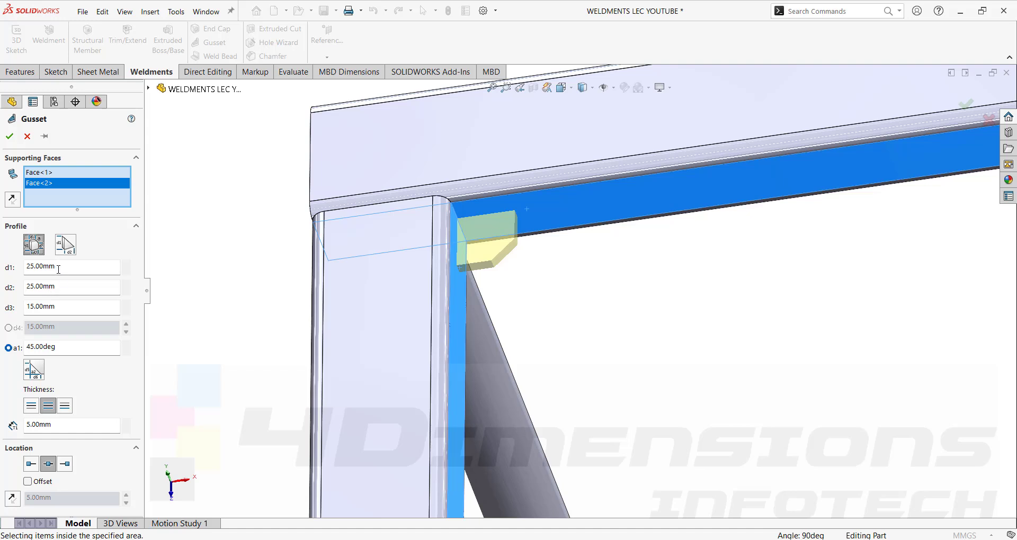
{"action": "left_click_drag", "start_coordinate": [68, 267], "coordinate": [4, 266]}
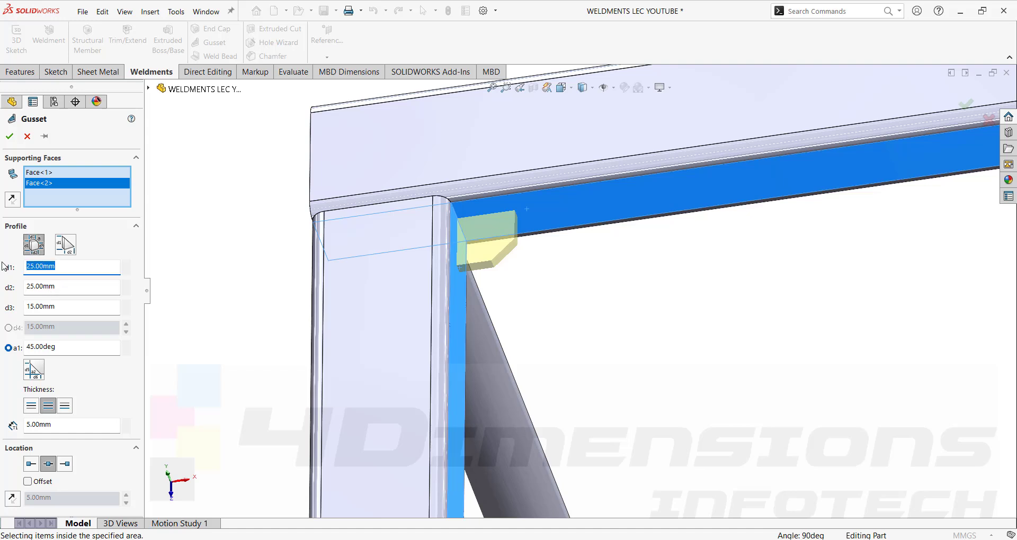
{"action": "type", "text": "30"}
{"action": "left_click_drag", "start_coordinate": [68, 287], "coordinate": [1, 286]}
{"action": "type", "text": "30"}
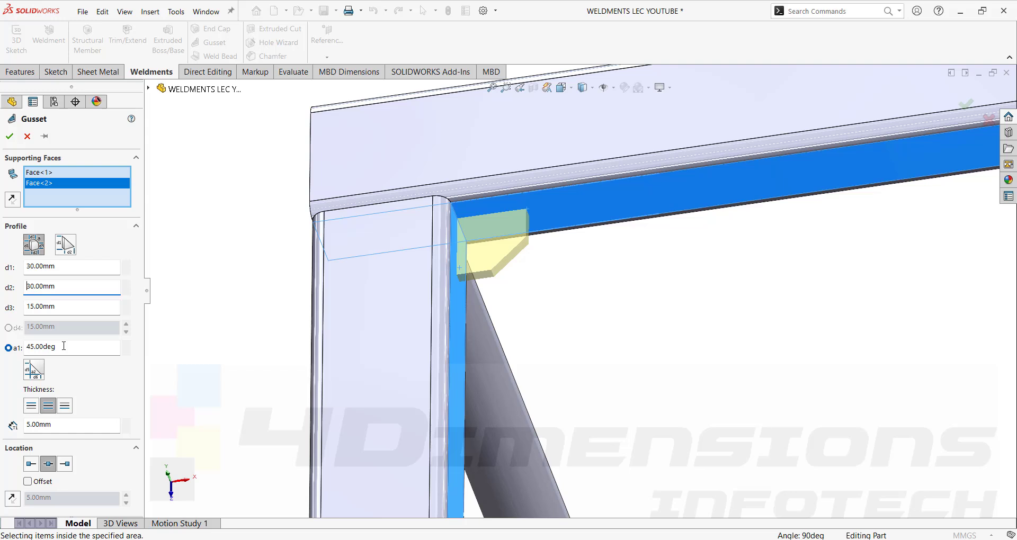
Try gusset angles of 30° and 60°, settle on 45°, and create Gusset1.
{"action": "left_click_drag", "start_coordinate": [63, 346], "coordinate": [1, 362]}
{"action": "type", "text": "30"}
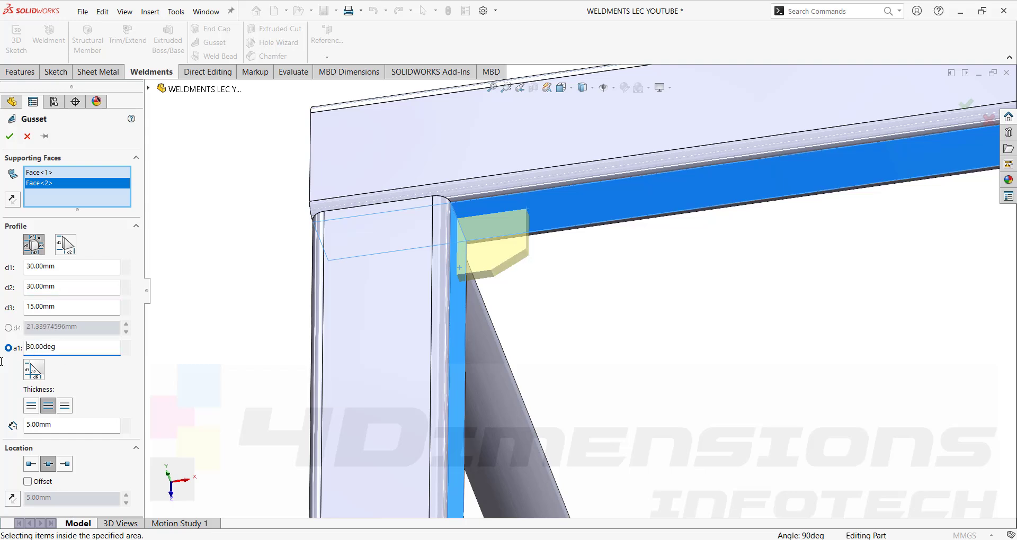
{"action": "left_click_drag", "start_coordinate": [62, 346], "coordinate": [1, 353]}
{"action": "type", "text": "60"}
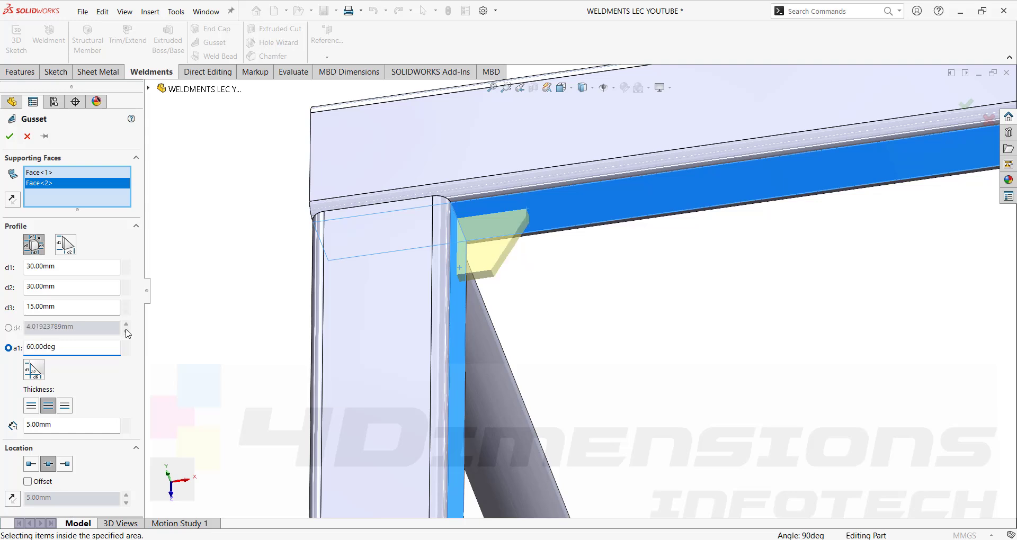
{"action": "left_click_drag", "start_coordinate": [79, 347], "coordinate": [6, 371]}
{"action": "type", "text": "45"}
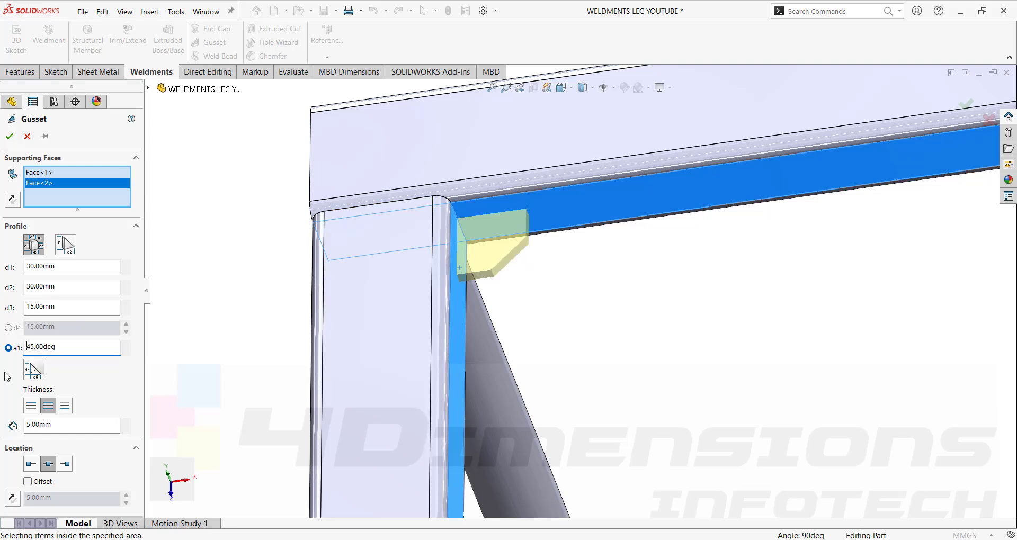
{"action": "left_click", "coordinate": [10, 136]}
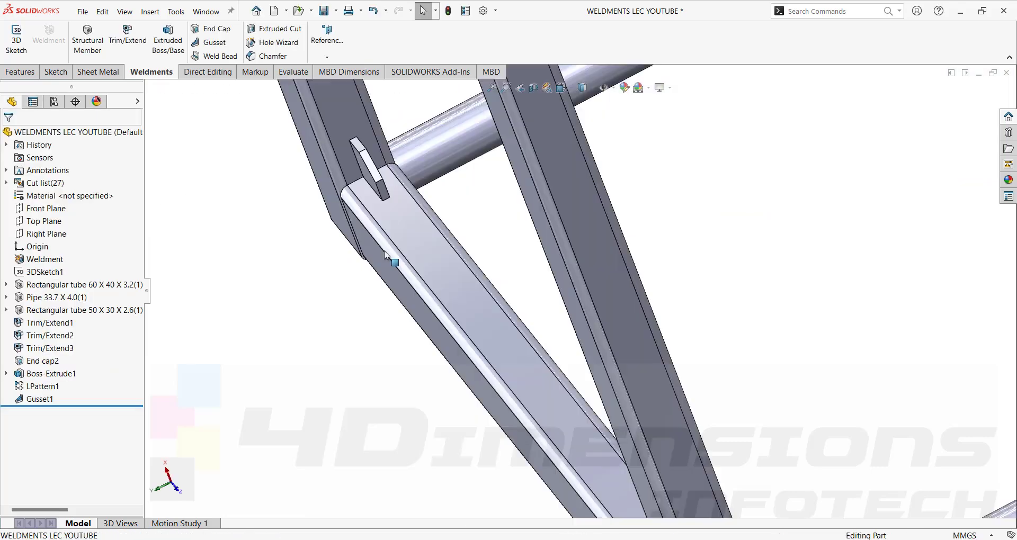
{"action": "middle_click_drag", "start_coordinate": [391, 263], "coordinate": [447, 185]}
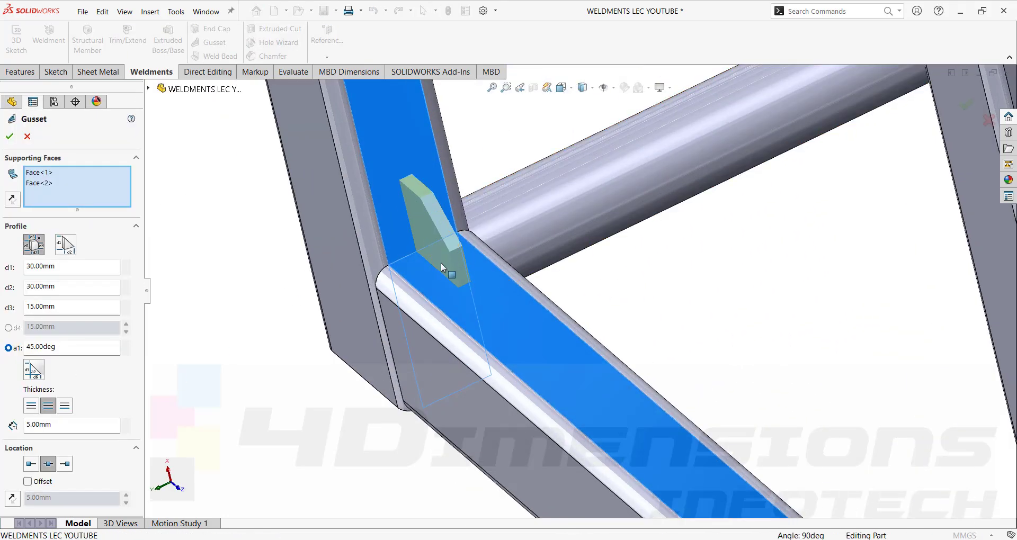
Compare the thickness sides and locations, ending with Both Sides thickness at the edge mid point.
{"action": "left_click", "coordinate": [32, 410]}
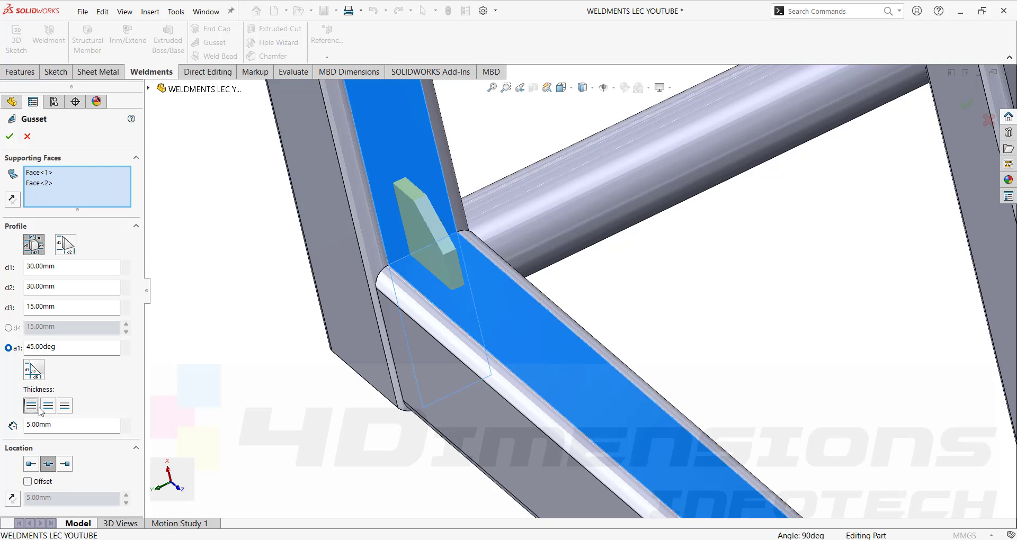
{"action": "left_click", "coordinate": [60, 407]}
{"action": "left_click", "coordinate": [48, 407]}
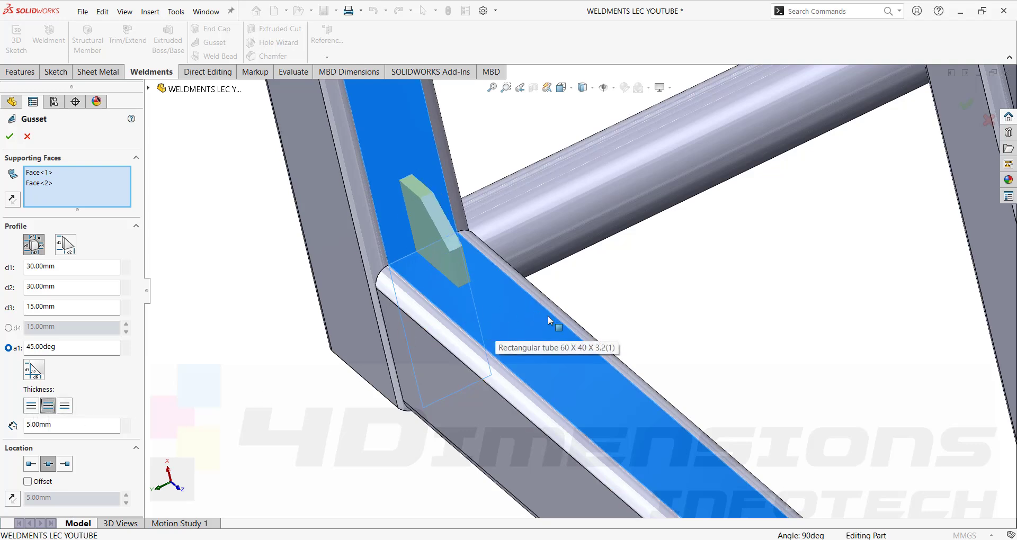
{"action": "left_click", "coordinate": [31, 405]}
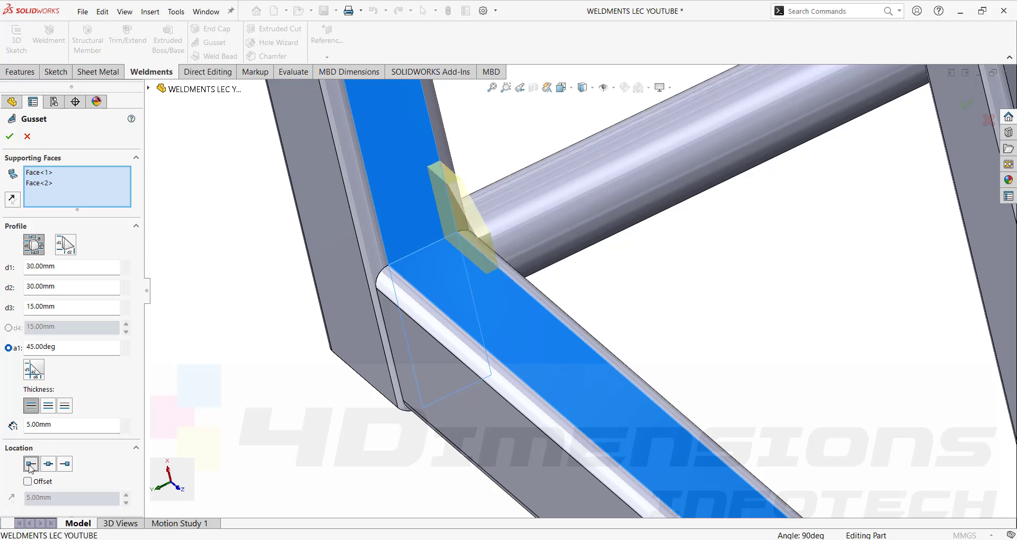
{"action": "left_click", "coordinate": [65, 466]}
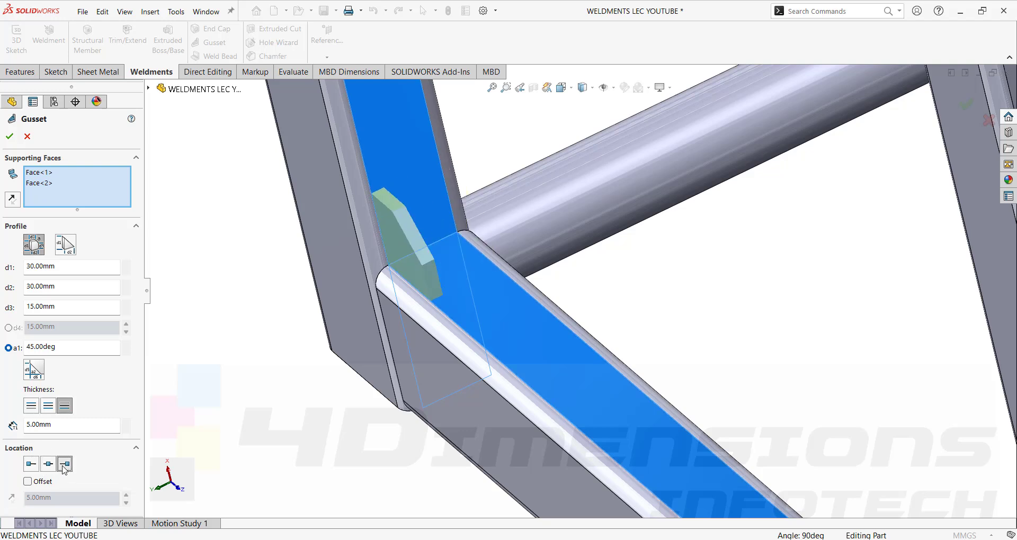
{"action": "left_click", "coordinate": [49, 465]}
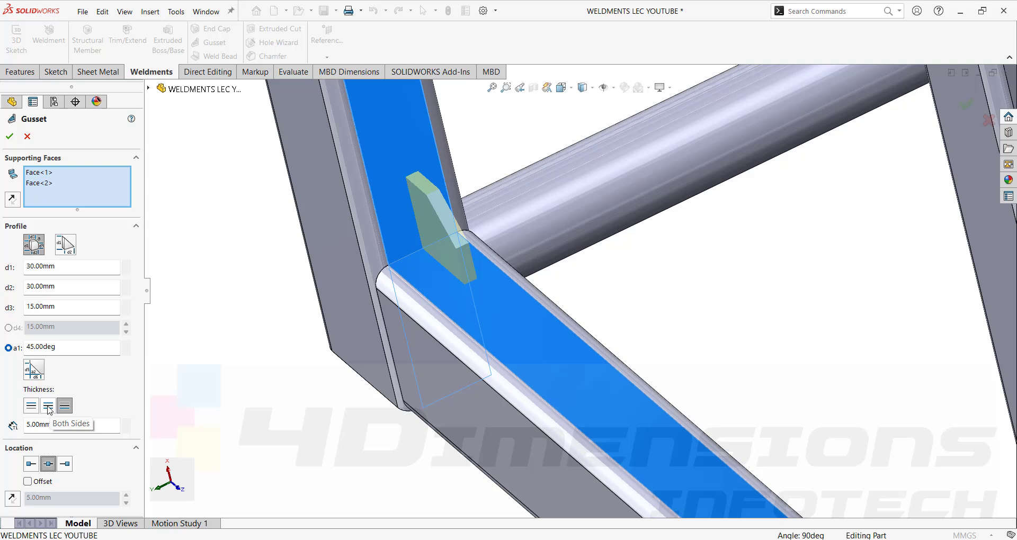
{"action": "left_click", "coordinate": [49, 406]}
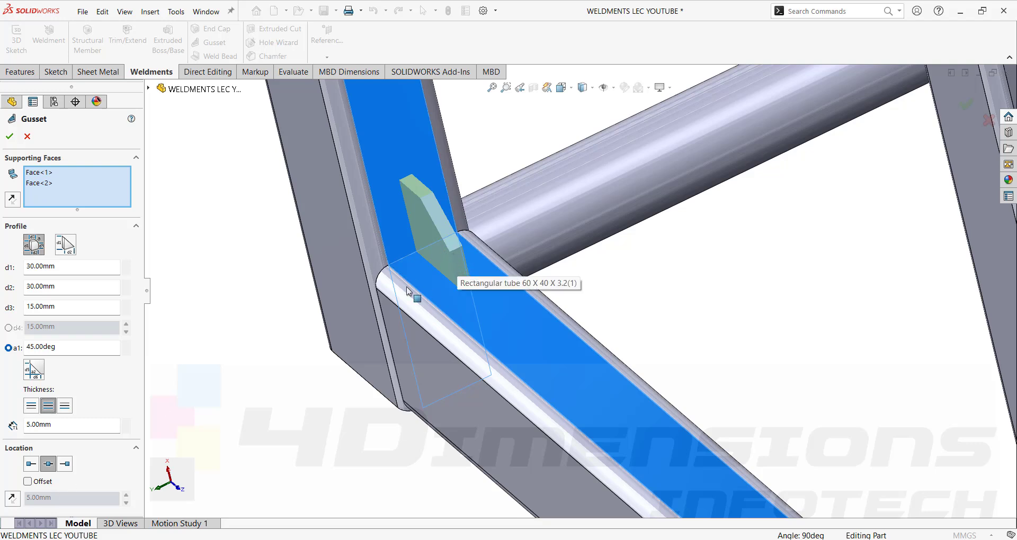
Offset the gusset 6 mm along the tube from its mid point.
{"action": "left_click", "coordinate": [27, 482]}
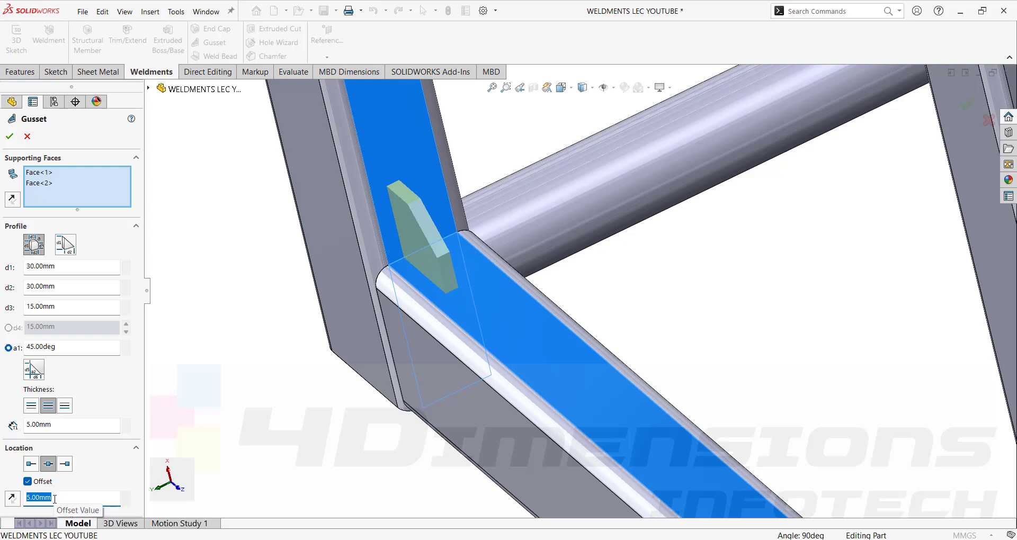
{"action": "type", "text": "6"}
{"action": "key", "text": "Return"}
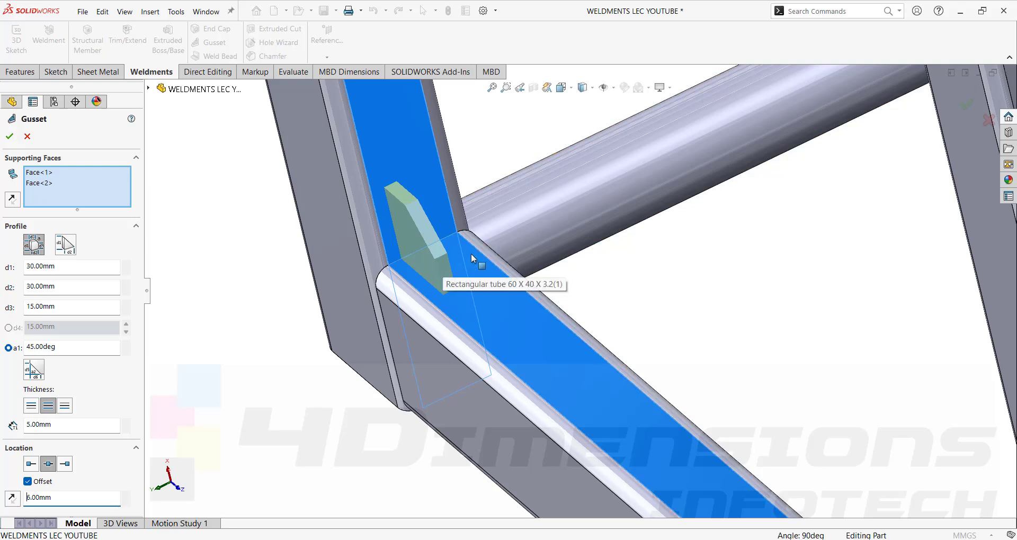
{"action": "middle_click_drag", "start_coordinate": [477, 257], "coordinate": [456, 265]}
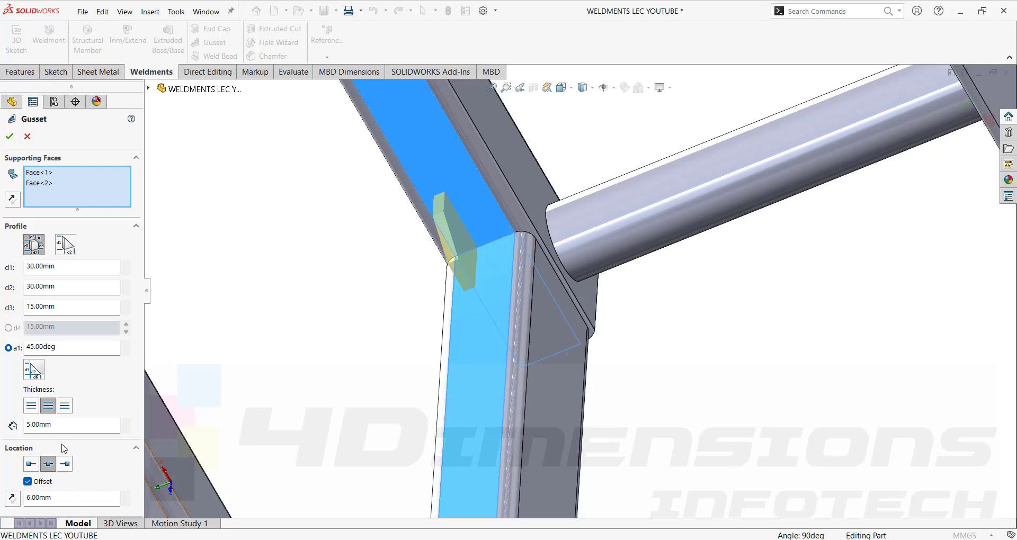
Remove the 6 mm offset and finish Gusset1.
{"action": "left_click", "coordinate": [28, 481]}
{"action": "middle_click_drag", "start_coordinate": [284, 318], "coordinate": [486, 271]}
{"action": "scroll", "coordinate": [422, 299], "scroll_direction": "up", "scroll_amount": 5}
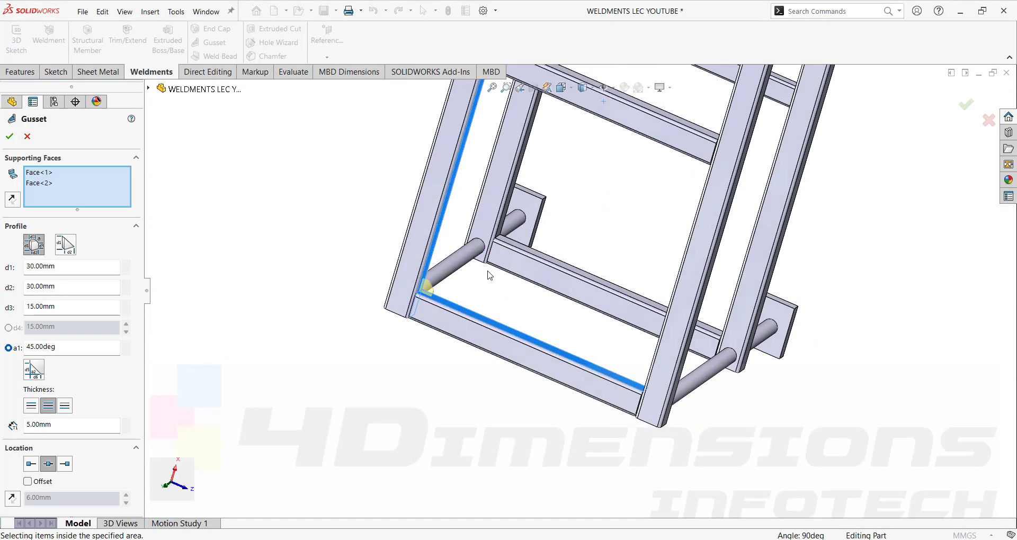
{"action": "scroll", "coordinate": [467, 312], "scroll_direction": "down", "scroll_amount": 4}
{"action": "scroll", "coordinate": [465, 341], "scroll_direction": "up", "scroll_amount": 5}
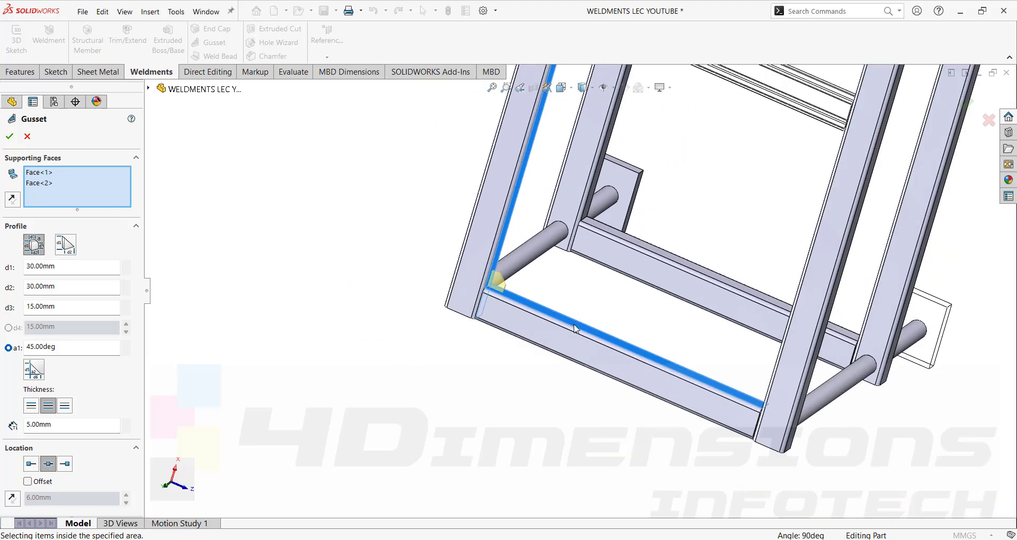
{"action": "left_click", "coordinate": [9, 136]}
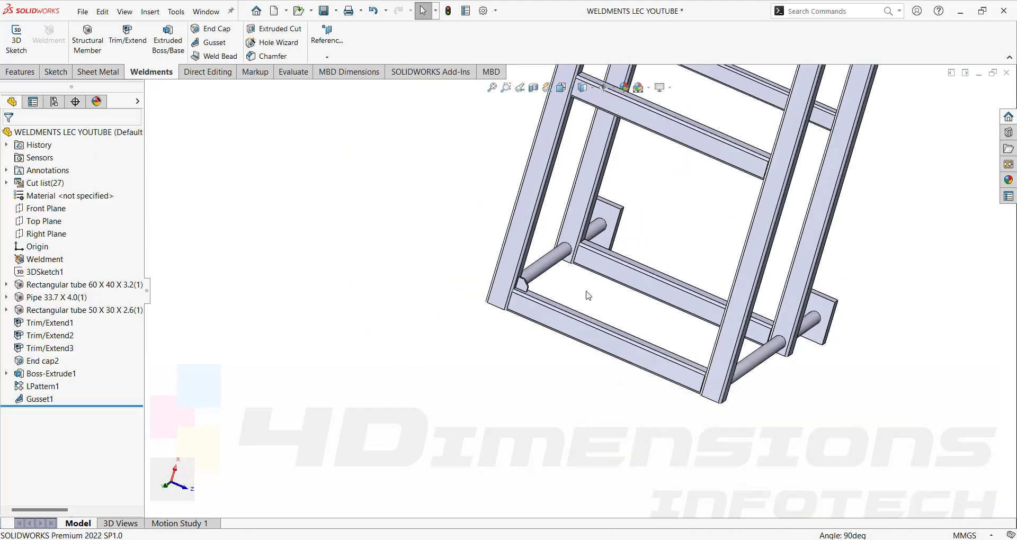
Orbit and zoom around the whole frame to inspect the gussets and legs.
{"action": "scroll", "coordinate": [588, 294], "scroll_direction": "up", "scroll_amount": 5}
{"action": "scroll", "coordinate": [633, 204], "scroll_direction": "down", "scroll_amount": 3}
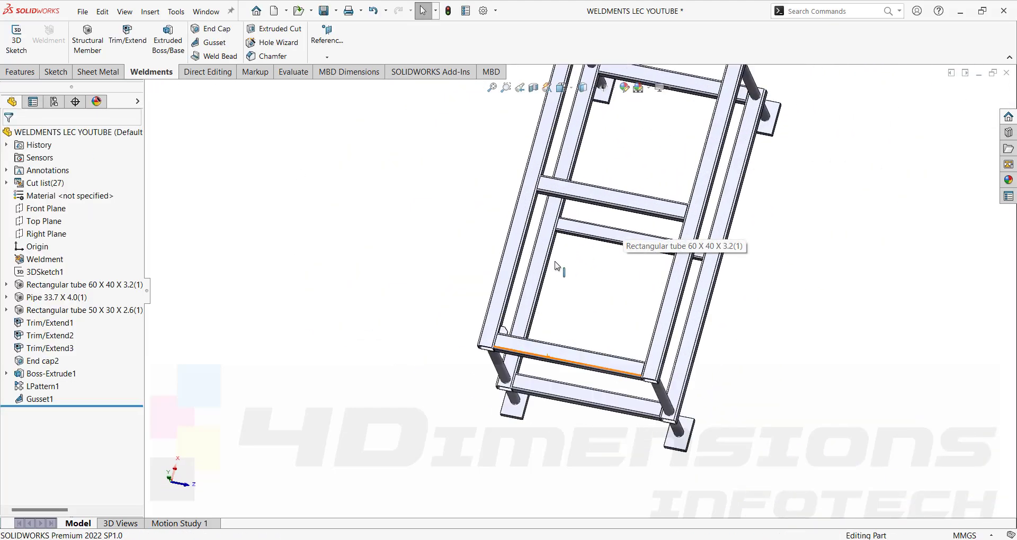
{"action": "middle_click_drag", "start_coordinate": [557, 265], "coordinate": [546, 170]}
{"action": "middle_click_drag", "start_coordinate": [660, 112], "coordinate": [513, 307]}
{"action": "scroll", "coordinate": [479, 278], "scroll_direction": "down", "scroll_amount": 4}
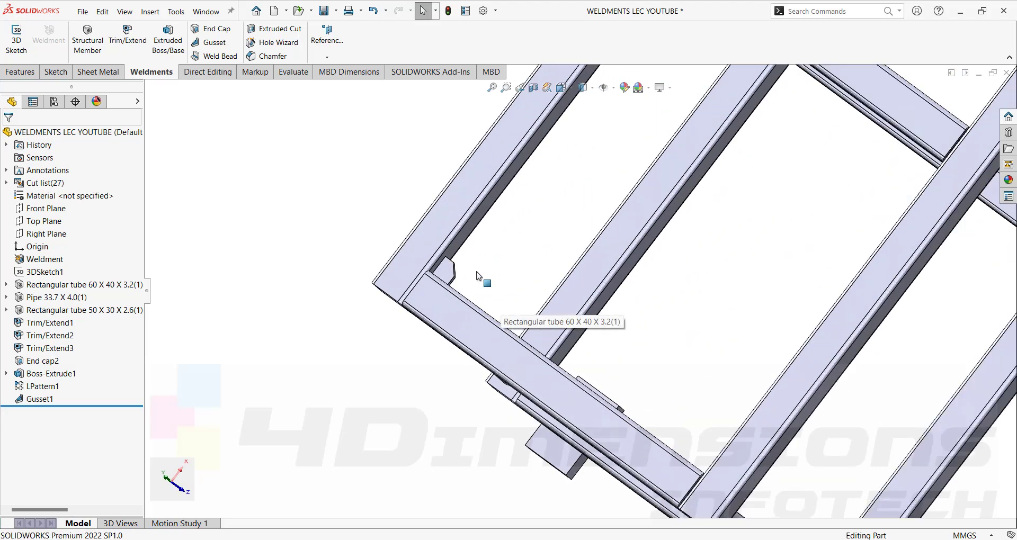
{"action": "scroll", "coordinate": [450, 276], "scroll_direction": "up", "scroll_amount": 4}
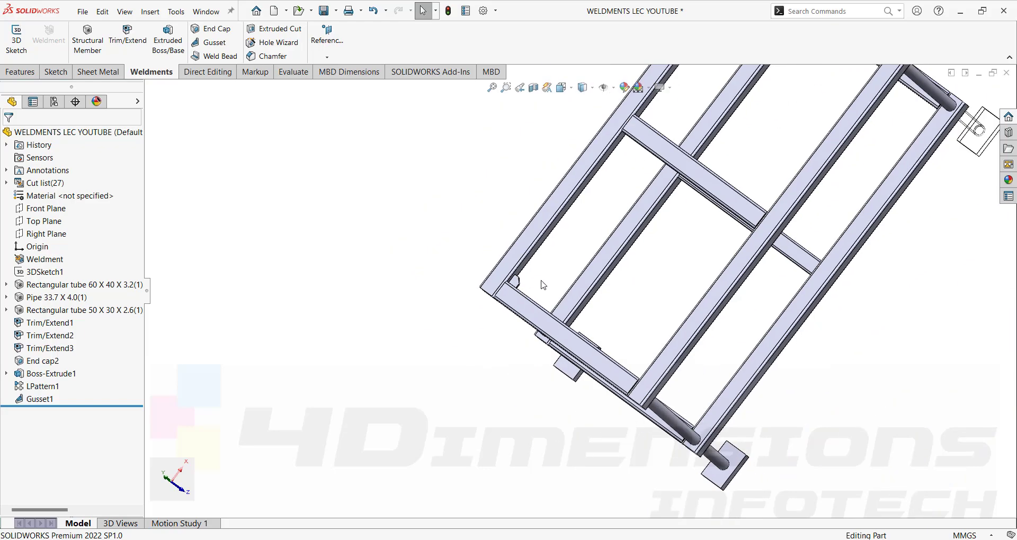
{"action": "middle_click_drag", "start_coordinate": [628, 132], "coordinate": [705, 256]}
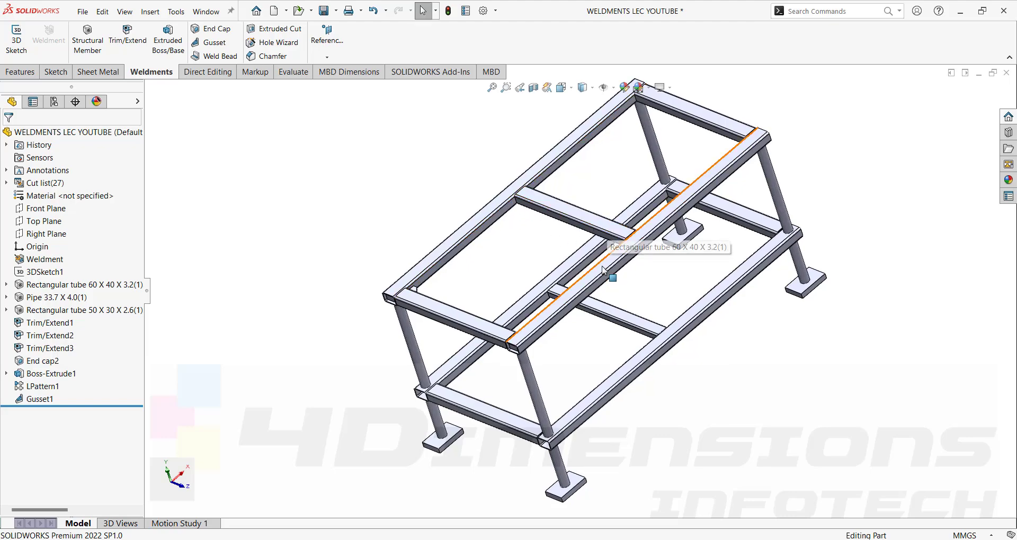
{"action": "middle_click_drag", "start_coordinate": [737, 378], "coordinate": [631, 239]}
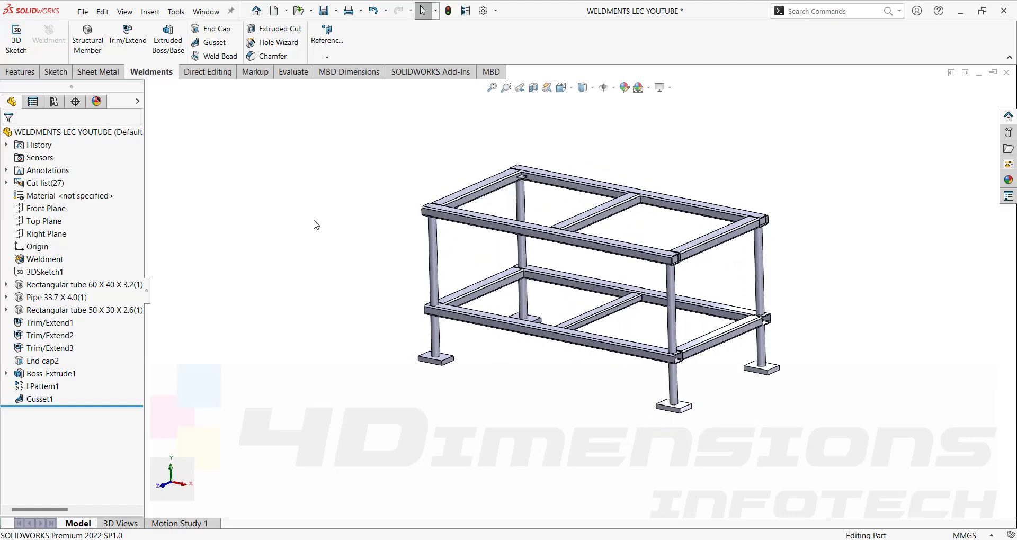
{"action": "scroll", "coordinate": [316, 225], "scroll_direction": "down", "scroll_amount": 5}
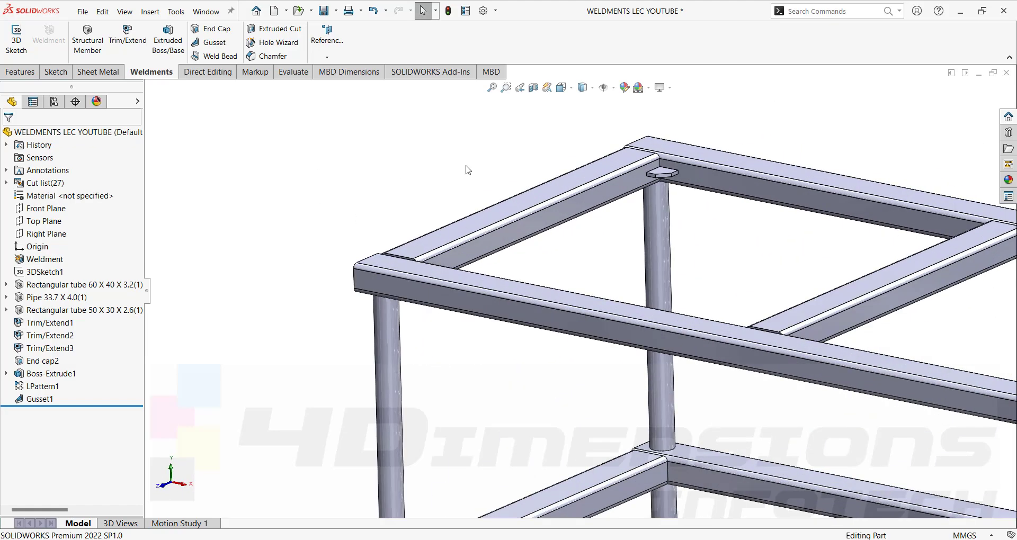
Start a Weld Bead, try the two-face option, then return to defining it by weld path.
{"action": "left_click", "coordinate": [214, 56]}
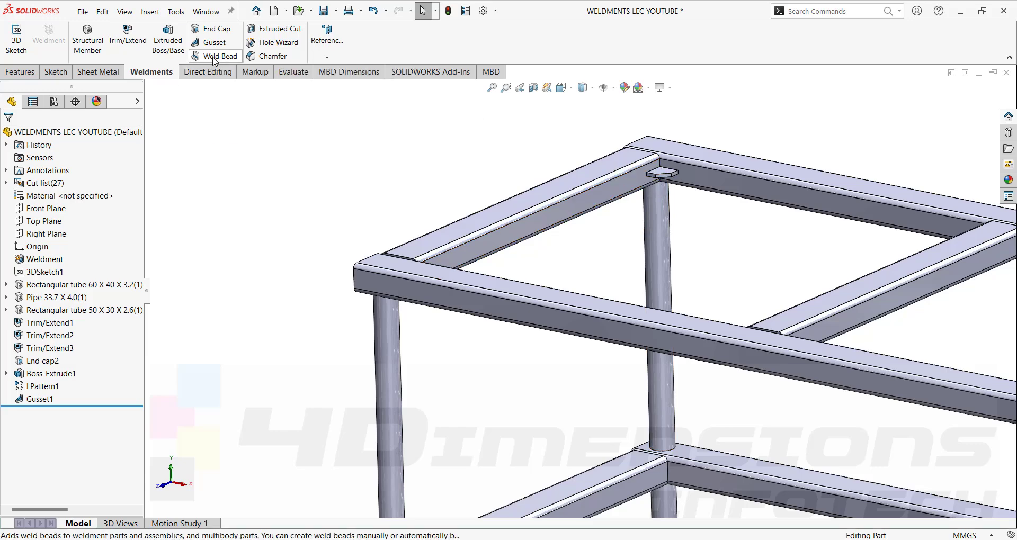
{"action": "scroll", "coordinate": [705, 201], "scroll_direction": "down", "scroll_amount": 5}
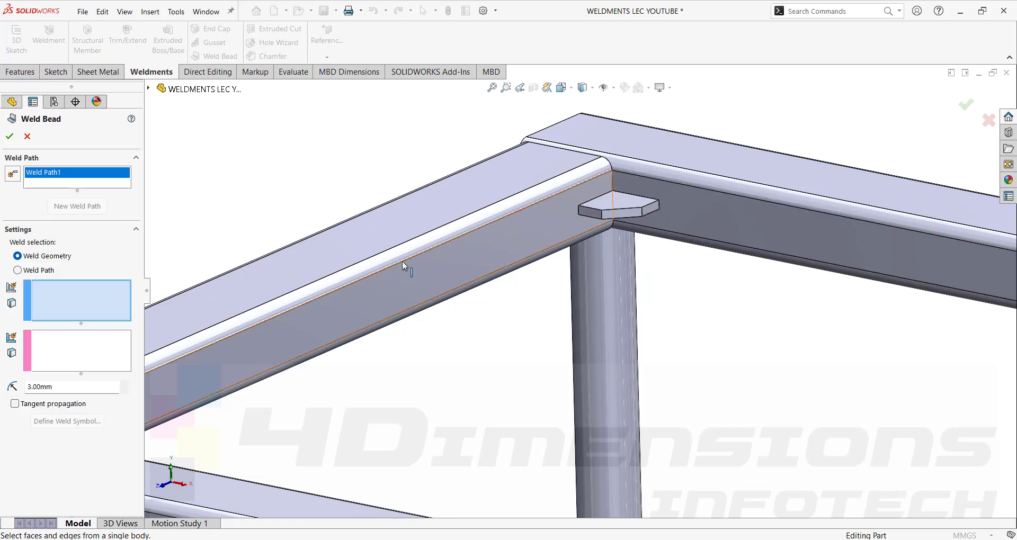
{"action": "left_click", "coordinate": [18, 270]}
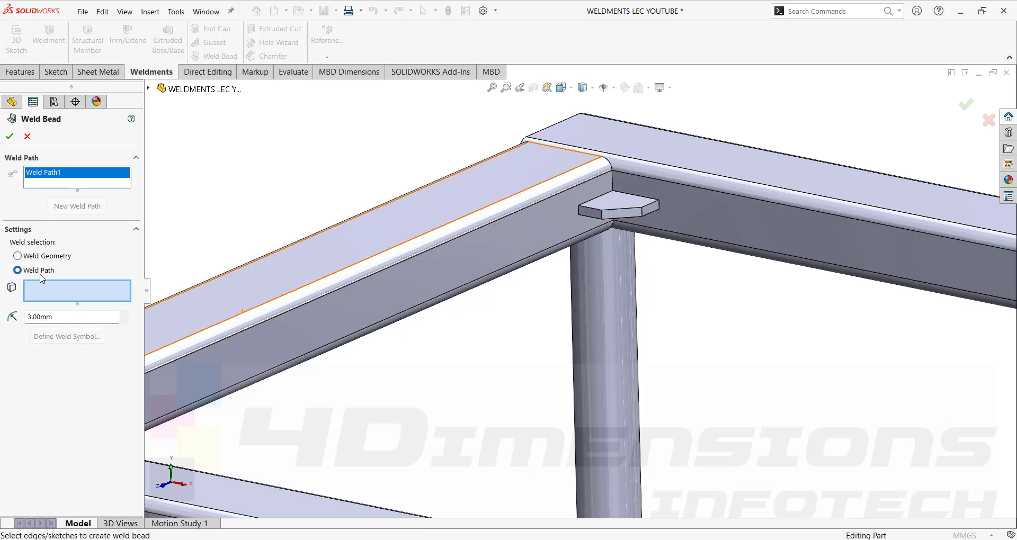
{"action": "left_click", "coordinate": [41, 256]}
{"action": "left_click", "coordinate": [603, 191]}
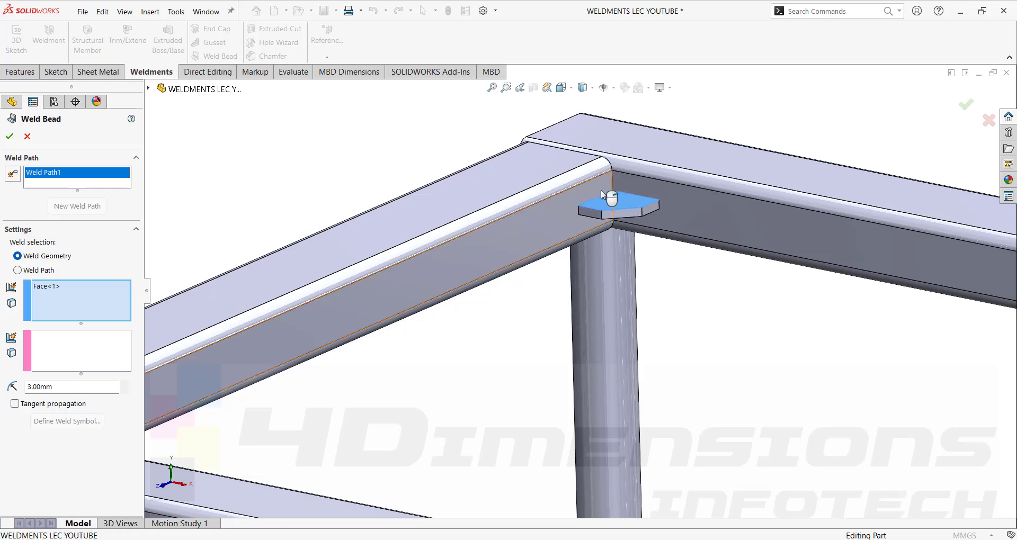
{"action": "left_click", "coordinate": [606, 193]}
{"action": "scroll", "coordinate": [614, 197], "scroll_direction": "down", "scroll_amount": 4}
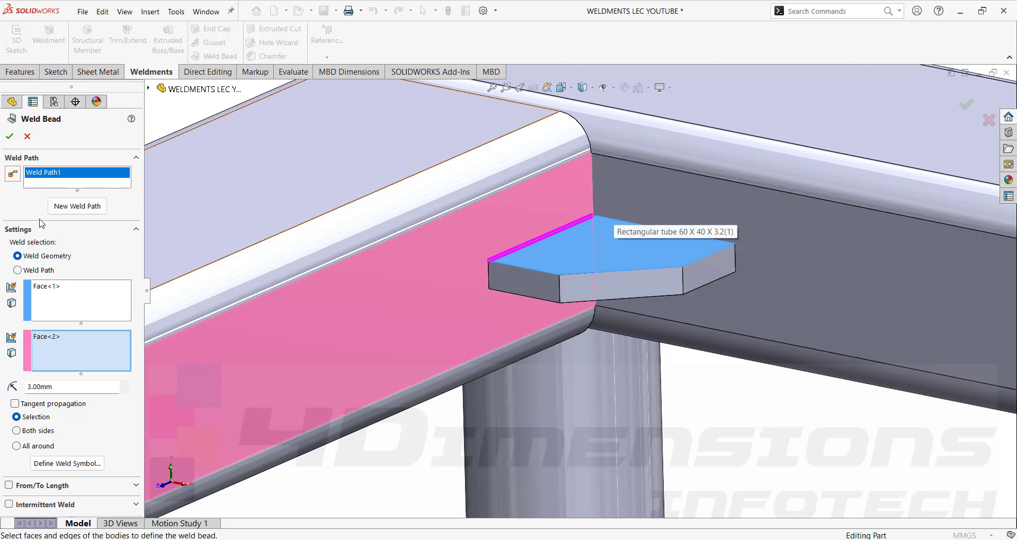
{"action": "left_click", "coordinate": [45, 270]}
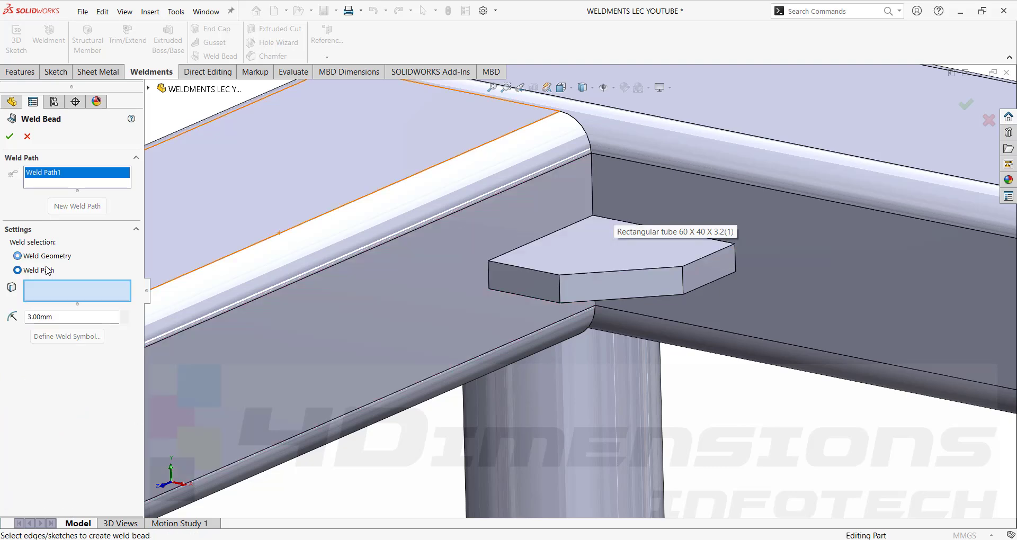
Pick the five gusset plate edges (125 mm total) and set the weld size to 2.00 mm.
{"action": "left_click", "coordinate": [572, 227]}
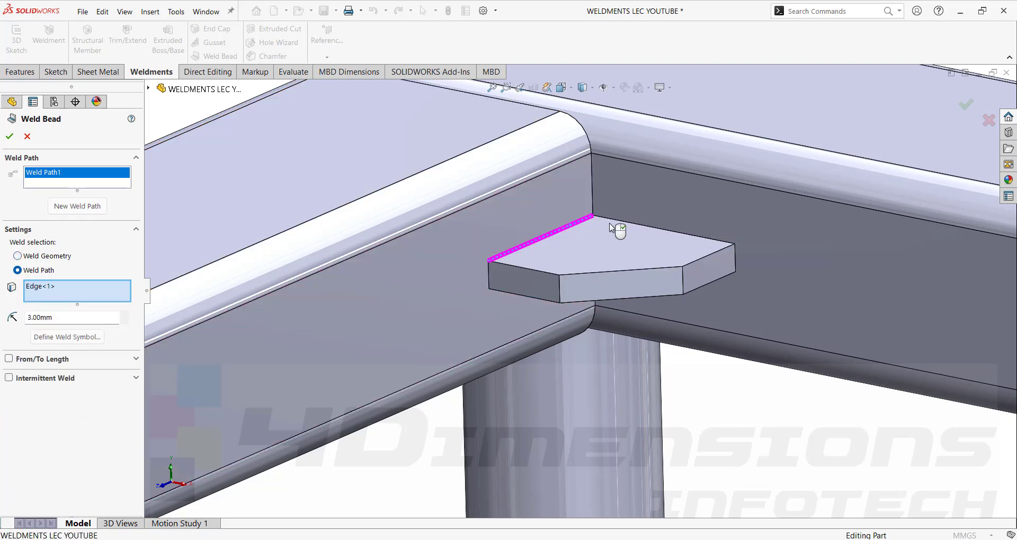
{"action": "left_click", "coordinate": [619, 220]}
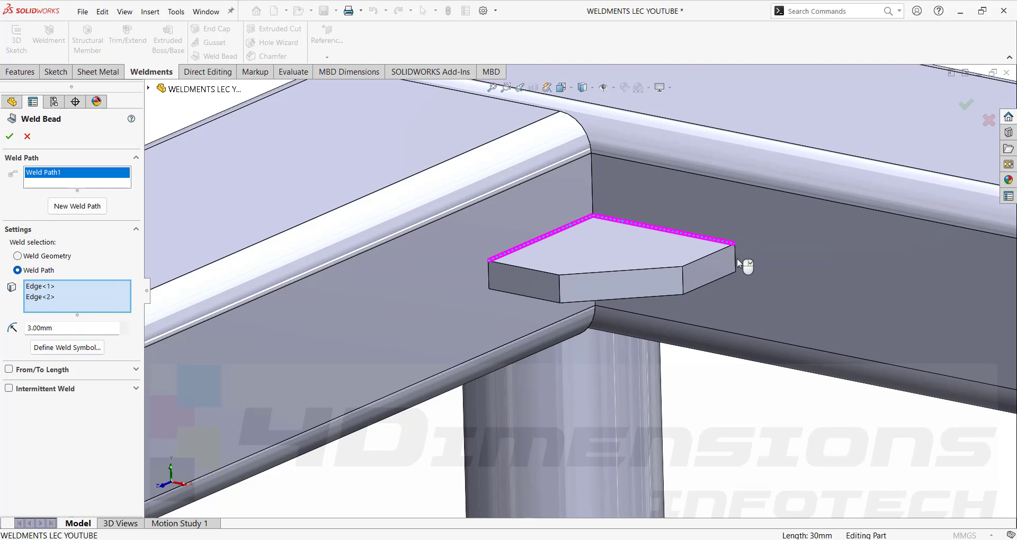
{"action": "left_click", "coordinate": [736, 261]}
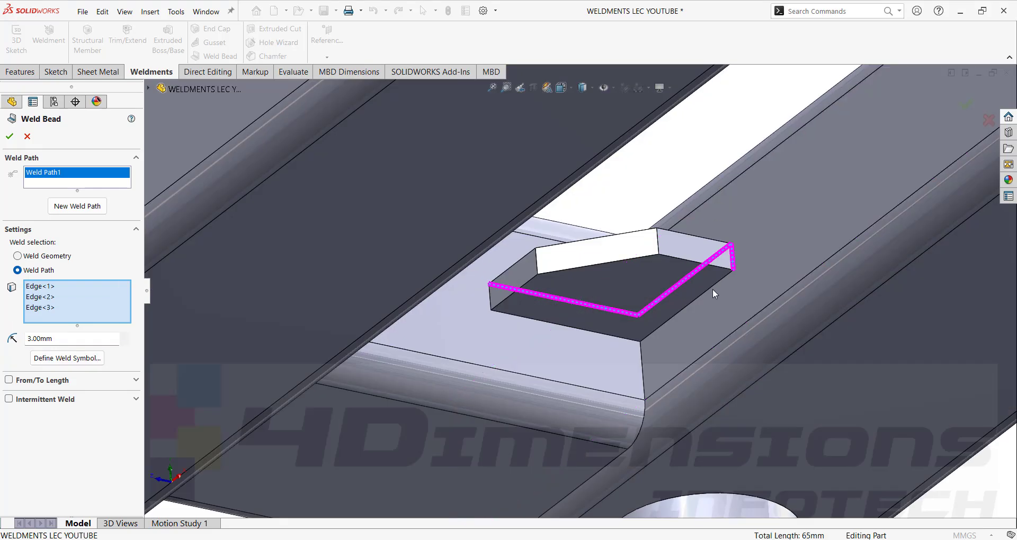
{"action": "left_click", "coordinate": [708, 290]}
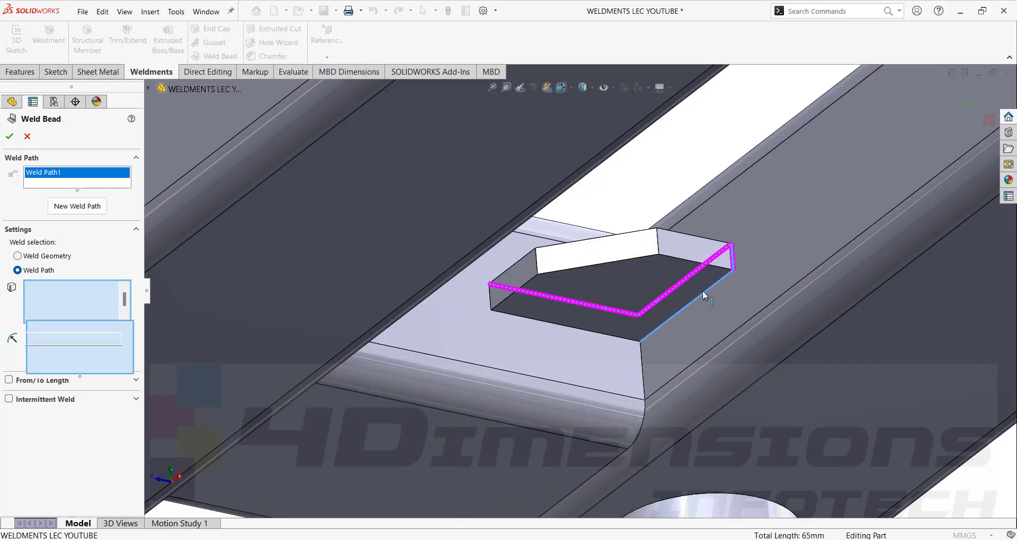
{"action": "left_click", "coordinate": [616, 336]}
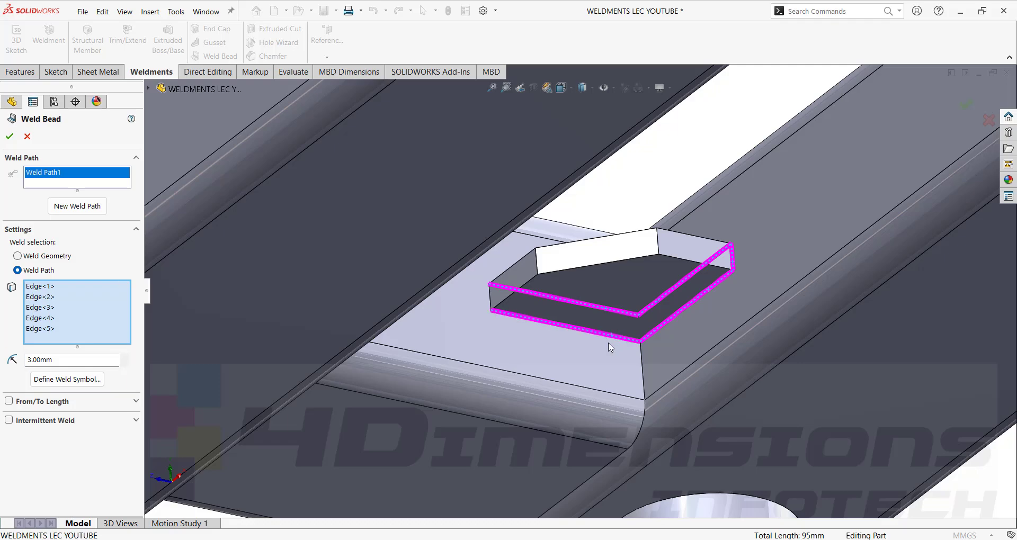
{"action": "middle_click_drag", "start_coordinate": [548, 339], "coordinate": [604, 441]}
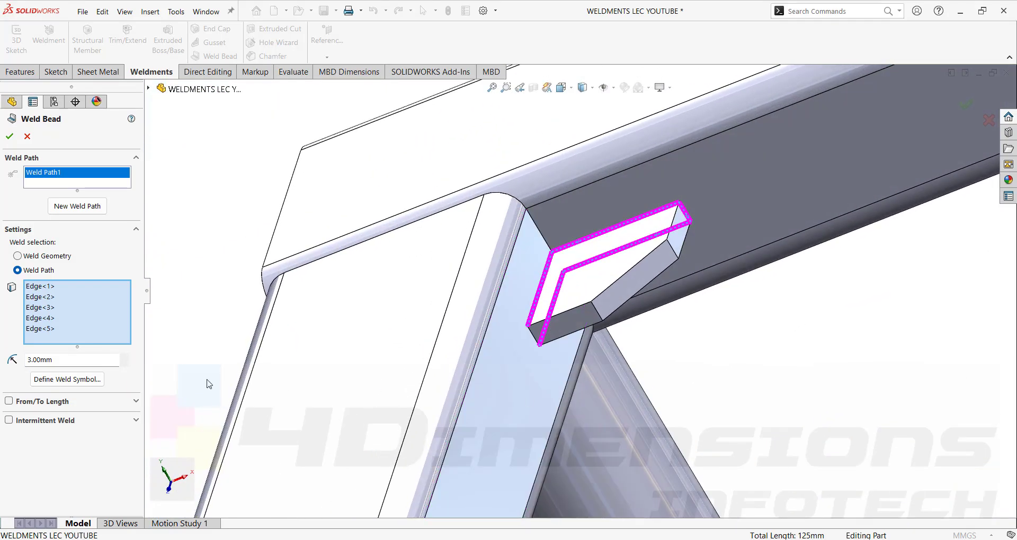
{"action": "left_click_drag", "start_coordinate": [54, 359], "coordinate": [2, 362]}
Give the gusset weld an ISO fillet weld symbol with size 2.
{"action": "left_click", "coordinate": [86, 378]}
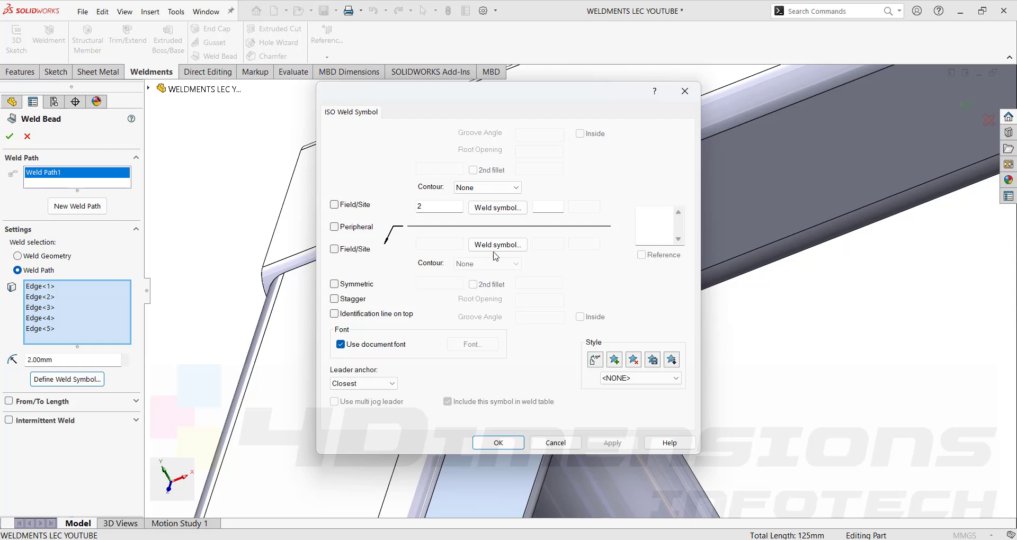
{"action": "left_click", "coordinate": [514, 248]}
{"action": "left_click", "coordinate": [558, 285]}
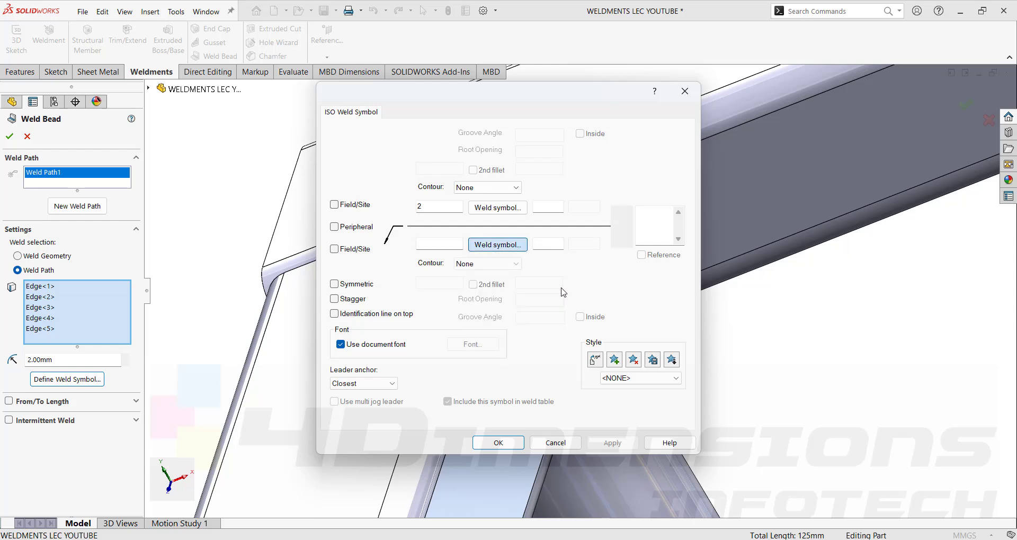
{"action": "left_click", "coordinate": [498, 249]}
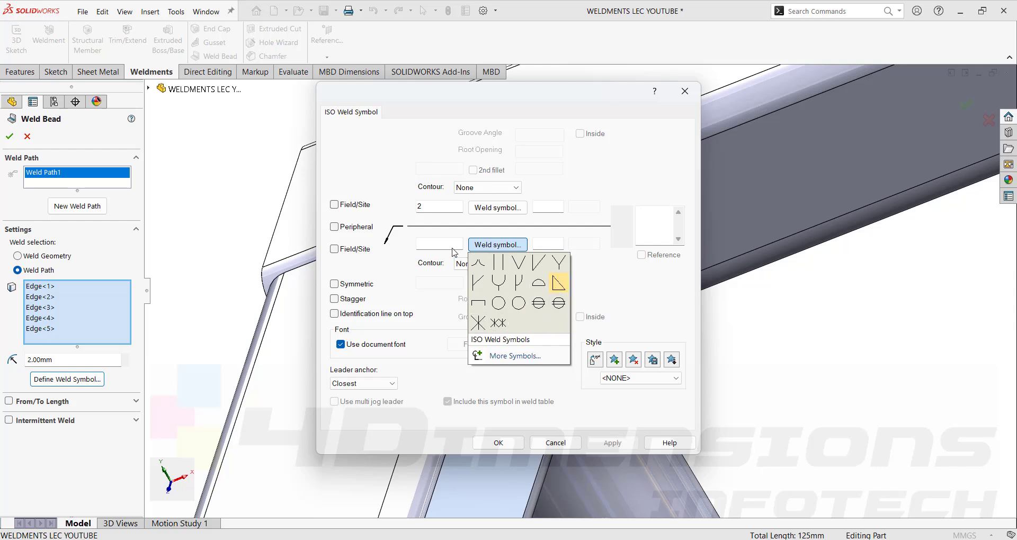
{"action": "left_click", "coordinate": [555, 374]}
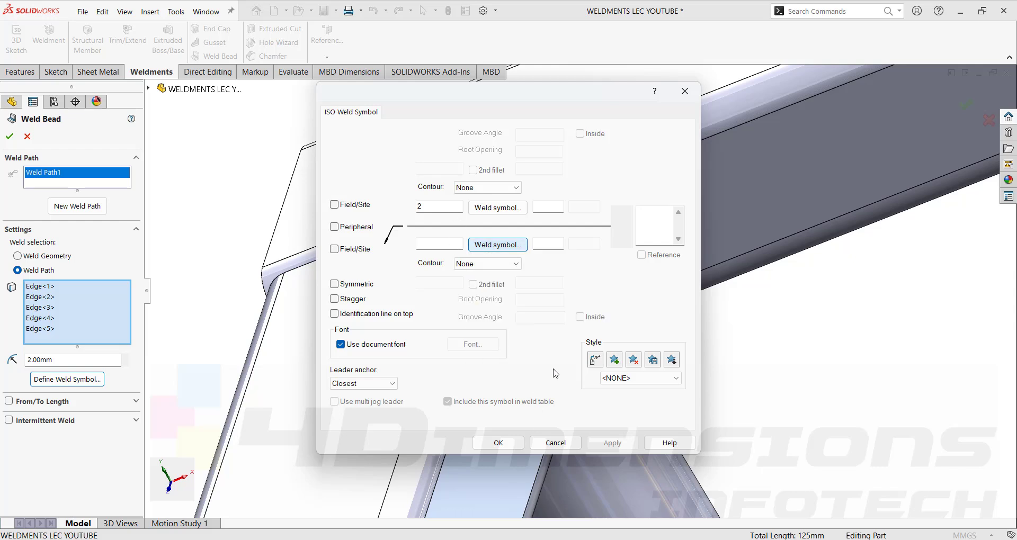
Accept the weld symbol and finish the 2.00 mm gusset weld bead.
{"action": "left_click", "coordinate": [498, 443]}
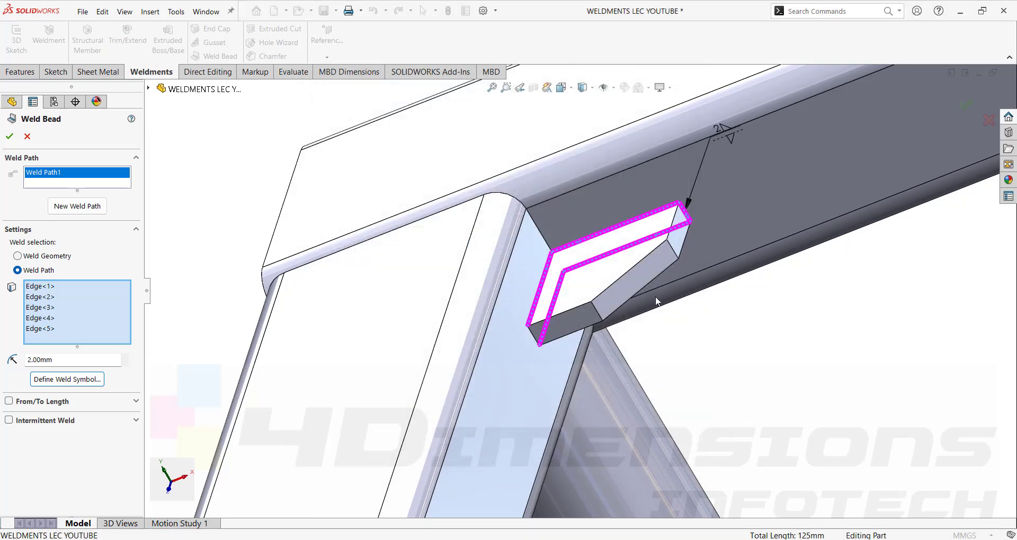
{"action": "scroll", "coordinate": [735, 316], "scroll_direction": "up", "scroll_amount": 6}
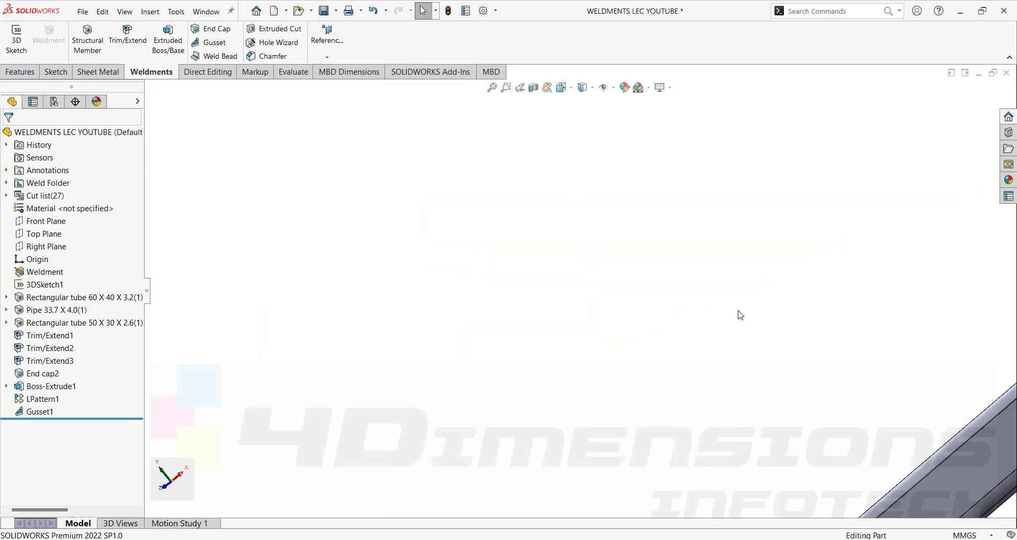
{"action": "scroll", "coordinate": [734, 316], "scroll_direction": "up", "scroll_amount": 5}
{"action": "middle_click_drag", "start_coordinate": [734, 316], "coordinate": [545, 257]}
{"action": "scroll", "coordinate": [545, 257], "scroll_direction": "down", "scroll_amount": 5}
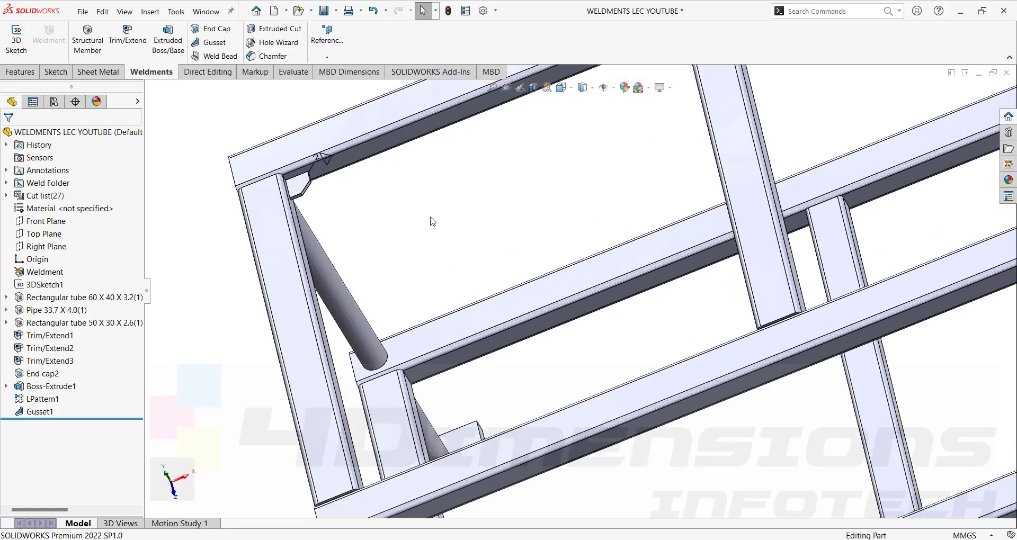
{"action": "middle_click_drag", "start_coordinate": [430, 218], "coordinate": [403, 189]}
{"action": "scroll", "coordinate": [631, 220], "scroll_direction": "up", "scroll_amount": 3}
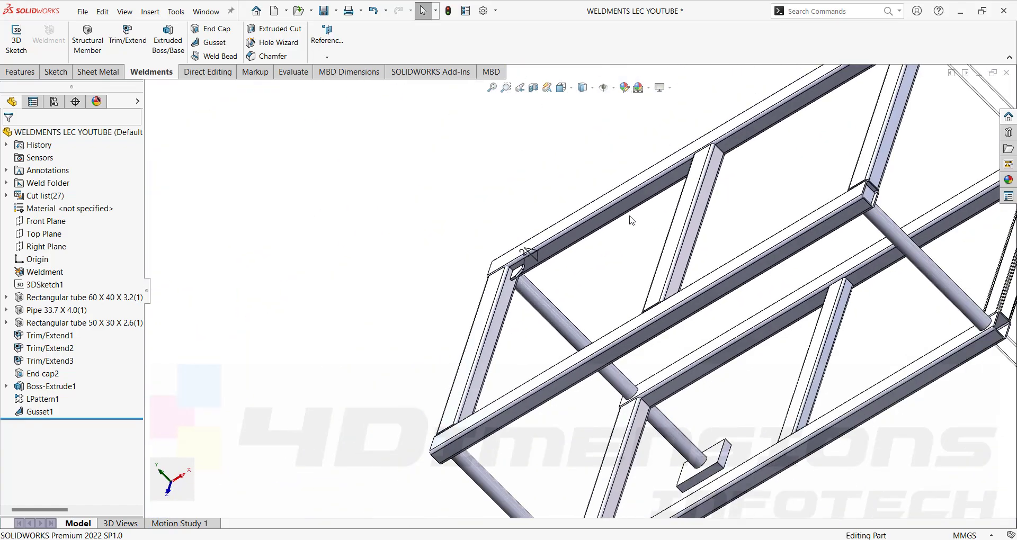
Show weld beads via Hide/Show Items and orbit around the gusset to inspect the bead.
{"action": "left_click", "coordinate": [614, 89]}
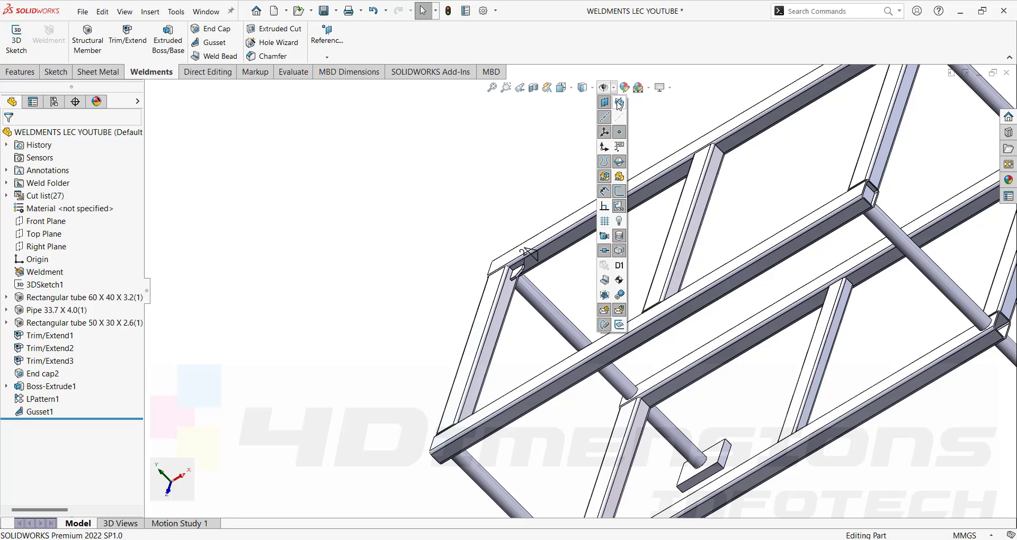
{"action": "left_click", "coordinate": [605, 282]}
{"action": "scroll", "coordinate": [517, 269], "scroll_direction": "down", "scroll_amount": 8}
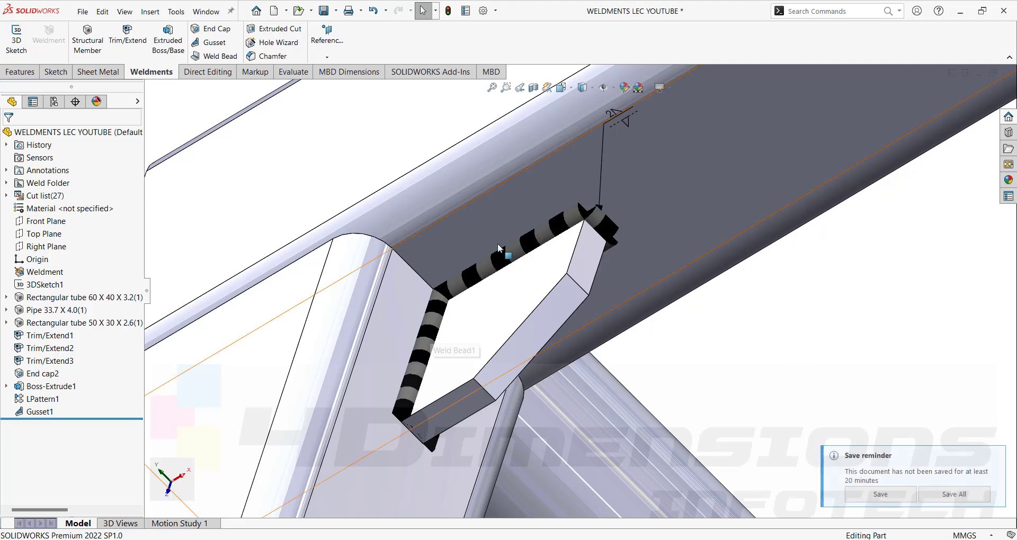
{"action": "middle_click_drag", "start_coordinate": [589, 303], "coordinate": [550, 316]}
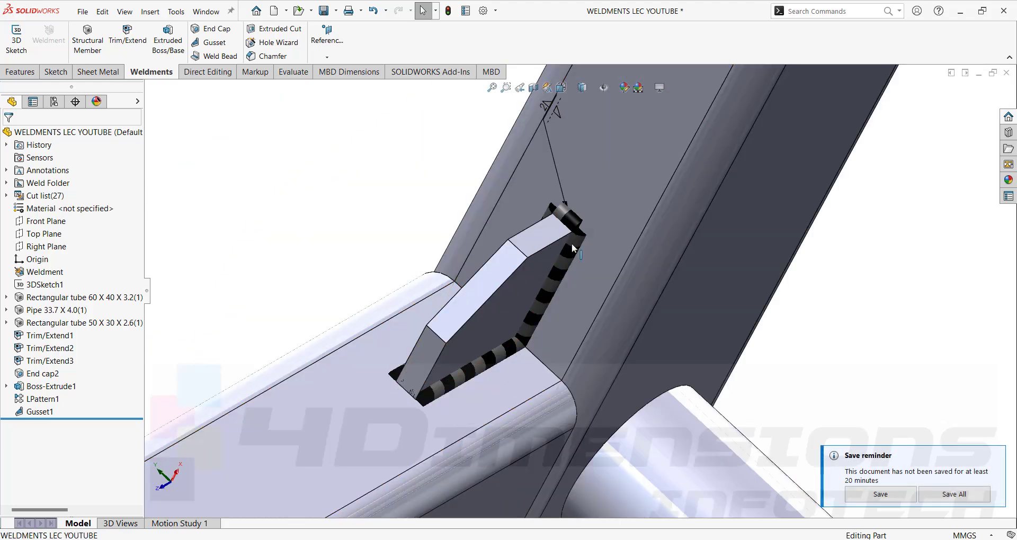
{"action": "middle_click_drag", "start_coordinate": [571, 244], "coordinate": [489, 242]}
{"action": "scroll", "coordinate": [489, 243], "scroll_direction": "up", "scroll_amount": 3}
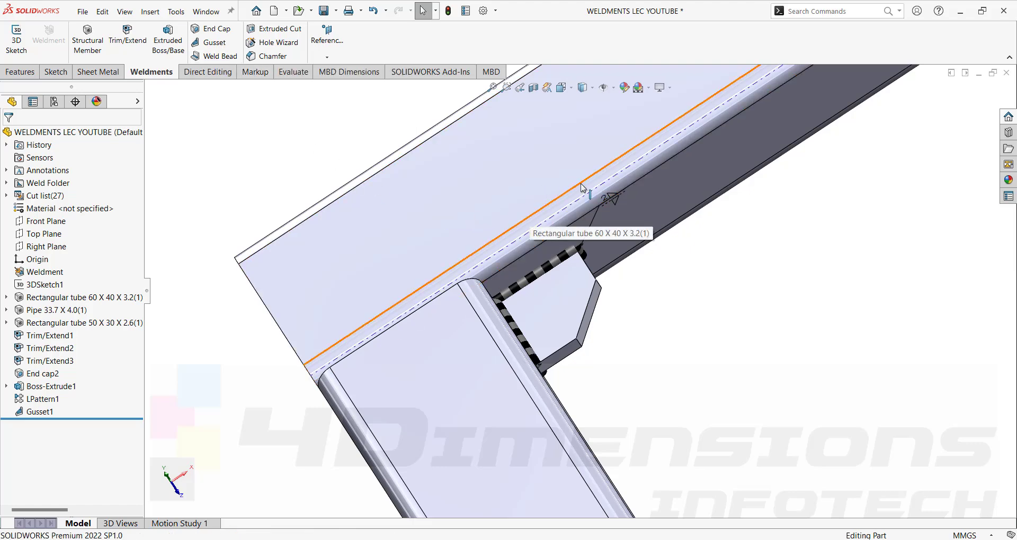
{"action": "scroll", "coordinate": [586, 195], "scroll_direction": "up", "scroll_amount": 5}
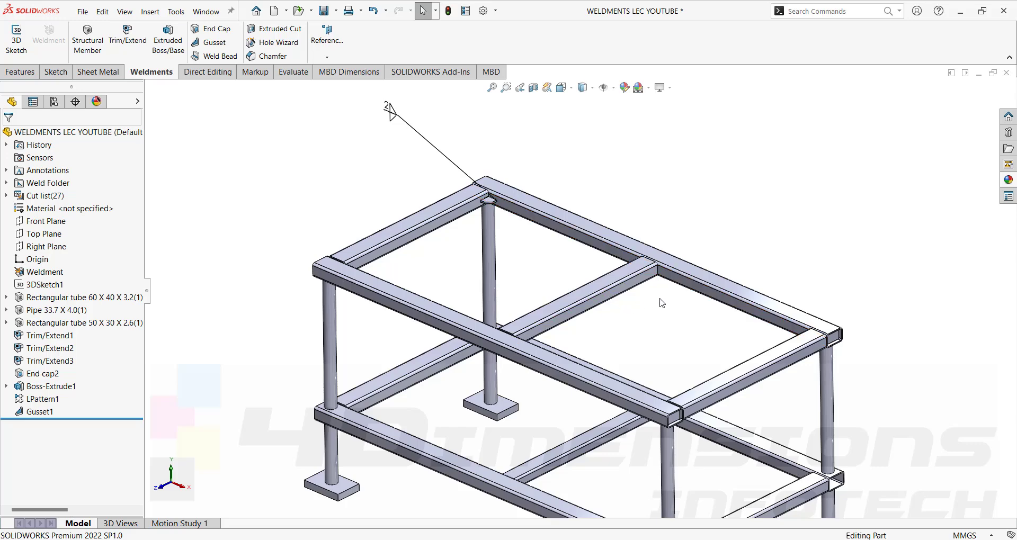
{"action": "scroll", "coordinate": [490, 201], "scroll_direction": "down", "scroll_amount": 6}
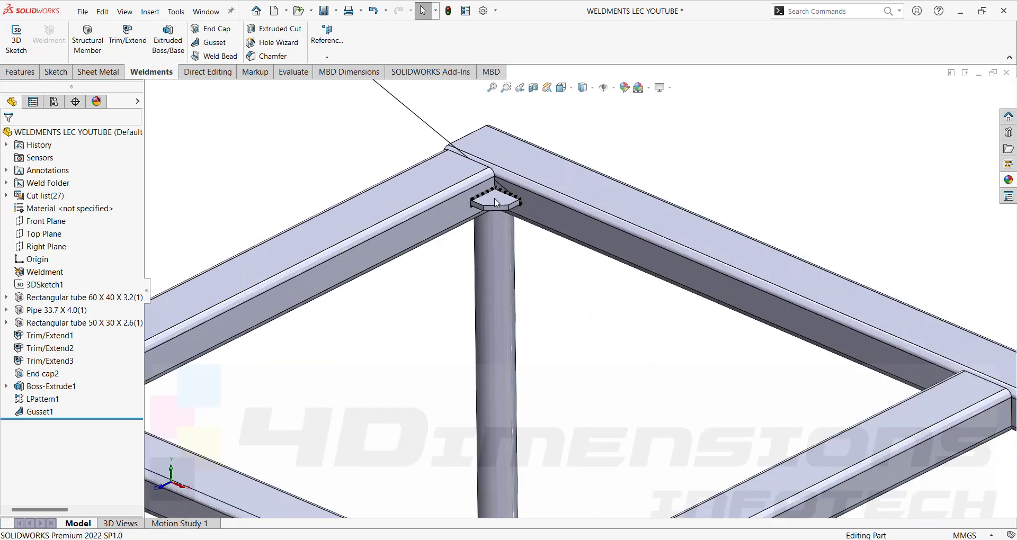
Sketch a corner rectangle filling the left opening of the top frame.
{"action": "left_click", "coordinate": [495, 199]}
{"action": "left_click", "coordinate": [541, 166]}
{"action": "left_click", "coordinate": [109, 42]}
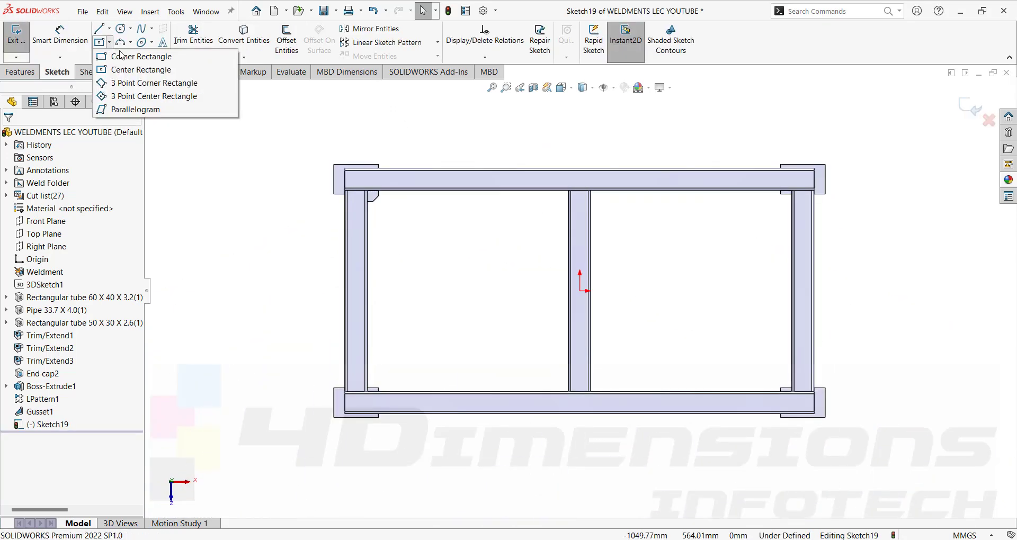
{"action": "left_click", "coordinate": [121, 57]}
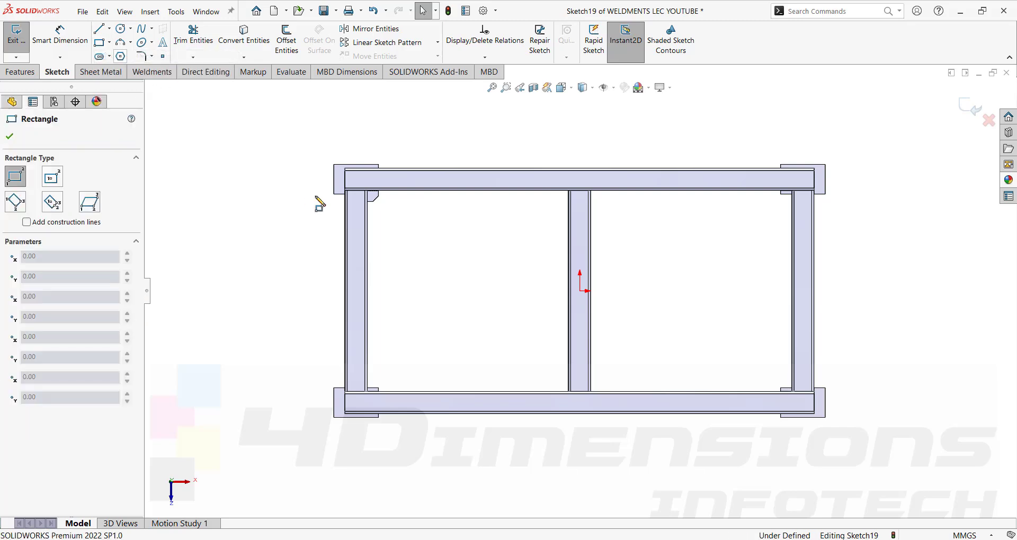
{"action": "left_click", "coordinate": [368, 190]}
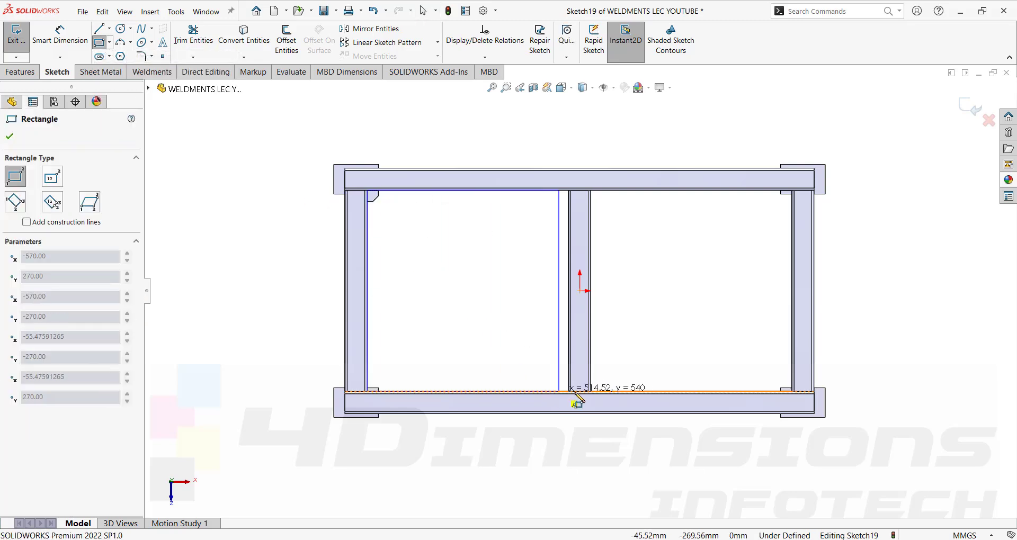
{"action": "scroll", "coordinate": [573, 397], "scroll_direction": "down", "scroll_amount": 3}
{"action": "scroll", "coordinate": [571, 392], "scroll_direction": "down", "scroll_amount": 2}
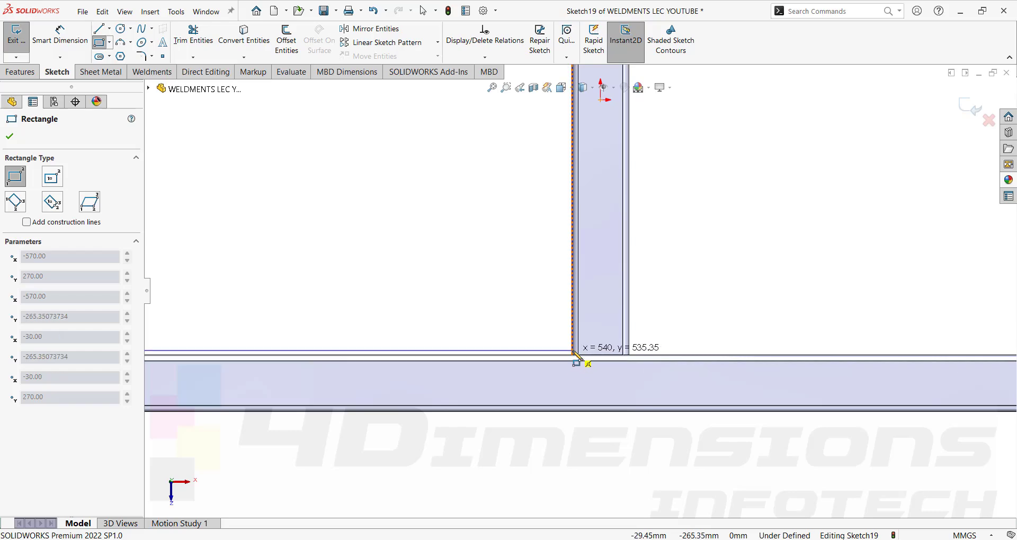
{"action": "left_click", "coordinate": [572, 356]}
{"action": "key", "text": "Escape"}
{"action": "scroll", "coordinate": [572, 357], "scroll_direction": "up", "scroll_amount": 5}
Preview the rectangle as an Extruded Boss/Base panel and open its end condition list.
{"action": "left_click", "coordinate": [16, 72]}
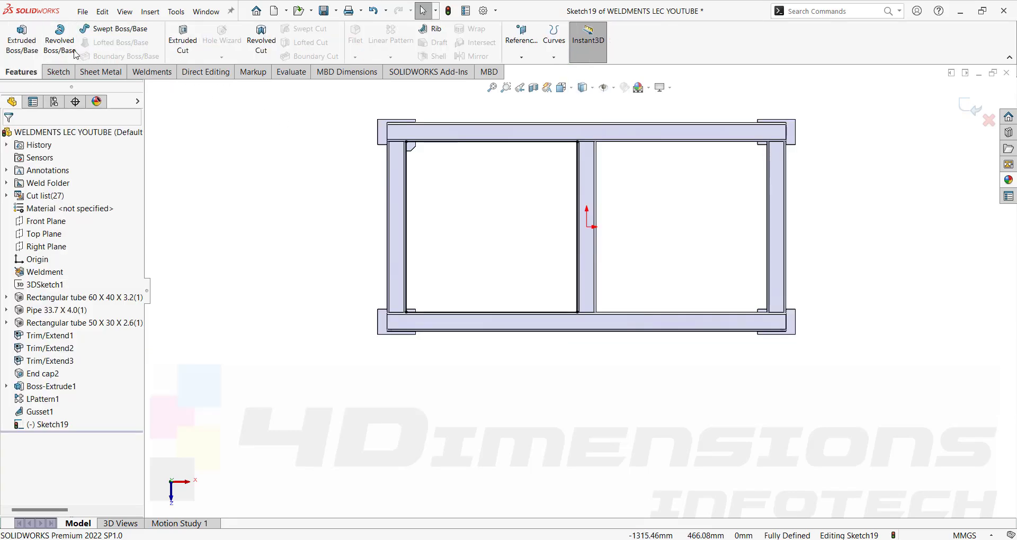
{"action": "left_click", "coordinate": [21, 37]}
{"action": "left_click", "coordinate": [78, 208]}
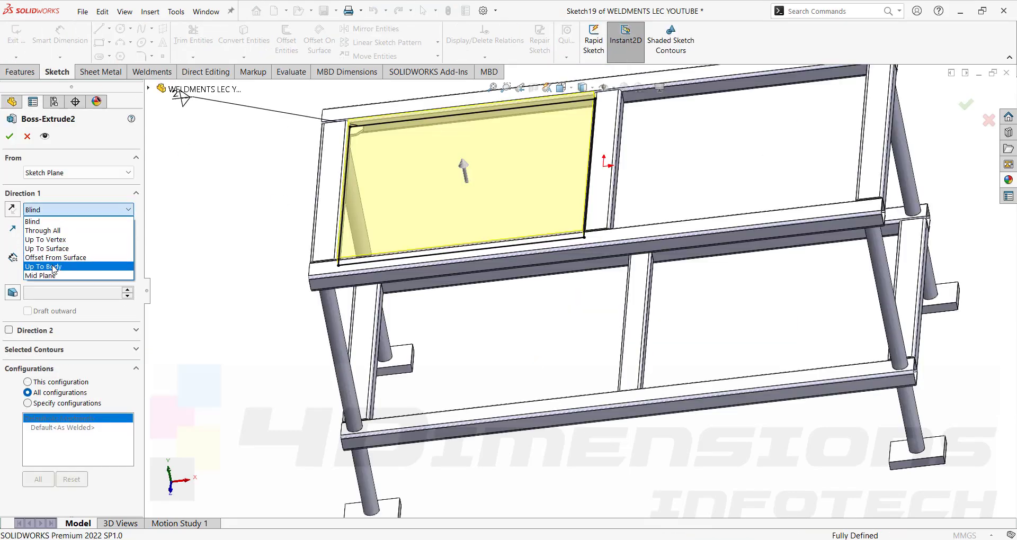
Finish Boss-Extrude2 as a 20 mm mid-plane panel and start a Mirror of it.
{"action": "left_click", "coordinate": [53, 278]}
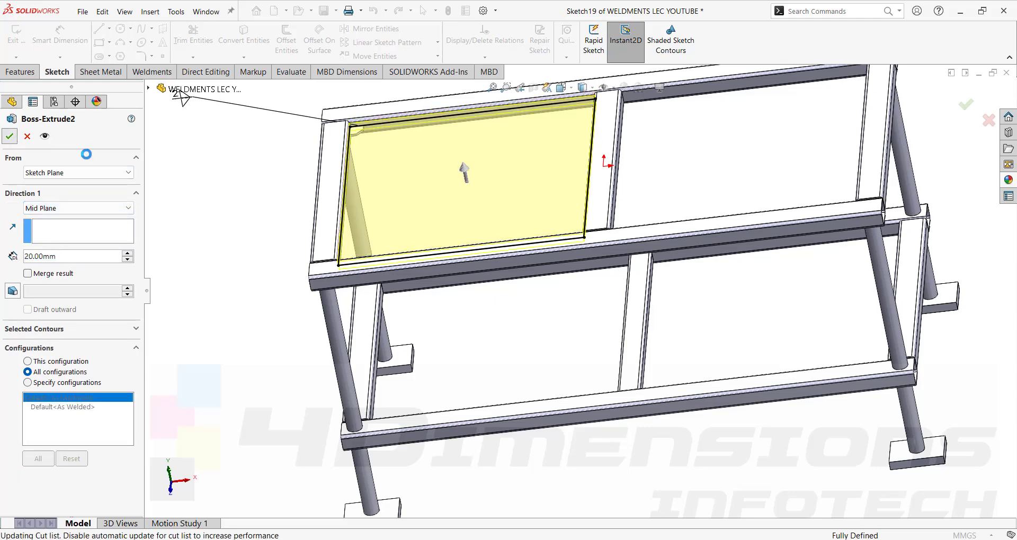
{"action": "left_click", "coordinate": [9, 136]}
{"action": "left_click", "coordinate": [89, 425]}
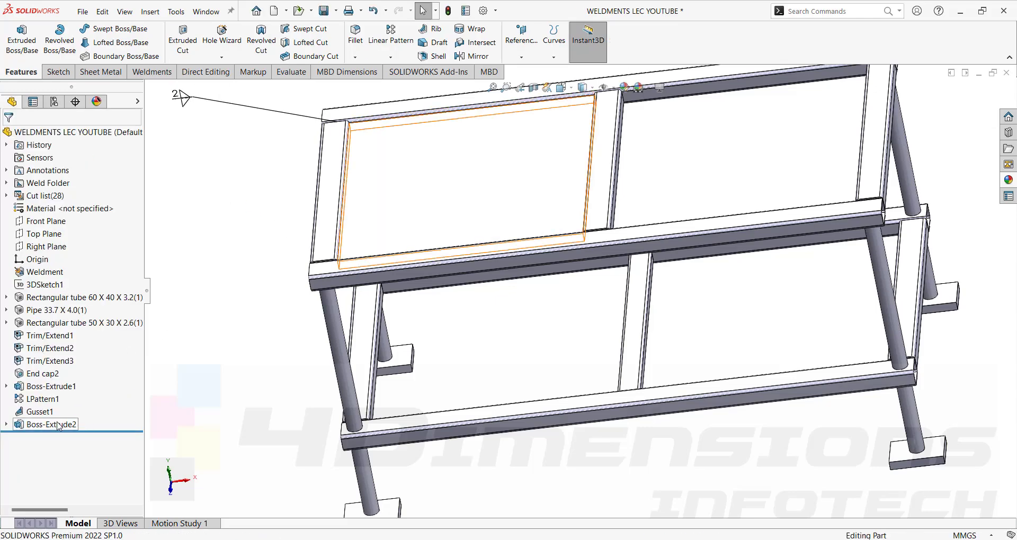
{"action": "left_click", "coordinate": [473, 56]}
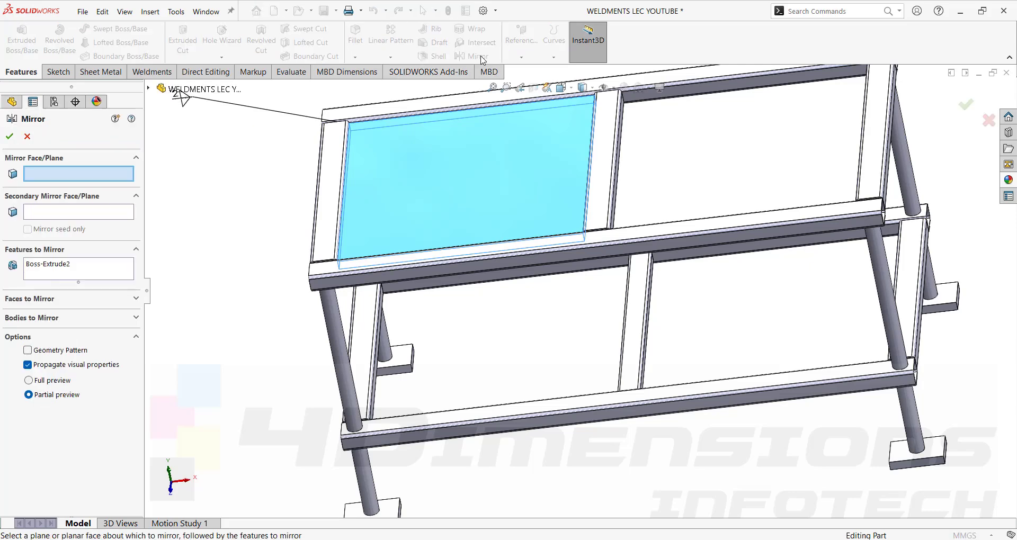
Mirror the Boss-Extrude2 panel body across the Right Plane into the second top opening.
{"action": "left_click", "coordinate": [149, 89]}
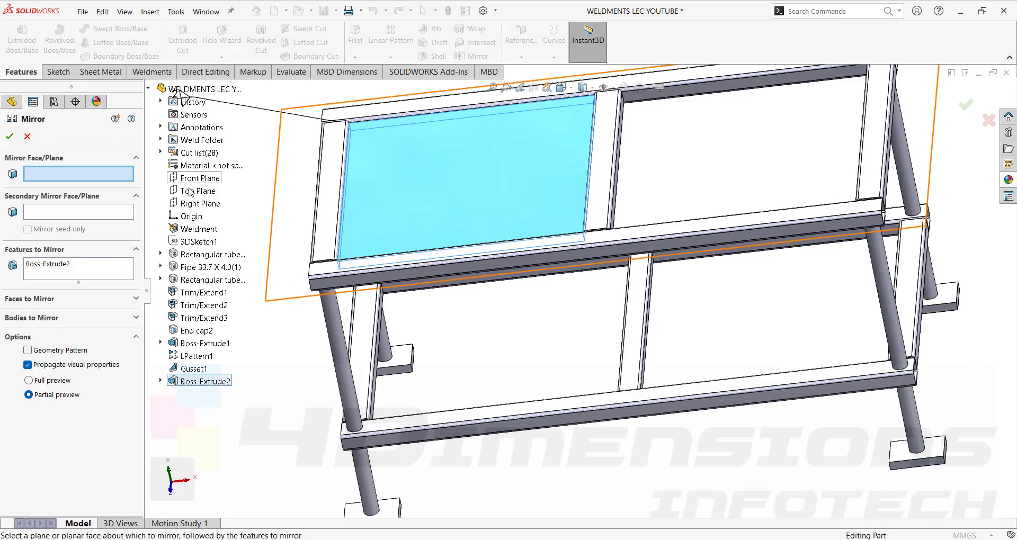
{"action": "left_click", "coordinate": [200, 204]}
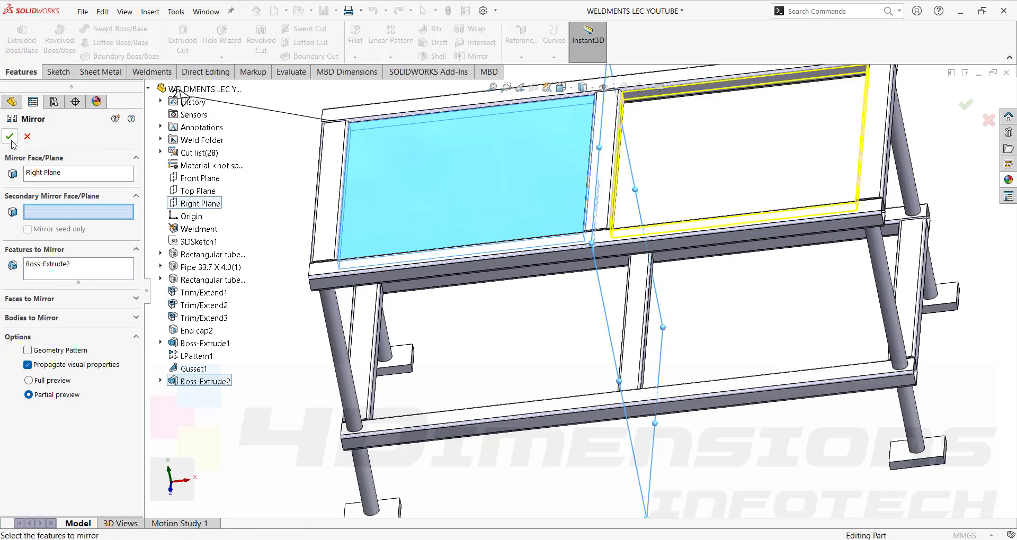
{"action": "left_click", "coordinate": [48, 318]}
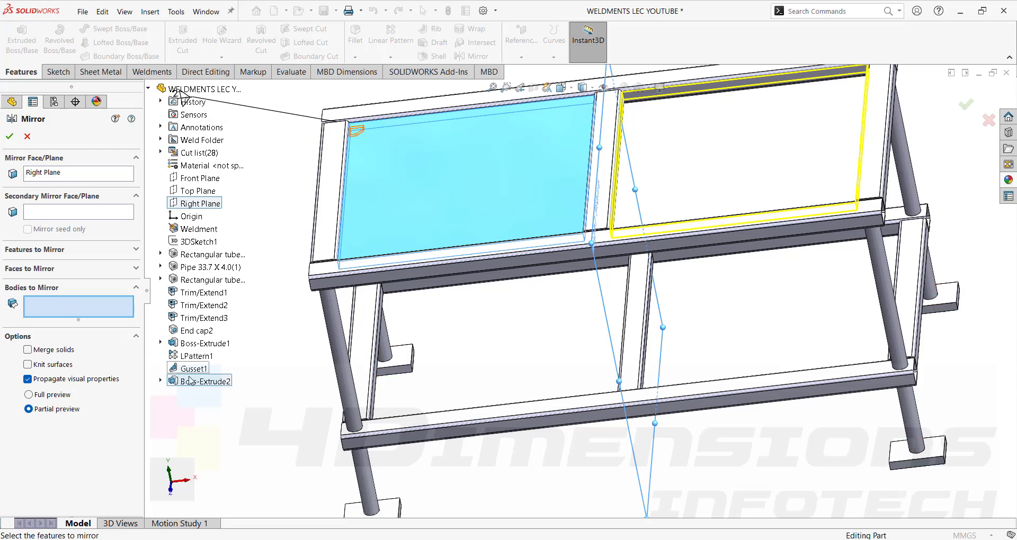
{"action": "left_click", "coordinate": [172, 373]}
{"action": "left_click", "coordinate": [467, 201]}
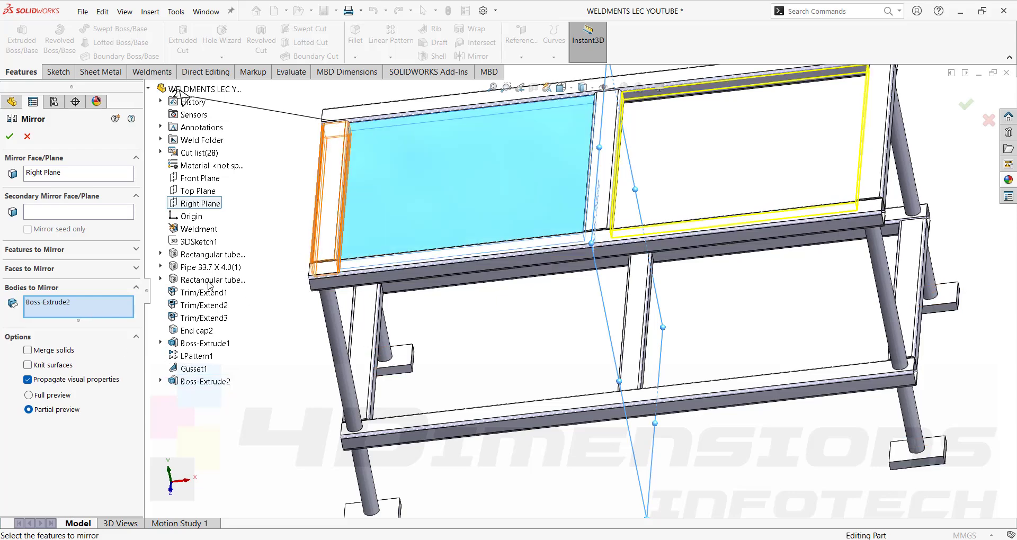
{"action": "left_click", "coordinate": [10, 137]}
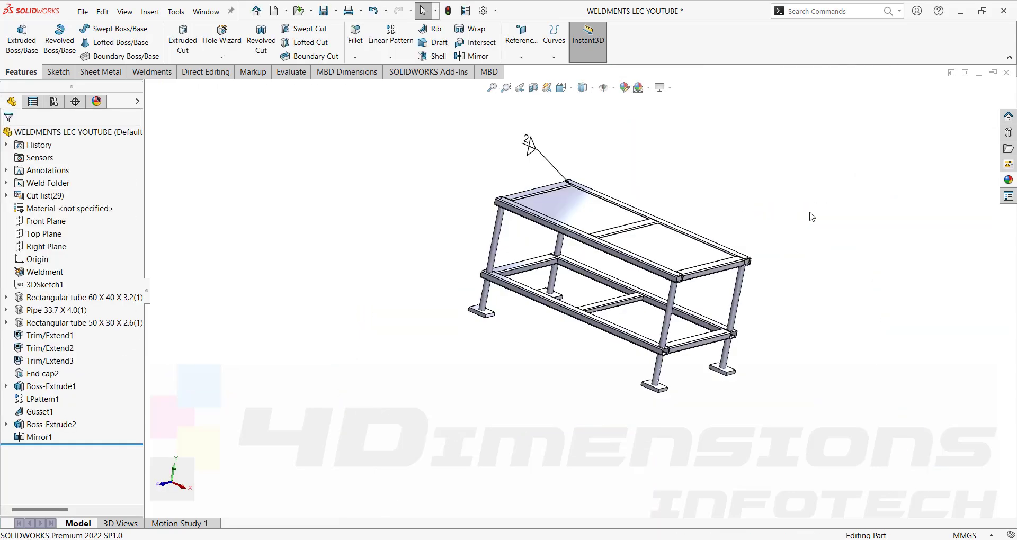
{"action": "middle_click_drag", "start_coordinate": [810, 216], "coordinate": [788, 231]}
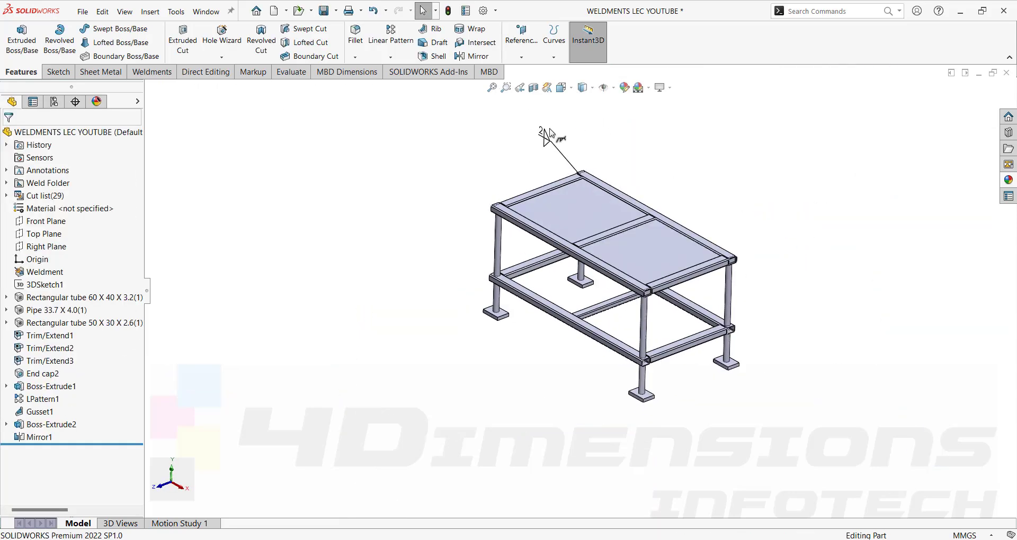
{"action": "middle_click_drag", "start_coordinate": [954, 202], "coordinate": [960, 205]}
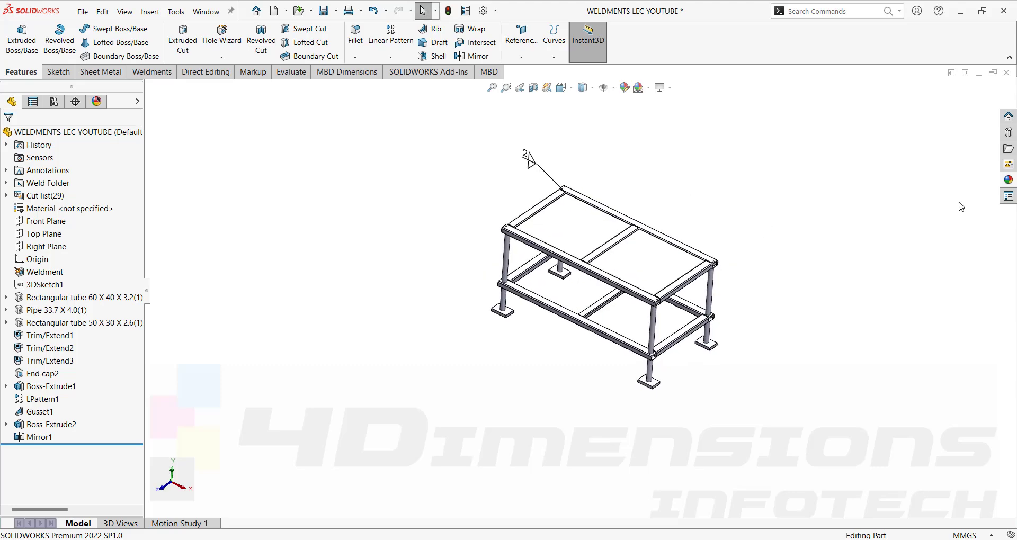
Apply the polished steel appearance from Metal > Steel to the whole table part.
{"action": "left_click", "coordinate": [1008, 180]}
{"action": "double_click", "coordinate": [914, 131]}
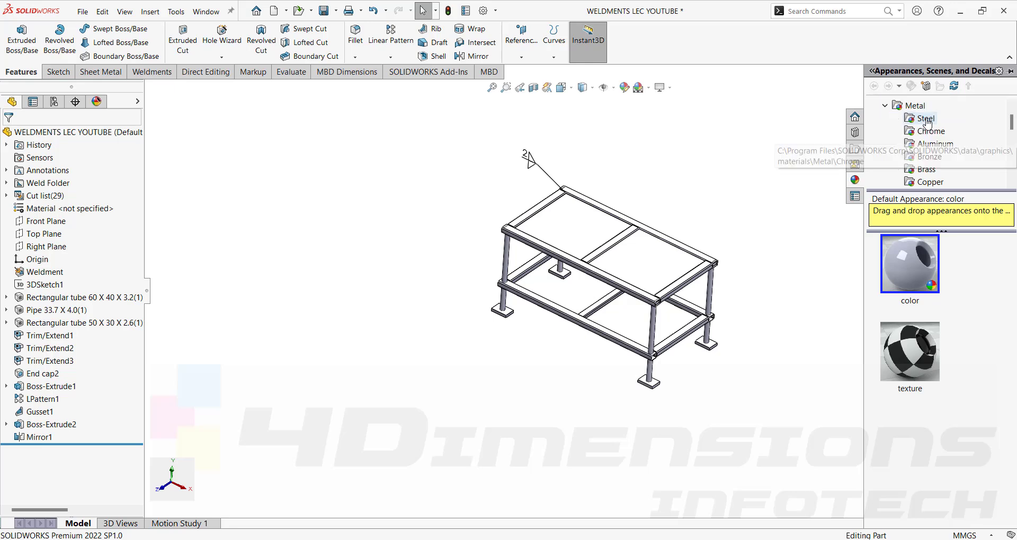
{"action": "left_click", "coordinate": [926, 120]}
{"action": "left_click_drag", "start_coordinate": [898, 281], "coordinate": [711, 292]}
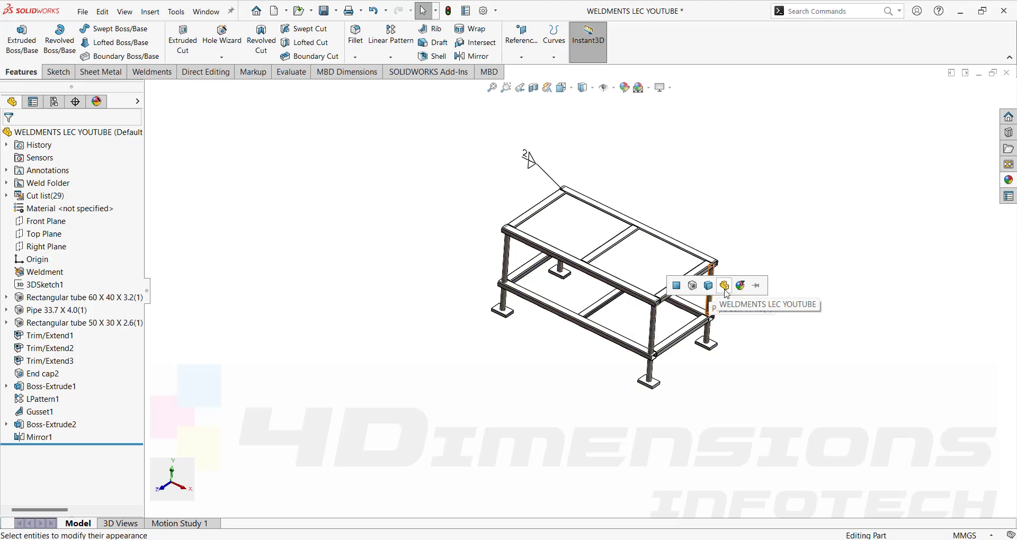
{"action": "left_click", "coordinate": [725, 287]}
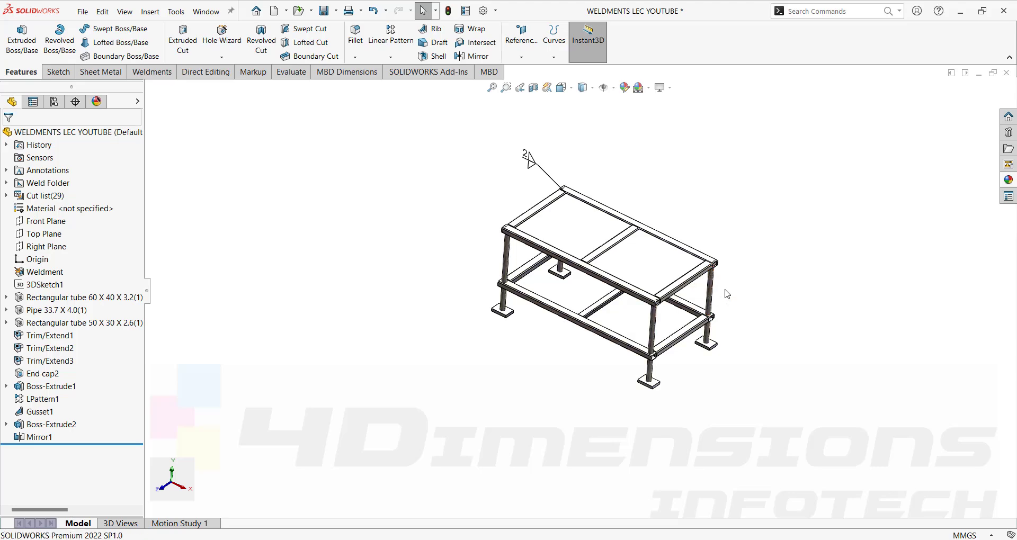
{"action": "scroll", "coordinate": [720, 327], "scroll_direction": "down", "scroll_amount": 5}
{"action": "scroll", "coordinate": [832, 352], "scroll_direction": "up", "scroll_amount": 2}
{"action": "mouse_move", "coordinate": [832, 349]}
{"action": "middle_mouse_down"}
{"action": "mouse_move", "coordinate": [832, 315]}
{"action": "mouse_move", "coordinate": [829, 357]}
{"action": "middle_mouse_up"}
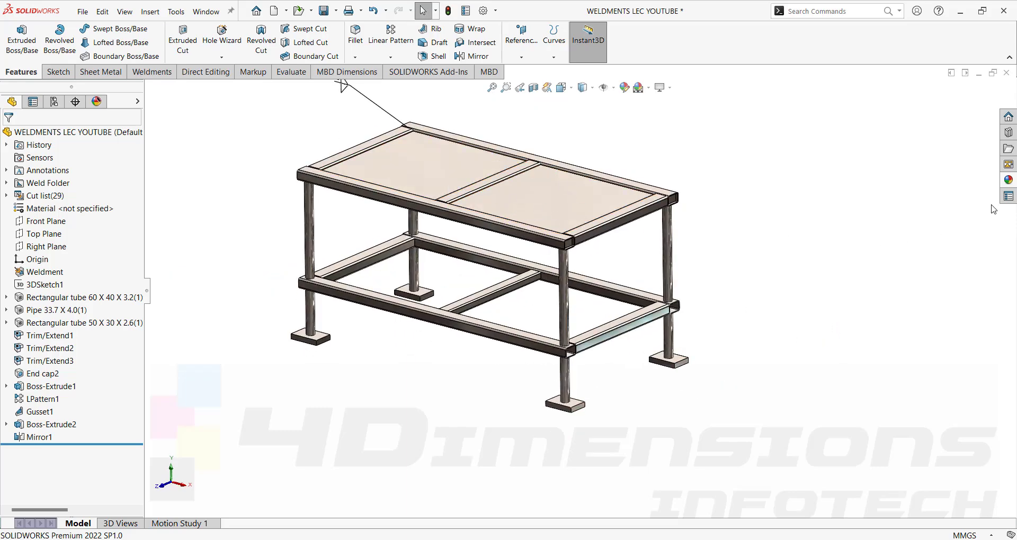
{"action": "left_click", "coordinate": [1010, 182]}
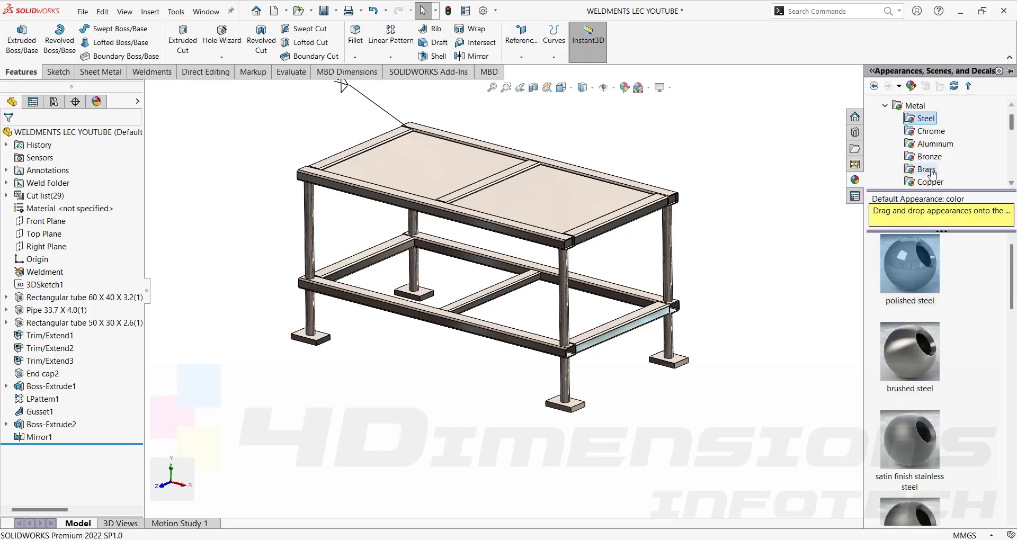
Apply green thick glass from Glass > Thick Gloss to the first top panel's body.
{"action": "scroll", "coordinate": [927, 146], "scroll_direction": "down", "scroll_amount": 3}
{"action": "scroll", "coordinate": [927, 157], "scroll_direction": "down", "scroll_amount": 3}
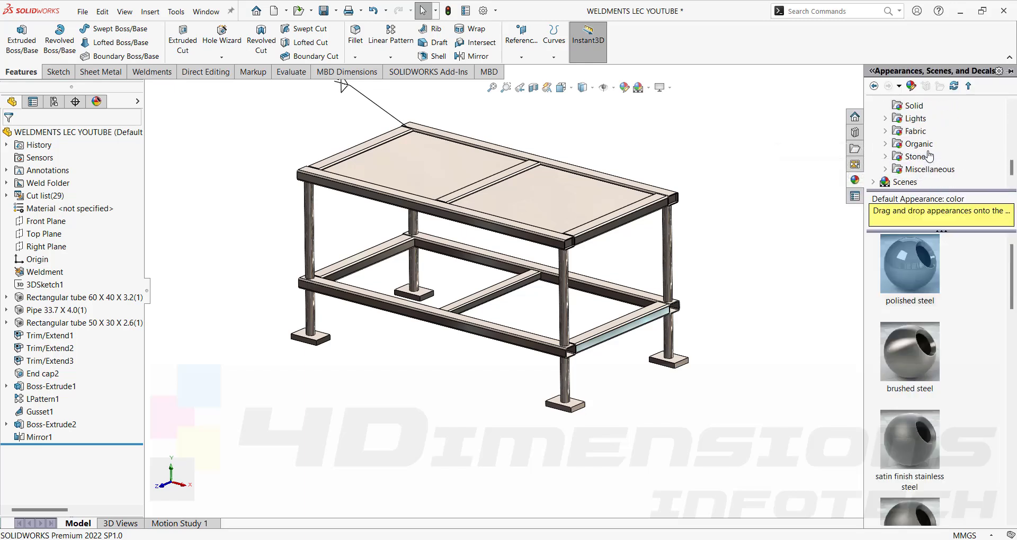
{"action": "left_click", "coordinate": [892, 170]}
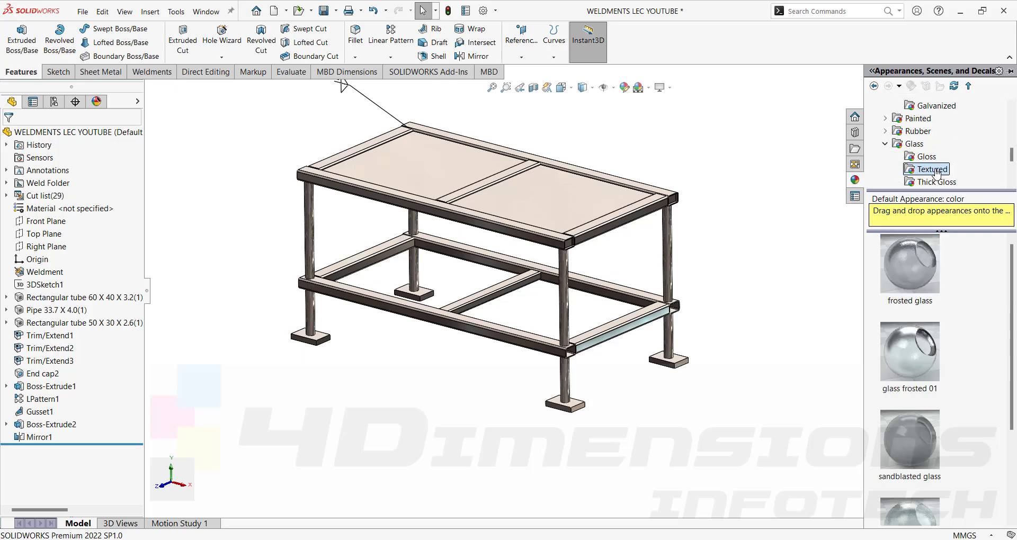
{"action": "left_click", "coordinate": [936, 182]}
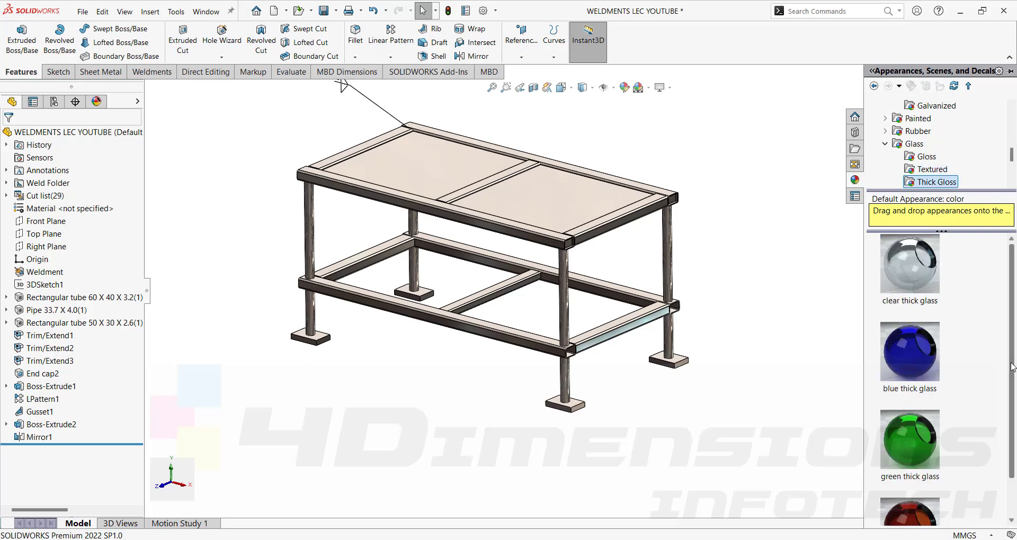
{"action": "scroll", "coordinate": [1007, 374], "scroll_direction": "down", "scroll_amount": 2}
{"action": "left_click_drag", "start_coordinate": [916, 403], "coordinate": [561, 197]}
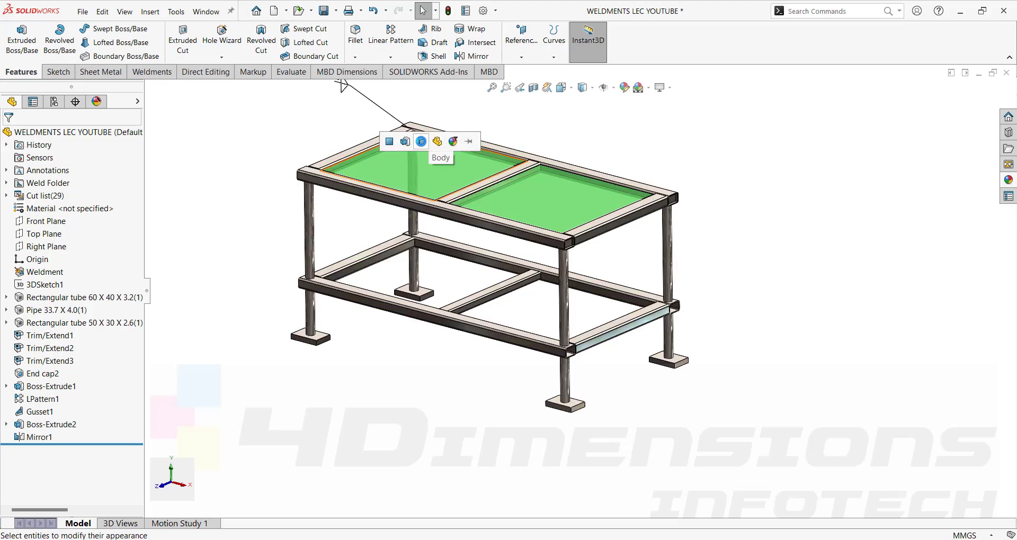
{"action": "left_click", "coordinate": [422, 142]}
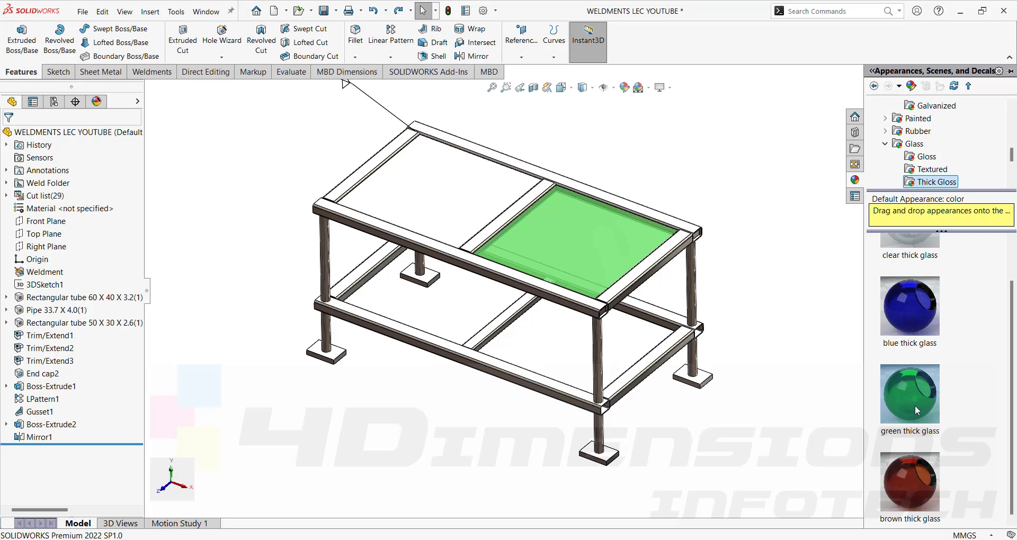
Apply the same green thick glass to the left top panel's body and orbit to review.
{"action": "left_click_drag", "start_coordinate": [914, 406], "coordinate": [462, 185]}
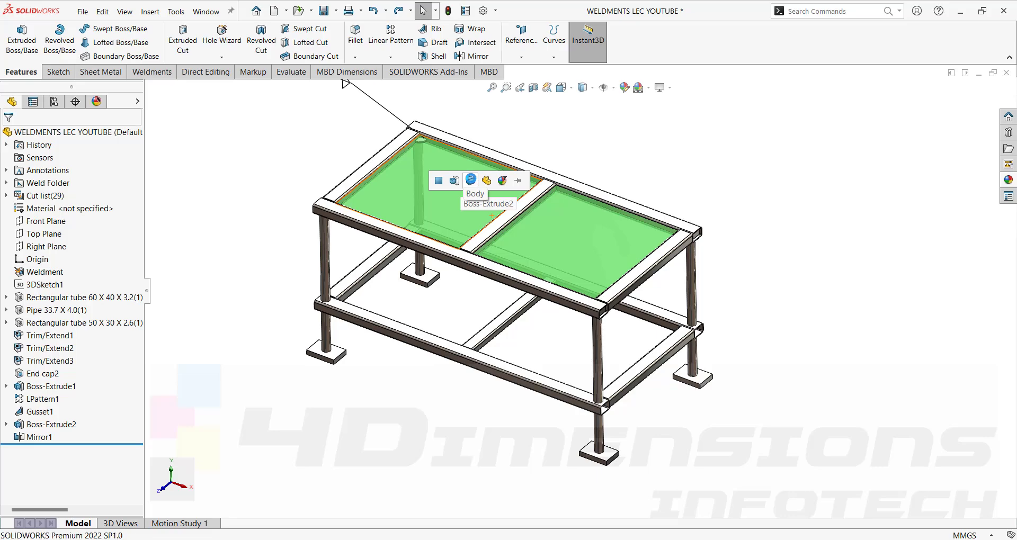
{"action": "left_click", "coordinate": [474, 183]}
{"action": "middle_click_drag", "start_coordinate": [474, 182], "coordinate": [763, 245]}
{"action": "key", "text": "Escape"}
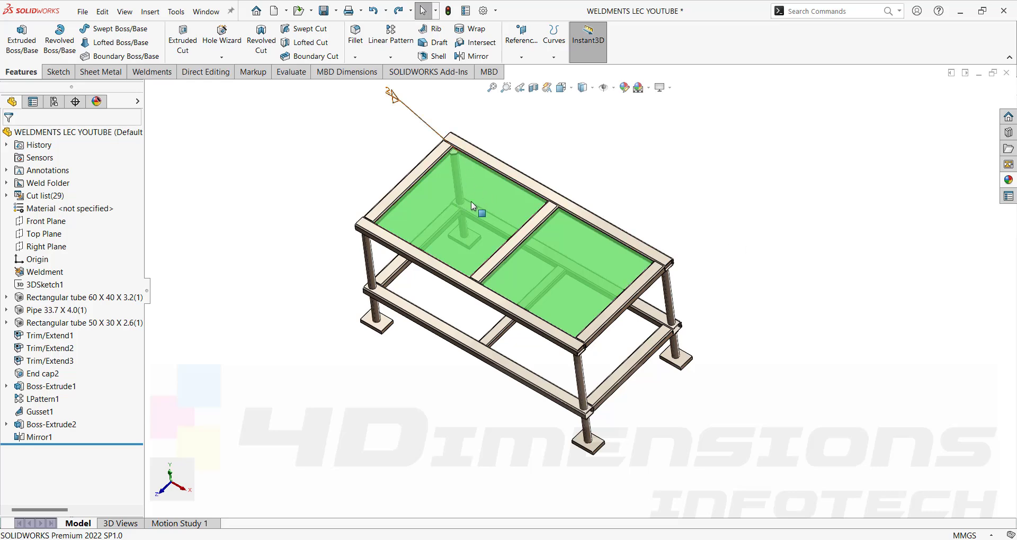
{"action": "scroll", "coordinate": [457, 168], "scroll_direction": "down", "scroll_amount": 5}
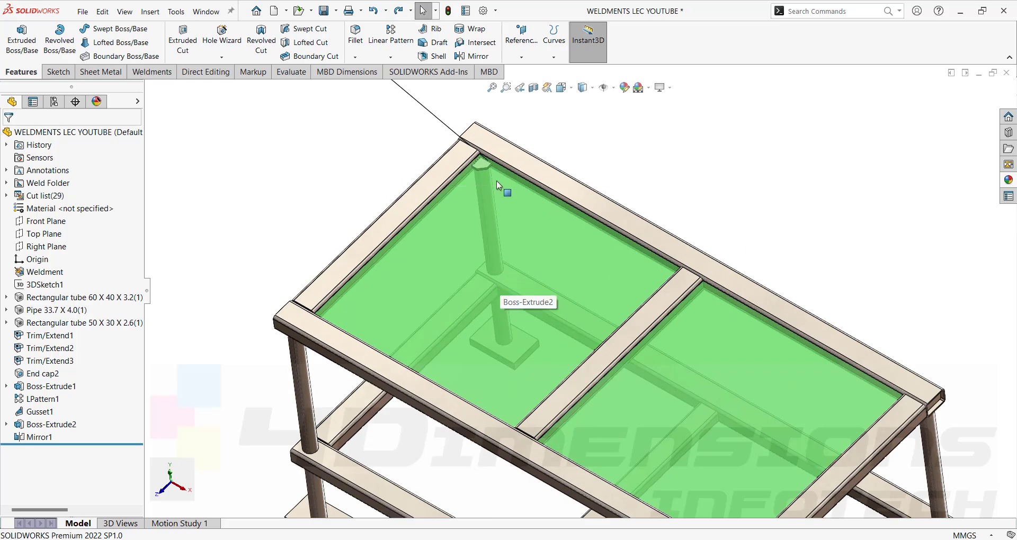
{"action": "scroll", "coordinate": [498, 182], "scroll_direction": "up", "scroll_amount": 5}
{"action": "middle_click_drag", "start_coordinate": [764, 216], "coordinate": [751, 197]}
{"action": "scroll", "coordinate": [707, 397], "scroll_direction": "up", "scroll_amount": 2}
{"action": "scroll", "coordinate": [706, 400], "scroll_direction": "down", "scroll_amount": 3}
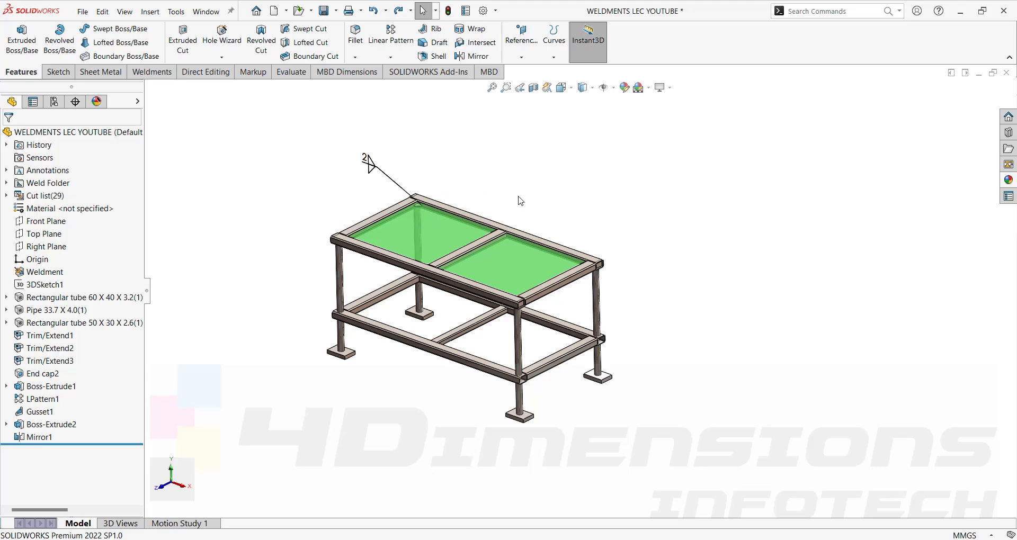
{"action": "left_click", "coordinate": [6, 195]}
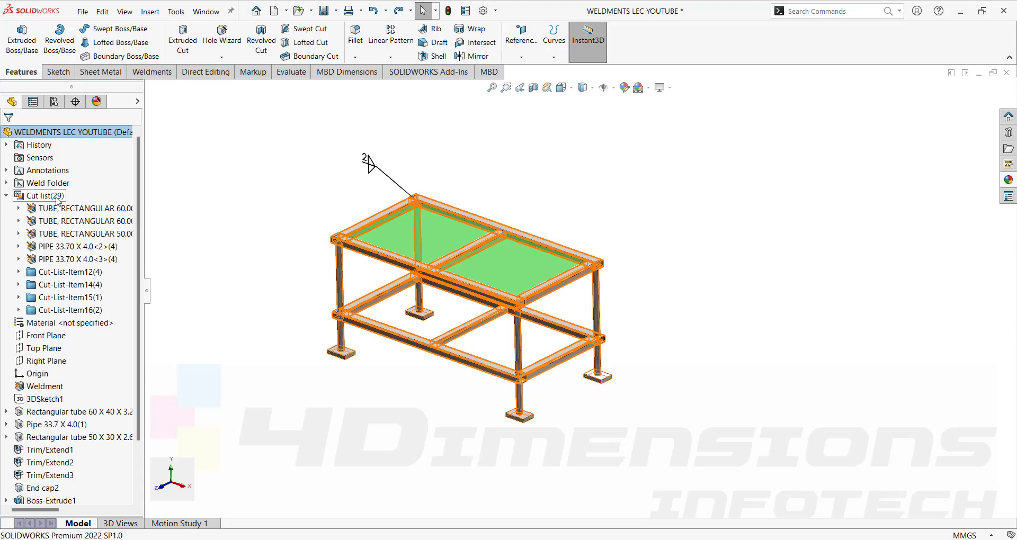
{"action": "left_click", "coordinate": [6, 196]}
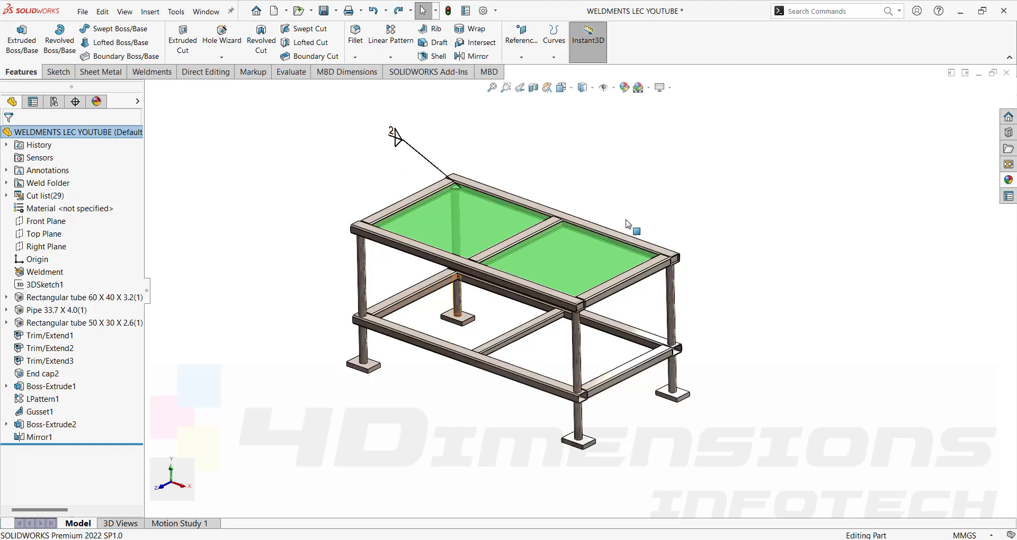
{"action": "middle_click_drag", "start_coordinate": [782, 399], "coordinate": [780, 408]}
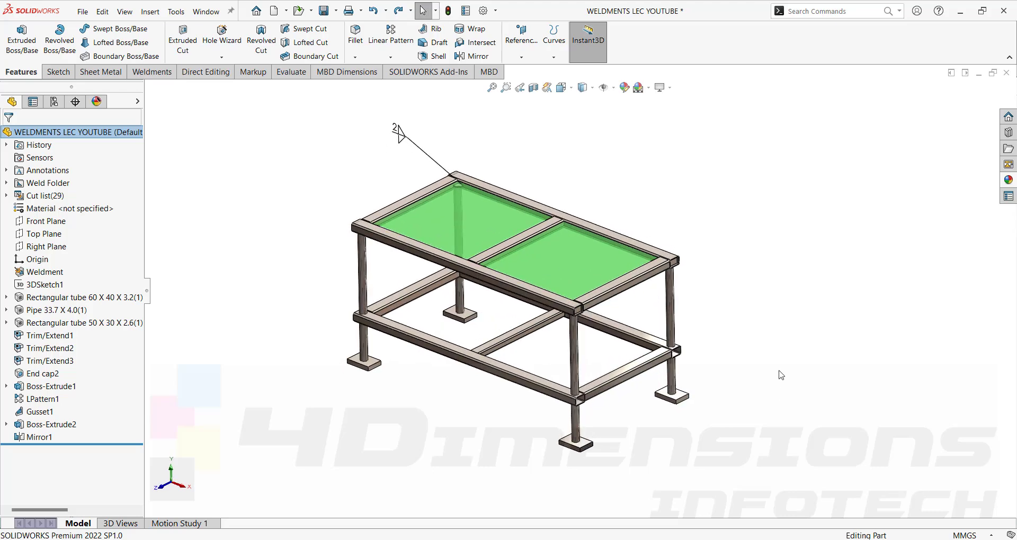